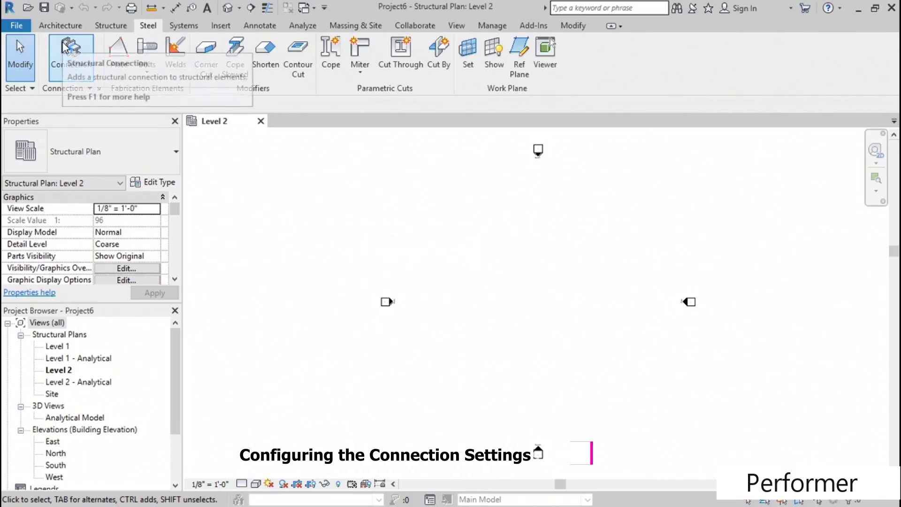
click(78, 63)
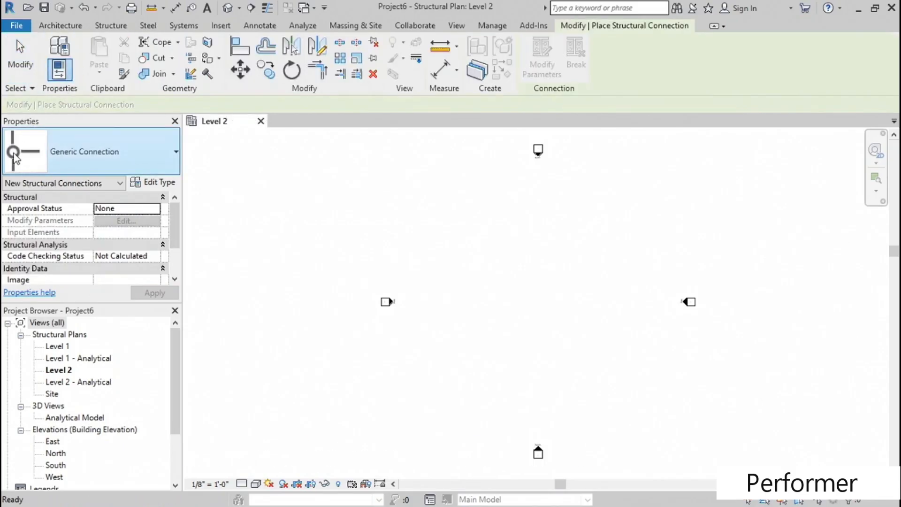
click(157, 162)
click(154, 157)
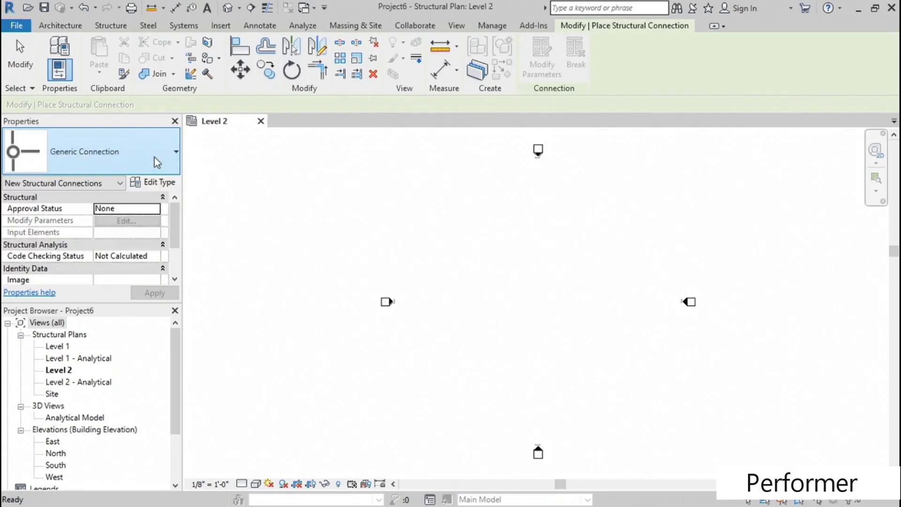
click(154, 157)
click(154, 157)
key(Escape)
key(Escape)
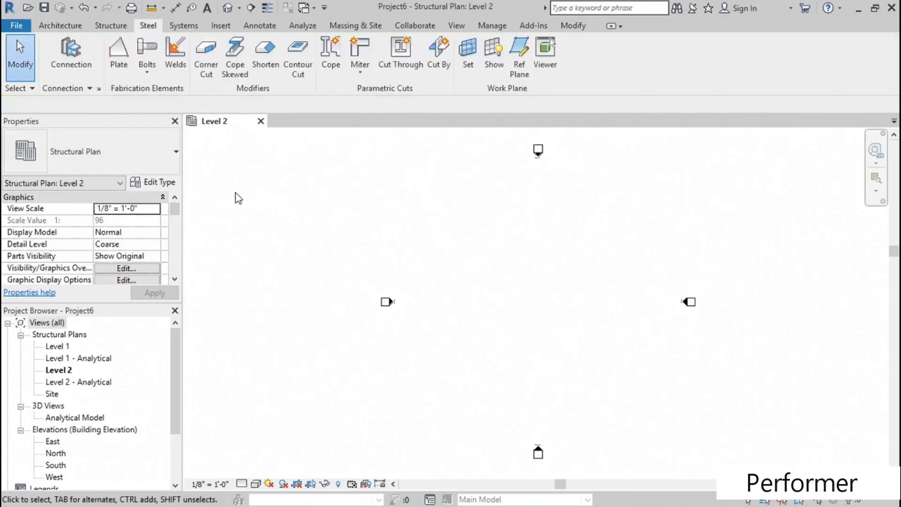
- Load the Clip angle, Column beam seat angle, Platform plate and Post double beam connections in the structural connection settings
click(78, 90)
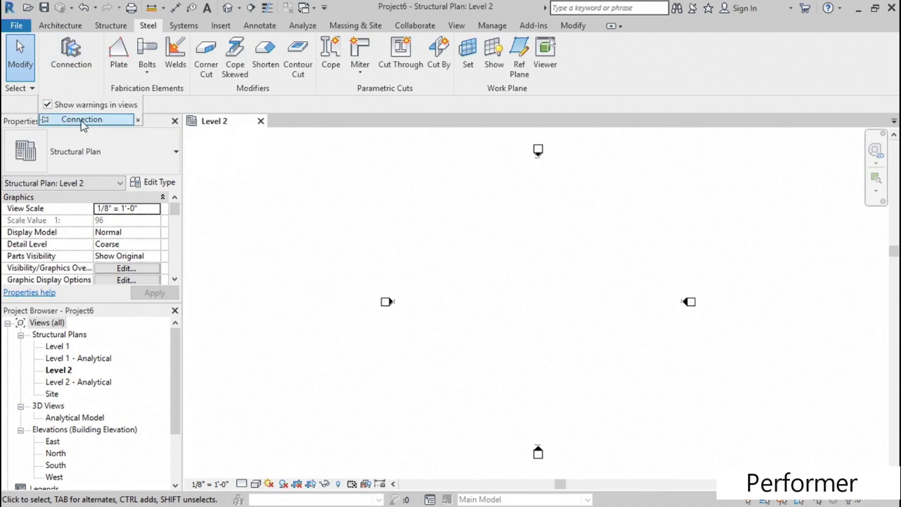
click(138, 121)
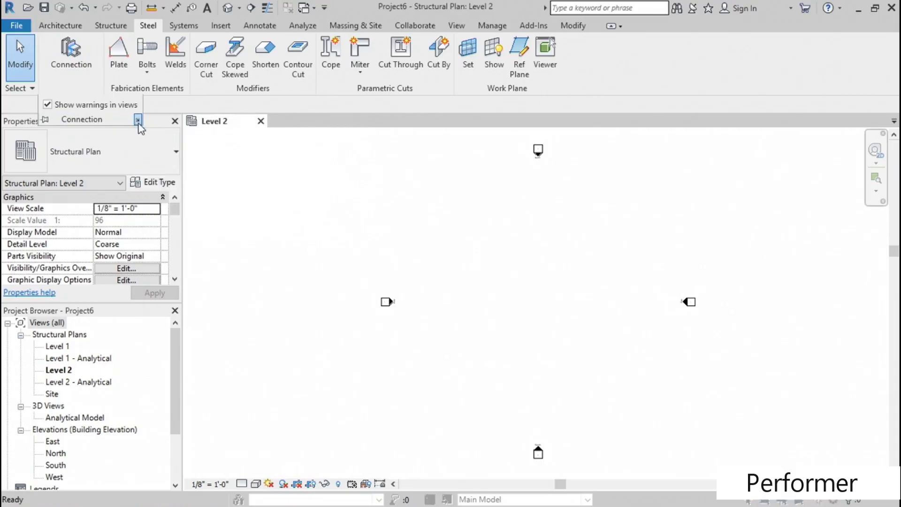
scroll(126, 168, down, 13)
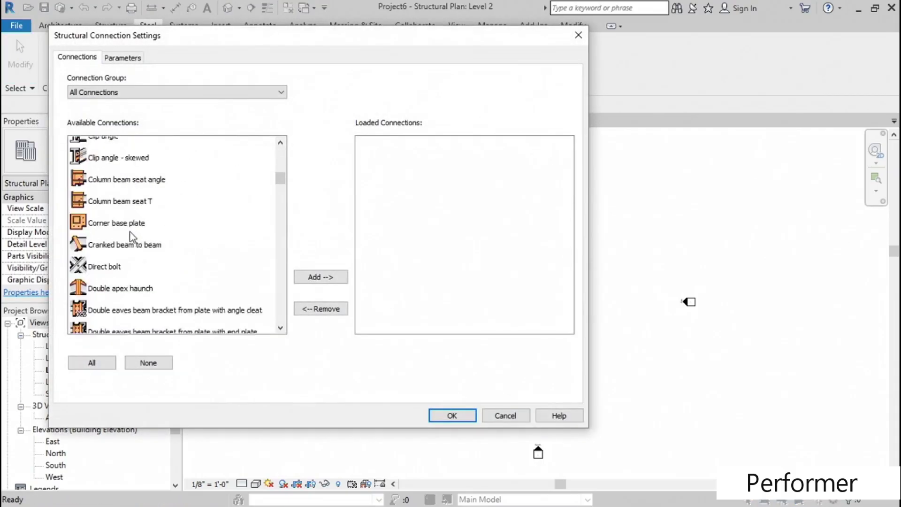
scroll(130, 232, up, 12)
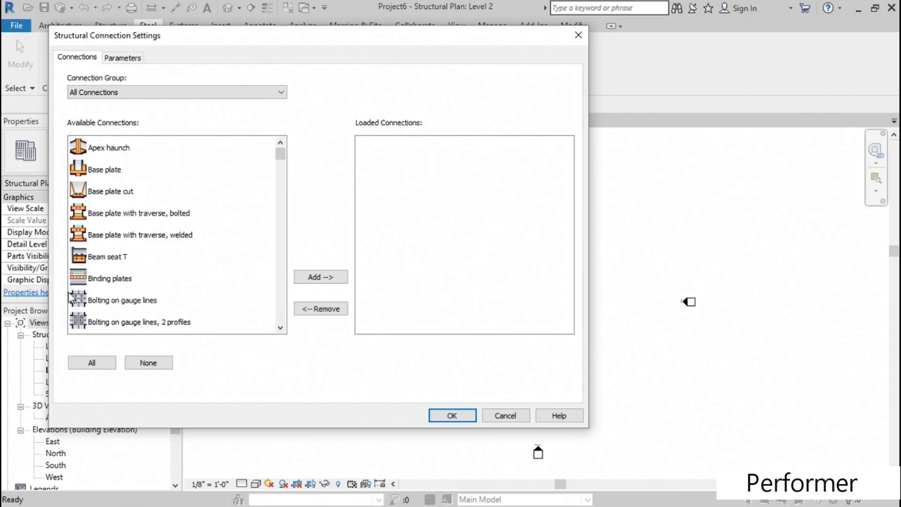
drag(280, 153, 267, 171)
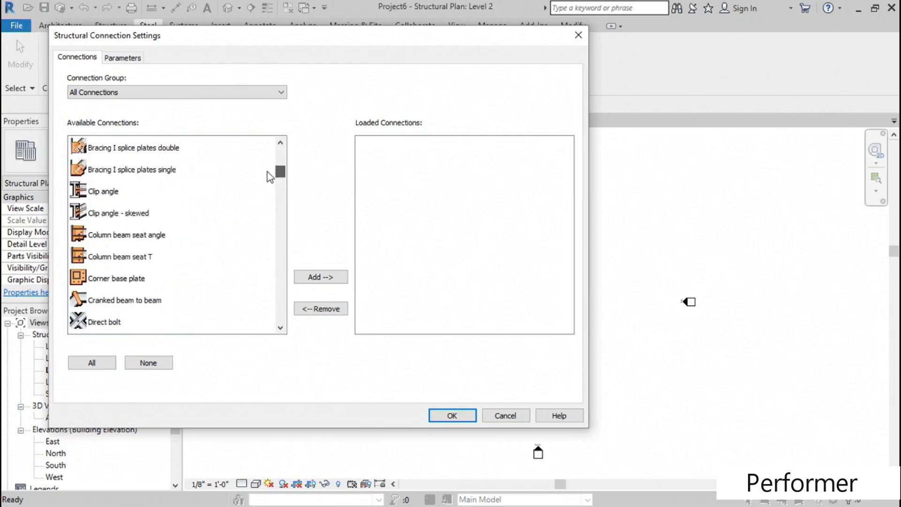
click(121, 198)
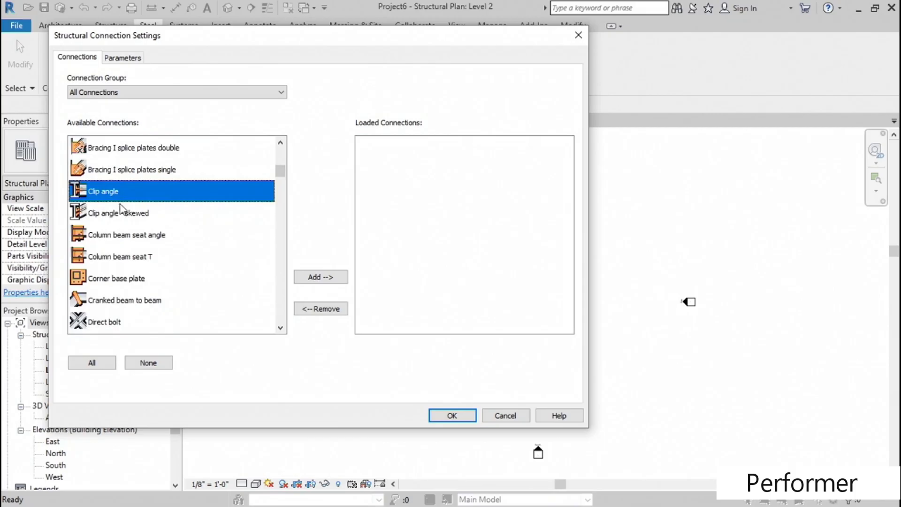
ctrl+click(120, 240)
scroll(176, 258, down, 2)
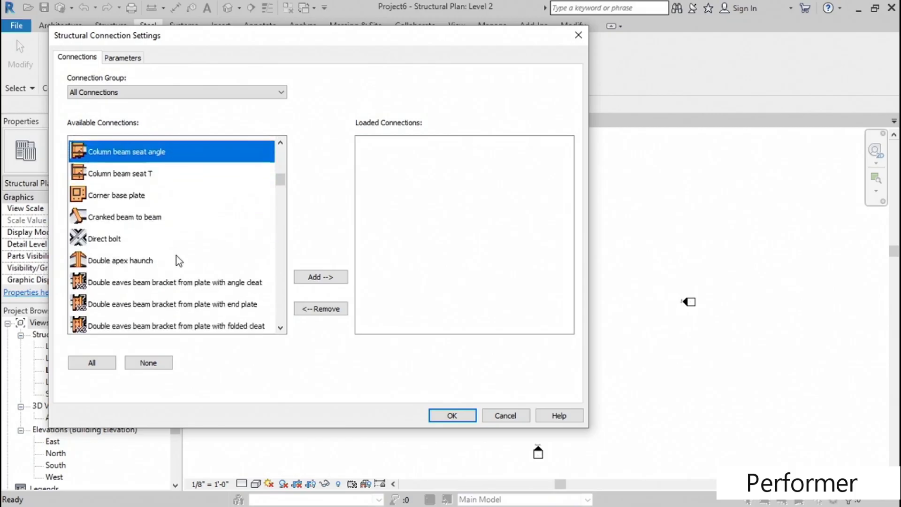
scroll(179, 261, down, 3)
scroll(165, 257, down, 7)
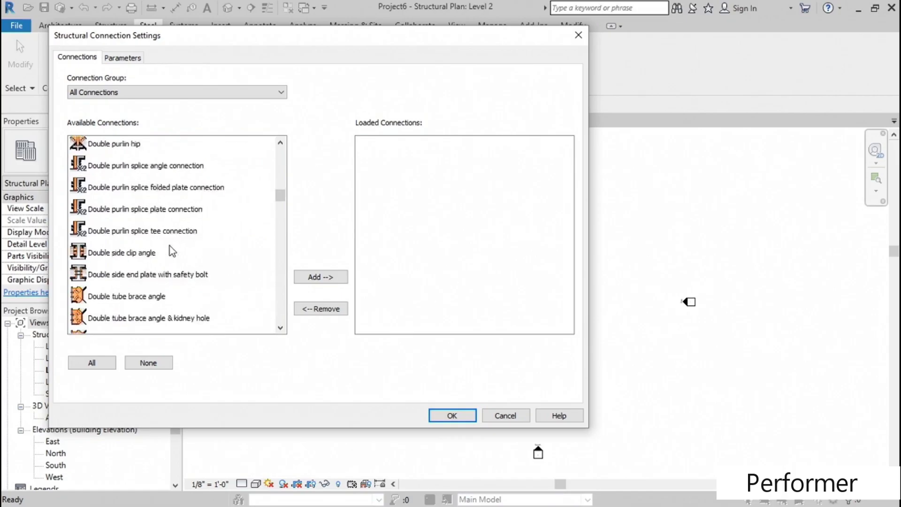
scroll(178, 247, down, 8)
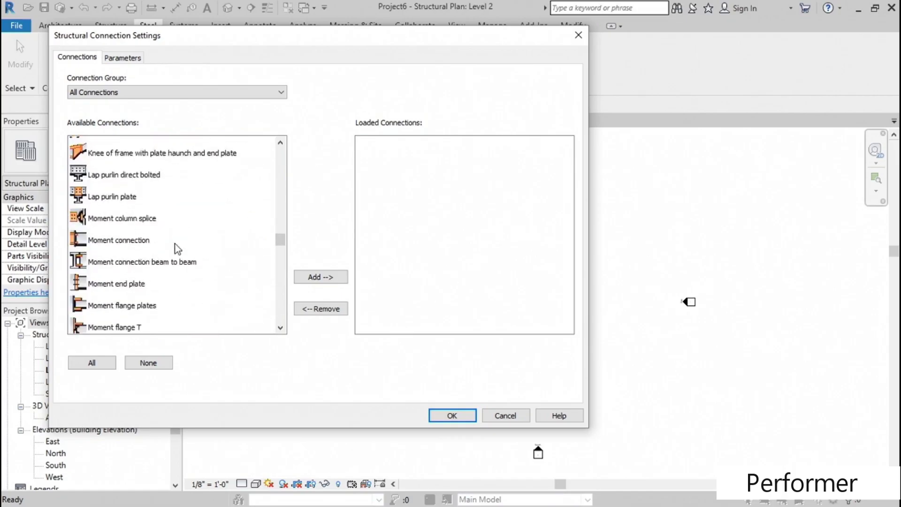
click(118, 259)
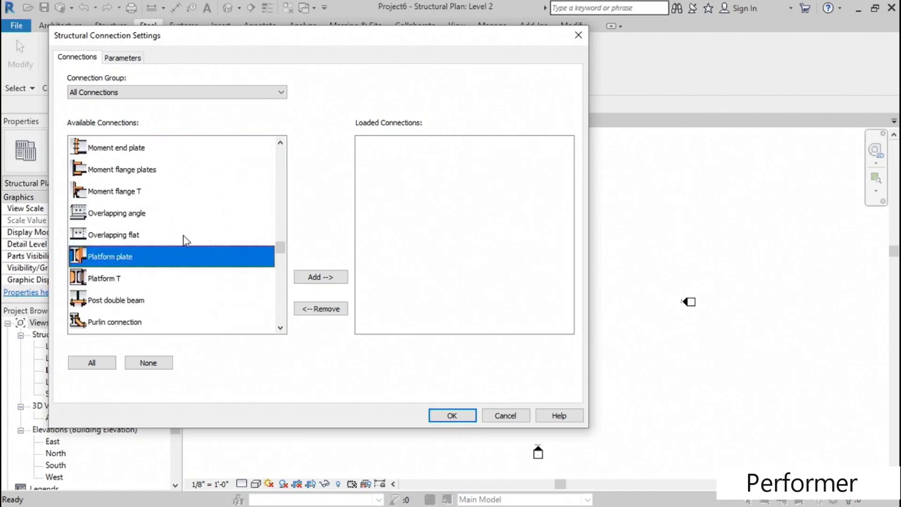
ctrl+click(140, 301)
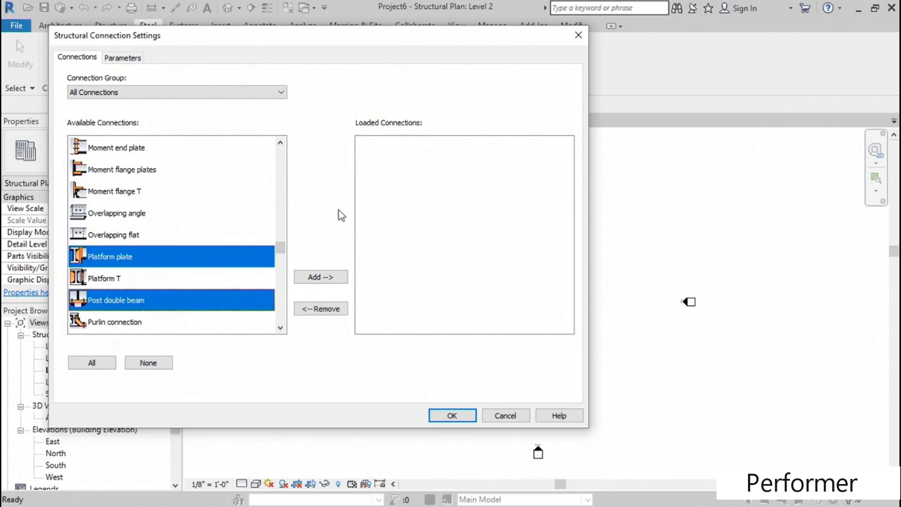
click(323, 277)
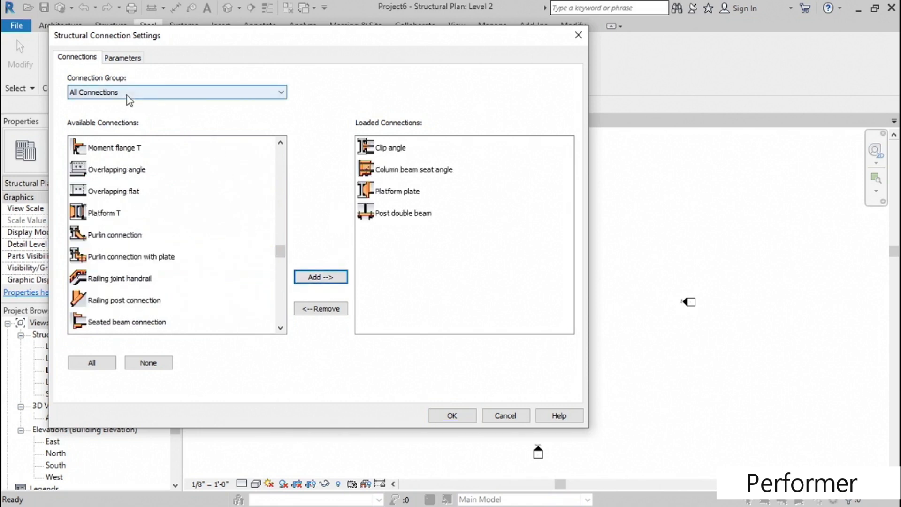
- Add an approval status named Place Holder to the structural connection parameters and accept the settings
click(126, 58)
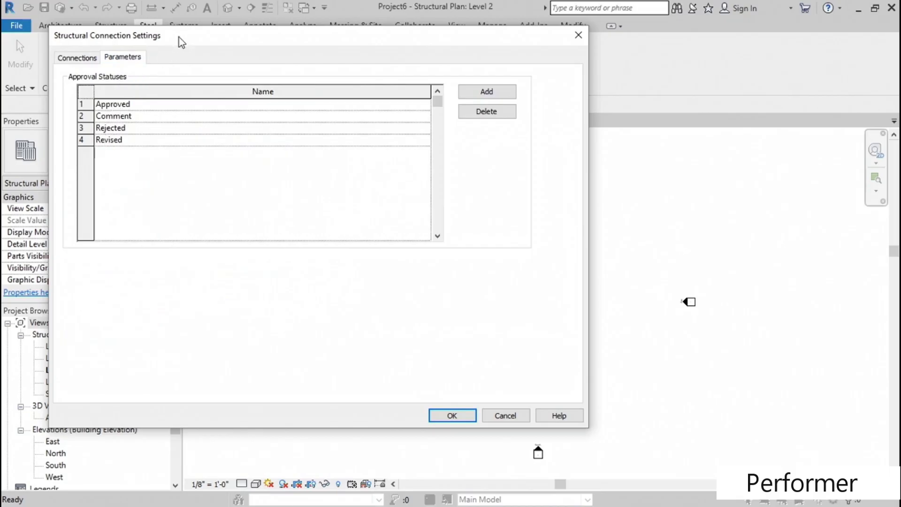
drag(179, 37, 276, 37)
click(583, 93)
click(281, 155)
text(Place Holder)
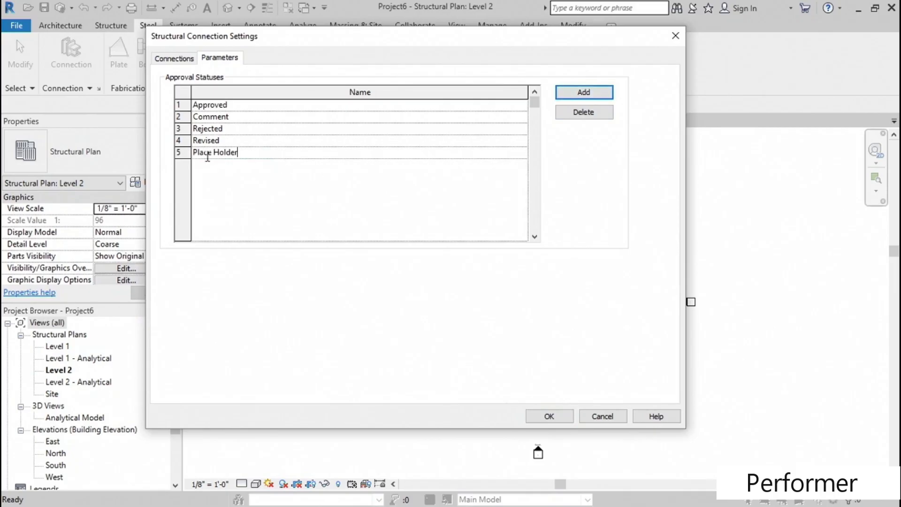
click(547, 416)
- Place a vertical W12X26 beam on Level 2 and a second, horizontal one running right from its midpoint, forming a T
middle_drag(361, 233, 316, 235)
click(111, 25)
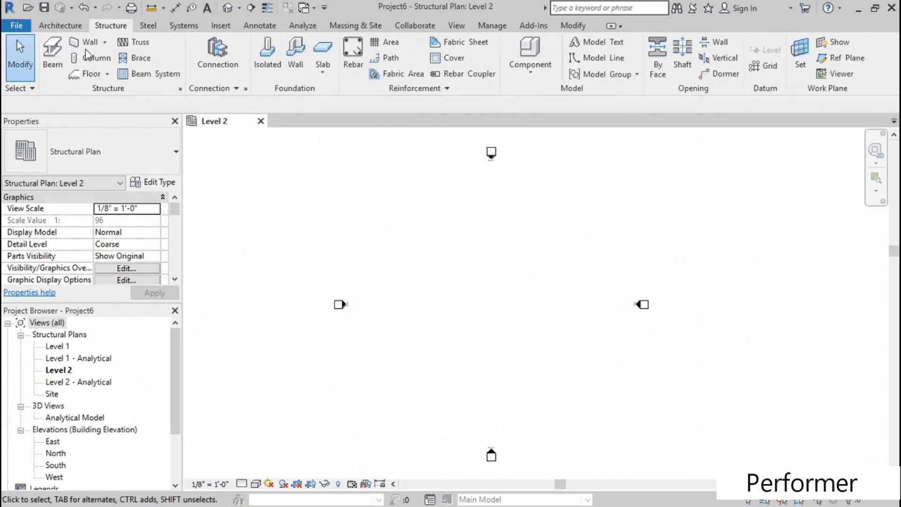
click(50, 61)
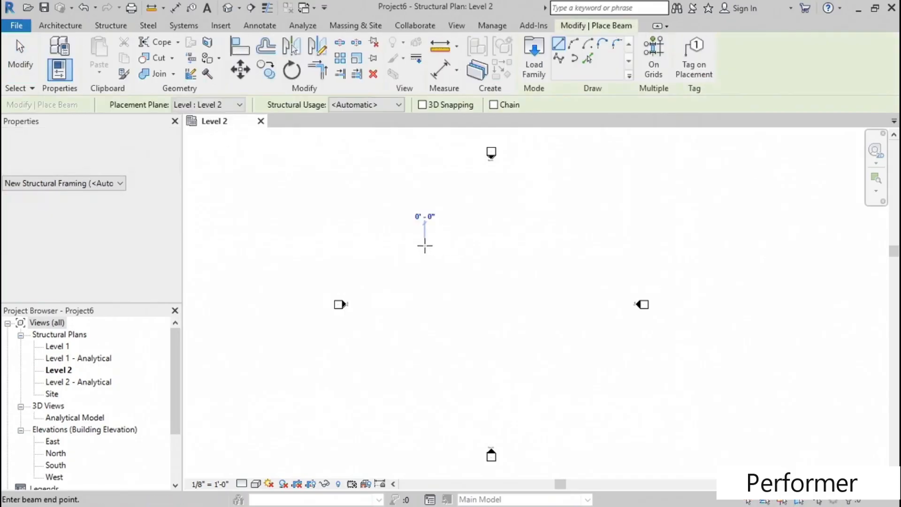
click(424, 246)
click(424, 332)
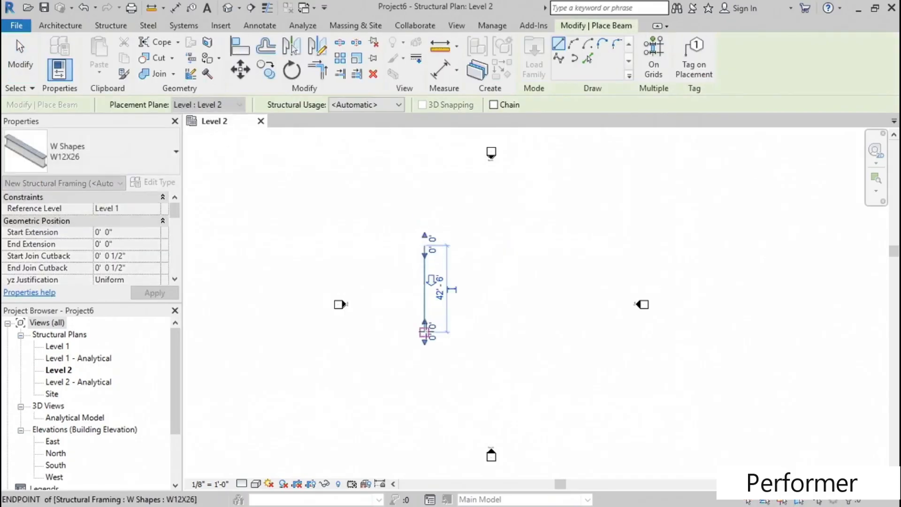
click(424, 288)
click(483, 297)
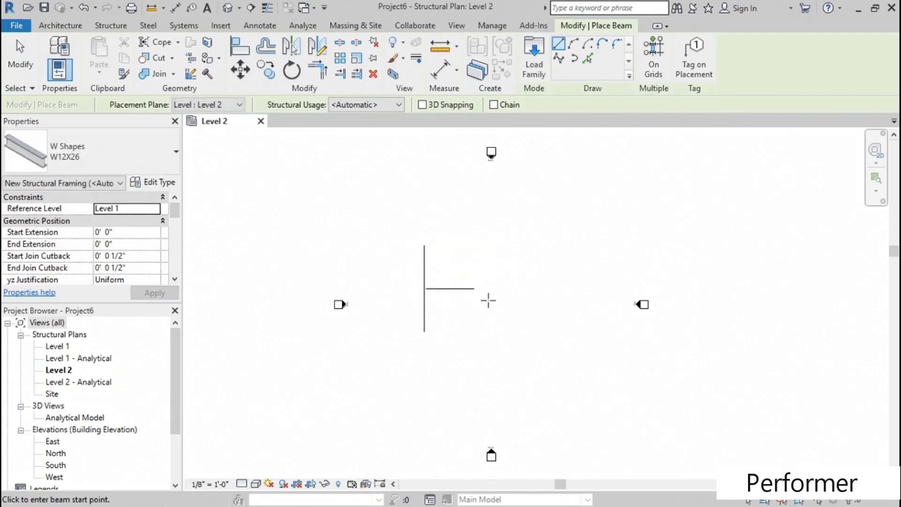
key(Escape)
key(Escape)
- Open the default 3D view and focus on the junction of the two beams
click(228, 8)
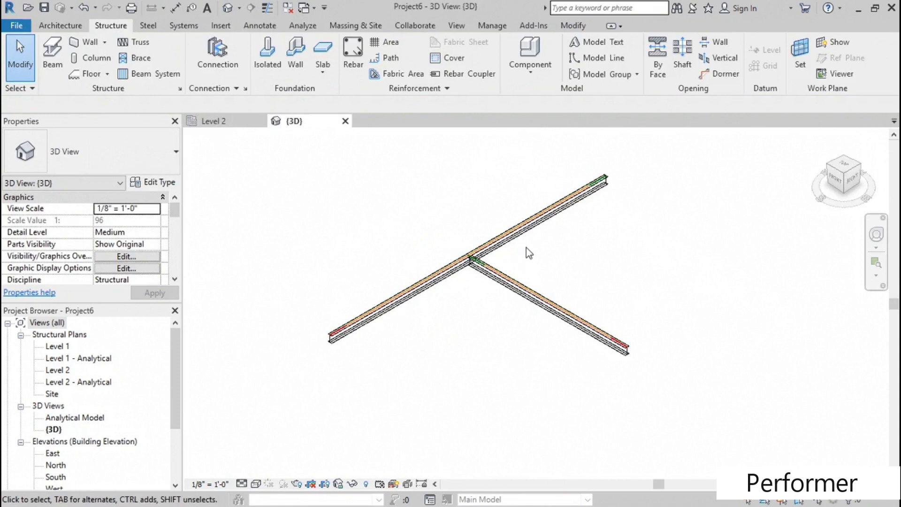
scroll(460, 256, up, 5)
middle_drag(460, 357, 462, 310)
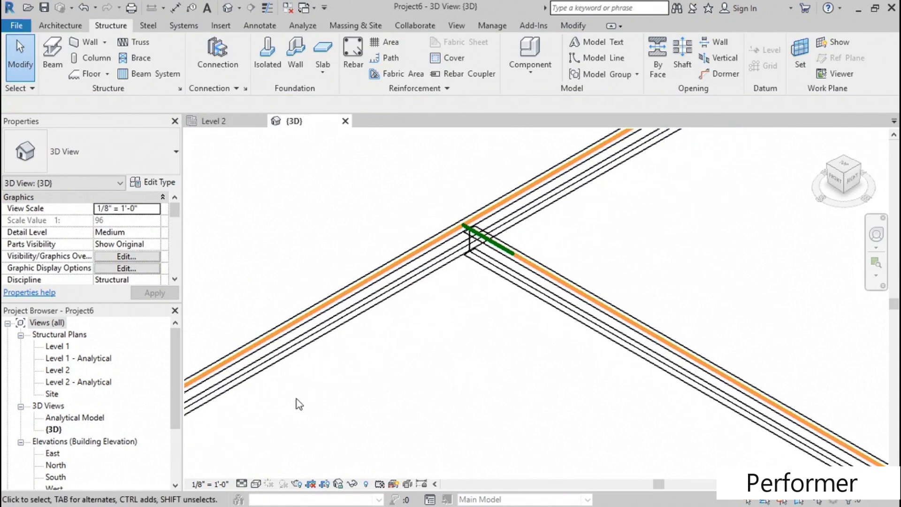
- Set the 3D view's detail level to Fine and its visual style to Hidden Line
click(242, 483)
click(257, 472)
mouse_move(399, 404)
middle_down()
mouse_move(465, 358)
mouse_move(430, 343)
middle_up()
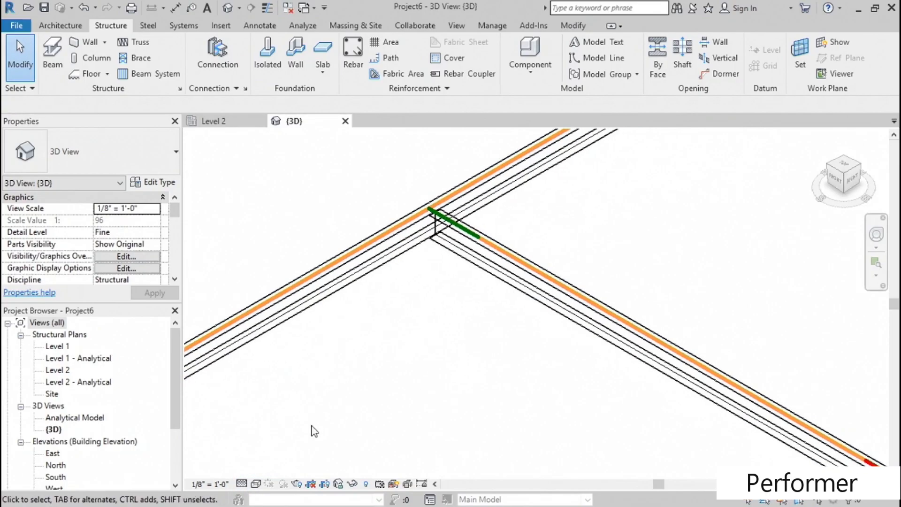
click(256, 484)
click(287, 417)
middle_drag(337, 402, 412, 319)
scroll(412, 319, up, 3)
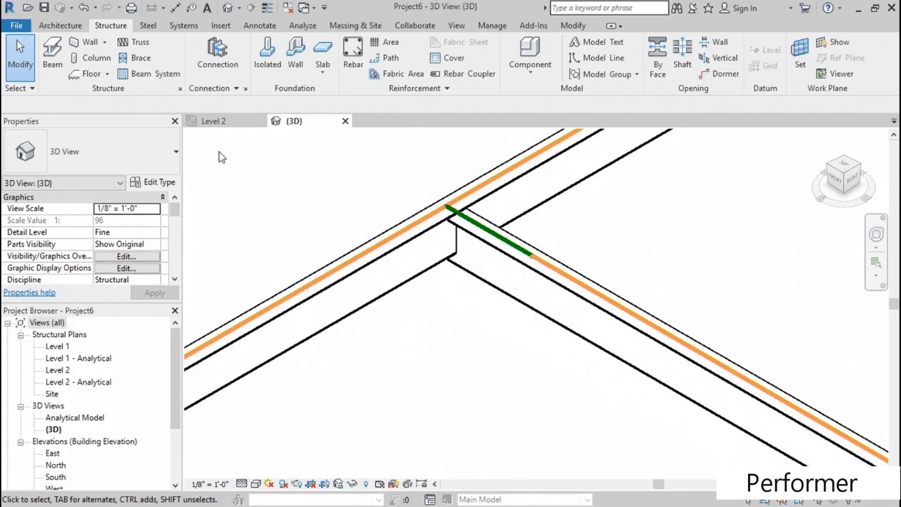
- Place a Clip angle structural connection between the continuous beam and the beam framing into it
click(155, 28)
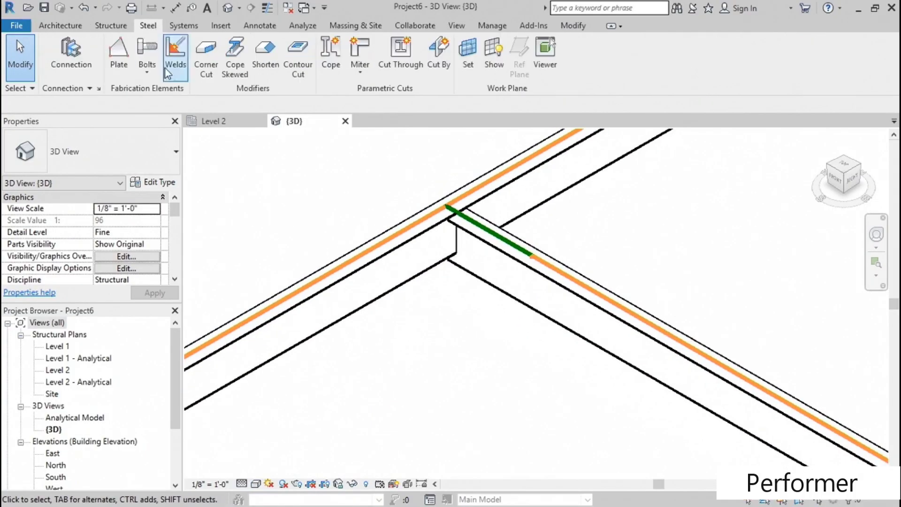
click(66, 53)
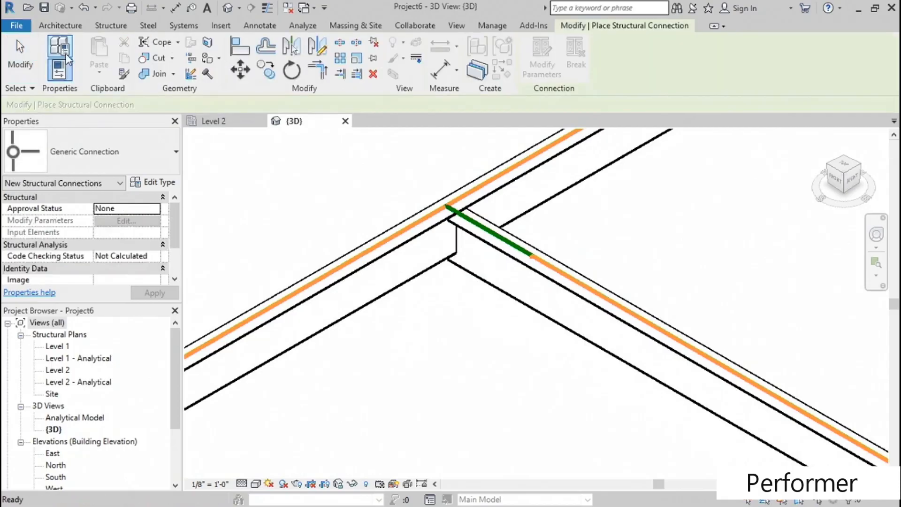
click(125, 150)
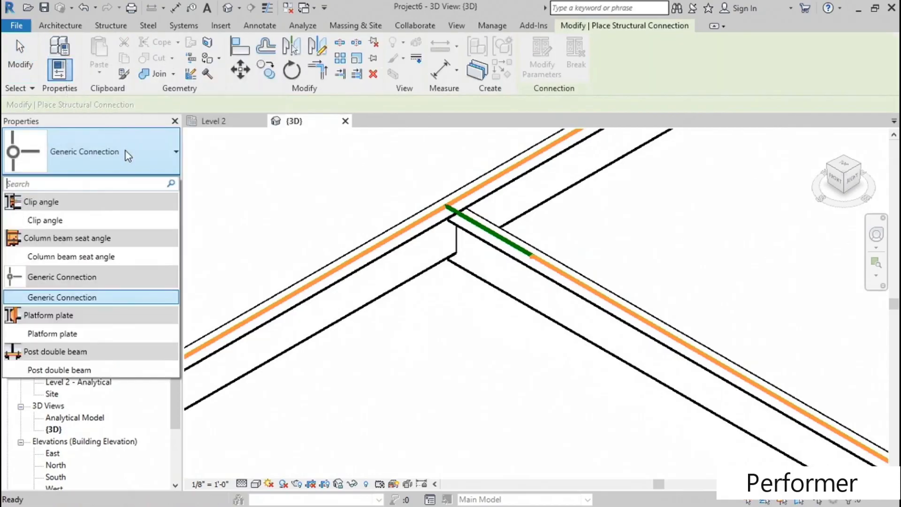
click(55, 220)
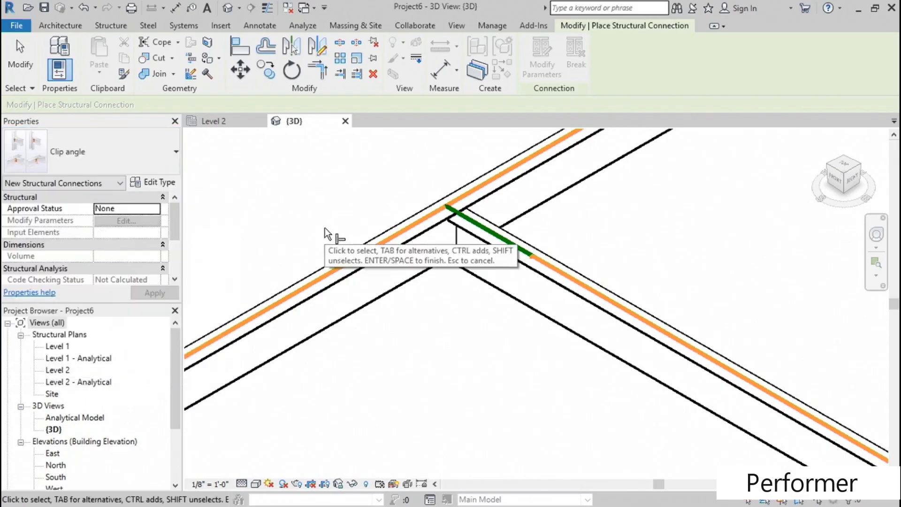
click(393, 228)
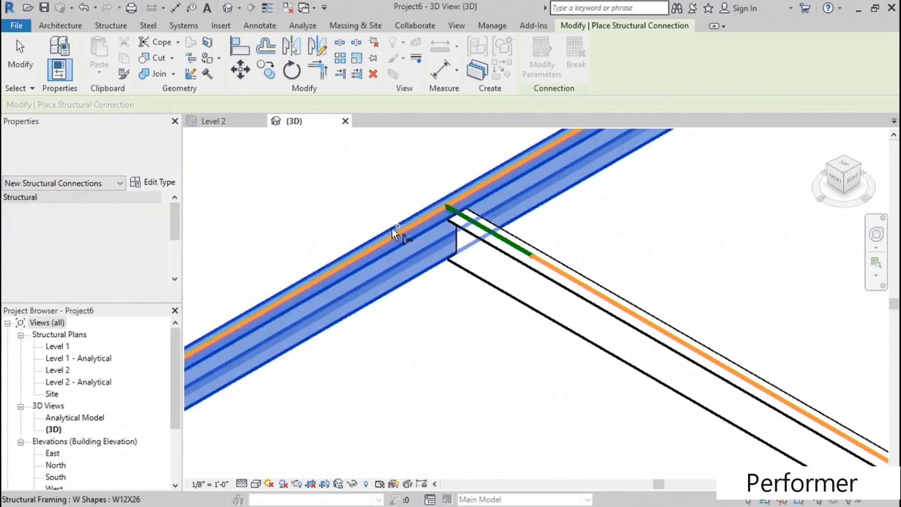
click(574, 270)
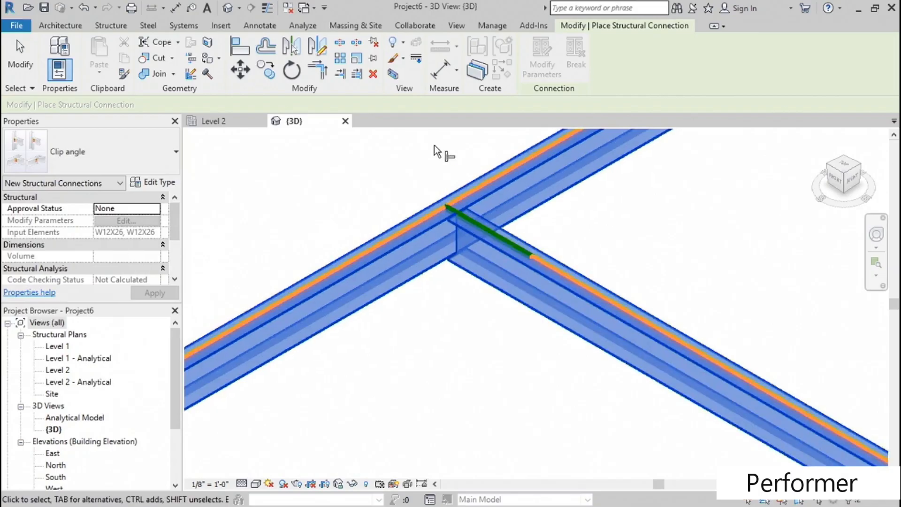
key(Return)
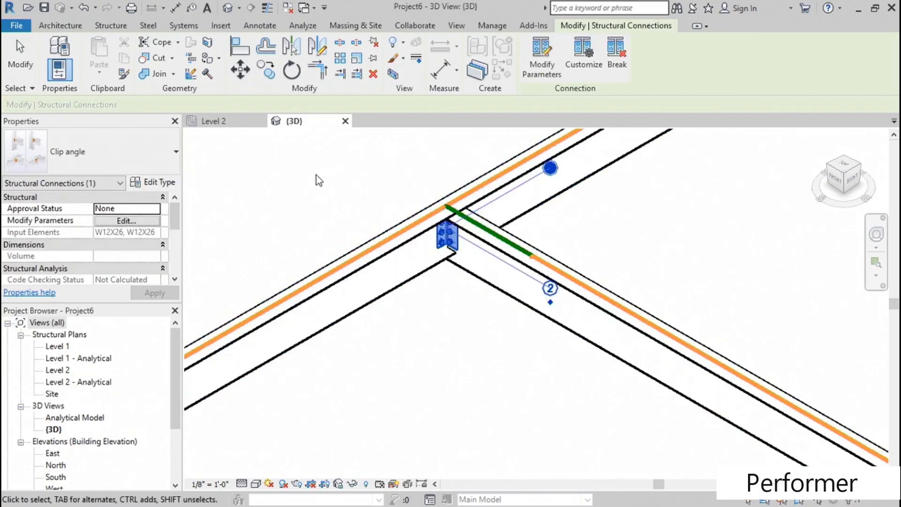
- Set the approval status of the clip angle connection at the beam junction to Place Holder
scroll(400, 179, up, 5)
middle_drag(420, 281, 404, 386)
click(416, 348)
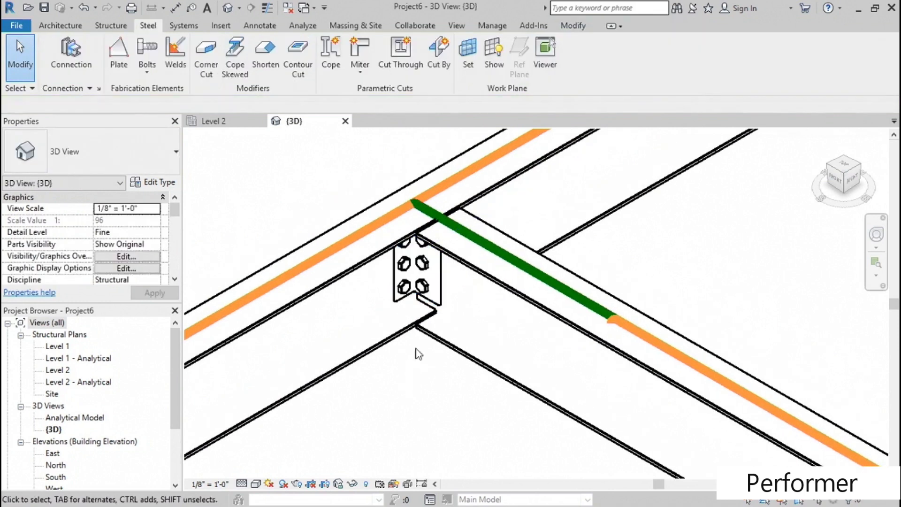
click(423, 285)
mouse_move(171, 212)
mouse_down()
mouse_move(168, 236)
mouse_move(170, 214)
mouse_up()
click(155, 211)
click(156, 210)
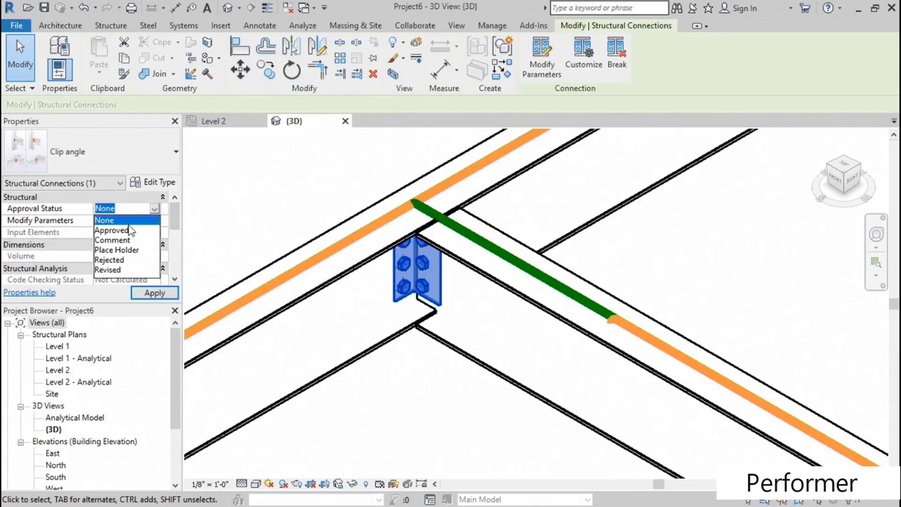
click(120, 249)
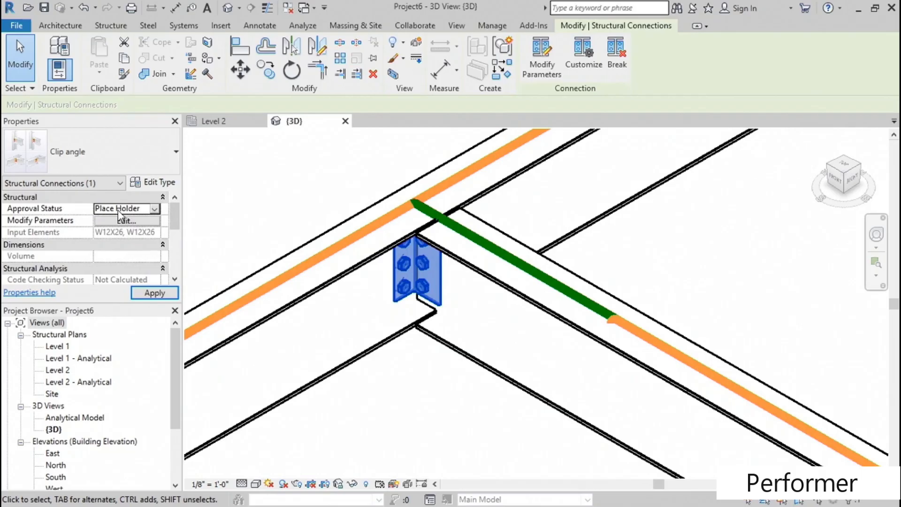
shift+middle_drag(399, 374, 414, 418)
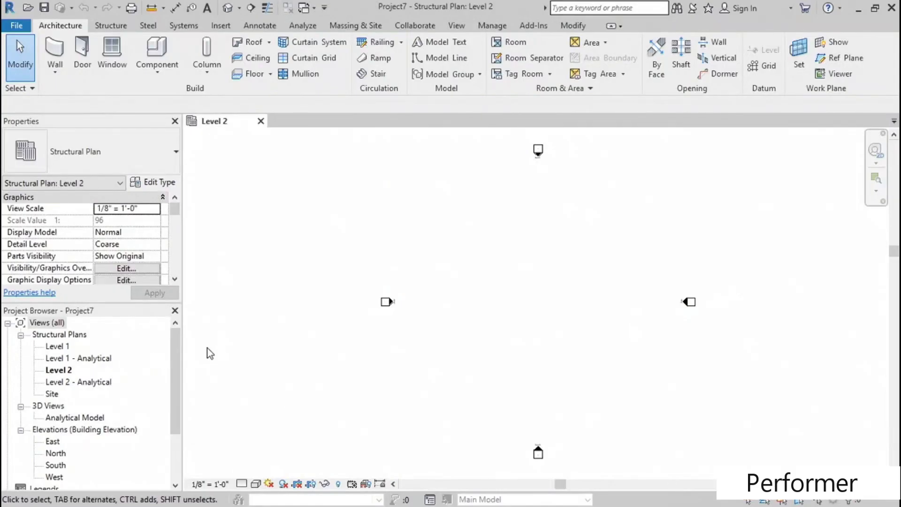
- Place a 24 x 30 Concrete-Rectangular-Column structural column in the Level 1 structural plan
double_click(60, 349)
middle_drag(423, 257, 323, 266)
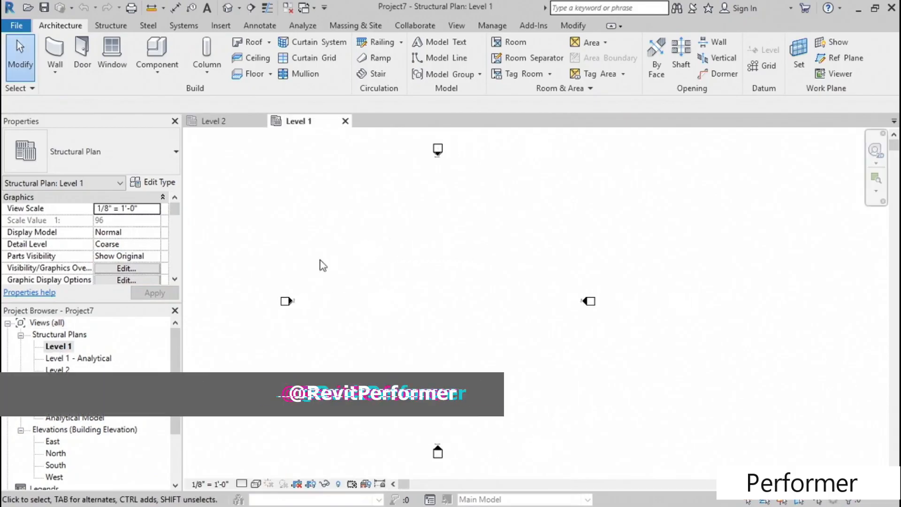
click(111, 26)
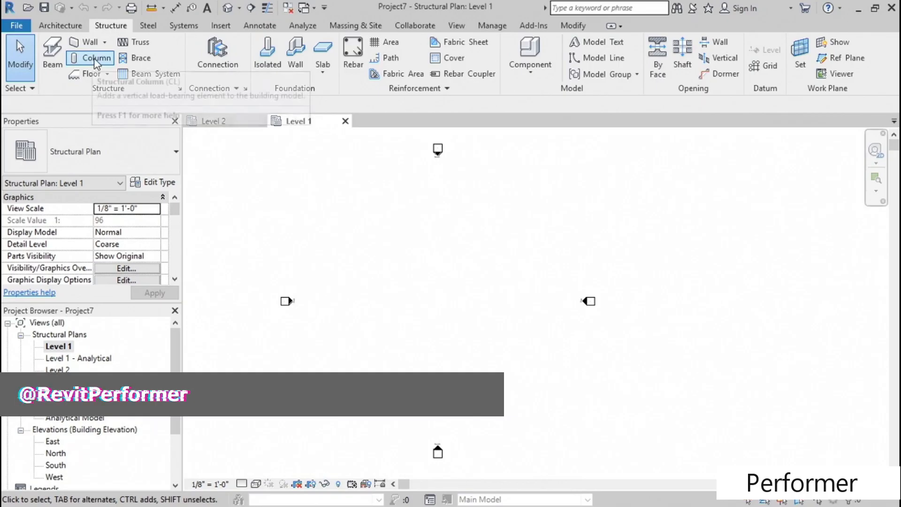
click(92, 60)
click(132, 153)
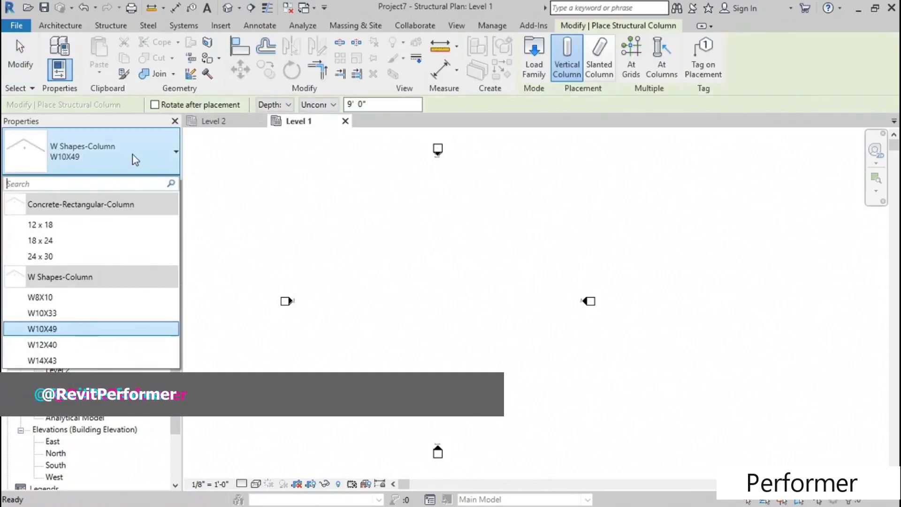
click(52, 257)
scroll(429, 287, up, 5)
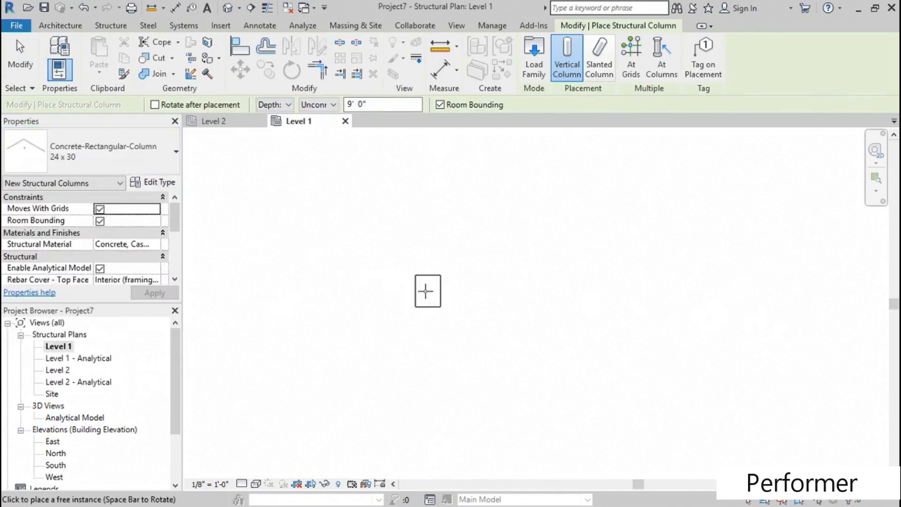
click(413, 291)
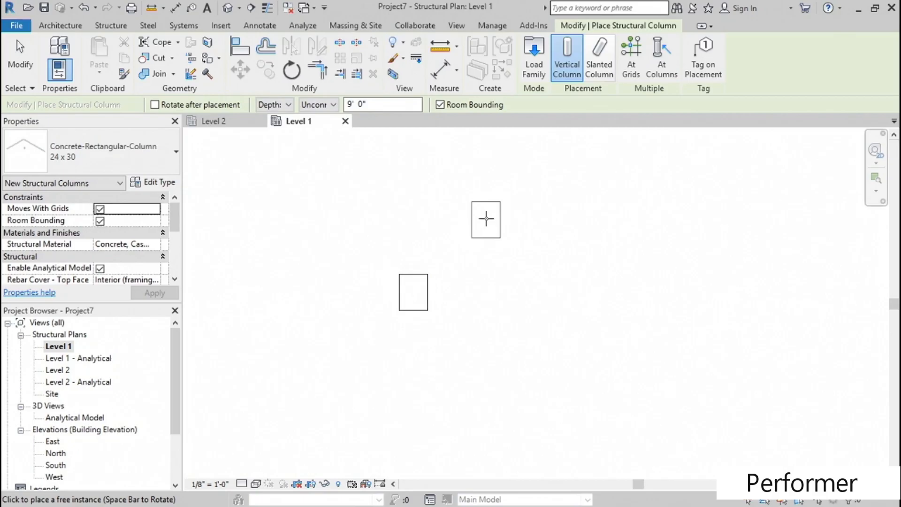
key(Escape)
key(Escape)
- Place a W10X33 W Shapes-Column at the midpoint of the concrete column, with its height extending to Level 2
scroll(358, 214, down, 2)
scroll(277, 210, up, 1)
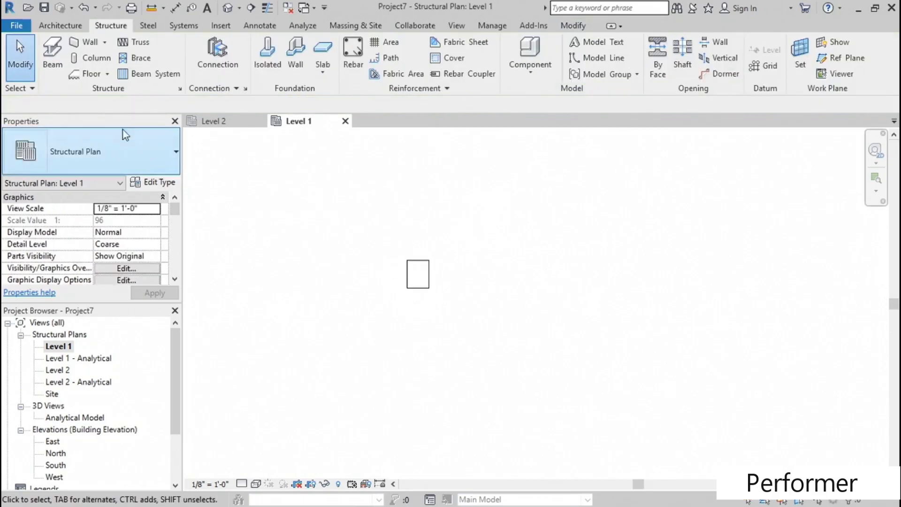
click(103, 59)
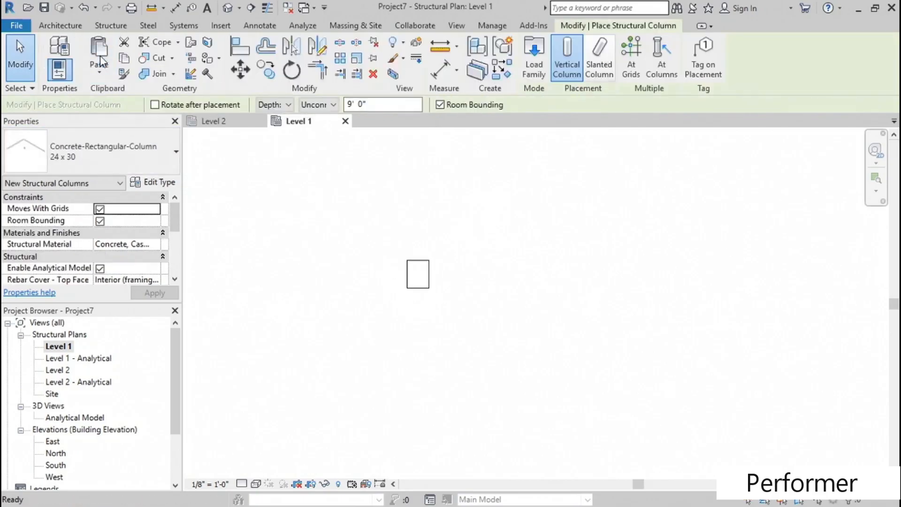
click(93, 150)
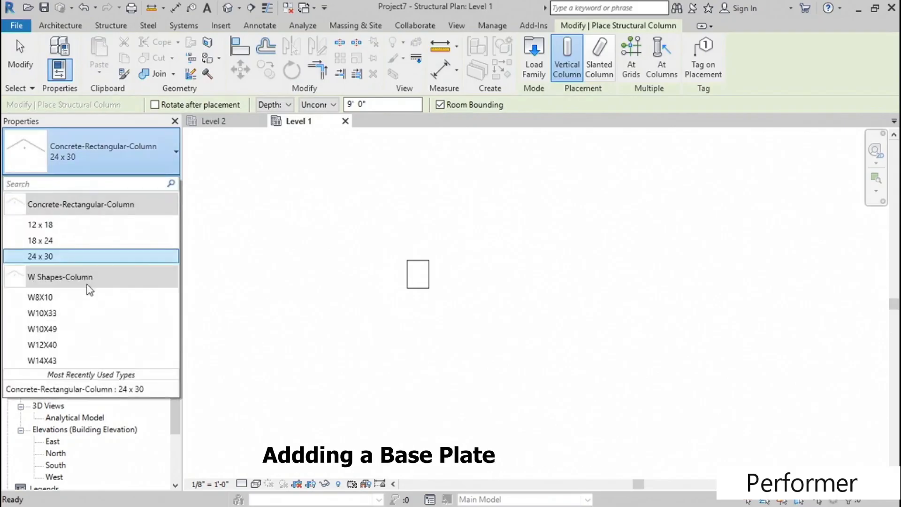
click(63, 313)
click(277, 104)
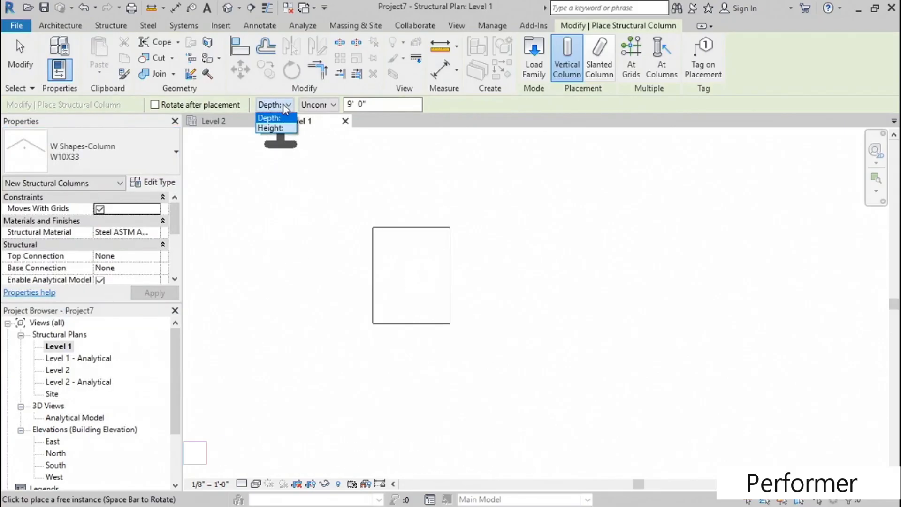
click(269, 124)
click(318, 105)
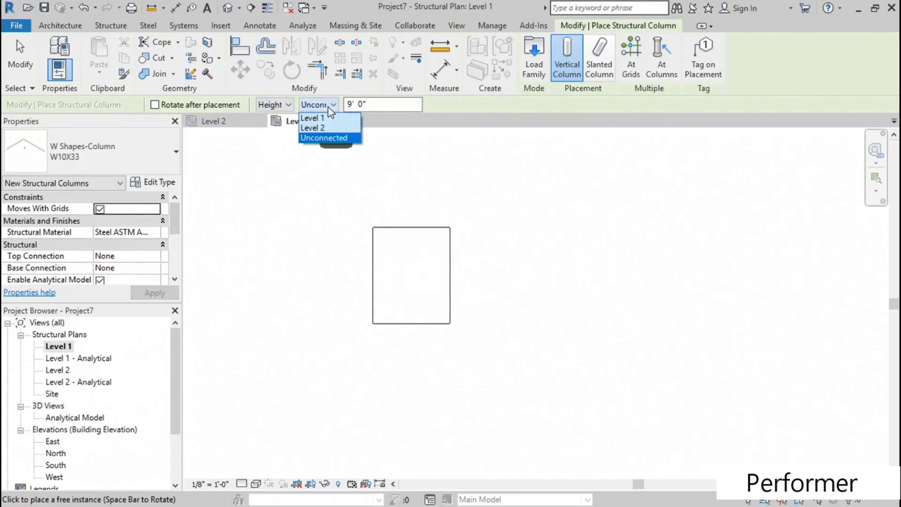
click(321, 127)
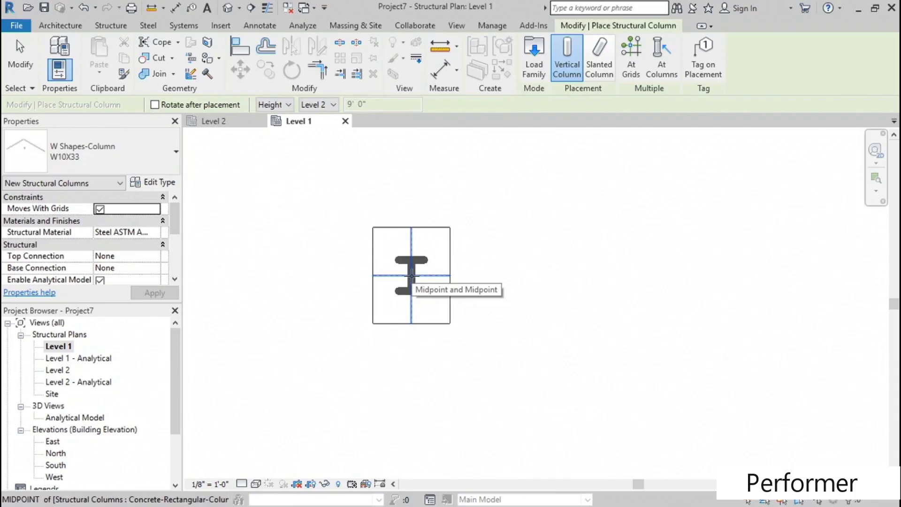
click(412, 276)
key(Escape)
key(Escape)
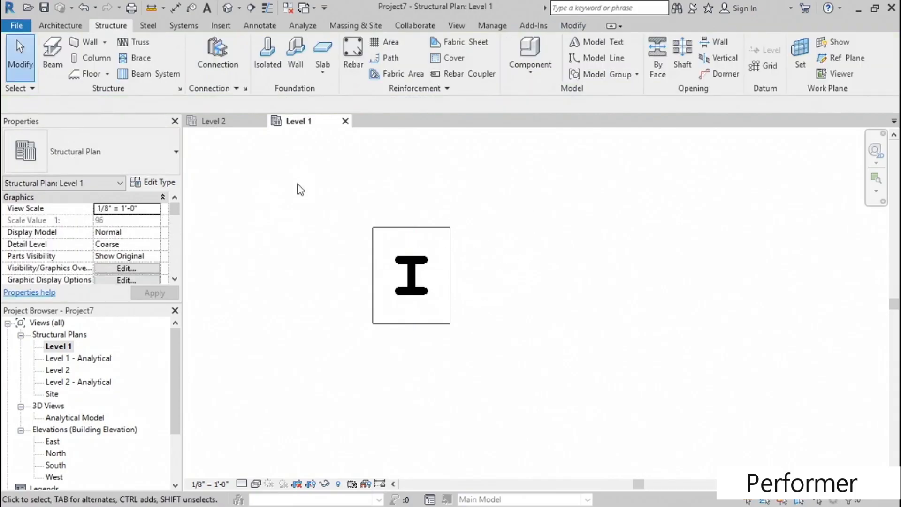
- Open the default 3D view and set its detail level to Fine and visual style to Hidden Line
middle_drag(313, 247, 319, 264)
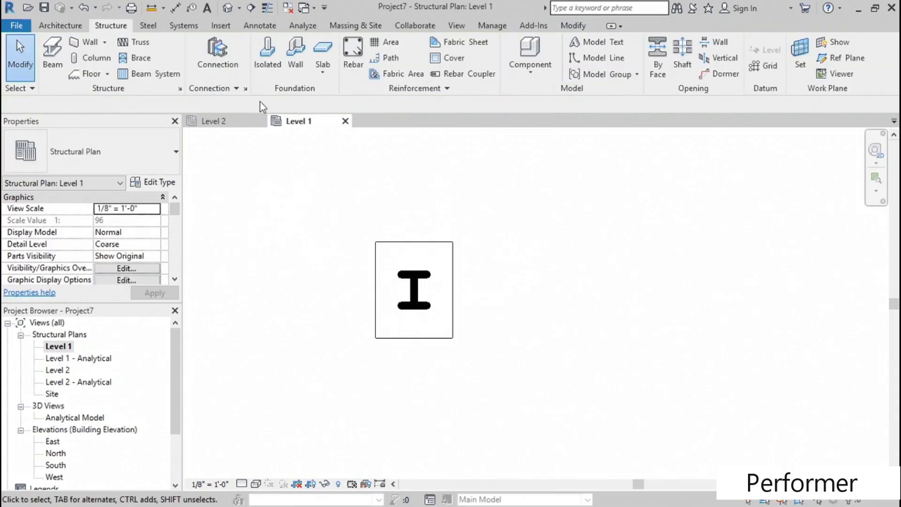
click(227, 7)
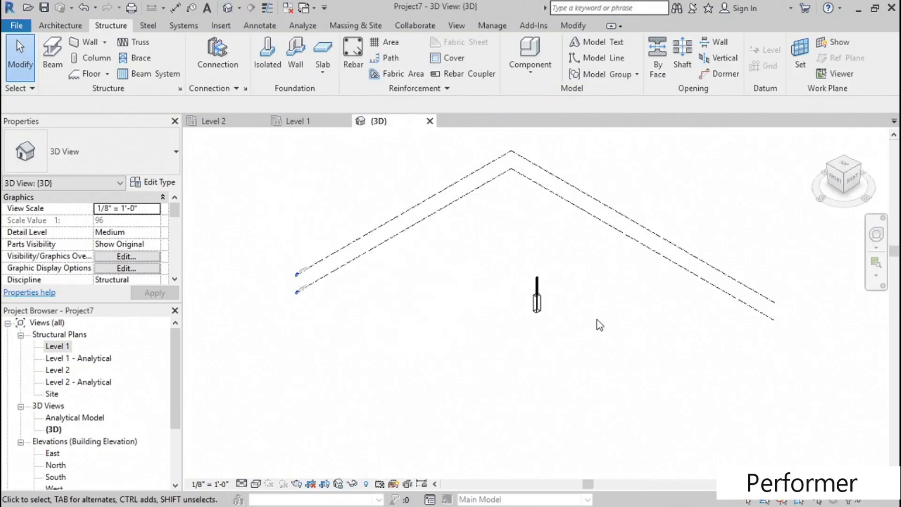
scroll(537, 295, up, 5)
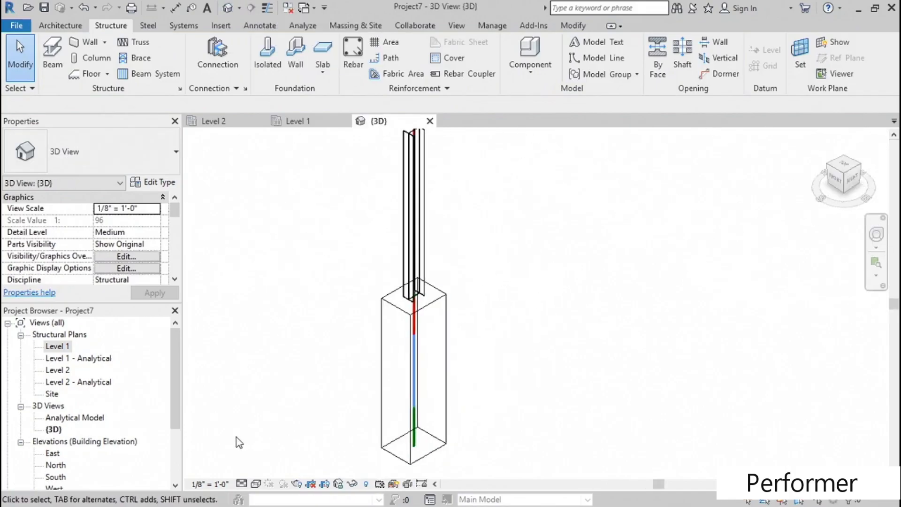
click(241, 483)
click(252, 469)
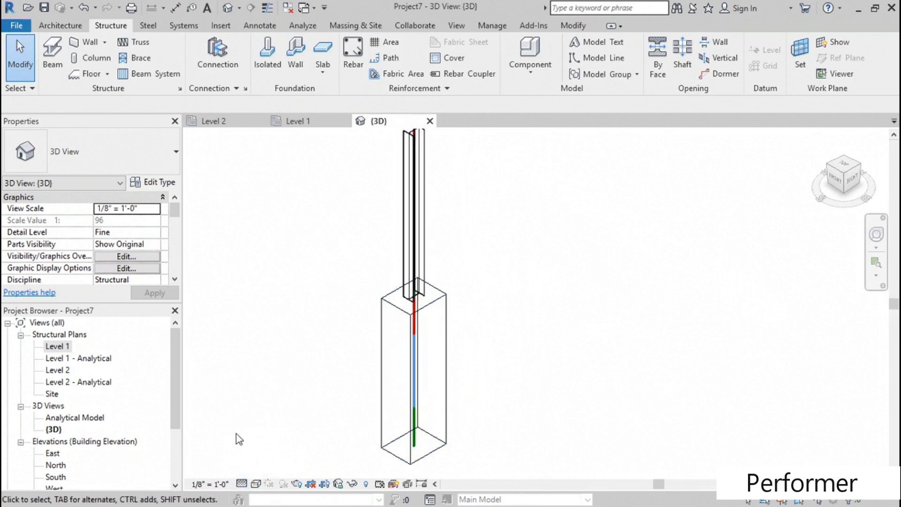
click(255, 483)
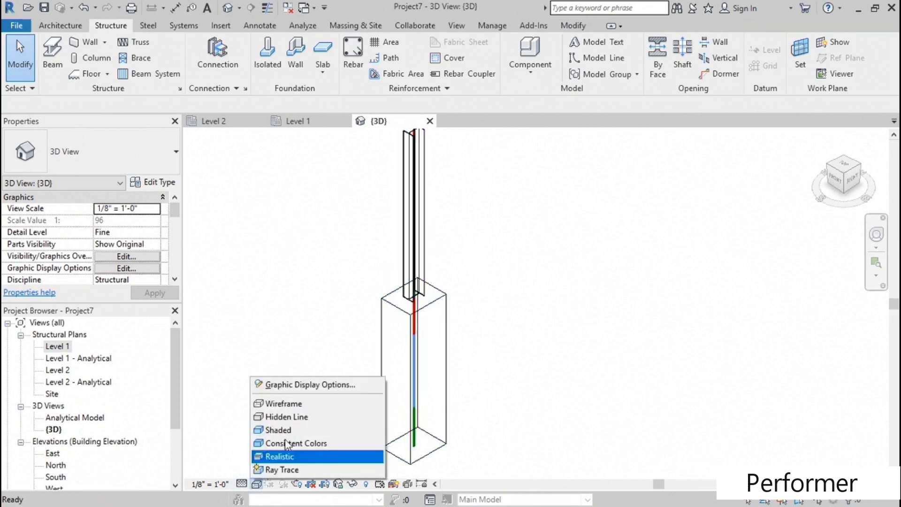
click(291, 417)
middle_drag(502, 261, 453, 323)
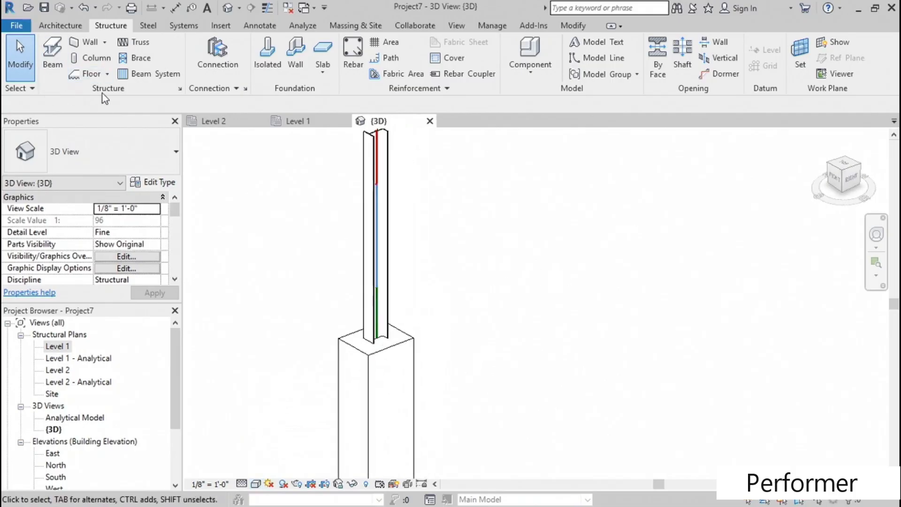
- Load the Base plate connection type into the project through the structural connection settings
click(148, 25)
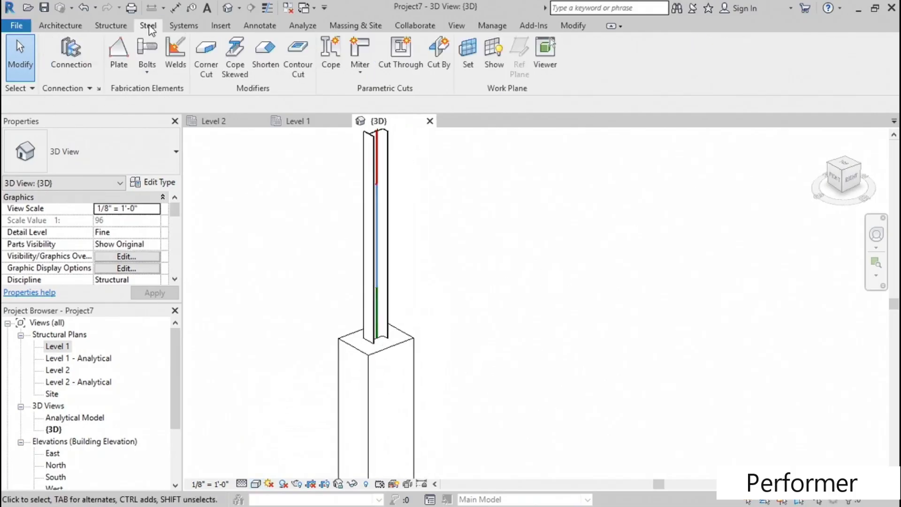
click(99, 89)
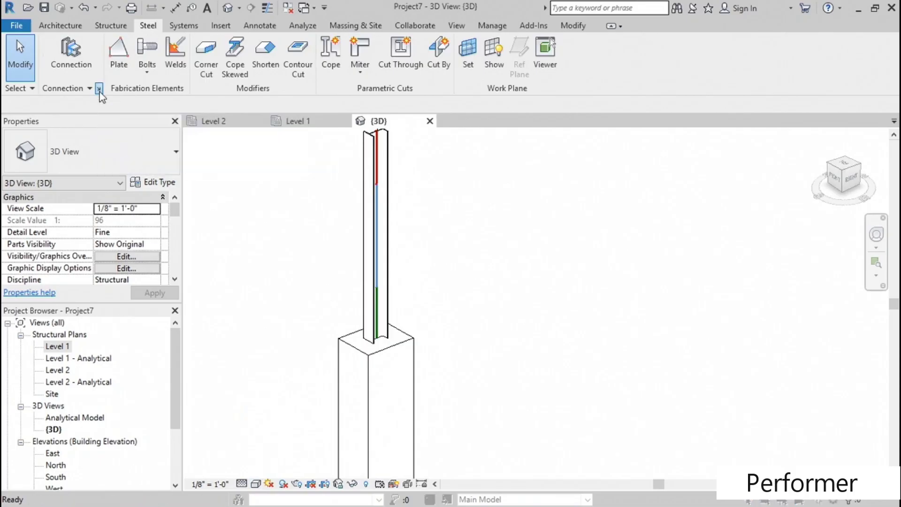
click(201, 174)
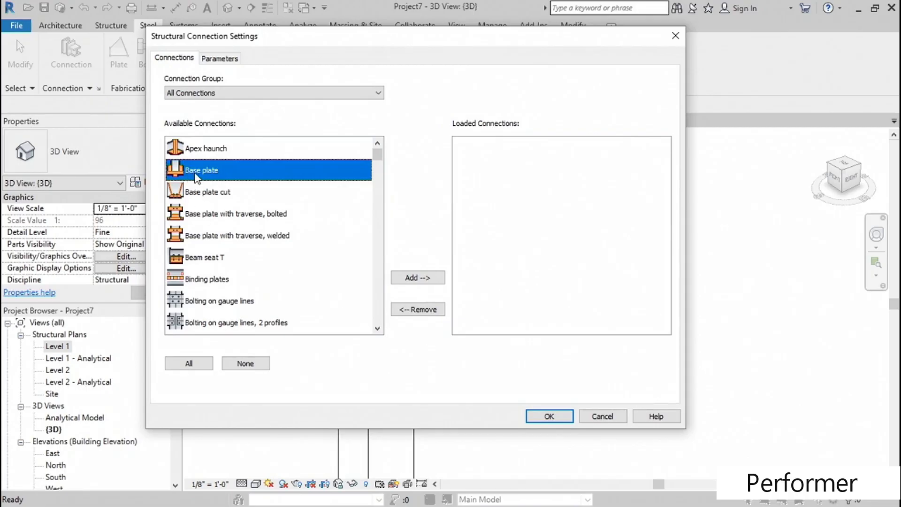
click(426, 278)
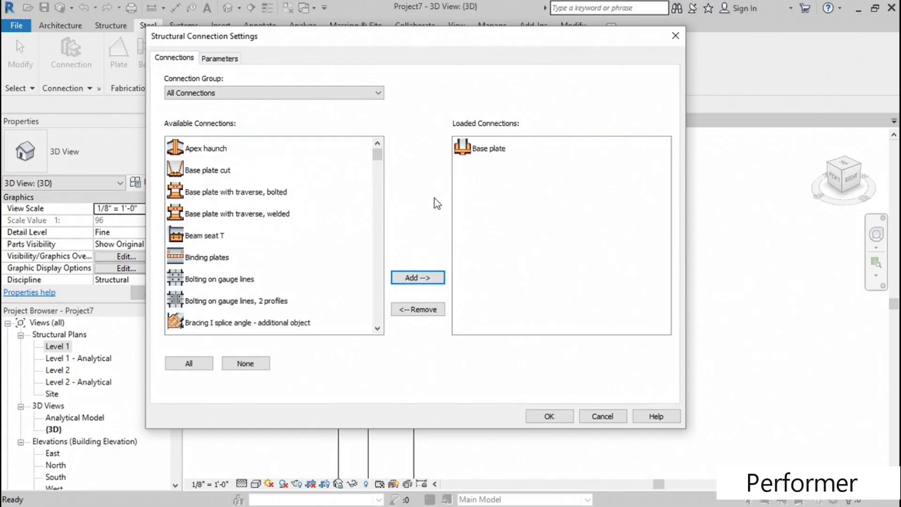
click(549, 415)
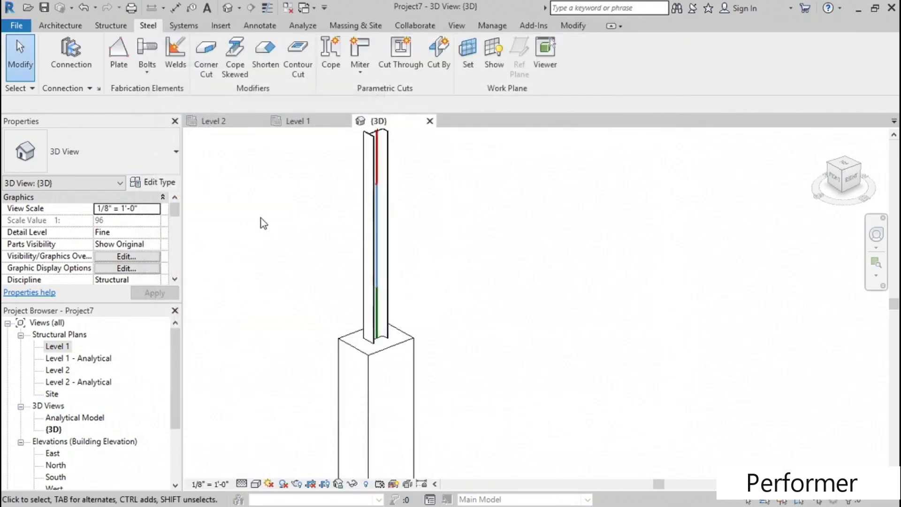
- Place a Base plate structural connection on the W10X33 steel column where it meets the concrete column
click(76, 68)
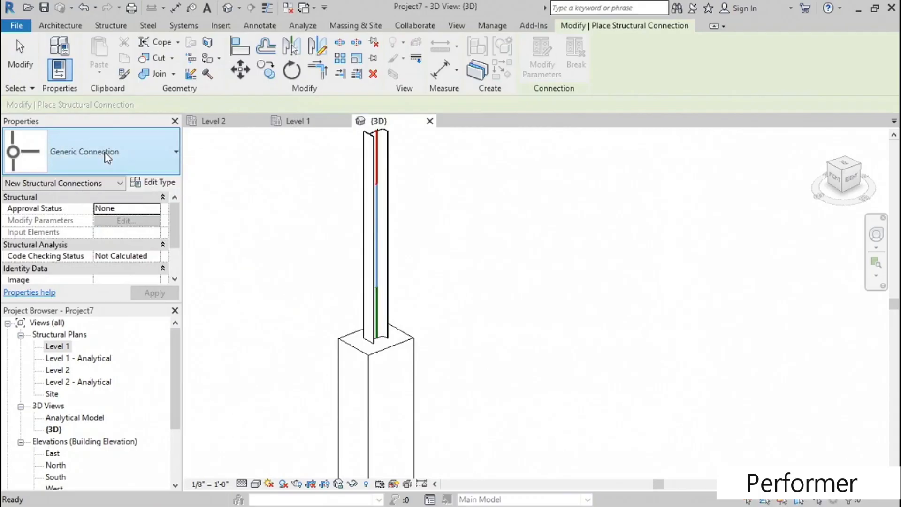
click(105, 152)
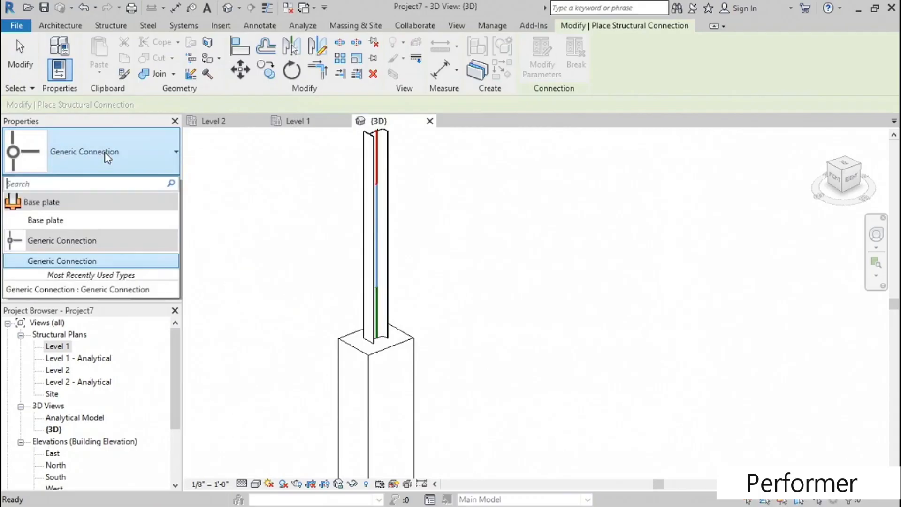
click(47, 220)
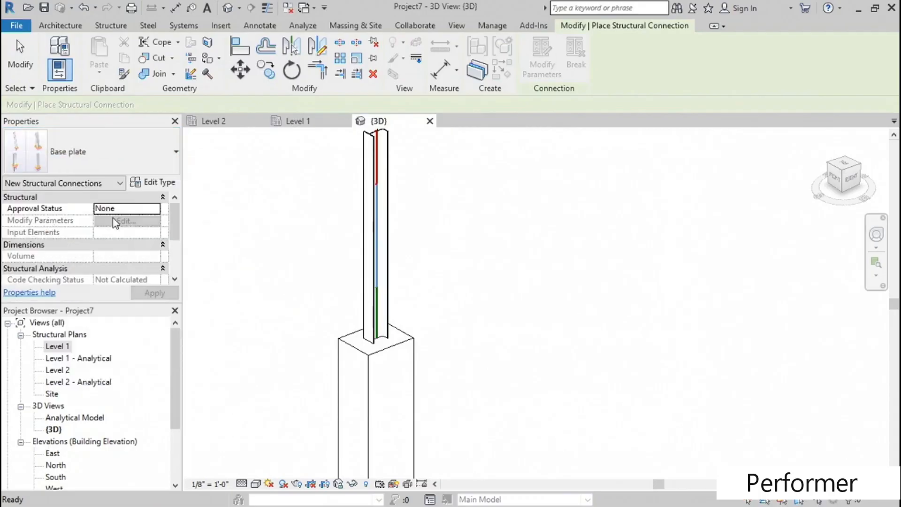
click(374, 320)
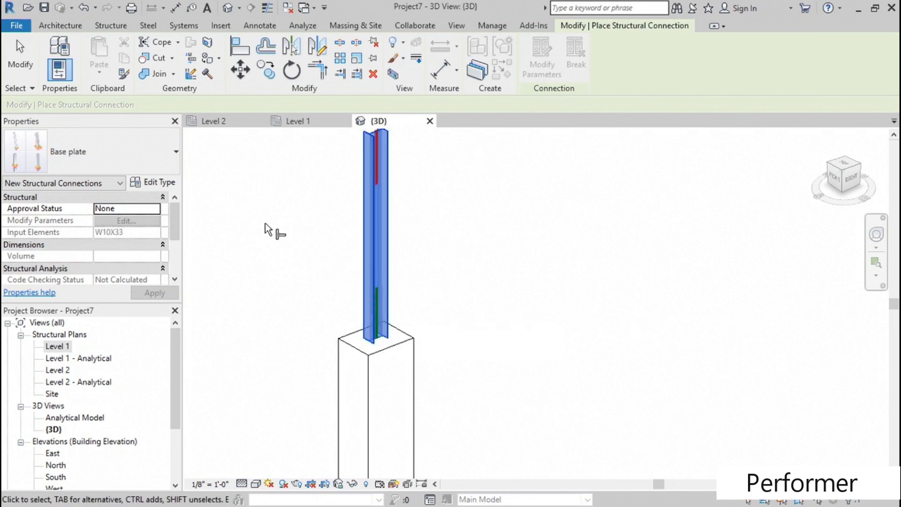
key(Return)
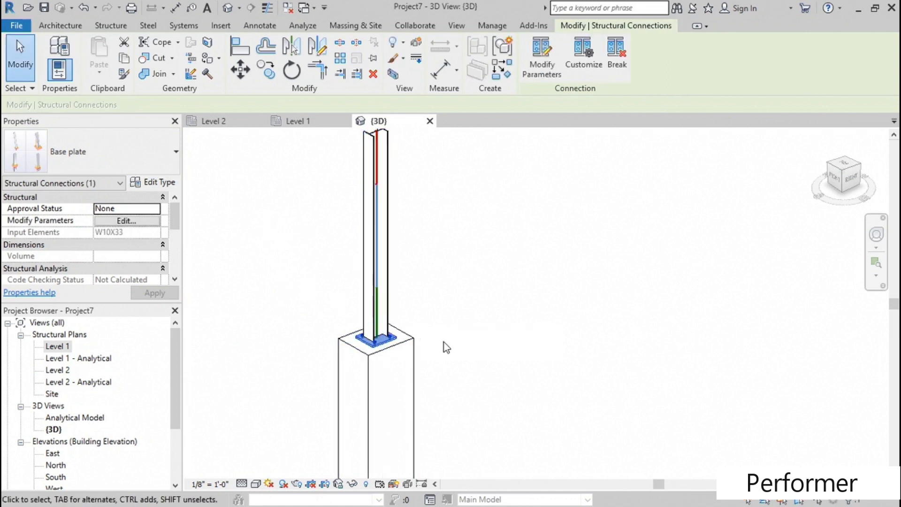
- Deselect the base plate connection and set the 3D view's scale to 1/2" = 1'-0"
scroll(450, 320, up, 2)
click(446, 295)
scroll(432, 287, up, 4)
scroll(418, 283, up, 1)
middle_drag(419, 283, 540, 238)
click(210, 484)
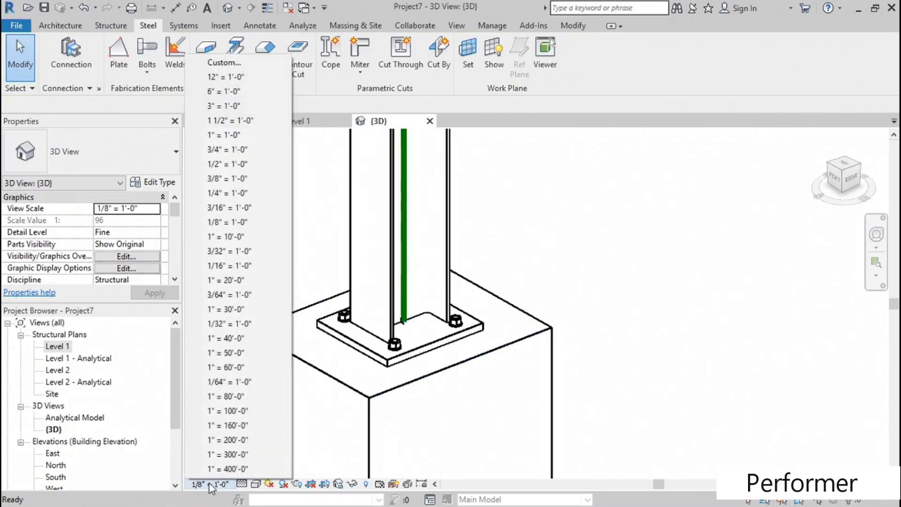
click(223, 165)
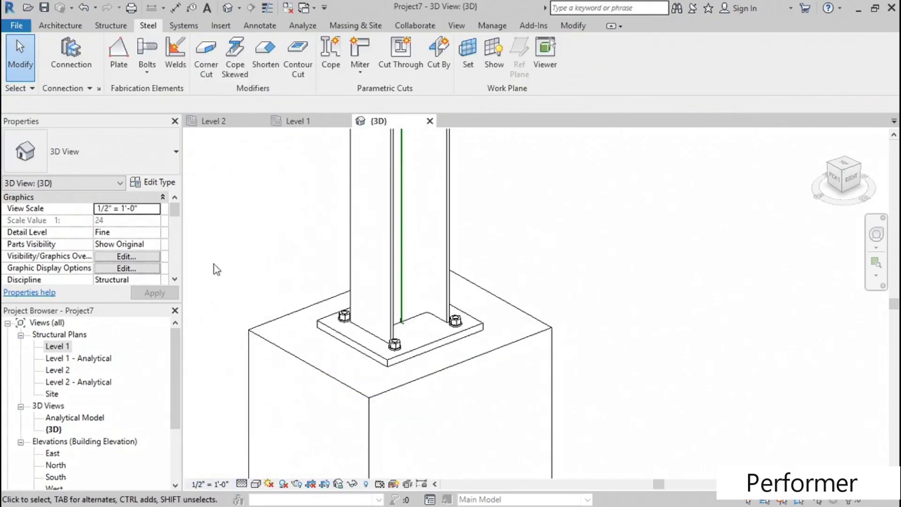
- Highlight the concrete column and examine the base plate's anchor bolts inside it from another side
scroll(238, 301, up, 2)
middle_drag(332, 256, 245, 197)
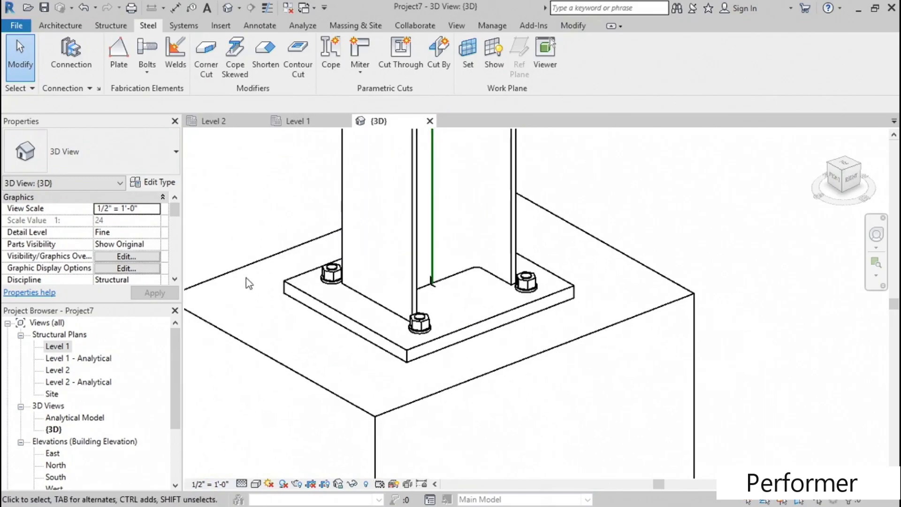
click(247, 282)
scroll(230, 291, down, 3)
shift+middle_drag(240, 337, 441, 328)
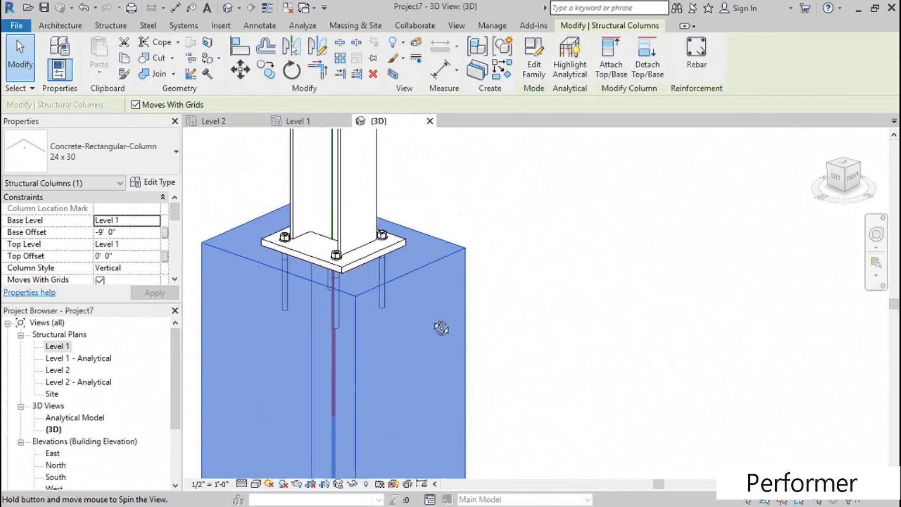
click(519, 293)
- Open the base plate connection's parameters and set the plate thickness to 1.5"
middle_drag(519, 294, 553, 288)
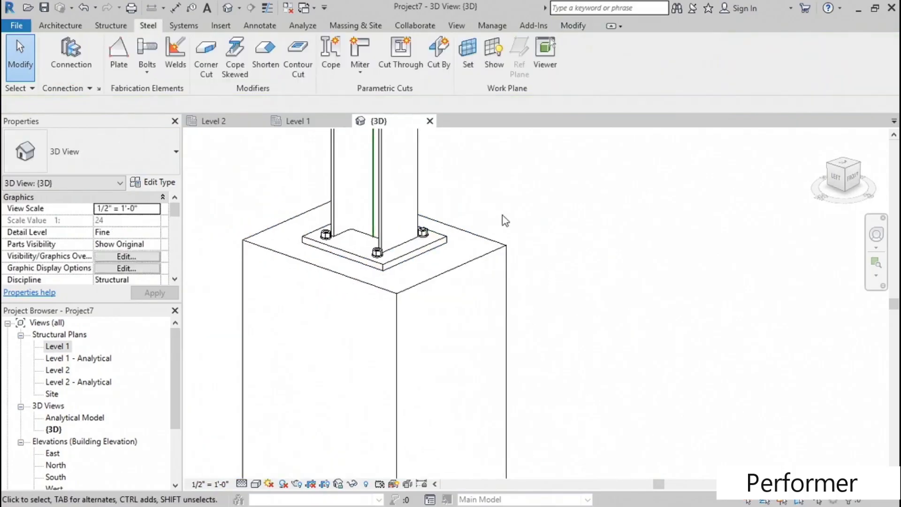
click(431, 246)
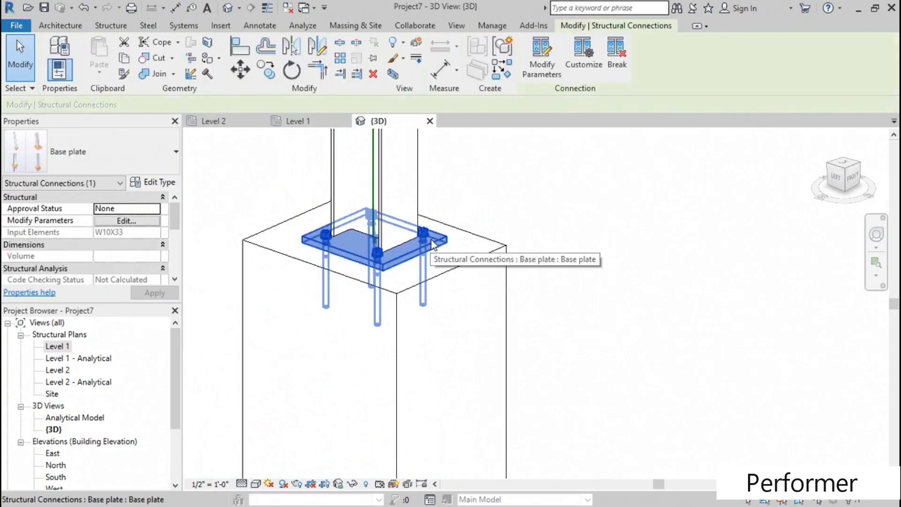
click(544, 61)
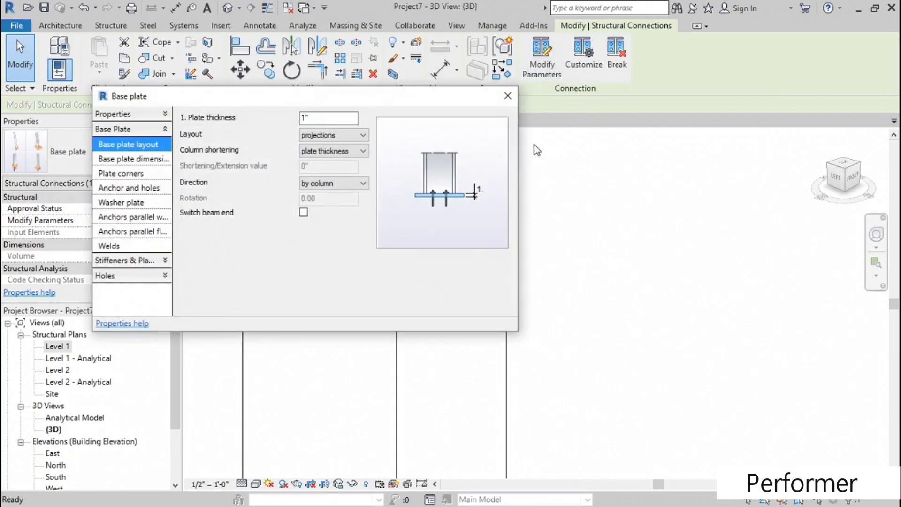
click(557, 201)
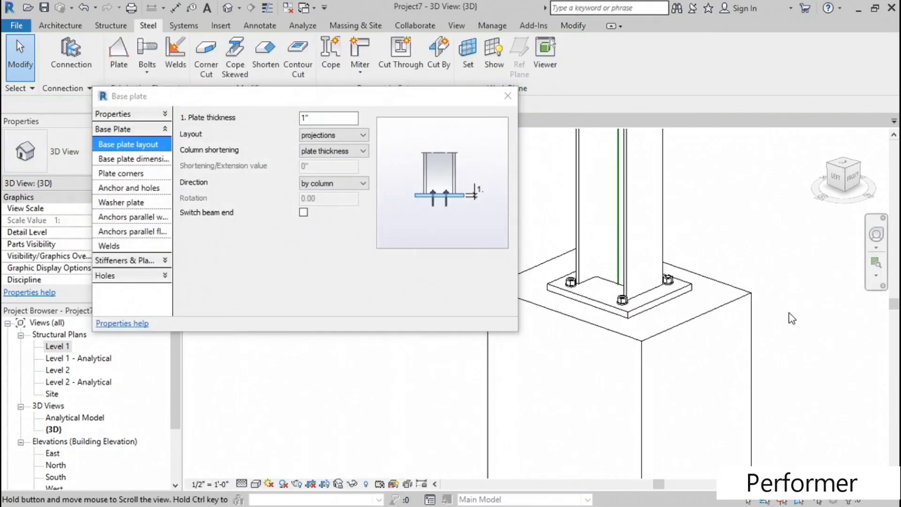
click(306, 118)
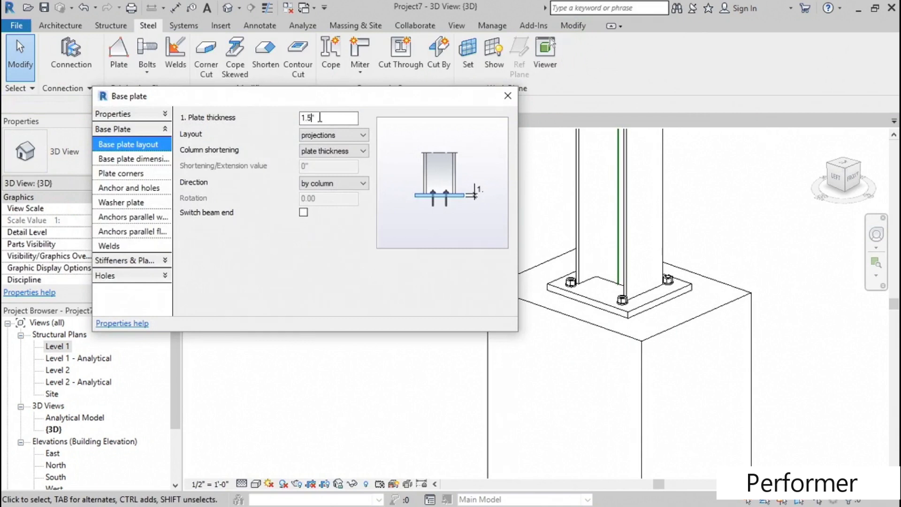
- Set the base plate layout to by anchors and keep the direction by column
click(342, 135)
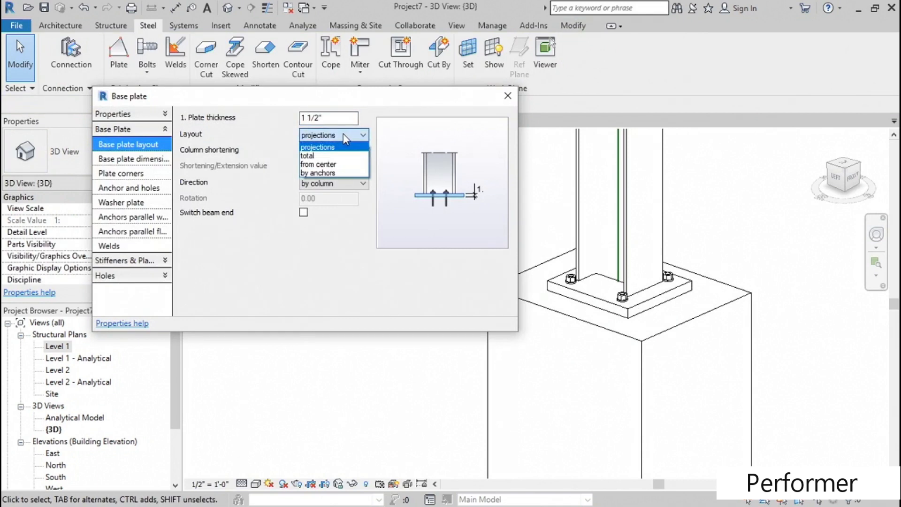
click(323, 172)
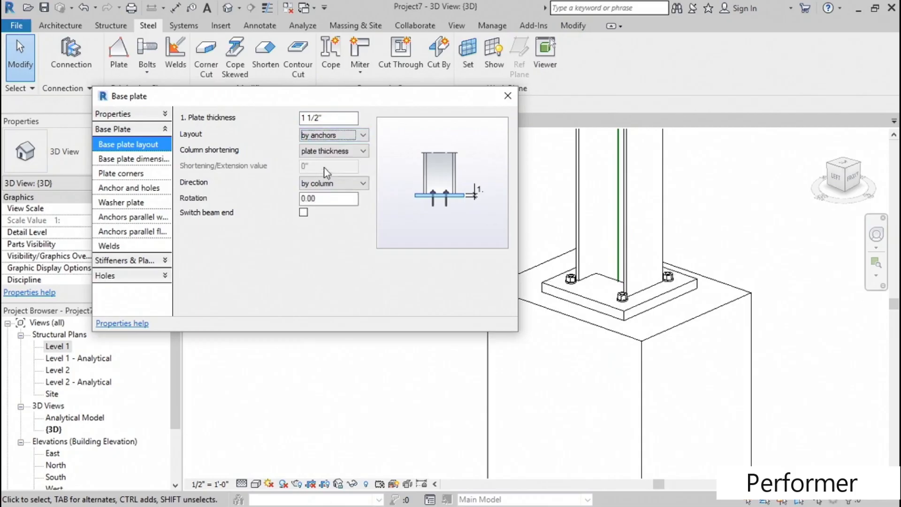
click(347, 183)
click(249, 189)
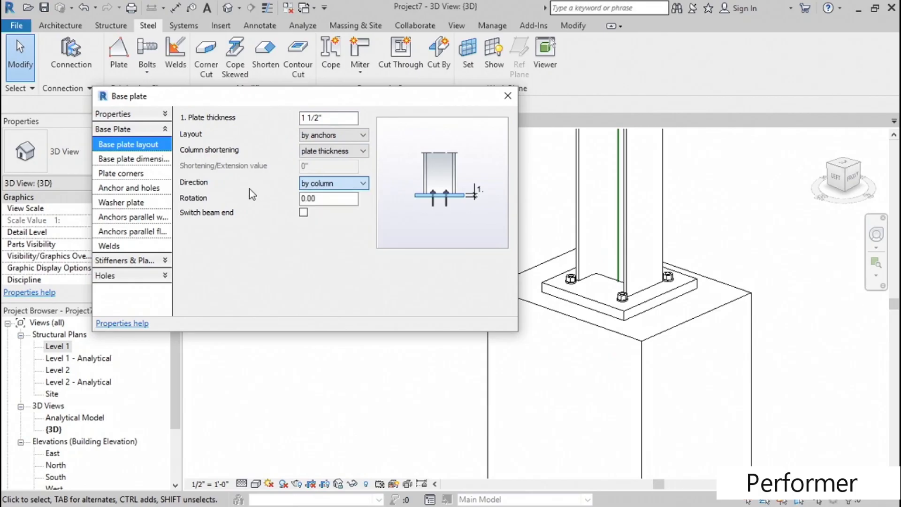
- Review the base plate's dimension and corner settings and the available anchor diameters and anchor types
click(127, 160)
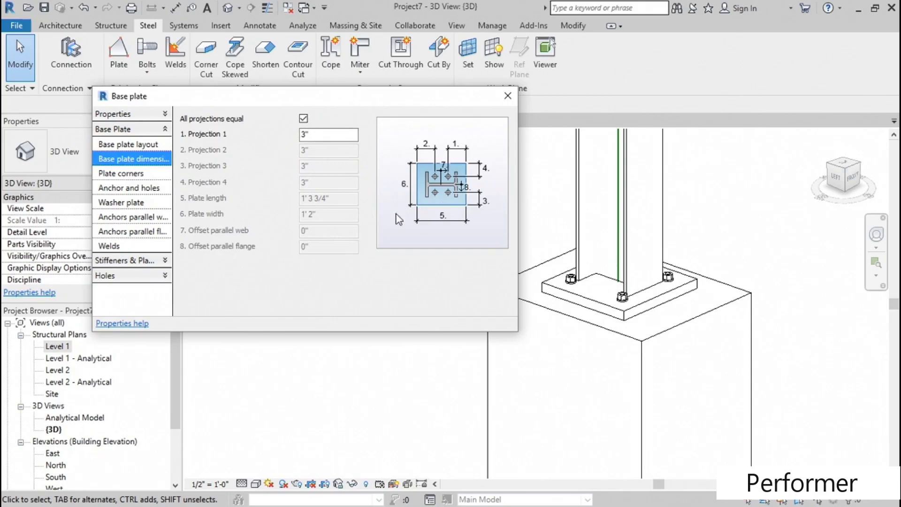
click(108, 174)
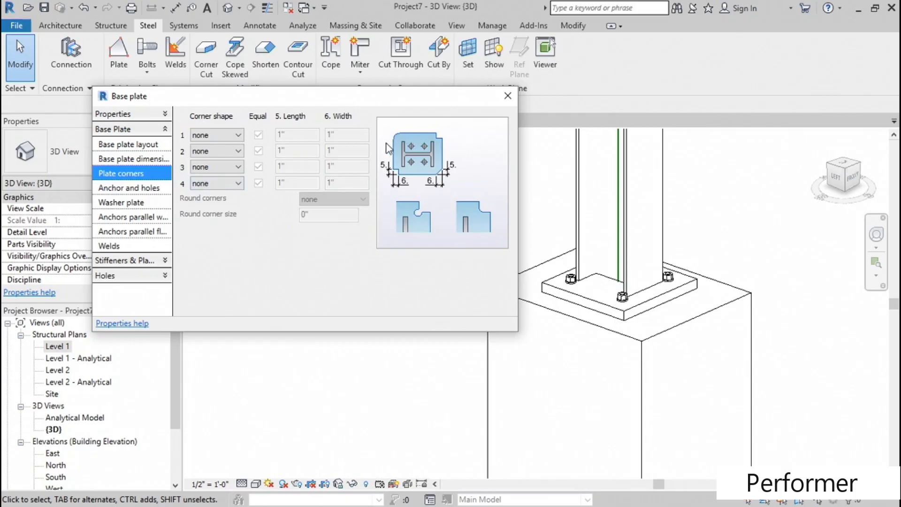
click(129, 189)
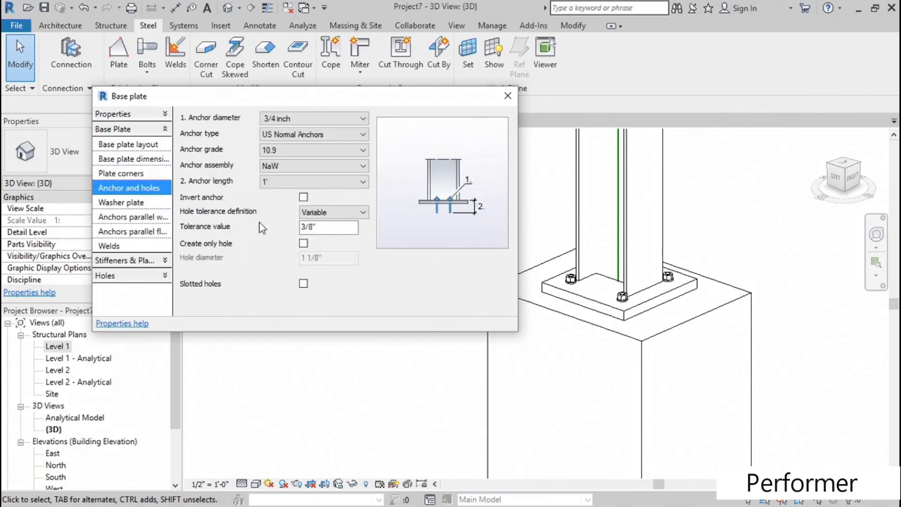
click(356, 119)
mouse_move(364, 141)
mouse_down()
mouse_move(362, 170)
mouse_move(361, 156)
mouse_up()
click(310, 104)
click(308, 135)
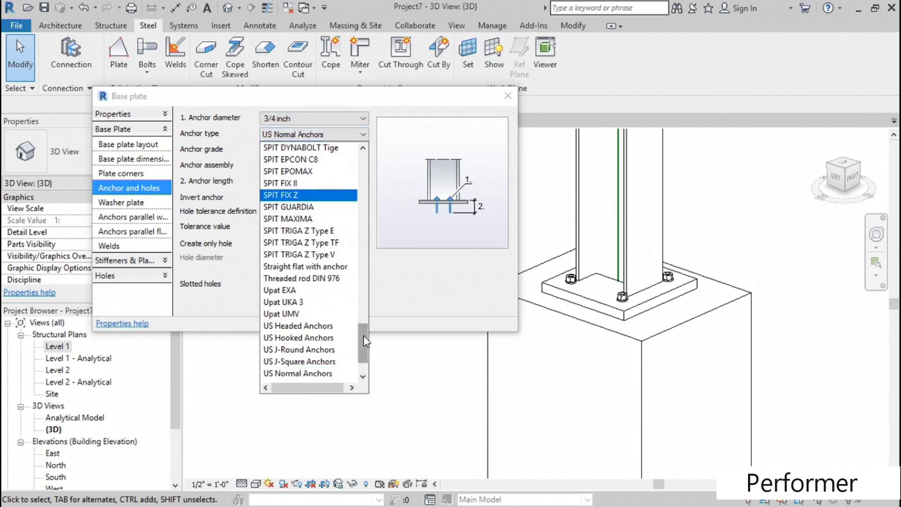
drag(364, 333, 346, 110)
click(337, 98)
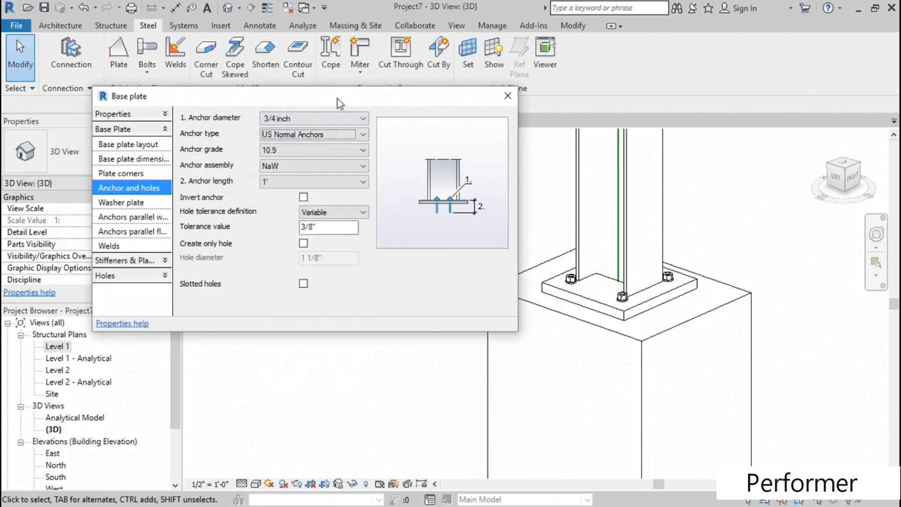
- Review the anchor assembly, anchor length and hole tolerance options of the base plate
click(281, 164)
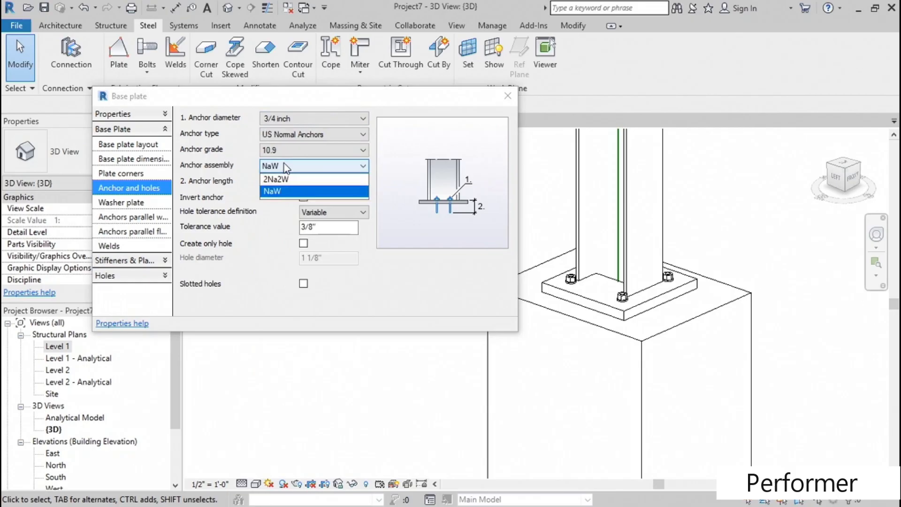
click(234, 174)
click(288, 183)
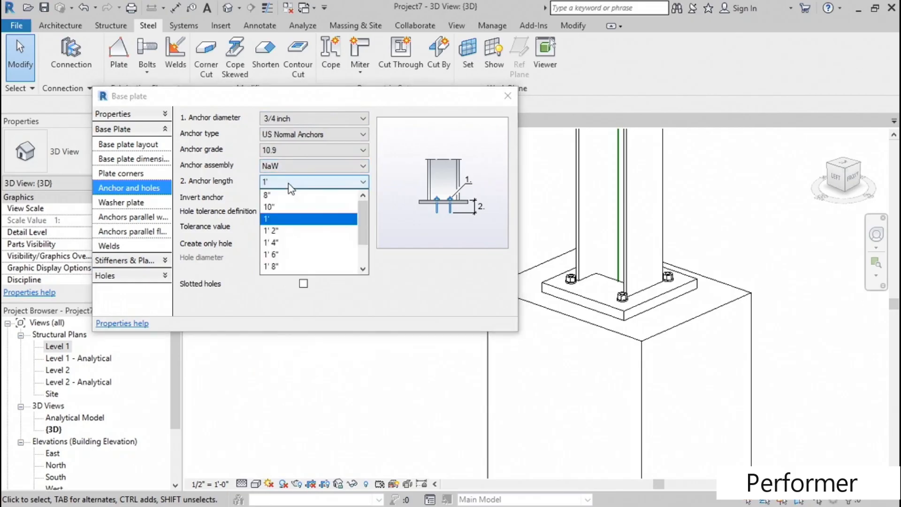
click(230, 191)
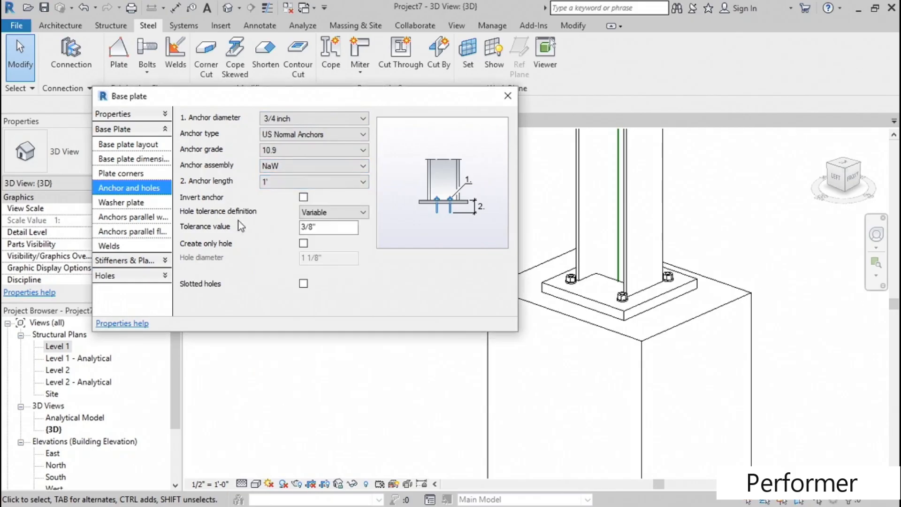
click(358, 214)
click(256, 214)
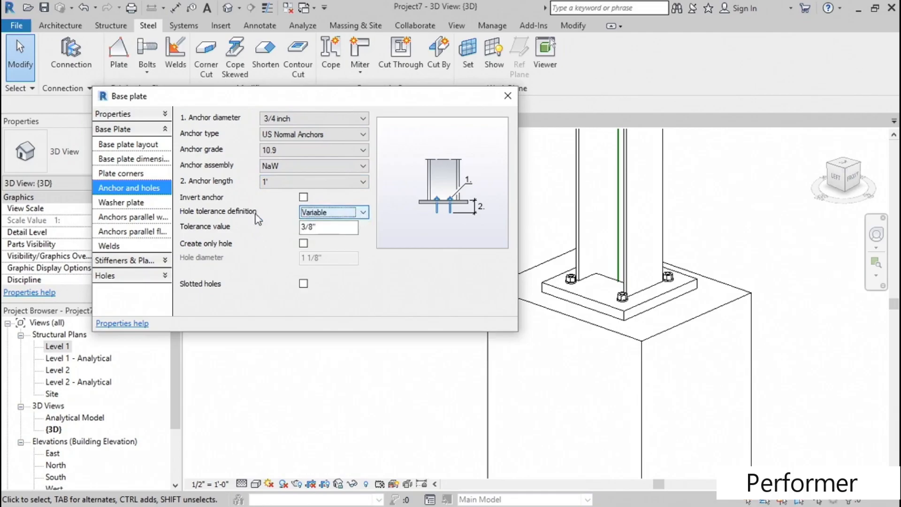
- Enable slotted holes for the base plate's anchors and create washer plates at the anchors
click(303, 243)
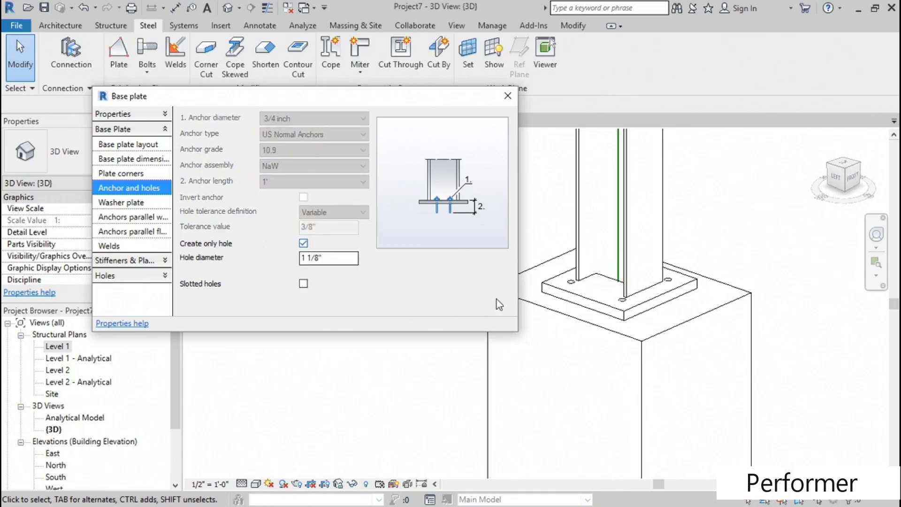
click(303, 243)
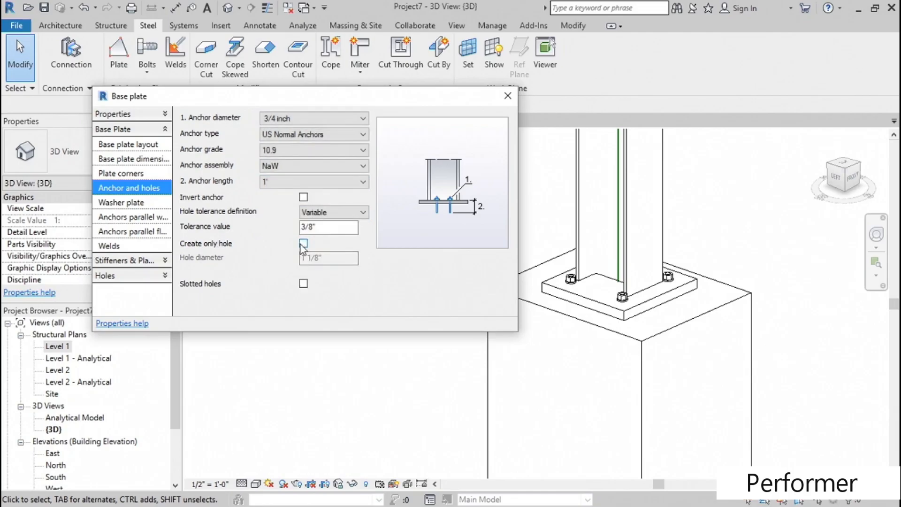
click(304, 283)
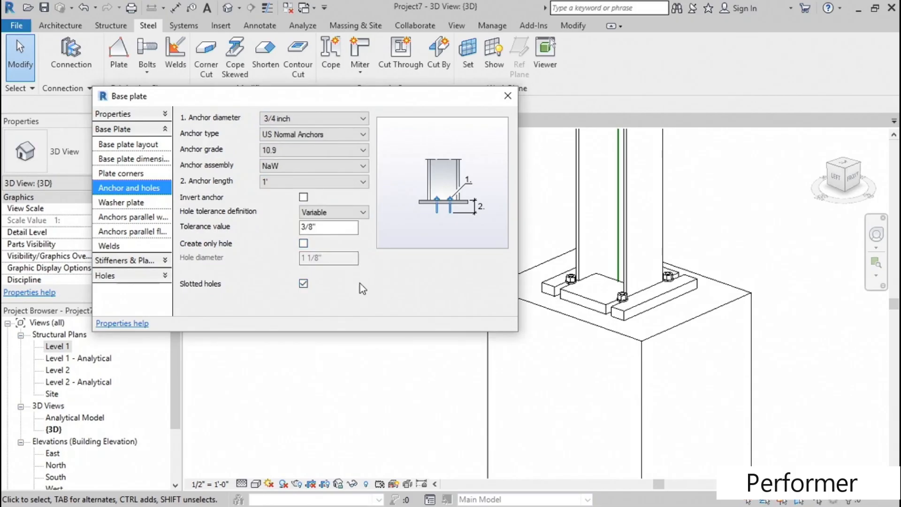
click(121, 202)
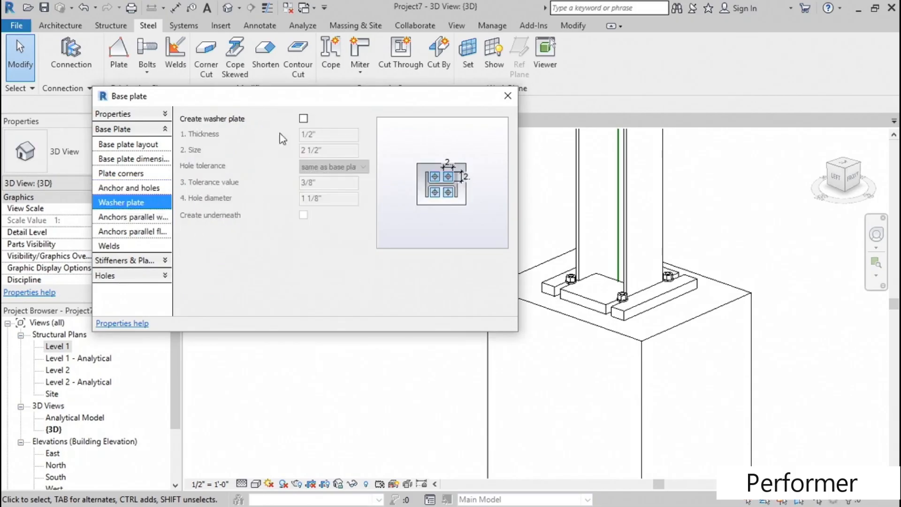
click(304, 118)
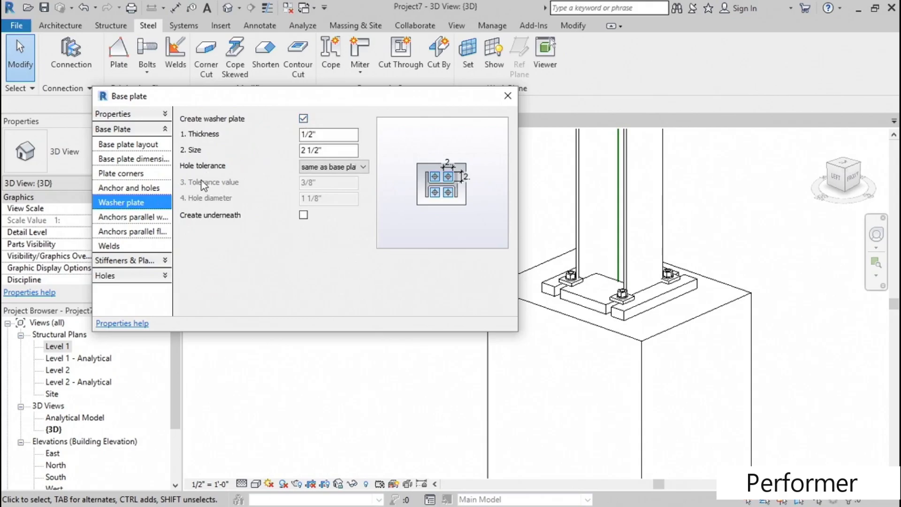
- Review the anchor layout settings parallel to the web and flange, and the base plate's weld settings
click(139, 218)
click(310, 150)
click(316, 181)
click(249, 184)
click(146, 232)
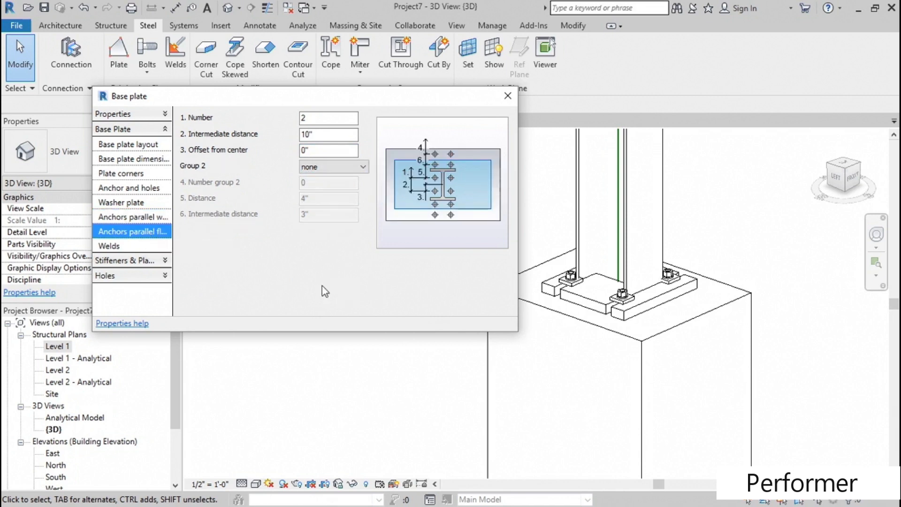
click(127, 246)
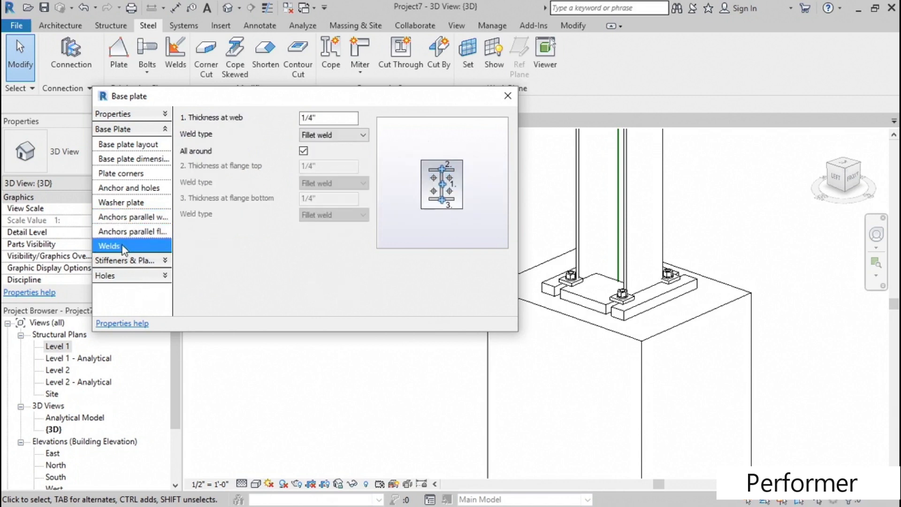
- Create a leveling plate for the base plate connection
click(155, 266)
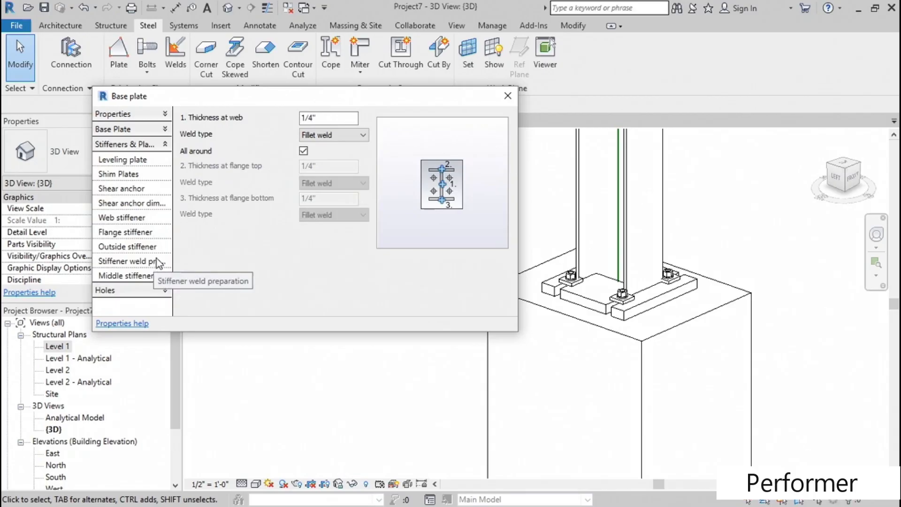
click(143, 163)
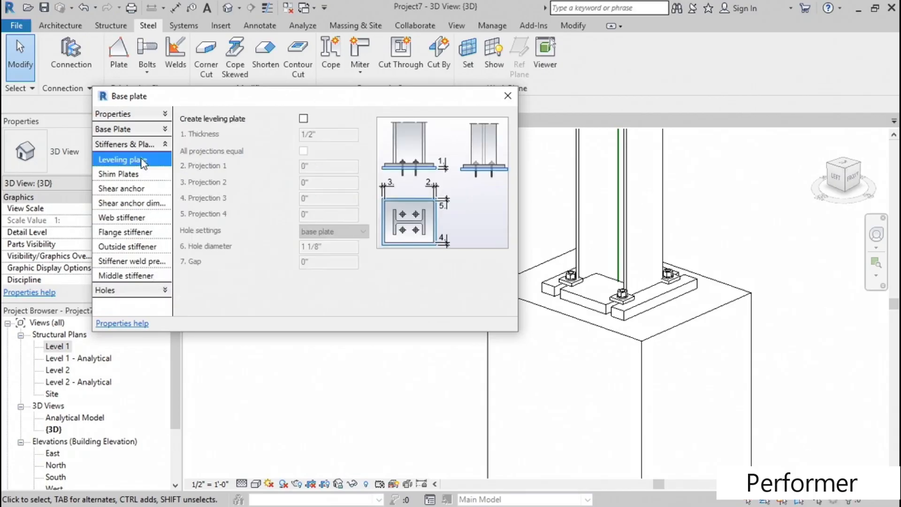
click(304, 118)
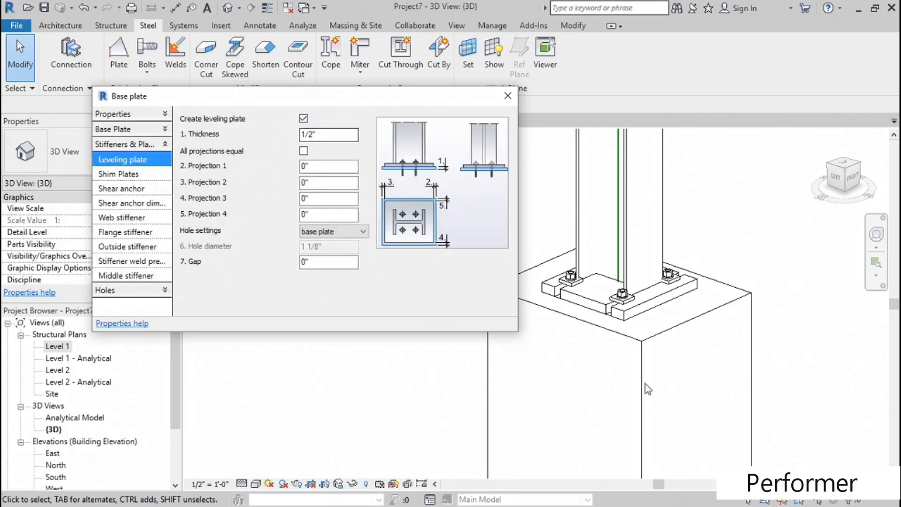
click(326, 168)
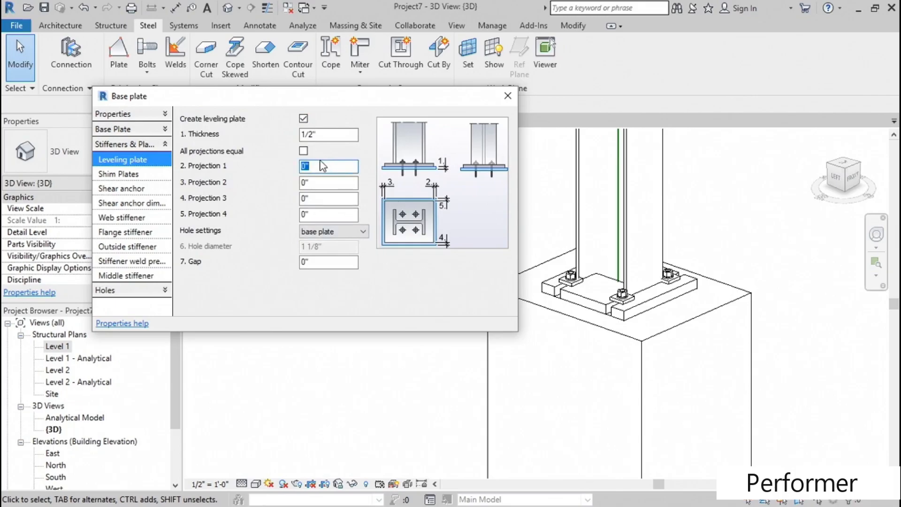
- Review the base plate's shim plate, shear anchor, web, flange, outside and middle stiffener, and stiffener weld settings
click(130, 175)
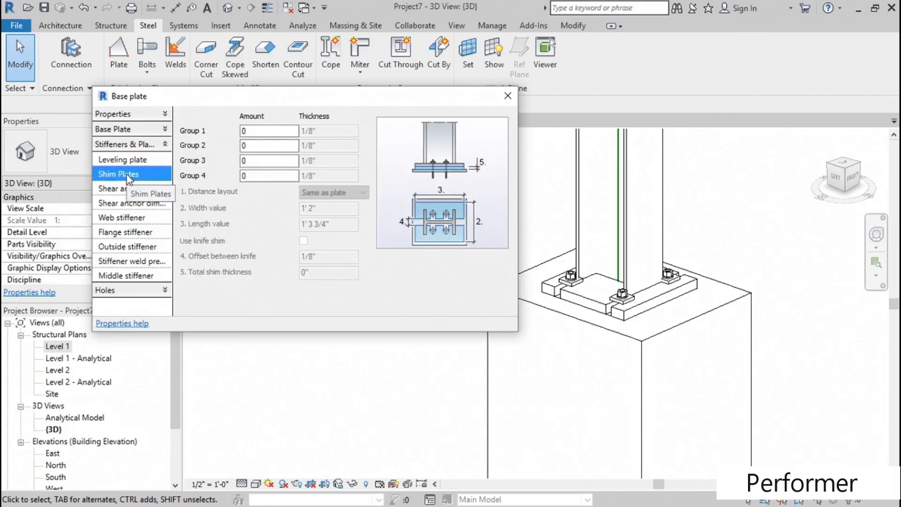
click(126, 188)
click(133, 203)
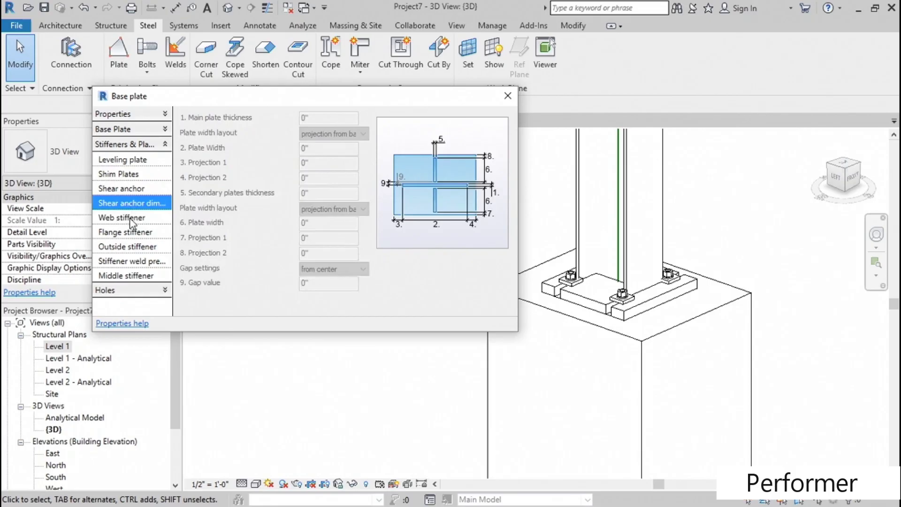
click(130, 217)
click(130, 236)
click(127, 247)
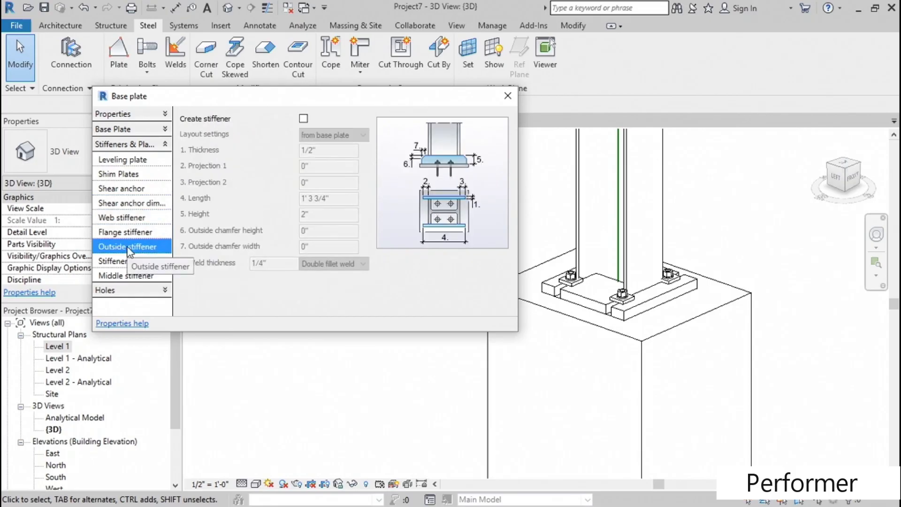
click(126, 262)
click(125, 276)
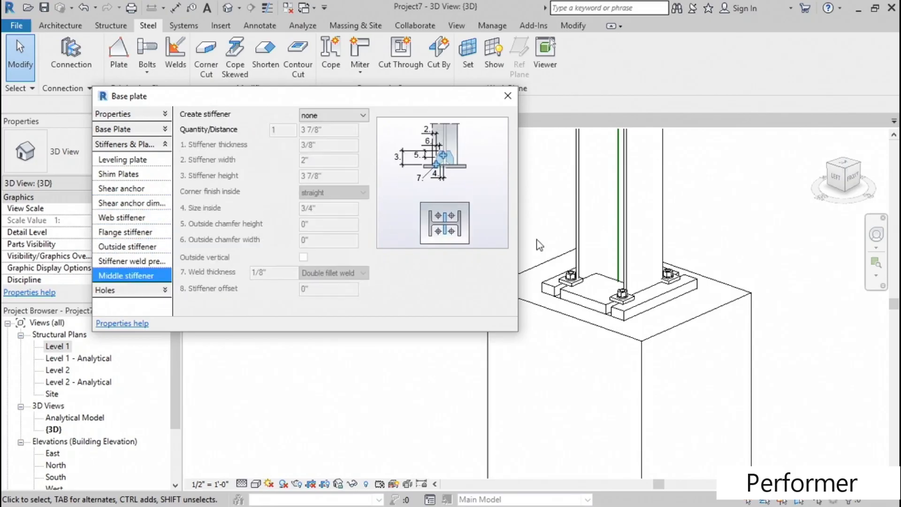
- Close the base plate parameters and examine the modified connection from other sides
click(507, 95)
shift+middle_drag(360, 272, 525, 253)
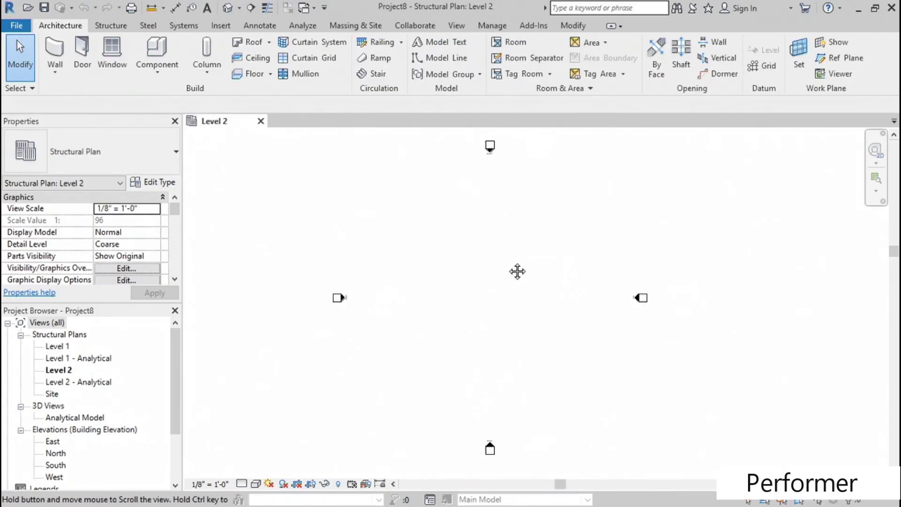
middle_drag(516, 270, 421, 273)
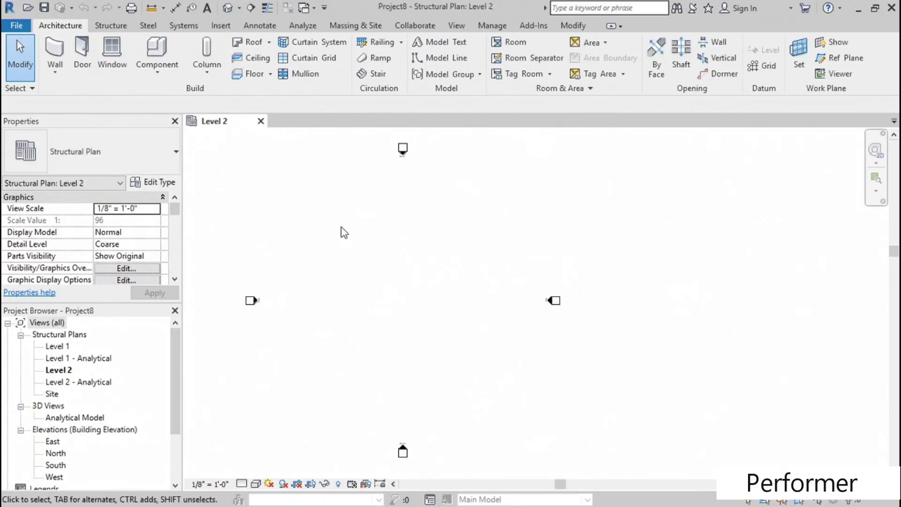
- Draw a vertical W12X26 beam about 59' long in the Level 2 structural plan
click(115, 24)
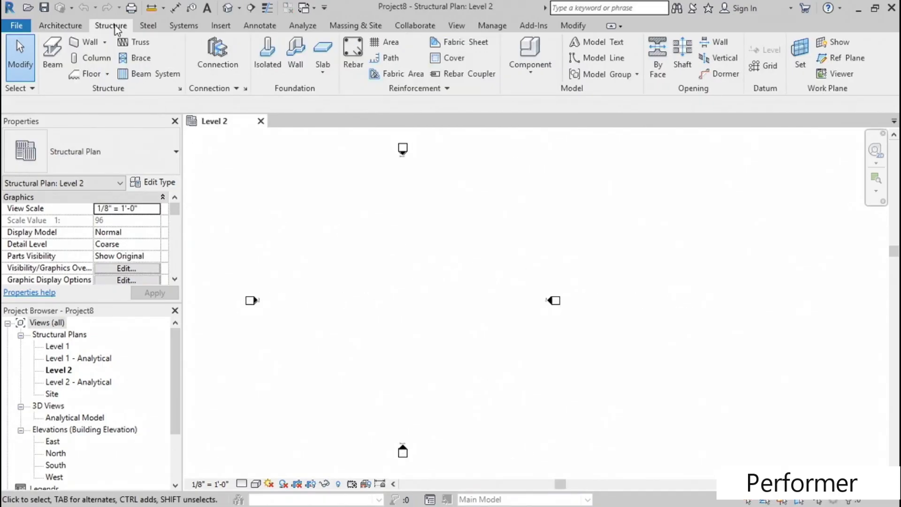
click(53, 62)
click(380, 232)
click(379, 352)
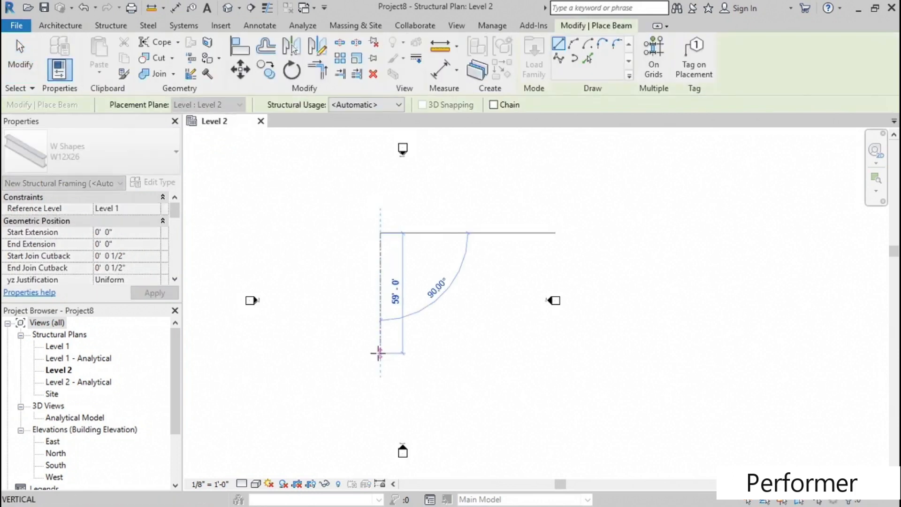
- Draw a horizontal W12X26 beam framing into the middle of the vertical beam, and end the beam command
click(382, 292)
click(468, 293)
key(Escape)
key(Escape)
scroll(391, 314, up, 5)
middle_drag(346, 211, 366, 263)
scroll(367, 274, down, 3)
scroll(393, 313, up, 2)
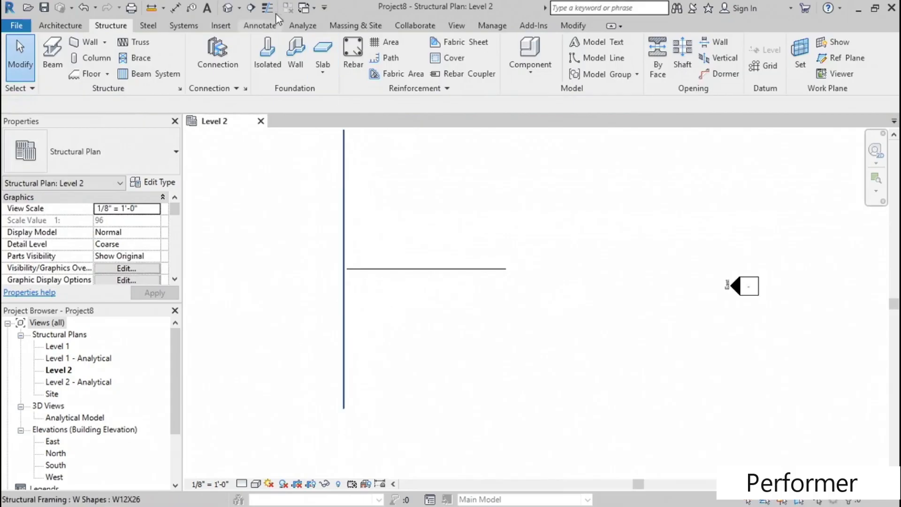
- Open the default 3D view and set it to Fine detail level with the Hidden Line visual style
click(228, 8)
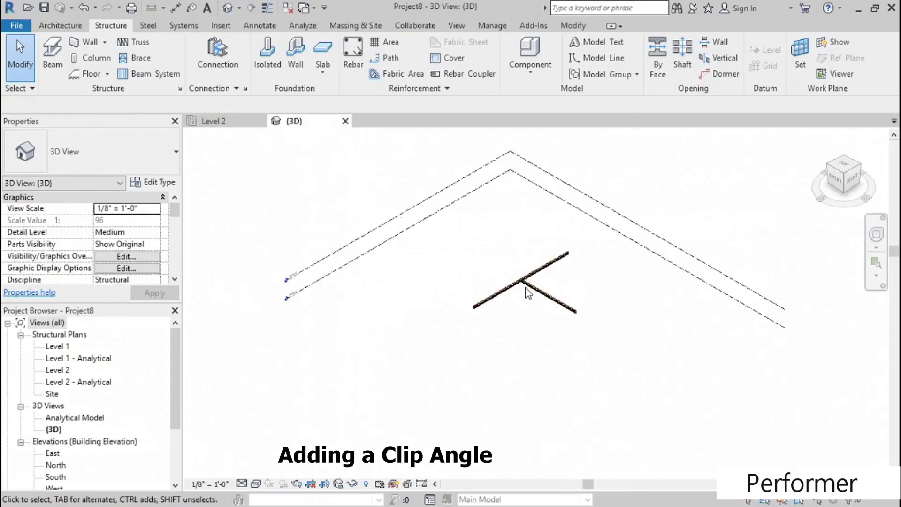
scroll(527, 286, up, 5)
middle_drag(528, 286, 492, 305)
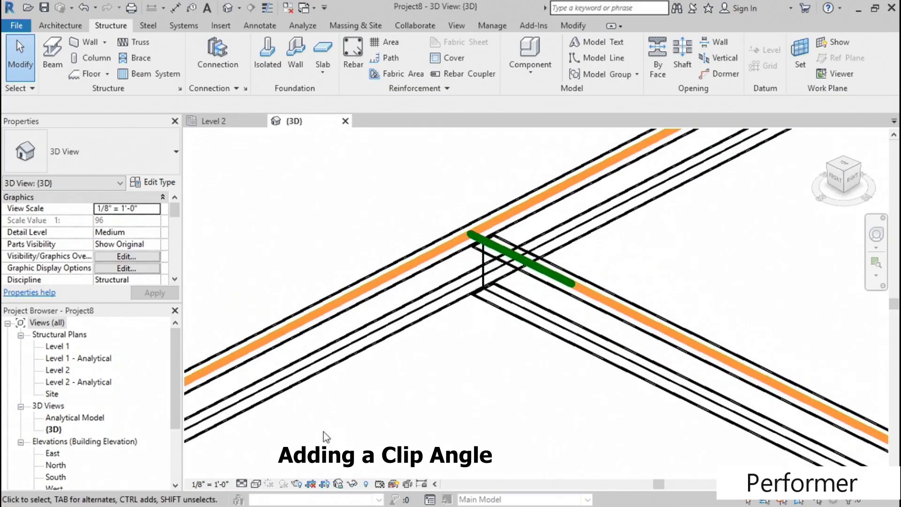
click(246, 484)
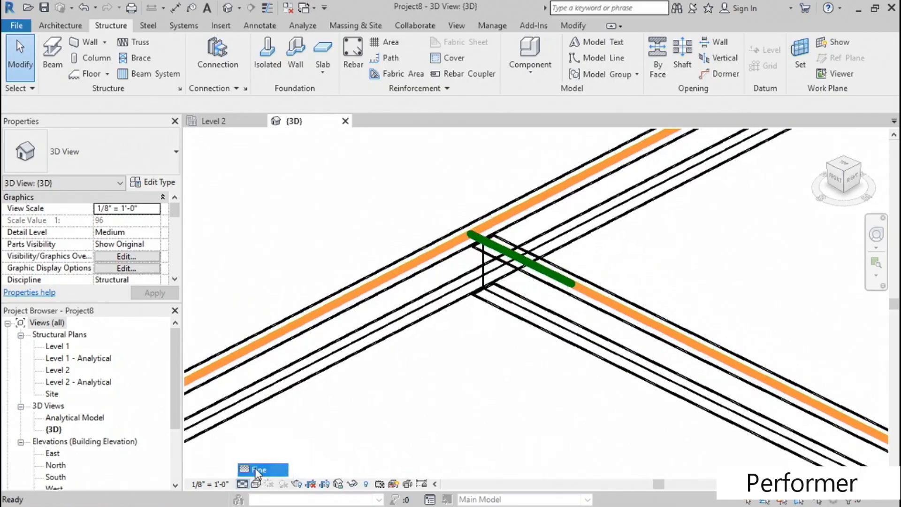
click(259, 469)
click(257, 484)
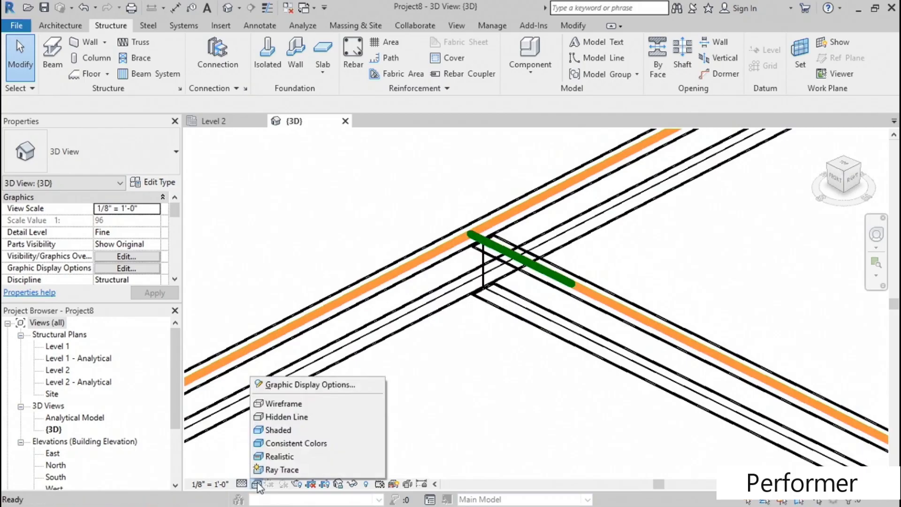
click(287, 416)
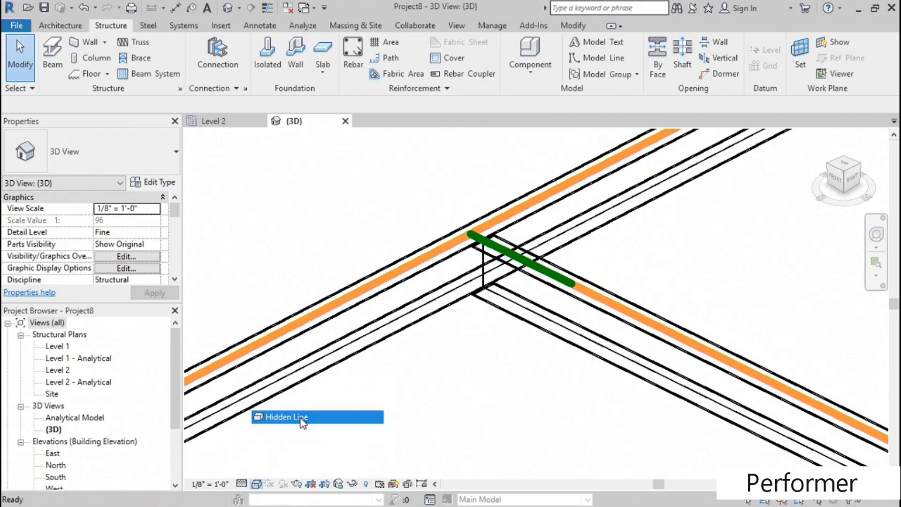
middle_drag(475, 374, 411, 374)
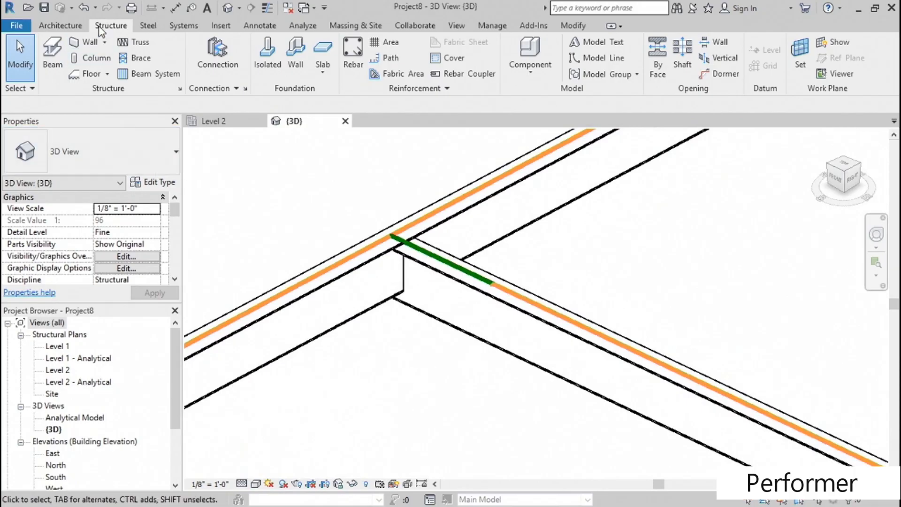
- Load the Clip angle connection into the project from the structural connection settings
click(148, 28)
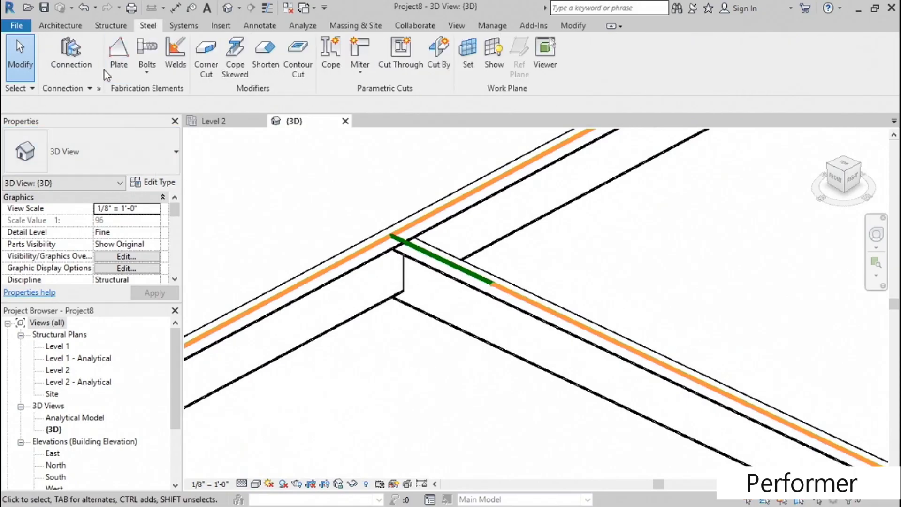
click(100, 90)
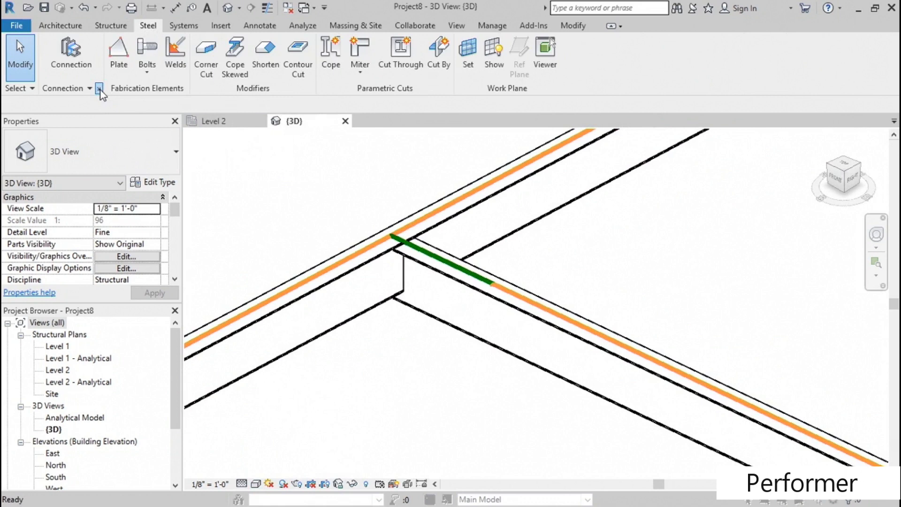
scroll(379, 159, down, 3)
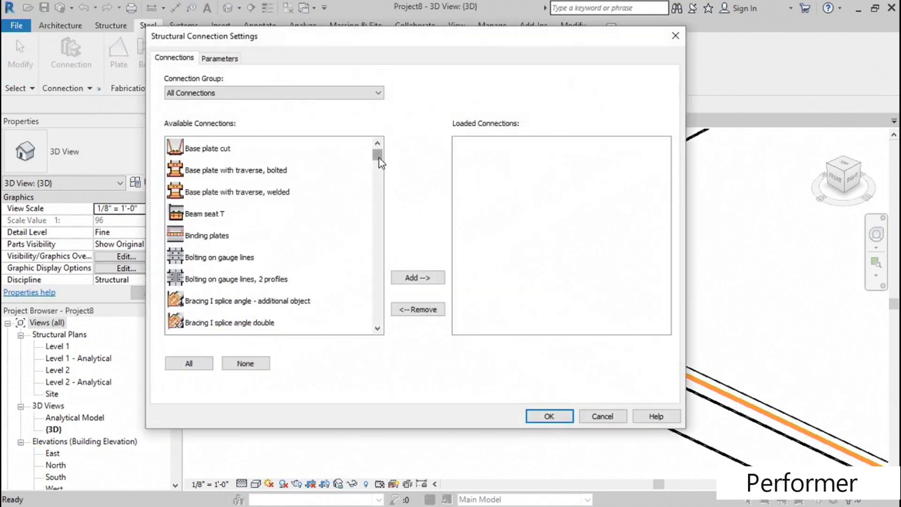
click(210, 283)
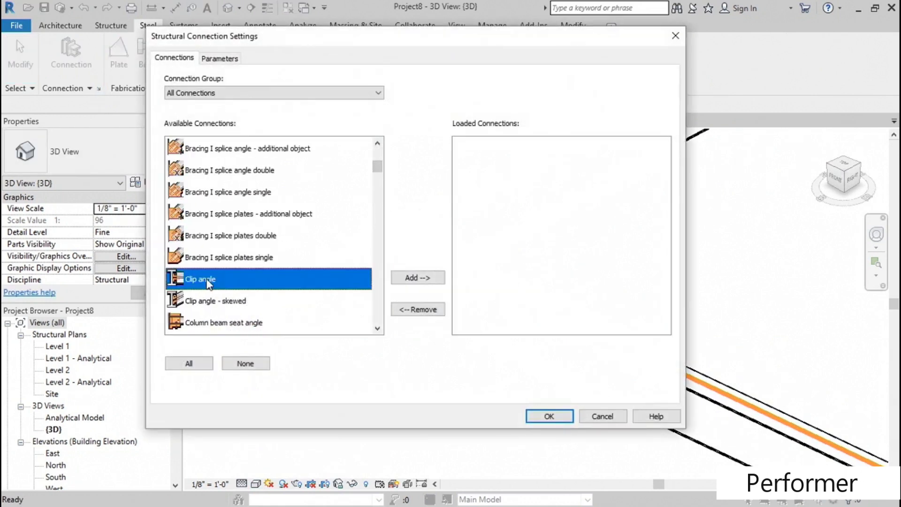
click(415, 280)
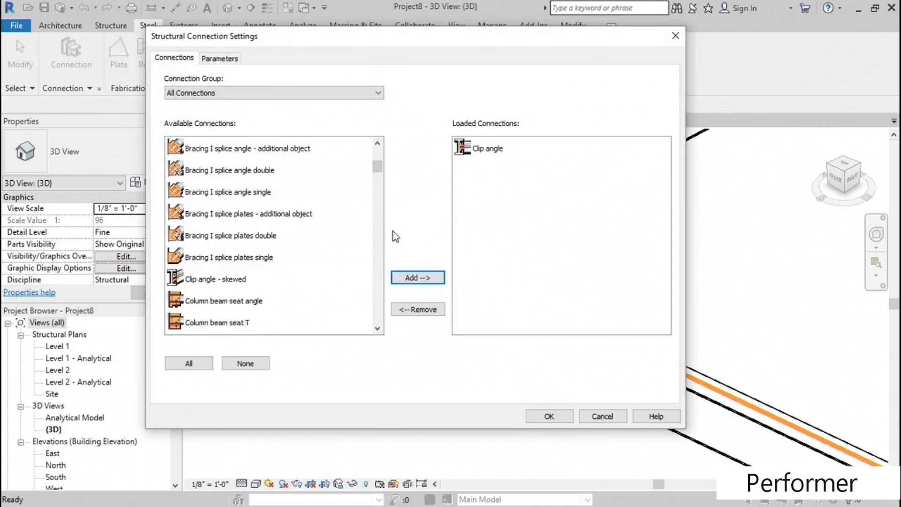
click(563, 419)
- Place a Clip angle connection between the main beam and the beam framing into it
mouse_move(399, 366)
middle_down()
mouse_move(402, 356)
mouse_move(398, 365)
middle_up()
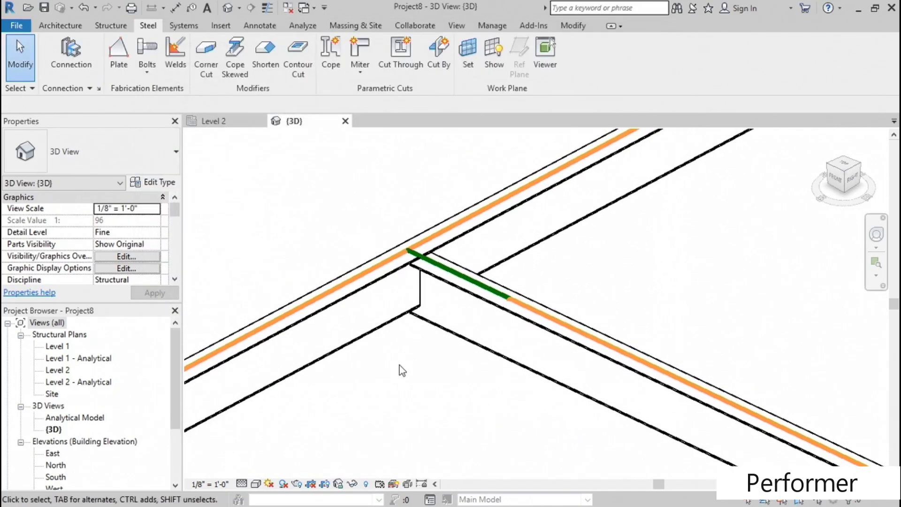
click(71, 53)
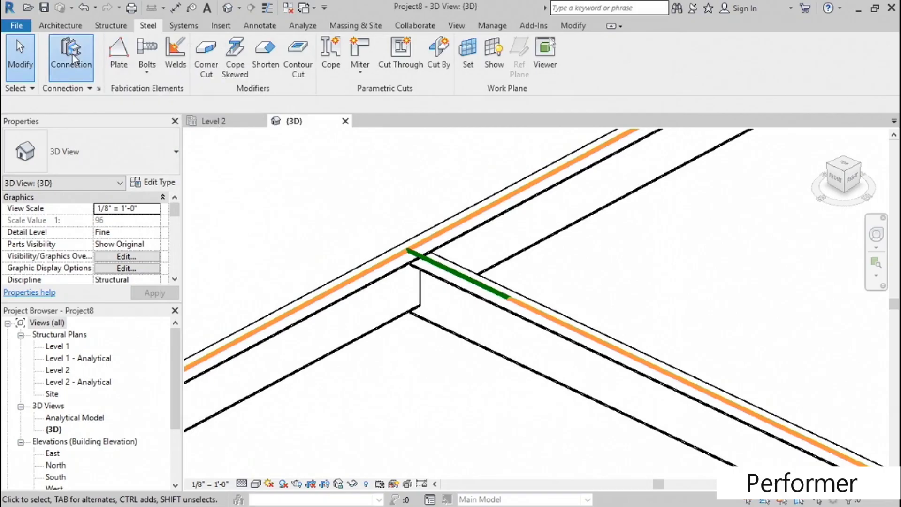
click(154, 155)
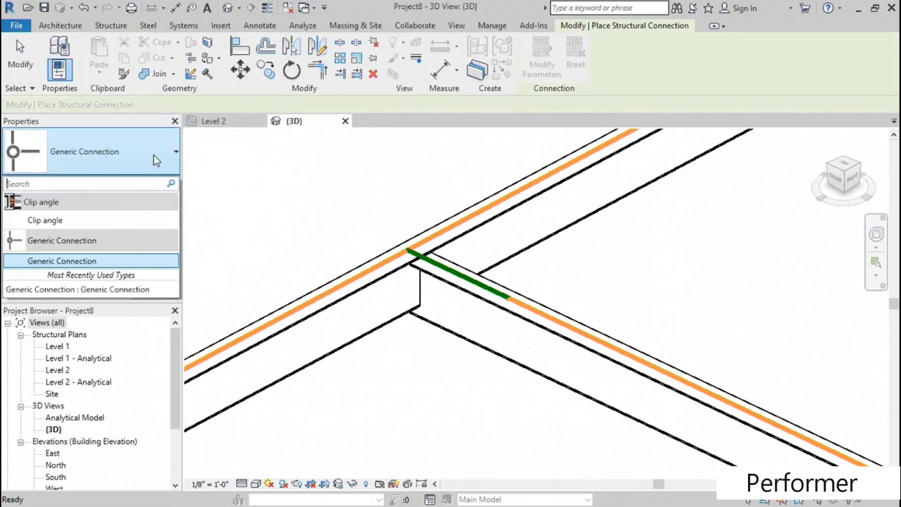
mouse_move(57, 224)
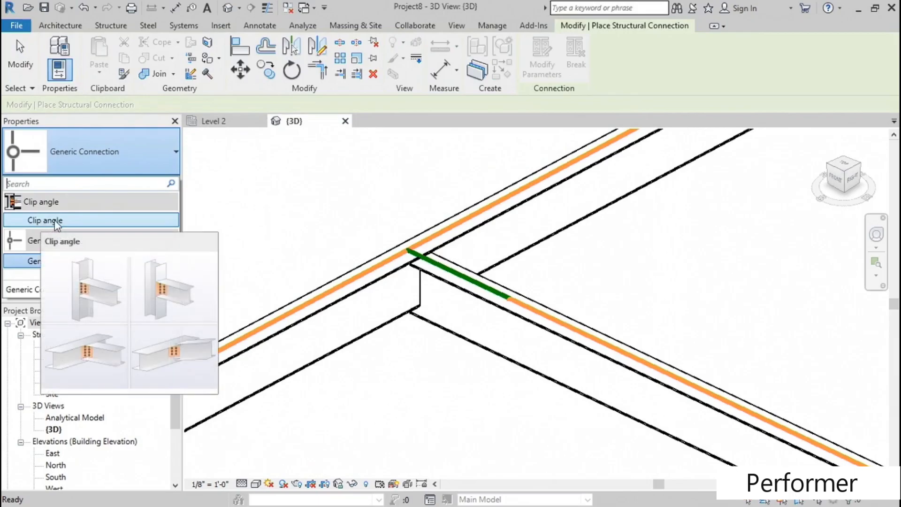
click(55, 222)
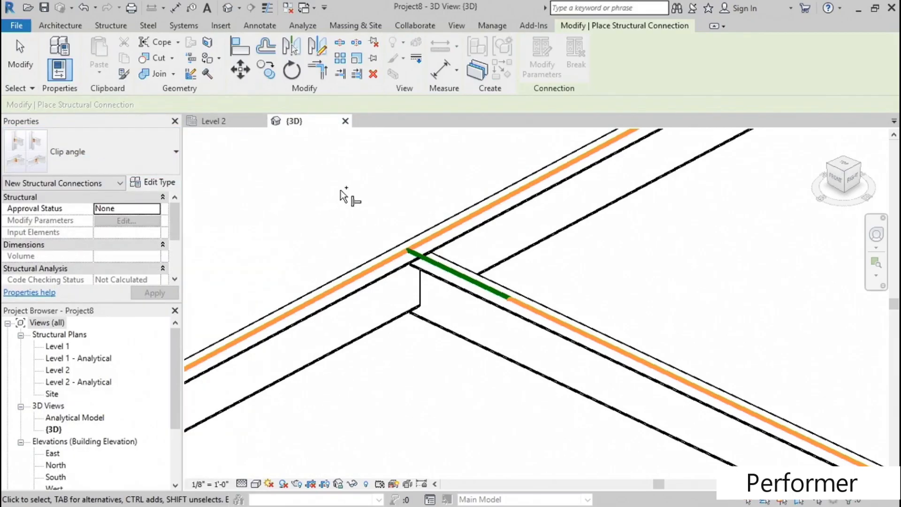
click(364, 261)
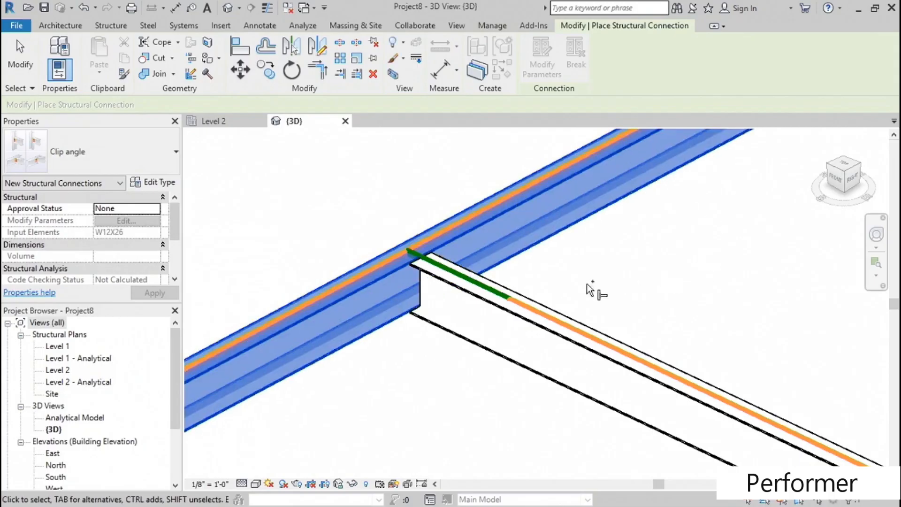
click(555, 312)
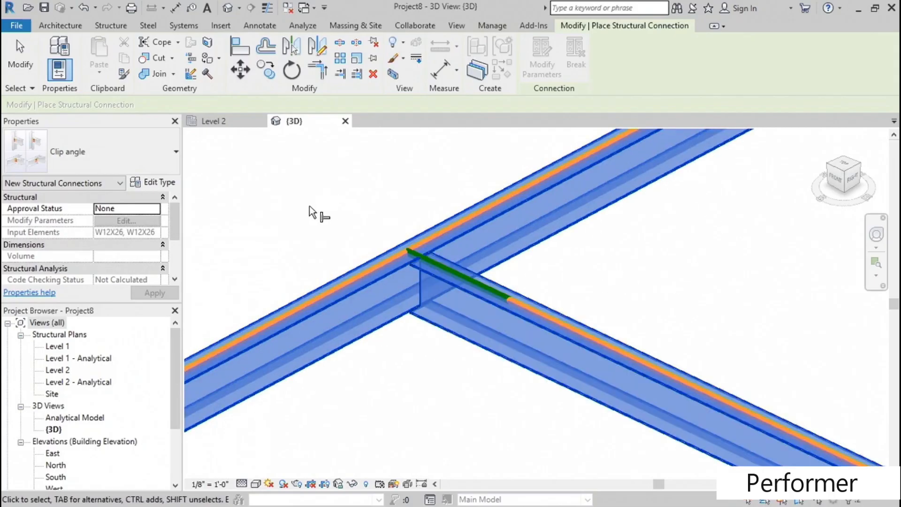
key(Return)
mouse_move(432, 362)
shift+middle_down()
mouse_move(437, 333)
mouse_move(432, 347)
shift+middle_up()
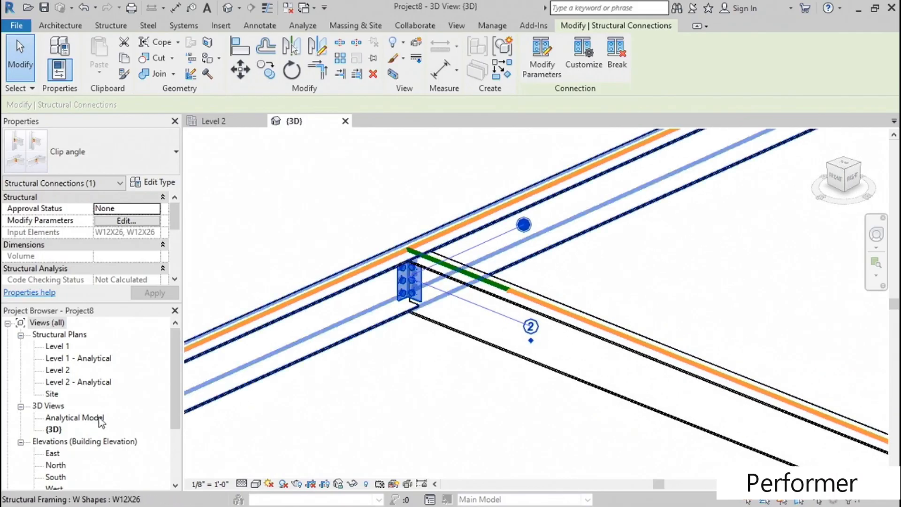
- Open the Level 2 structural plan and examine how the clip angle is represented at the beam junction
double_click(60, 371)
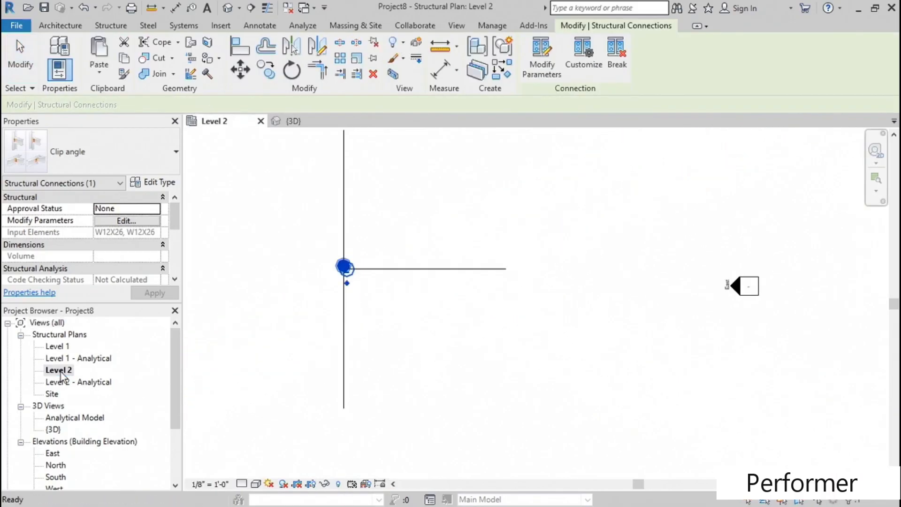
click(411, 308)
scroll(342, 257, up, 3)
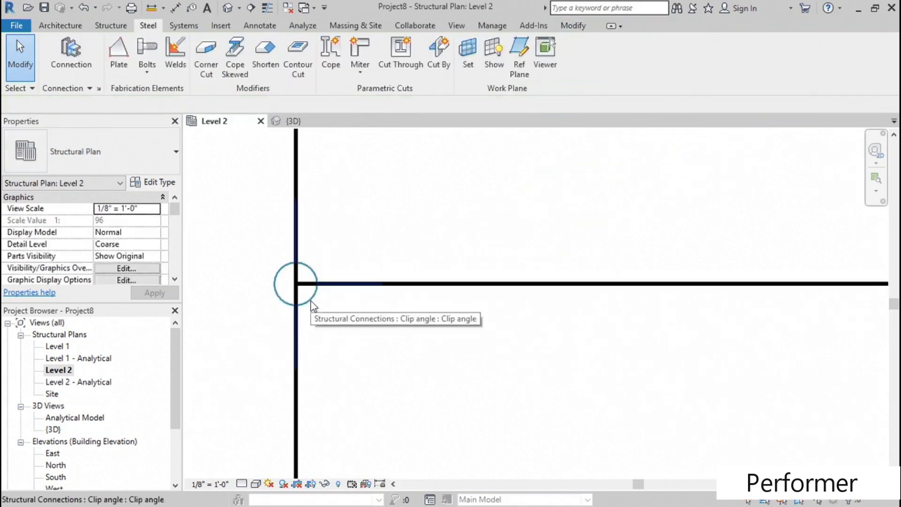
scroll(324, 305, down, 4)
middle_drag(388, 359, 405, 308)
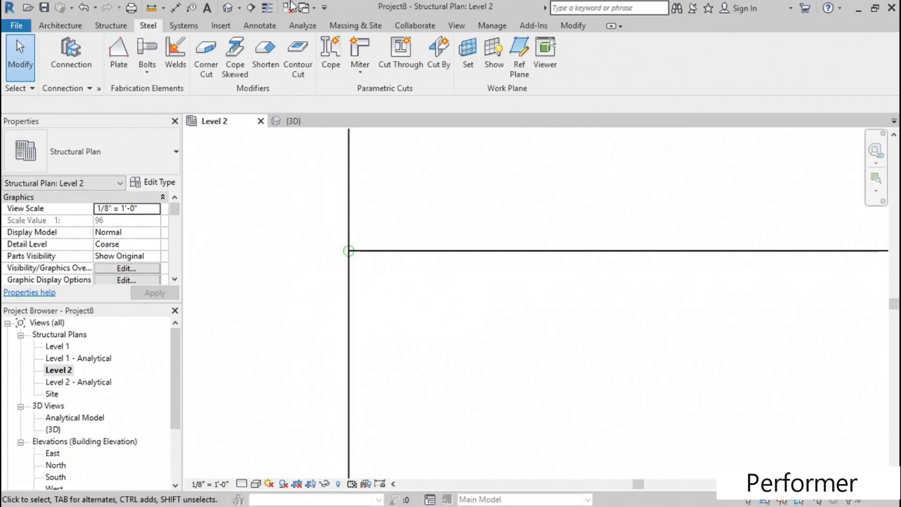
- Draw a building section across the main beam, parallel to and just below the horizontal beam, and open the section view
click(253, 9)
click(304, 279)
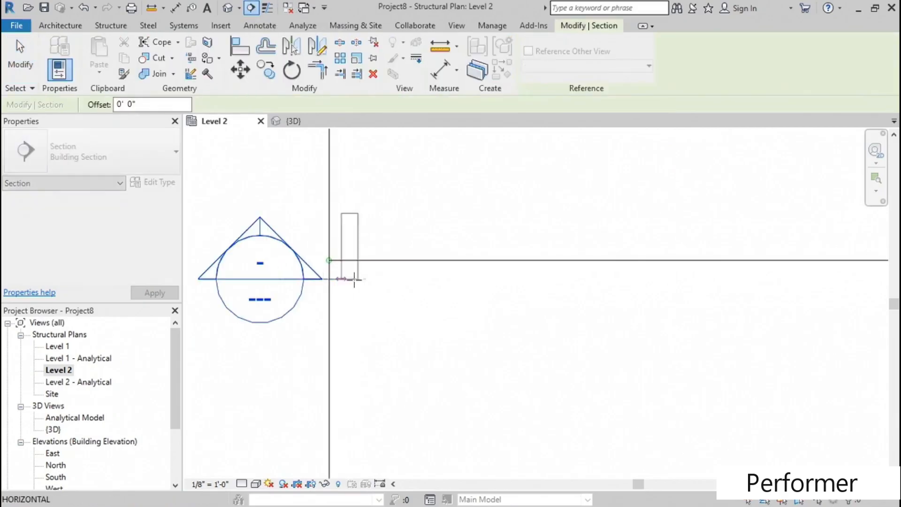
click(495, 279)
key(Escape)
key(Escape)
scroll(408, 307, down, 2)
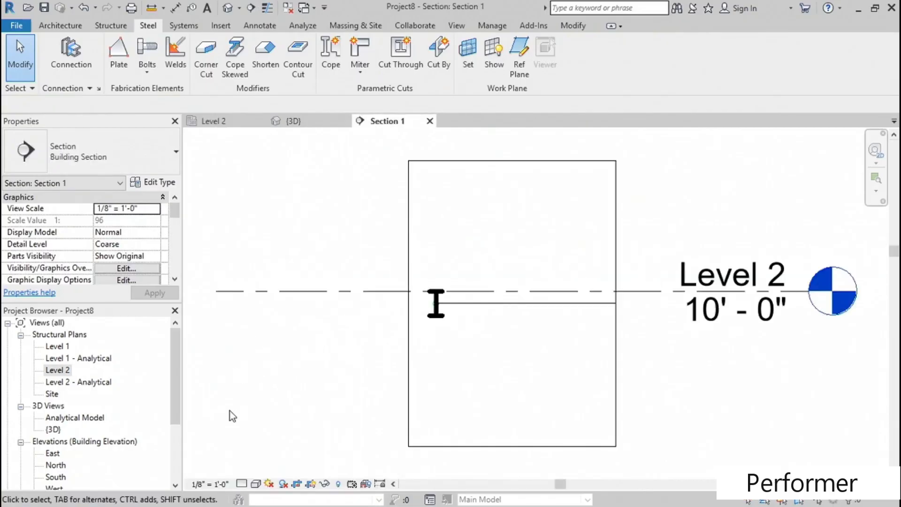
- Try the section view at Medium detail level, and set it to Fine
click(241, 483)
click(256, 456)
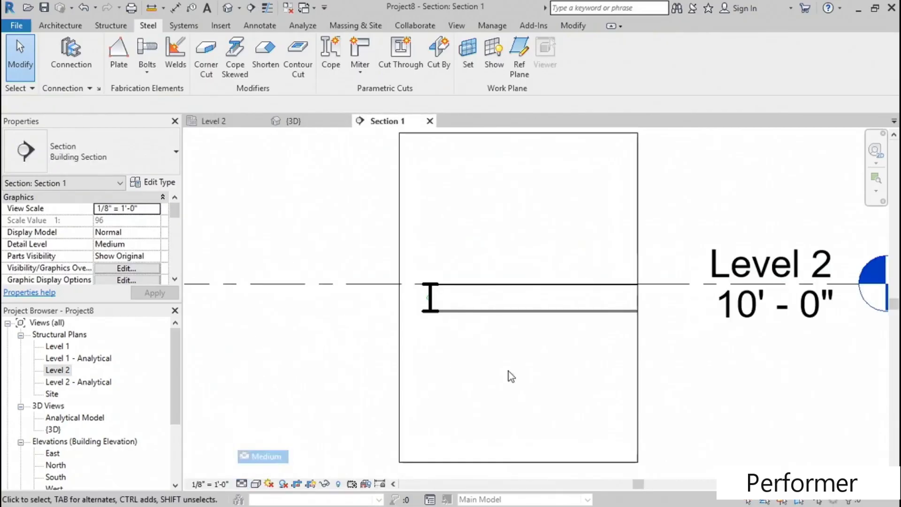
scroll(456, 295, up, 5)
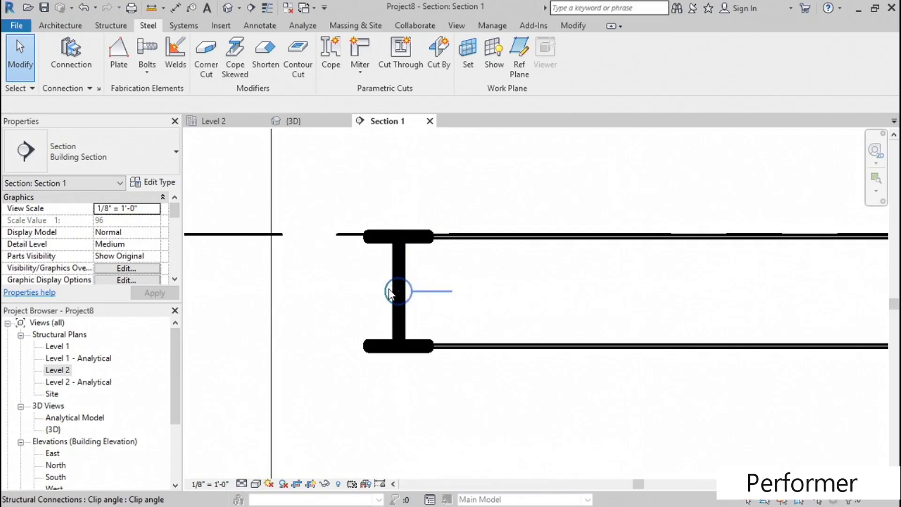
click(242, 484)
click(258, 469)
middle_drag(511, 396, 450, 392)
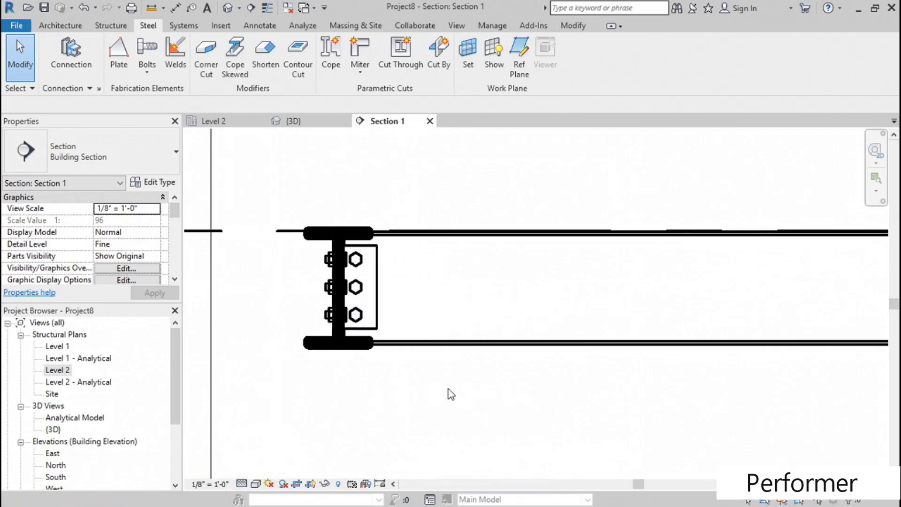
- Set the section view's scale to 3/4" = 1'-0"
click(207, 486)
click(402, 433)
click(205, 484)
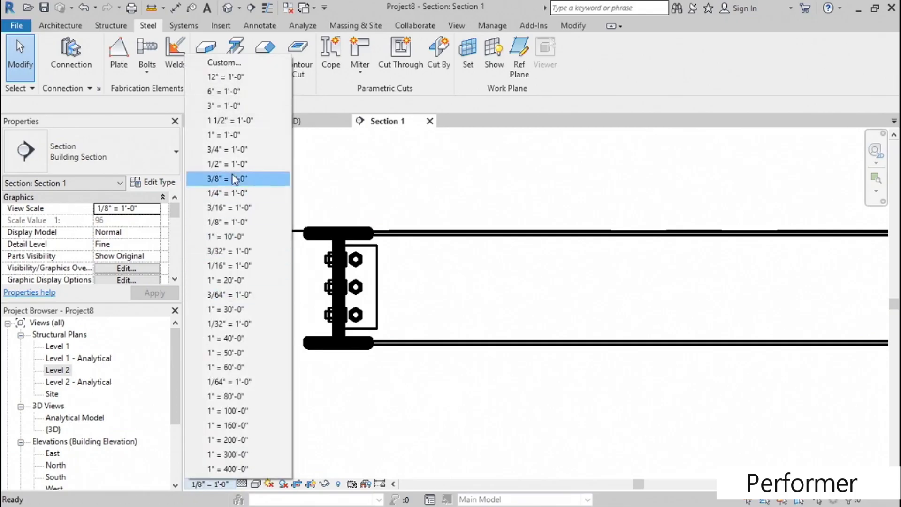
click(235, 149)
scroll(315, 356, up, 2)
middle_drag(410, 385, 395, 442)
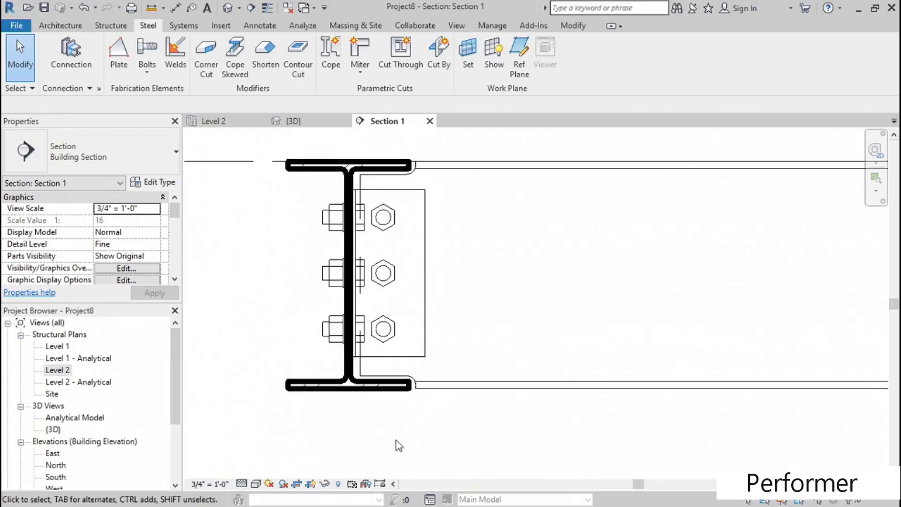
middle_drag(372, 435, 376, 437)
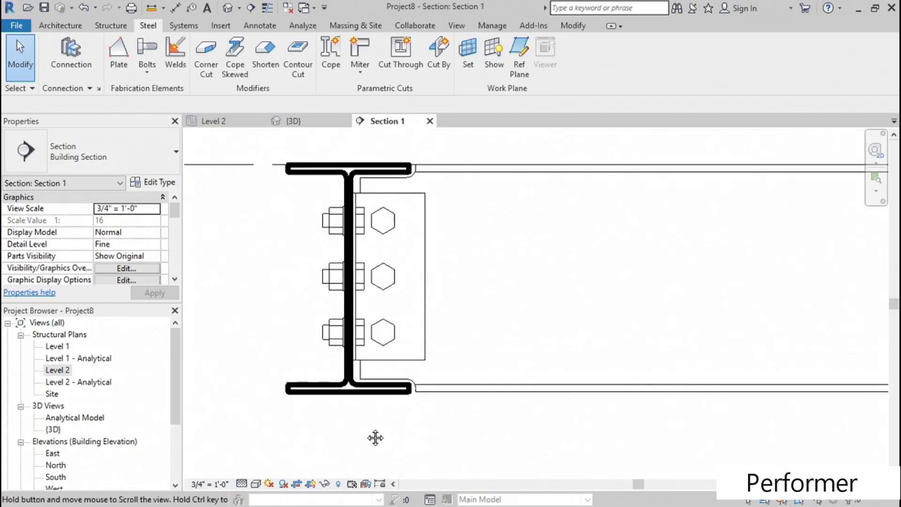
- Open the parameters of the clip angle connection and choose AISC as its code checking module
click(423, 236)
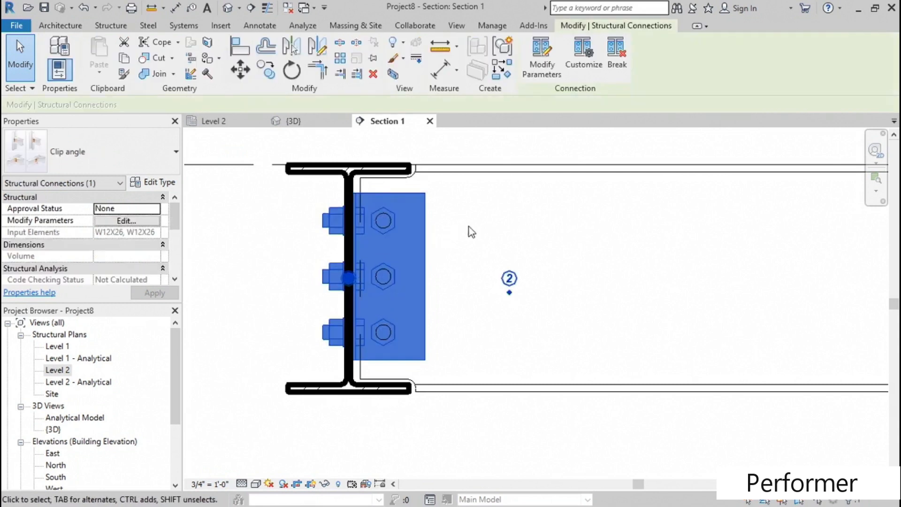
click(540, 75)
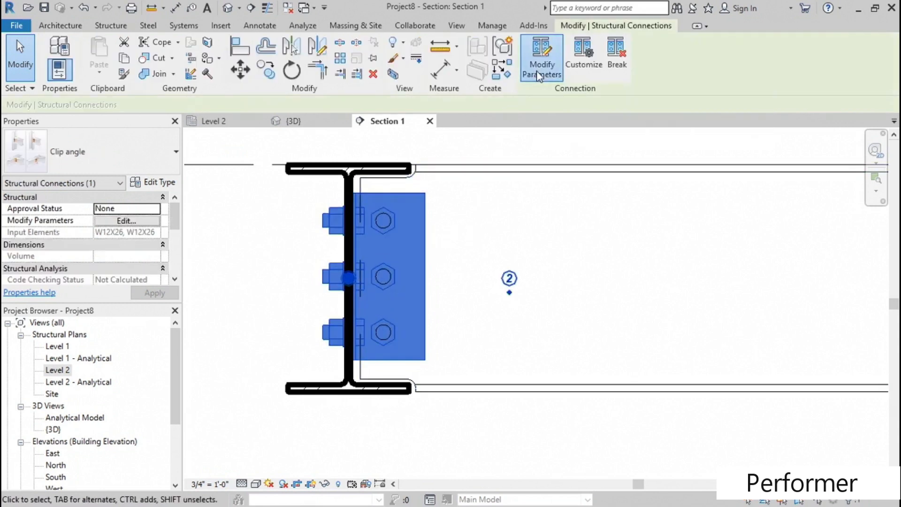
middle_drag(576, 274, 860, 271)
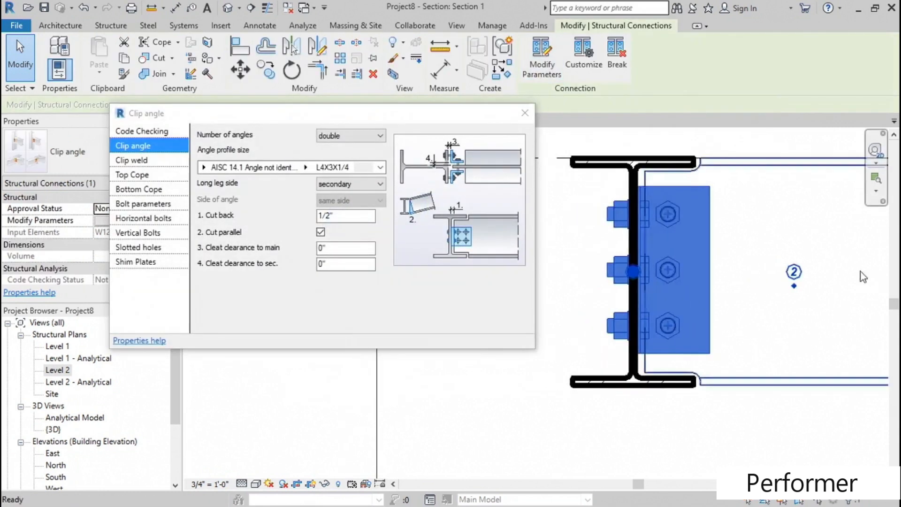
scroll(788, 270, down, 2)
middle_drag(788, 269, 780, 270)
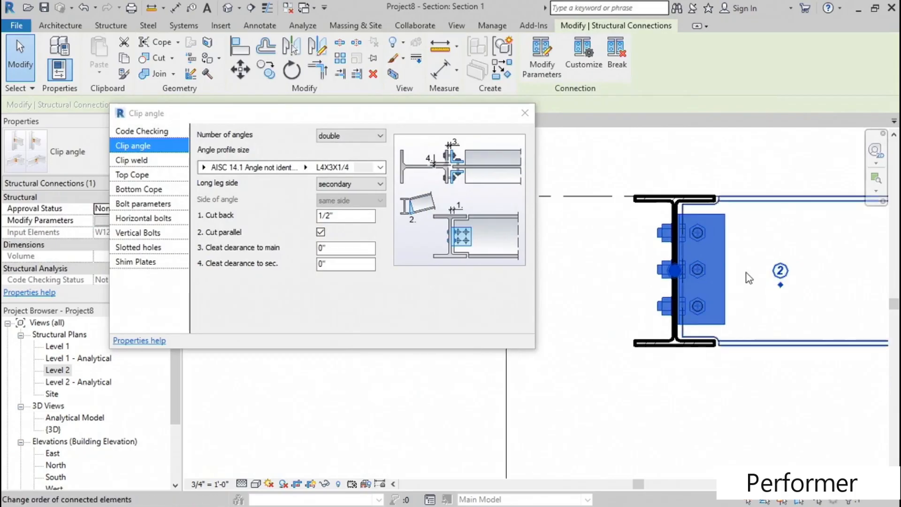
click(149, 134)
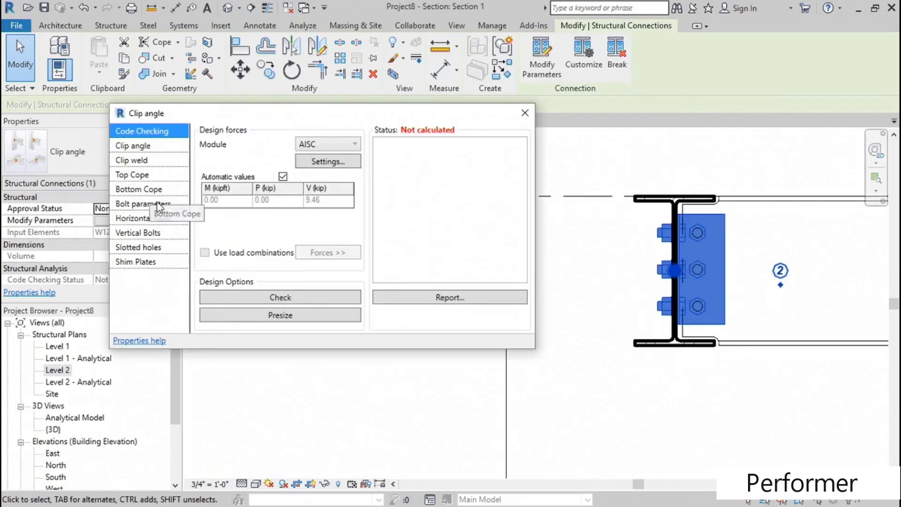
click(329, 144)
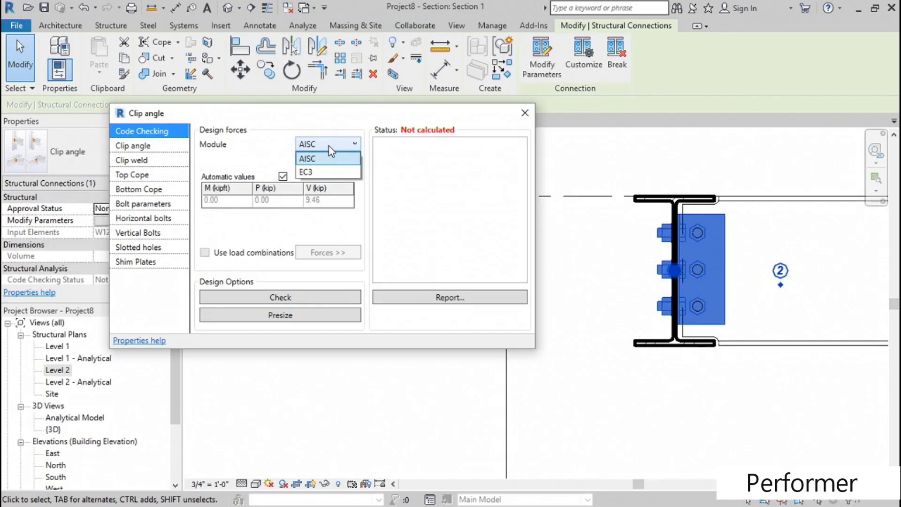
click(328, 159)
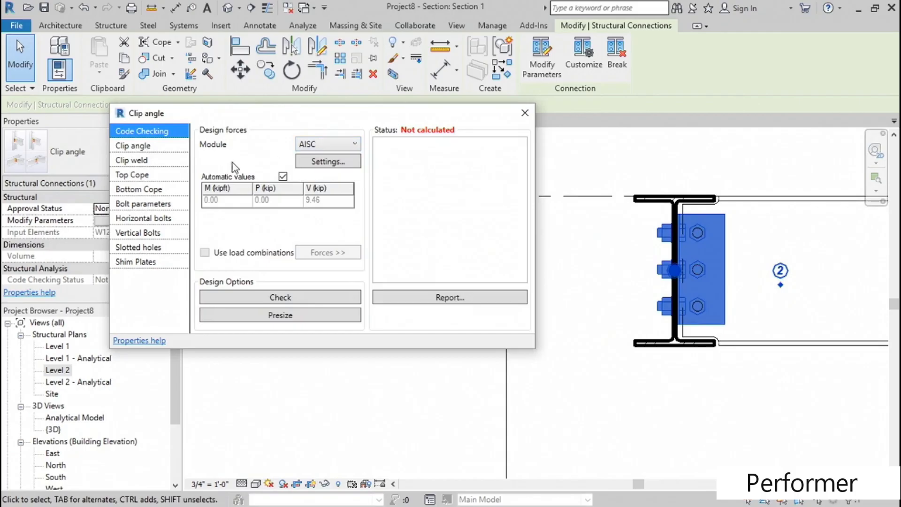
- Keep the number of angles at double and set the angle profile size to L2 1/2X1 1/2X3/16
click(135, 148)
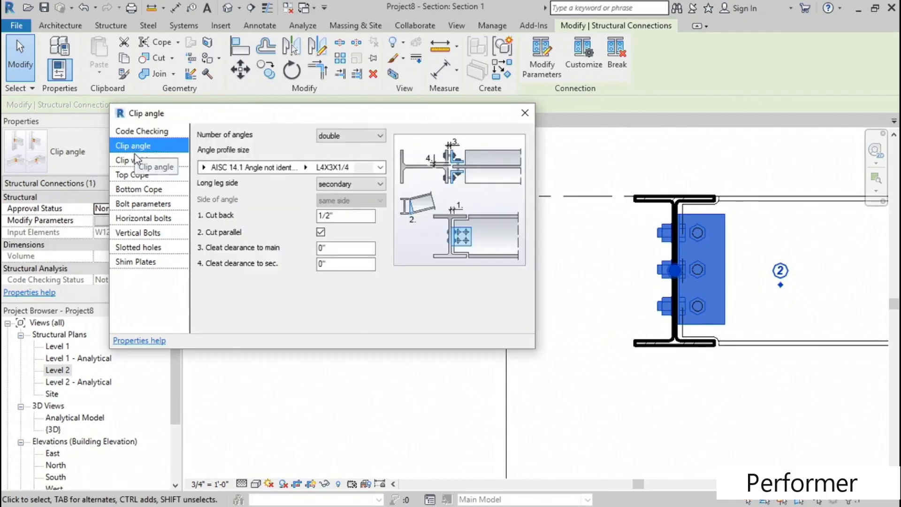
click(352, 136)
click(354, 136)
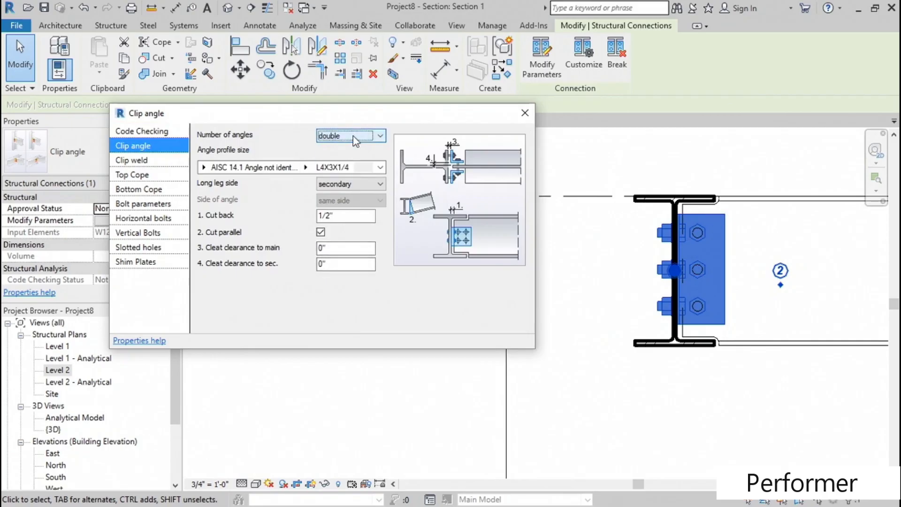
click(306, 171)
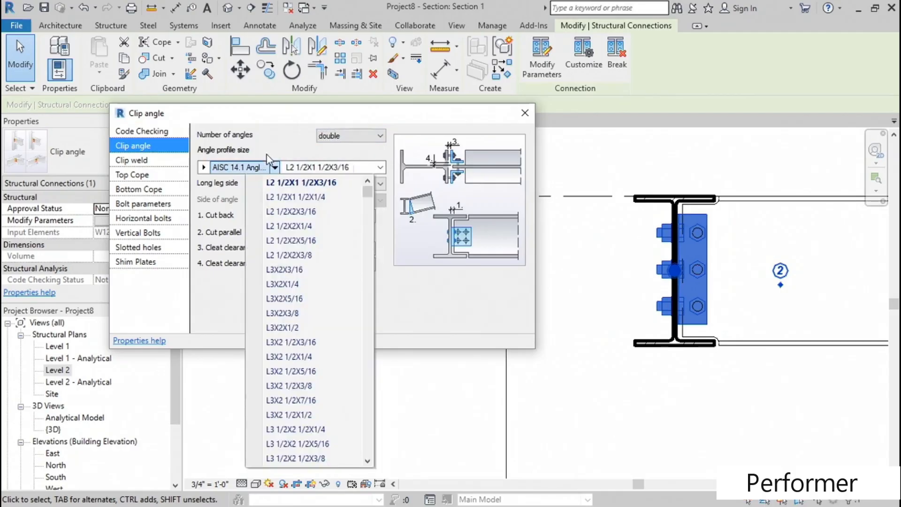
click(271, 119)
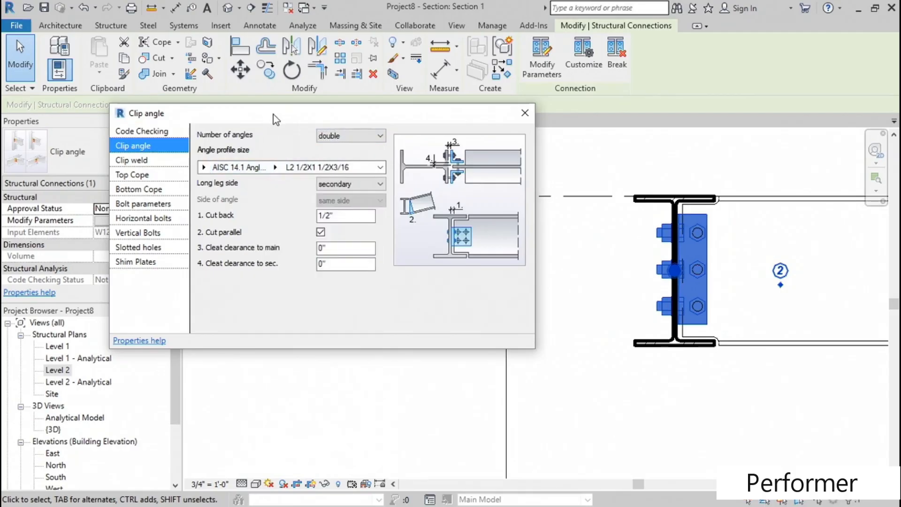
- Try main as the clip angle's long leg side, and set it back to secondary
click(220, 213)
click(354, 185)
click(339, 205)
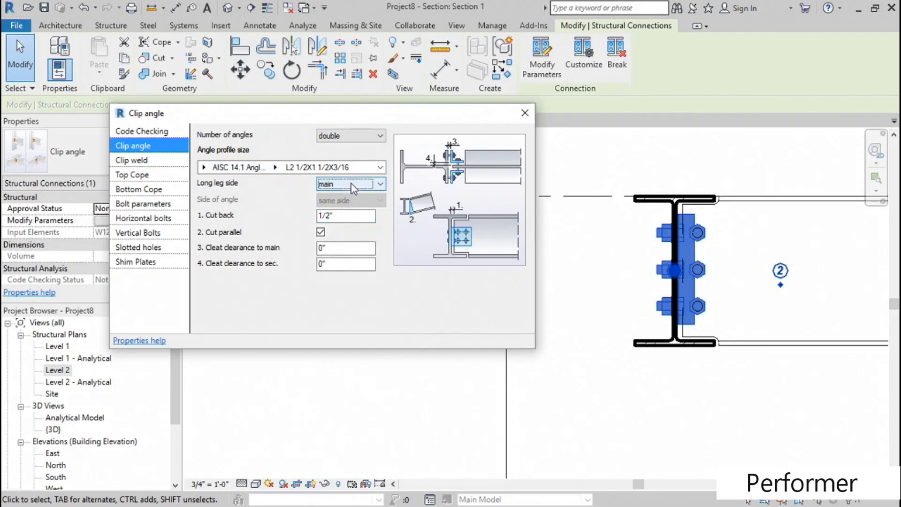
click(351, 184)
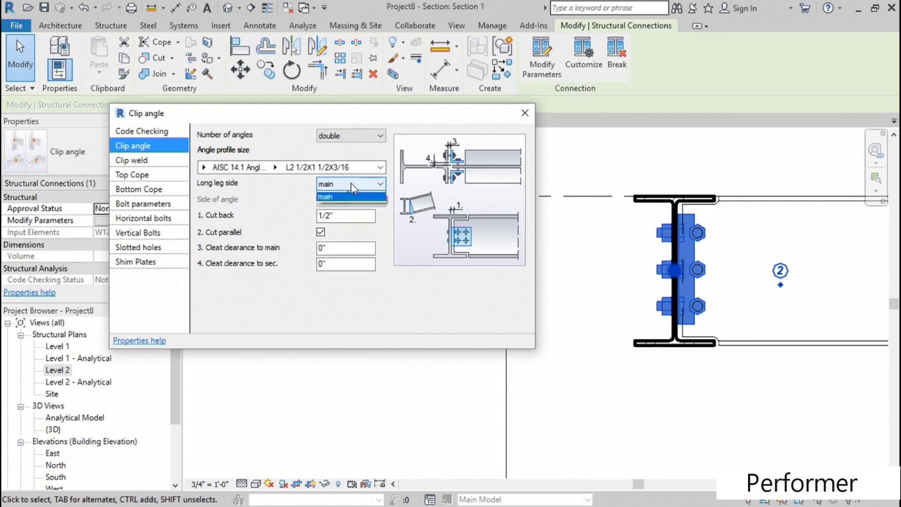
click(345, 196)
- Set the top cope length of the clip angle connection to 4"
click(141, 161)
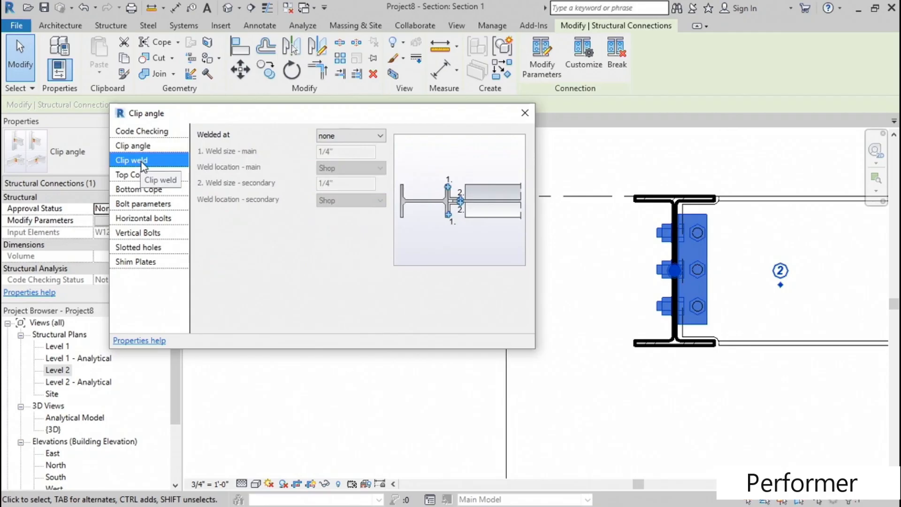
click(143, 175)
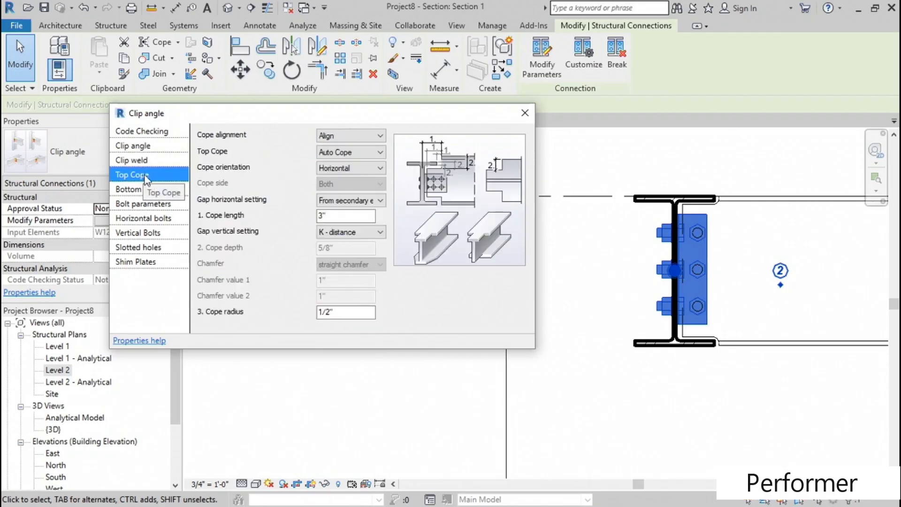
scroll(718, 203, up, 5)
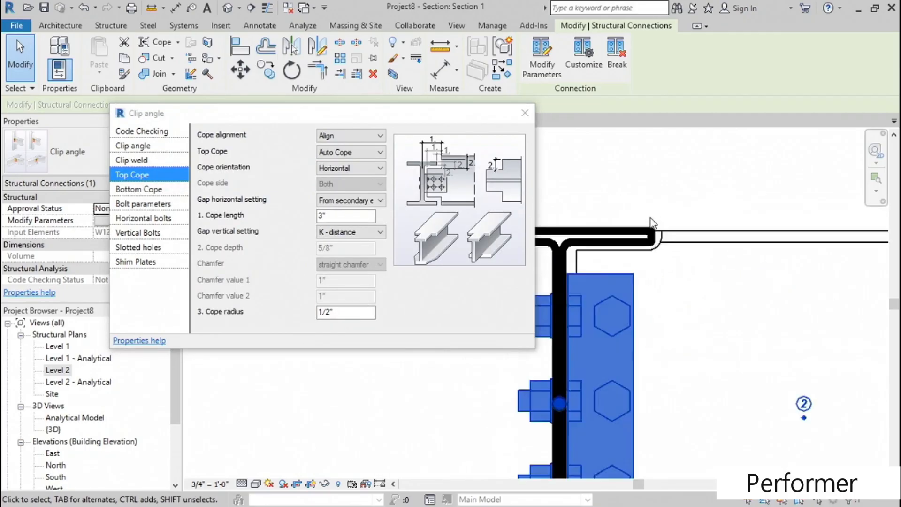
middle_drag(716, 203, 741, 198)
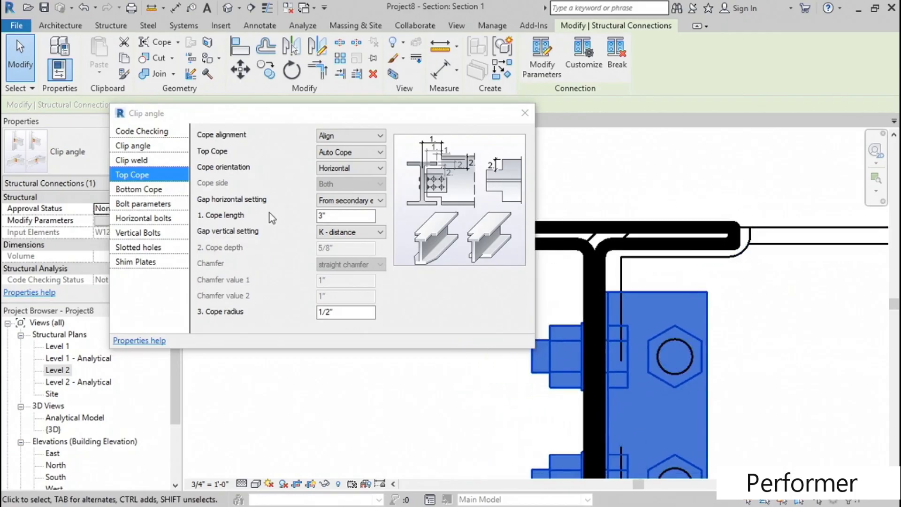
click(322, 216)
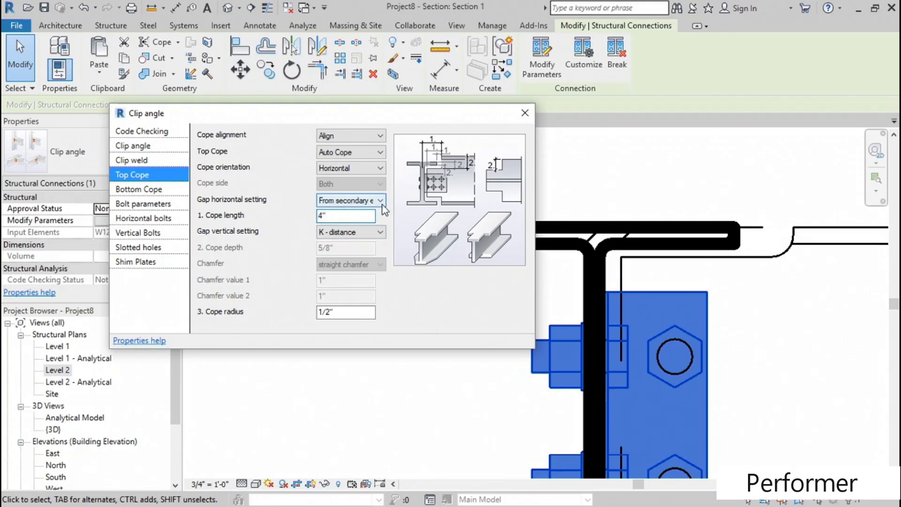
- Try Outside secondary as the top cope's gap vertical setting, and set it to Outside main
click(360, 232)
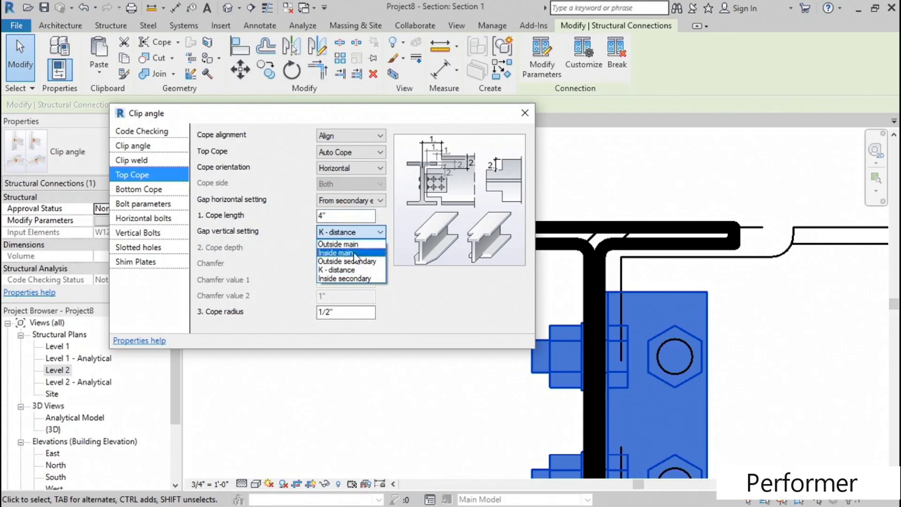
click(347, 260)
click(346, 232)
click(340, 244)
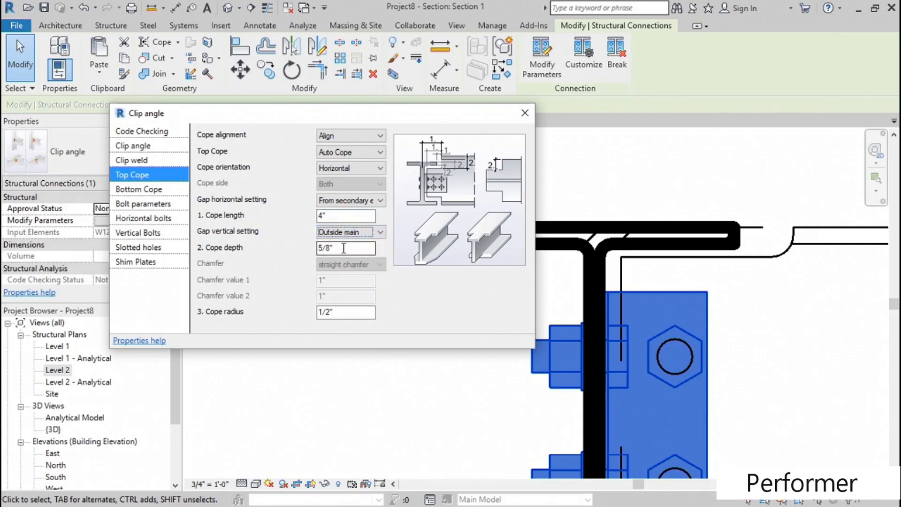
click(339, 312)
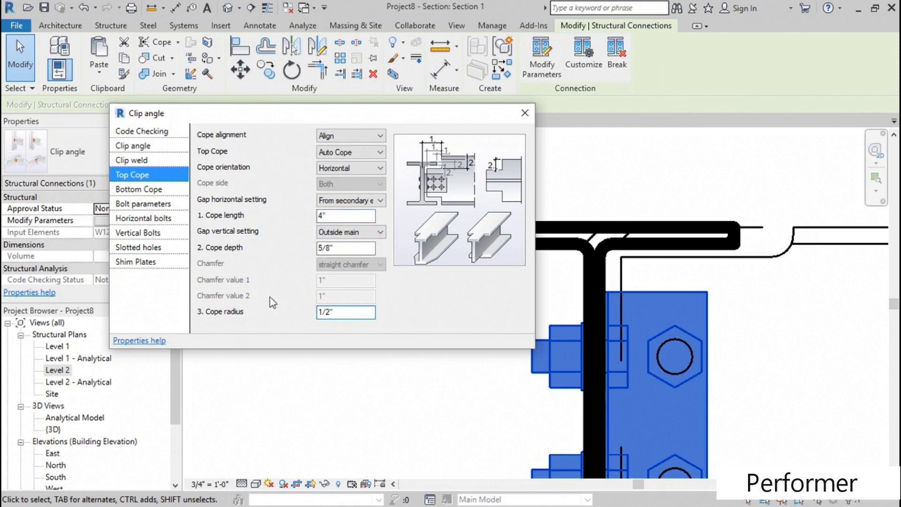
- Examine the bolt parameters of the clip angle, including the available bolt types and the main bolt location options
click(142, 190)
click(152, 205)
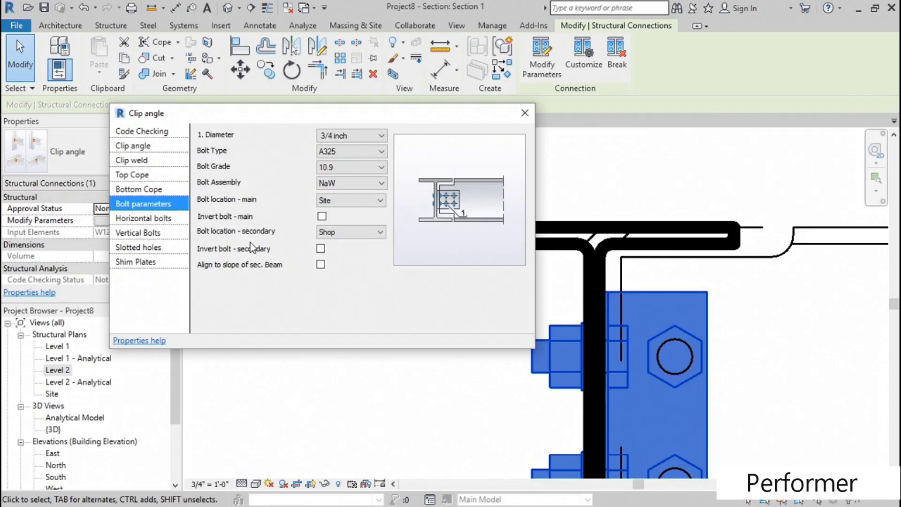
click(375, 153)
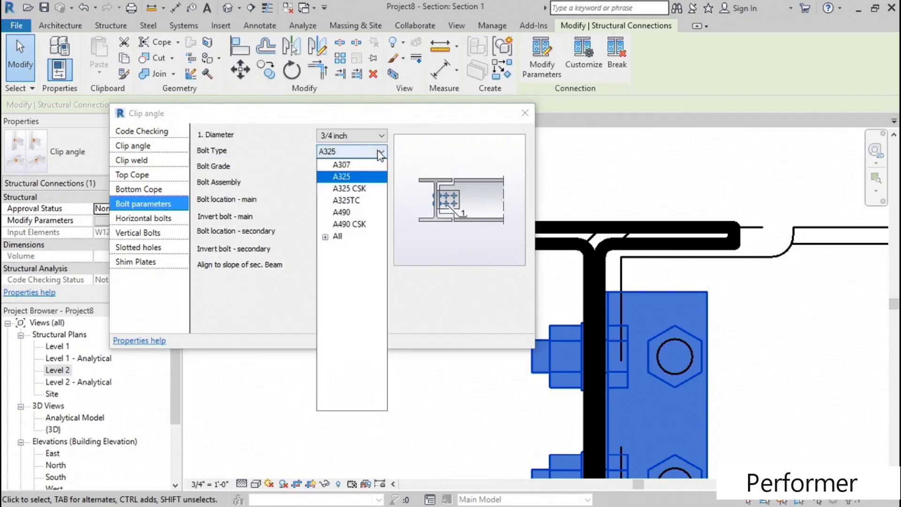
click(324, 237)
drag(385, 202, 322, 148)
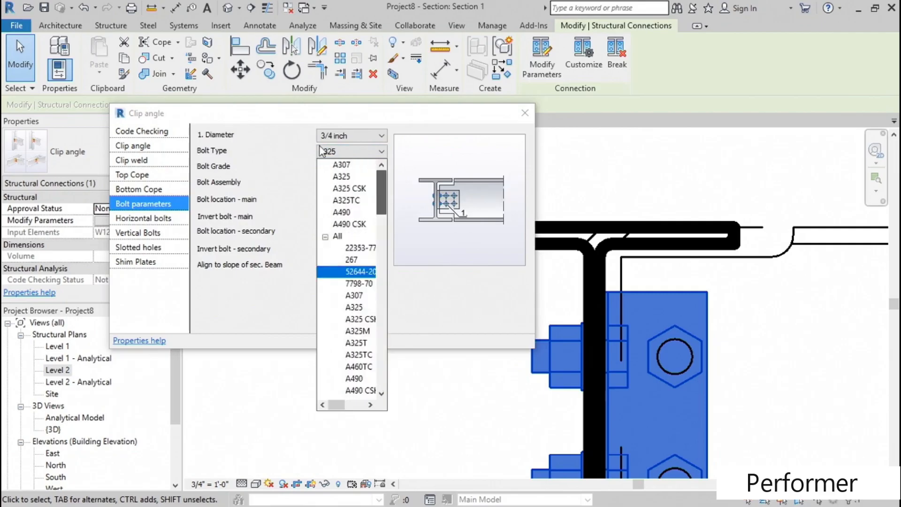
click(293, 170)
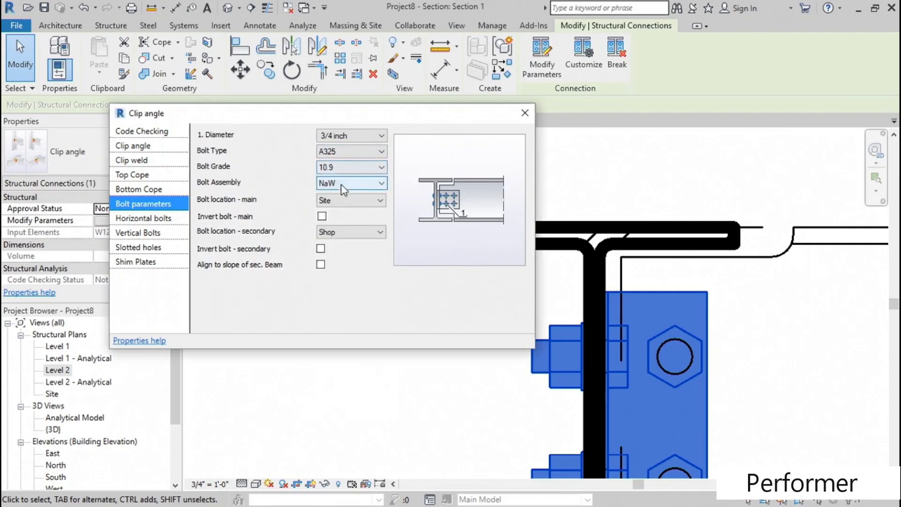
click(349, 202)
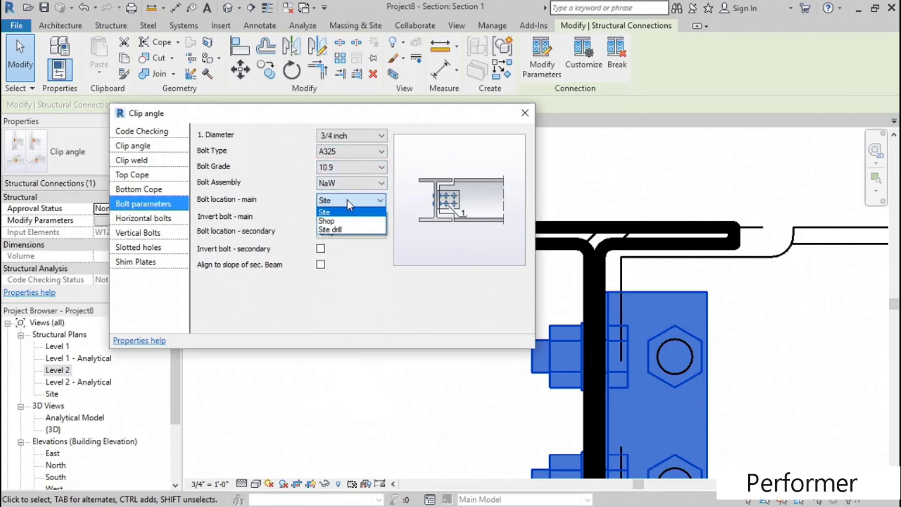
click(292, 209)
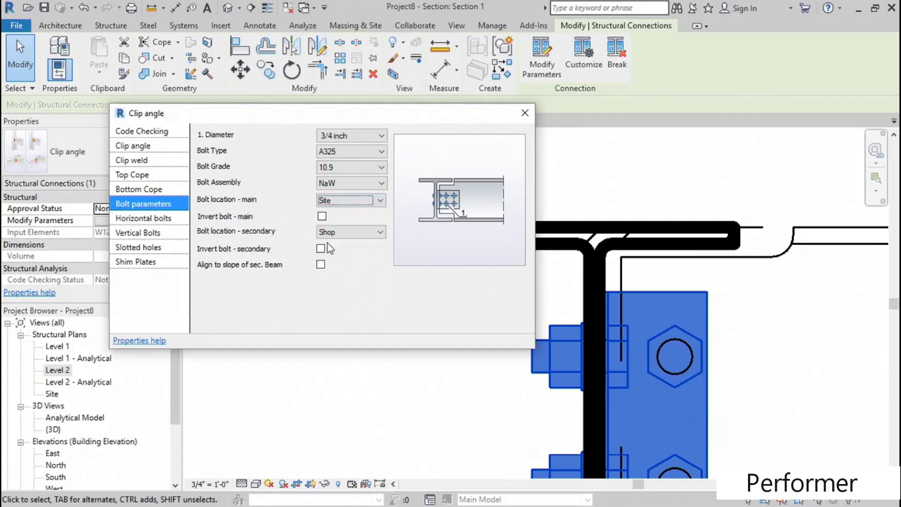
- Set the main slotted parts of the clip angle's slotted holes to beam
click(149, 219)
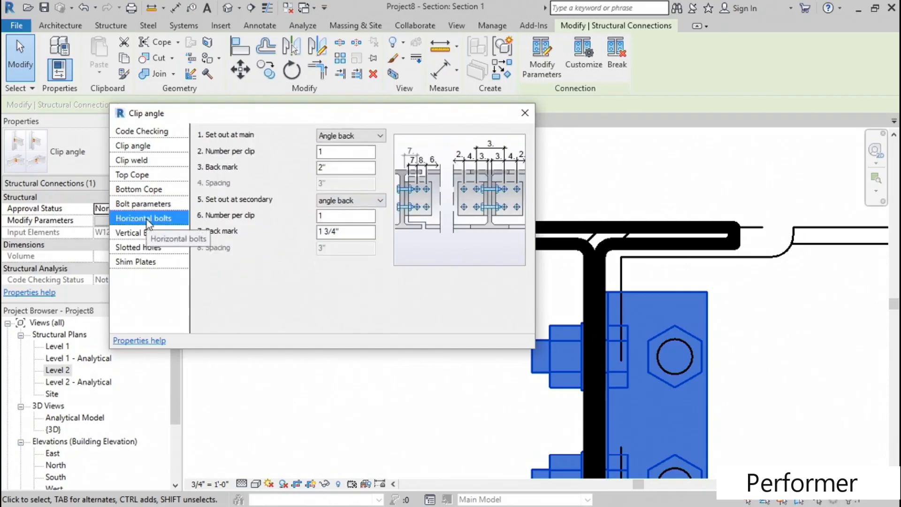
click(146, 247)
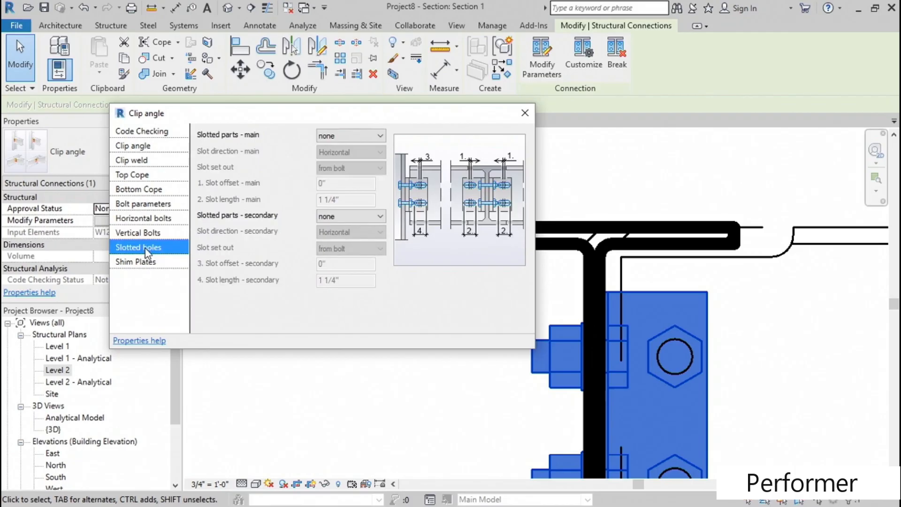
click(378, 138)
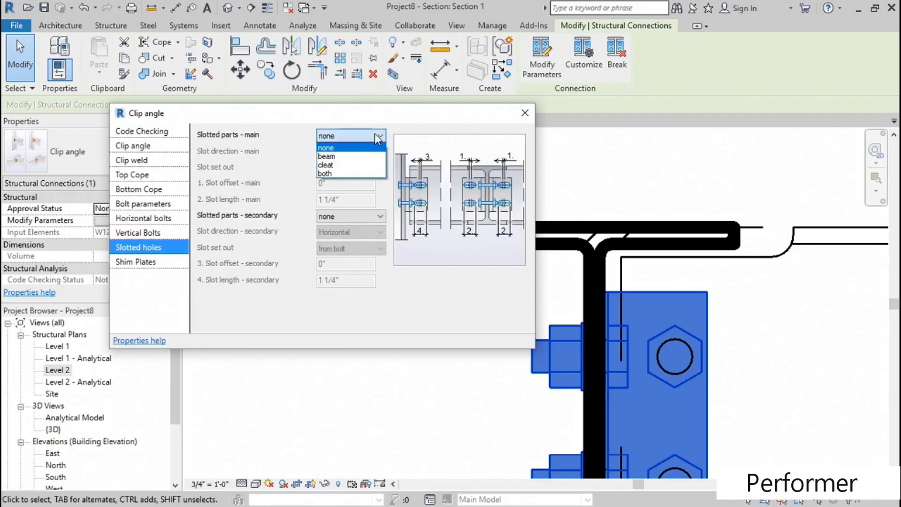
click(328, 156)
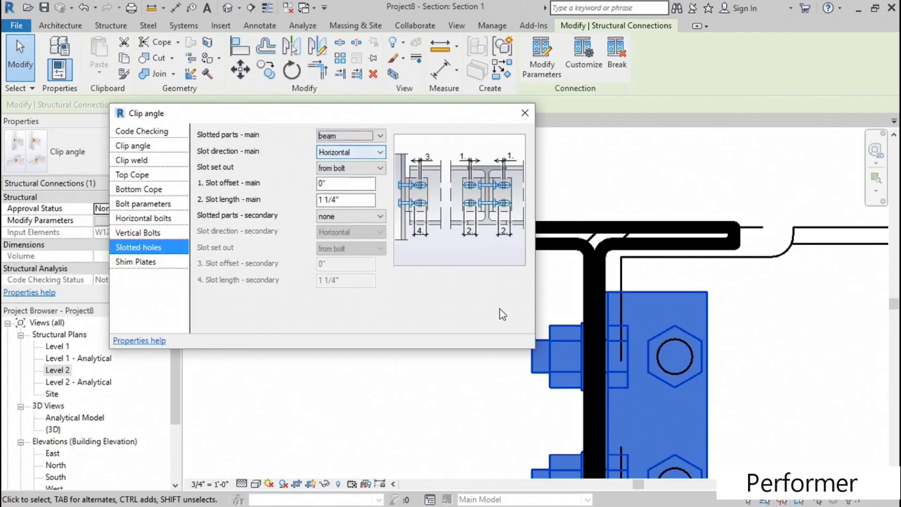
- Check the shim plate options, close the clip angle parameters and deselect the connection in the section
click(143, 265)
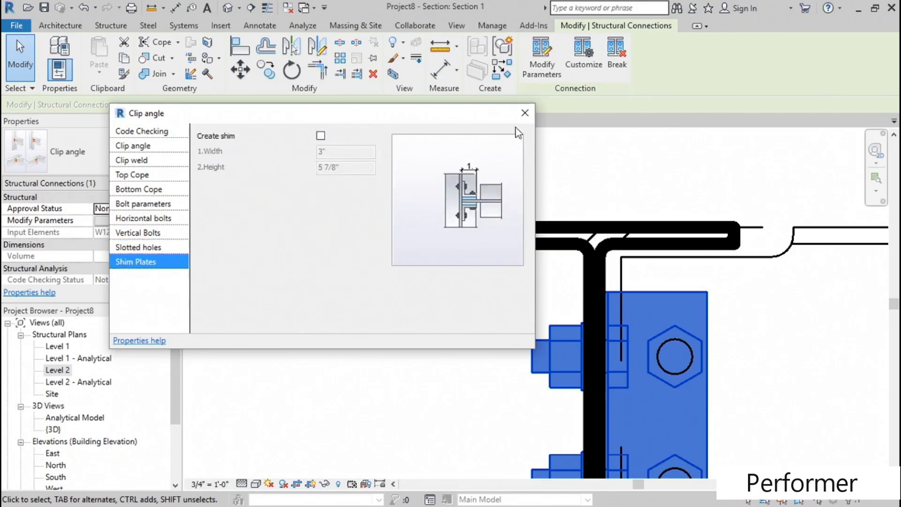
click(524, 112)
scroll(363, 284, down, 2)
scroll(363, 284, down, 1)
middle_drag(554, 320, 459, 294)
click(456, 286)
scroll(424, 294, up, 1)
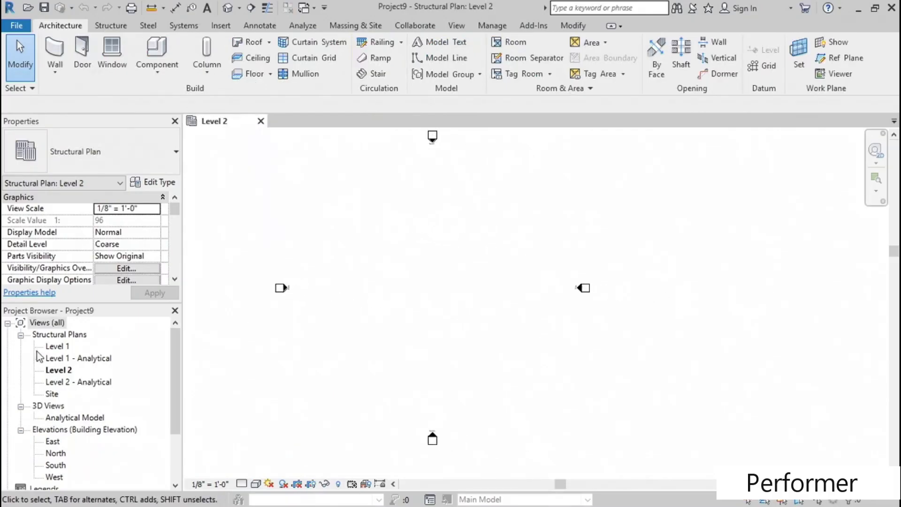
- For a structural column on the Level 1 plan, load type HSS10X10X3/8 of the HSS-Hollow Structural Section-Column family
double_click(58, 347)
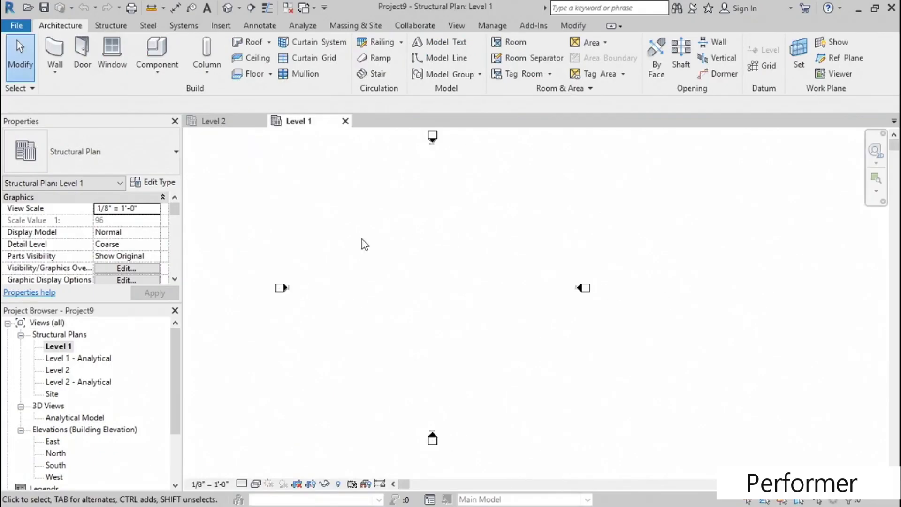
click(110, 27)
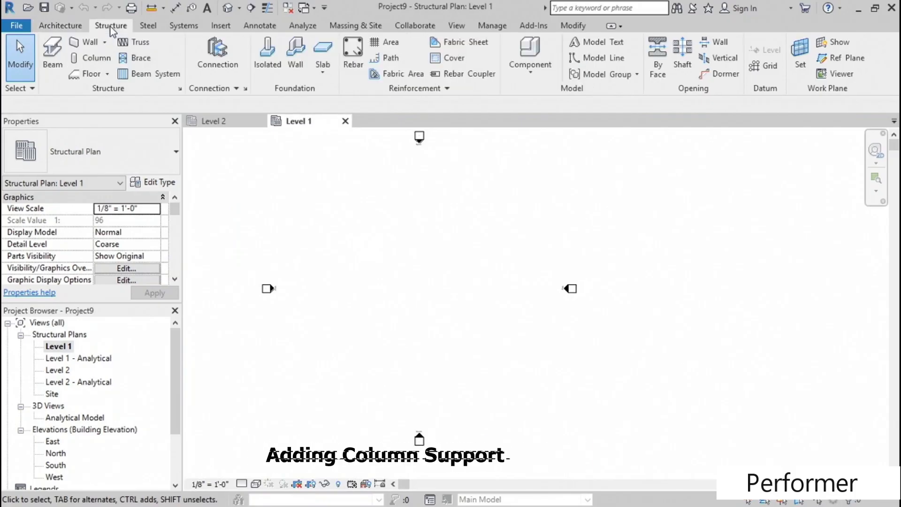
click(102, 59)
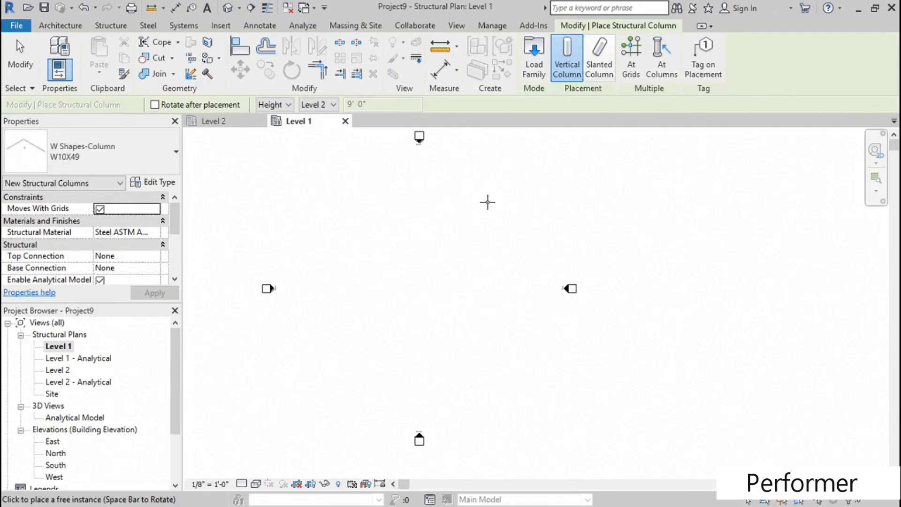
click(535, 68)
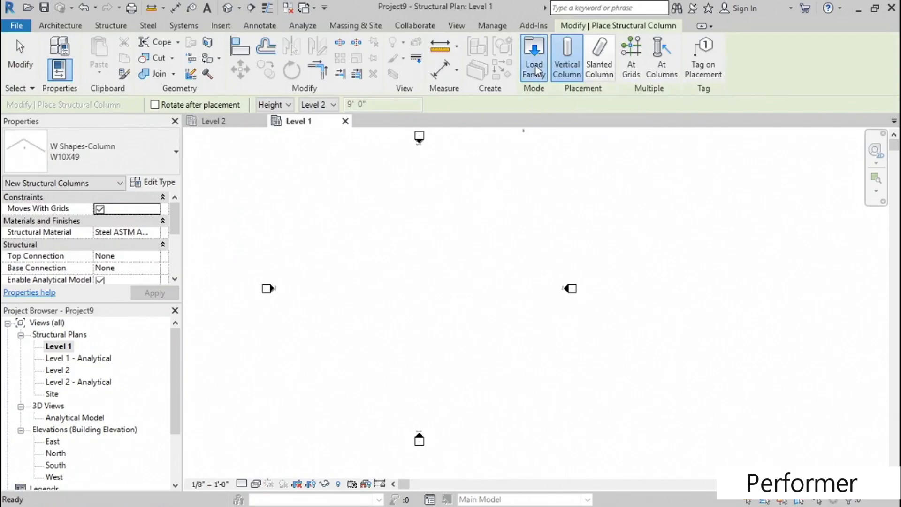
click(329, 207)
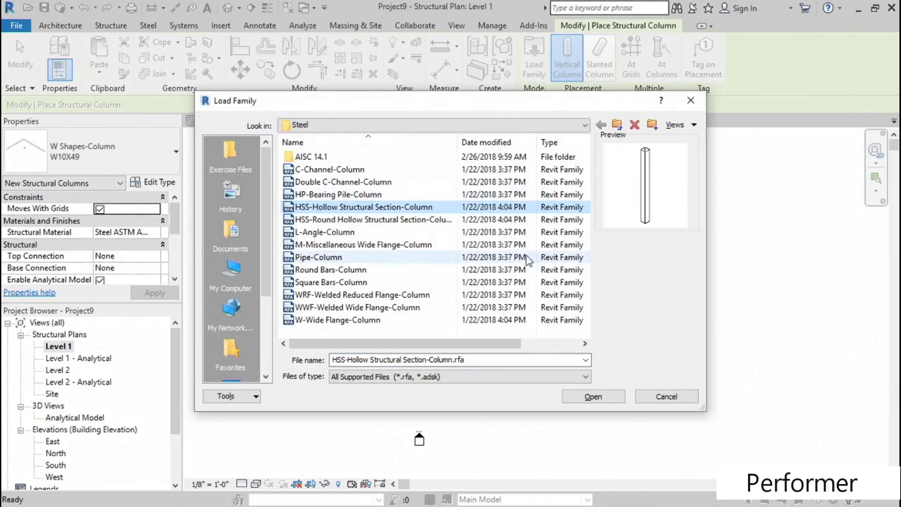
click(593, 397)
scroll(390, 280, down, 10)
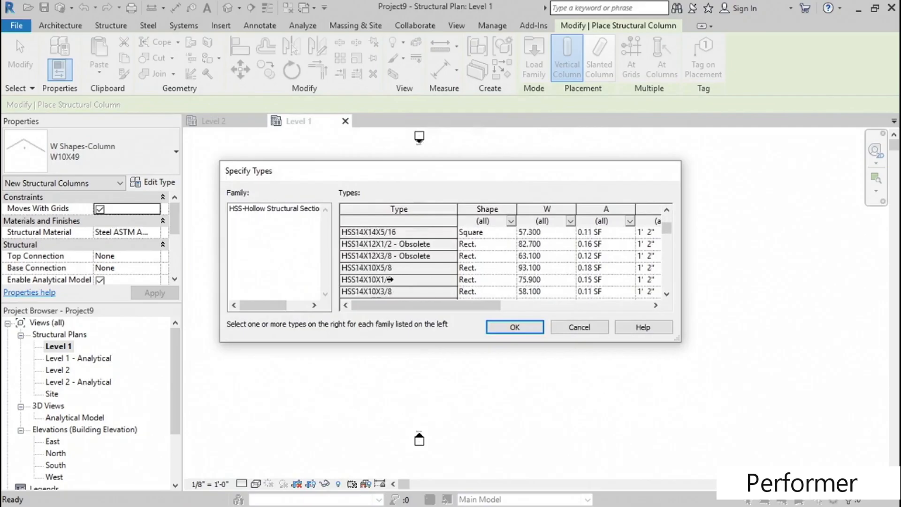
scroll(390, 273, down, 3)
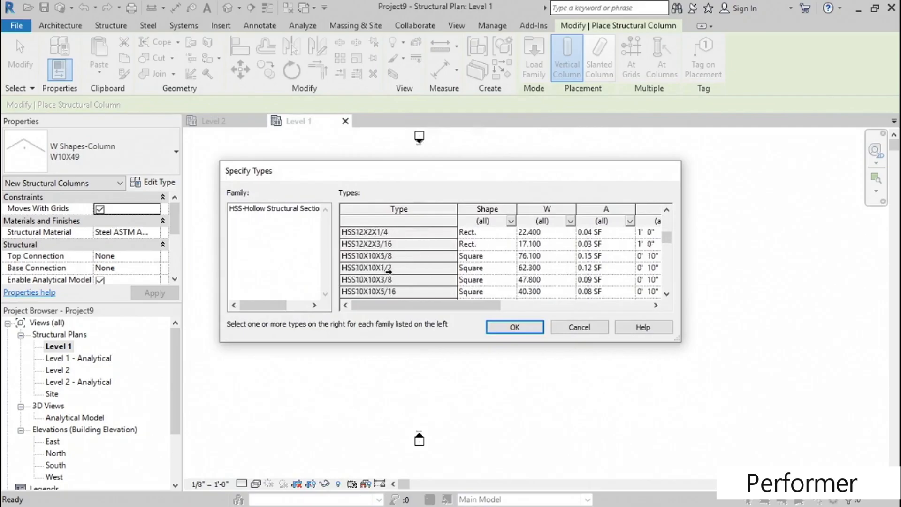
click(377, 280)
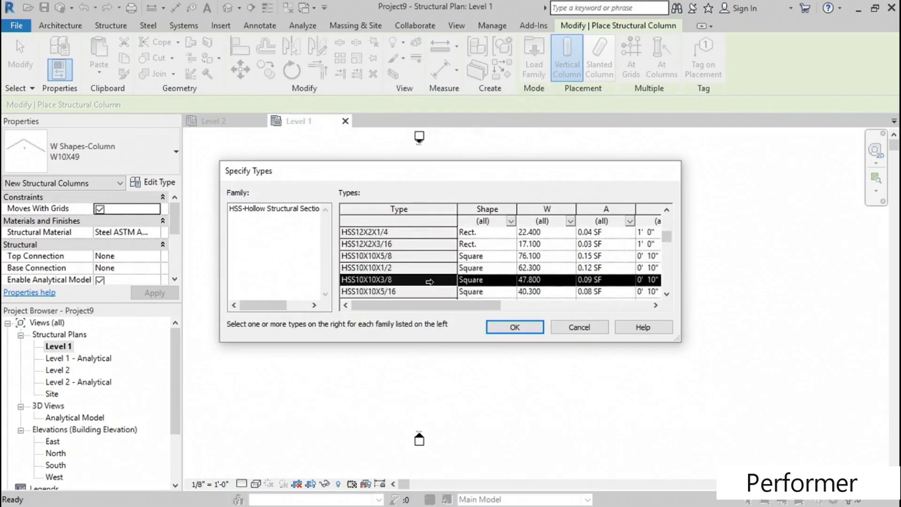
click(516, 329)
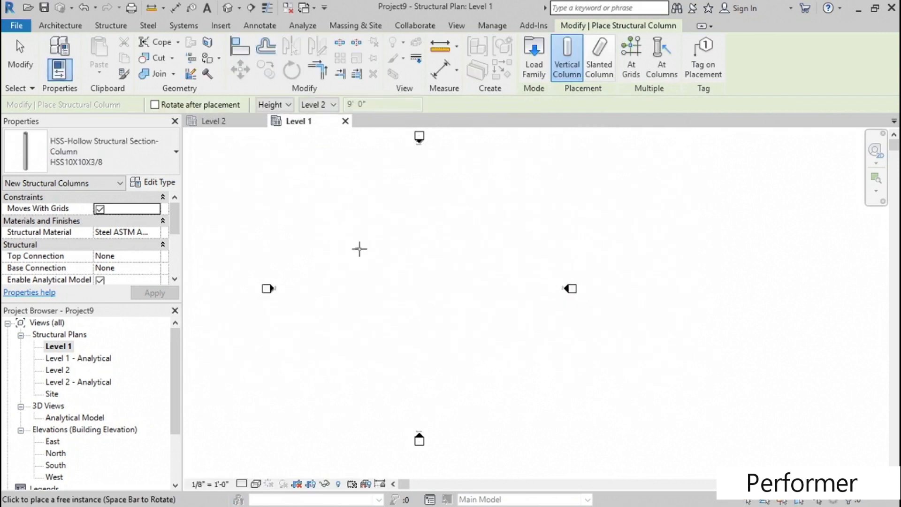
- Place one vertical HSS10X10X3/8 column reaching up to Level 2 in the Level 1 plan, and end the column placement
scroll(381, 281, up, 3)
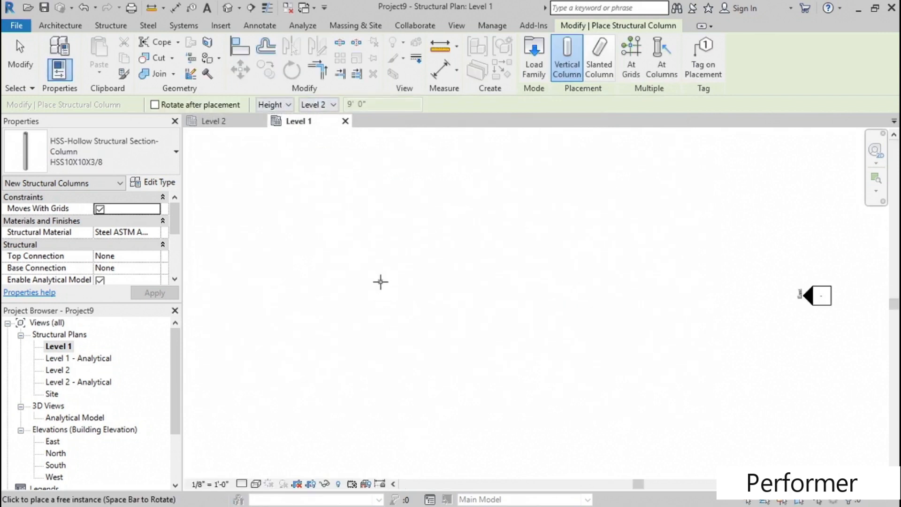
click(337, 271)
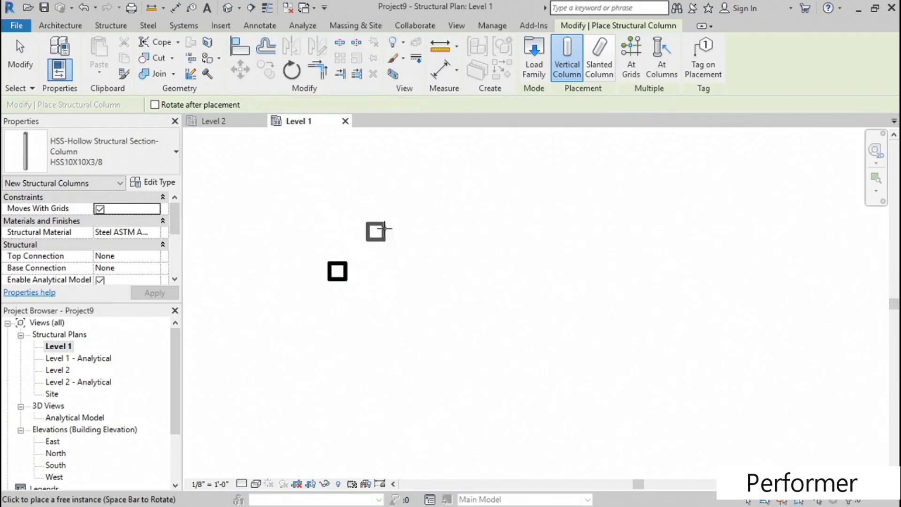
key(Escape)
scroll(412, 282, down, 3)
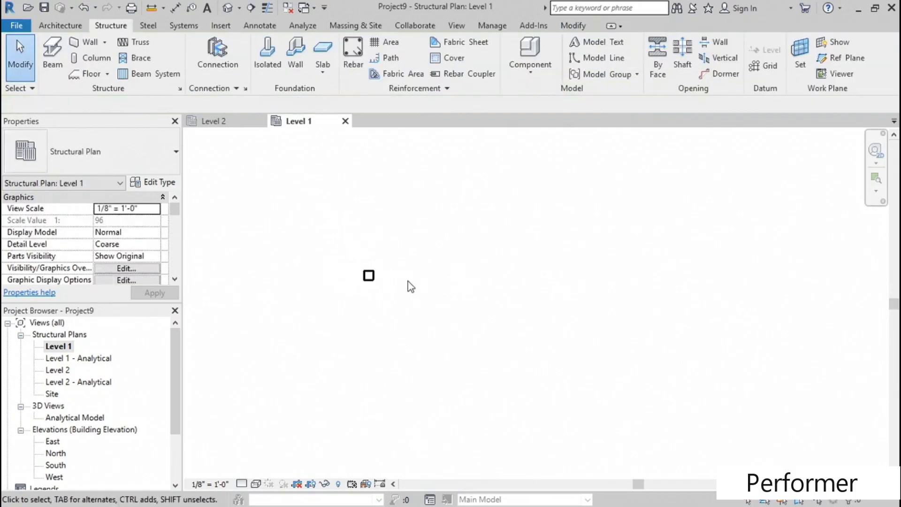
middle_drag(430, 304, 375, 311)
scroll(347, 290, up, 2)
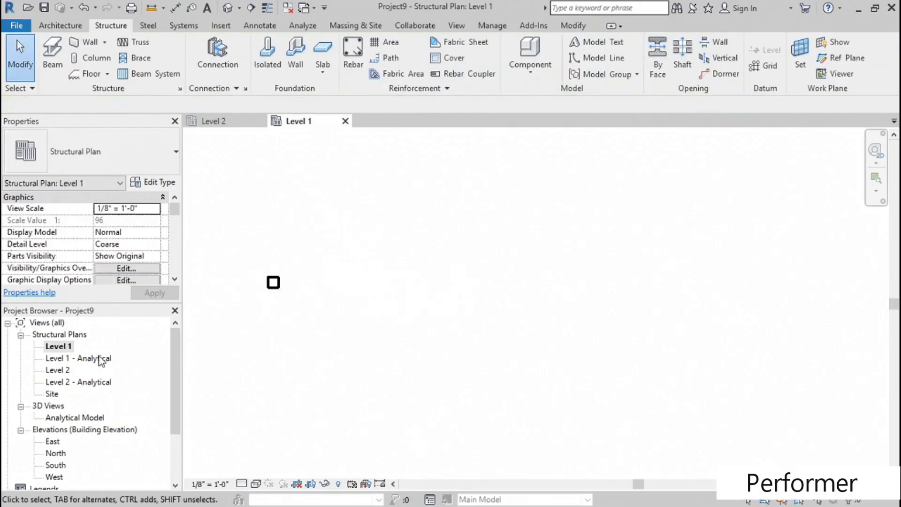
- On the Level 2 plan, draw a horizontal W12X26 beam starting at the centre of the hollow column
double_click(57, 370)
scroll(411, 288, up, 3)
scroll(412, 292, up, 3)
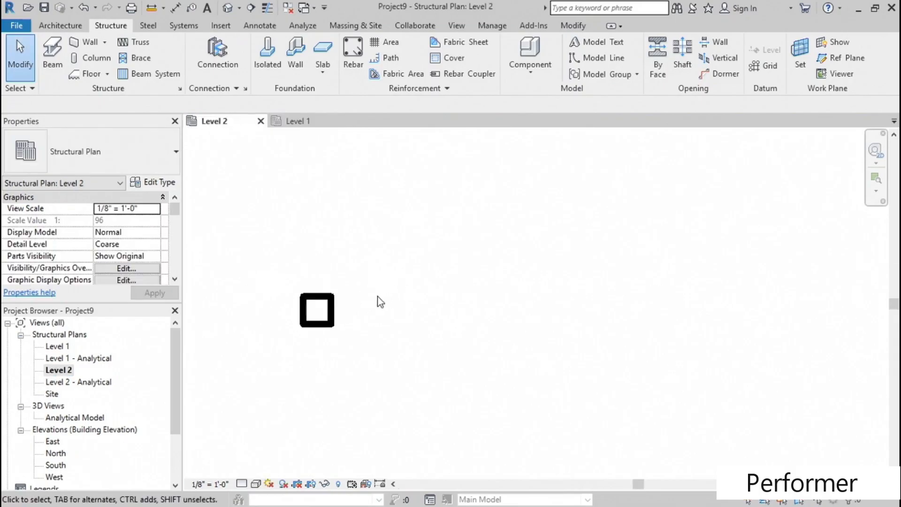
click(55, 61)
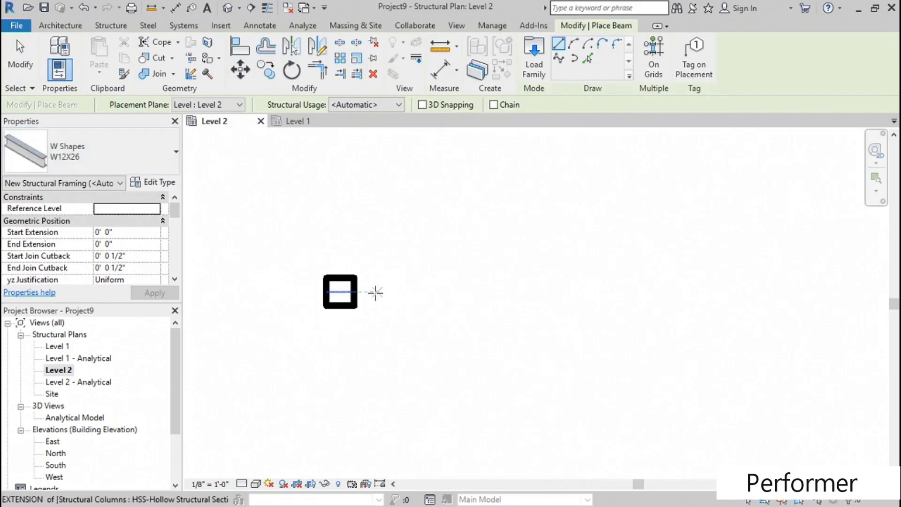
click(340, 291)
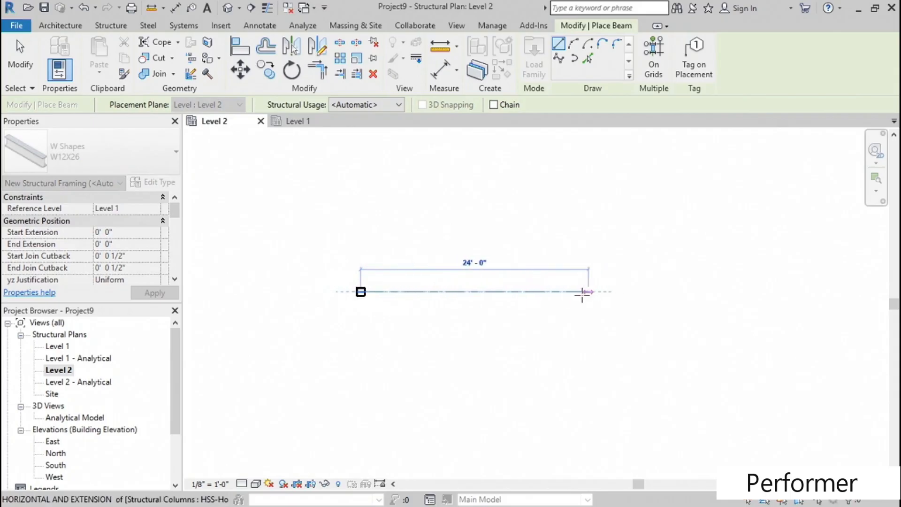
click(563, 292)
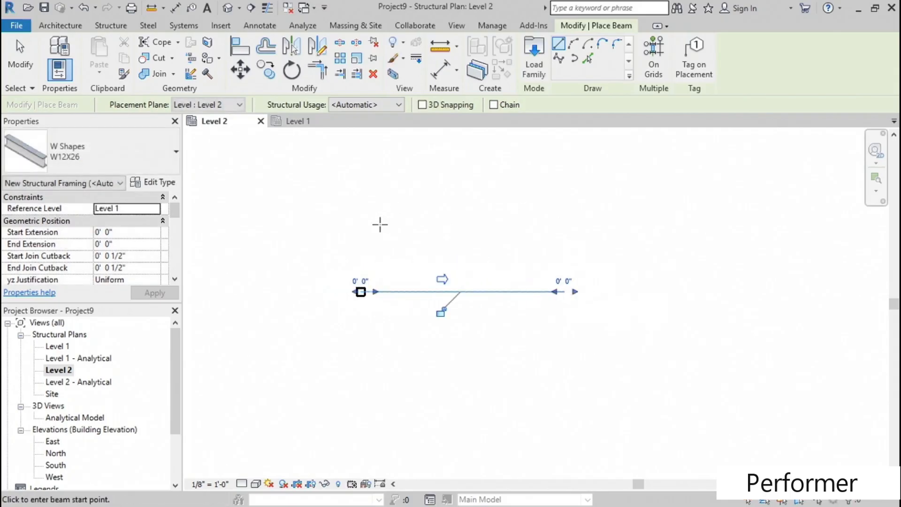
key(Escape)
key(Escape)
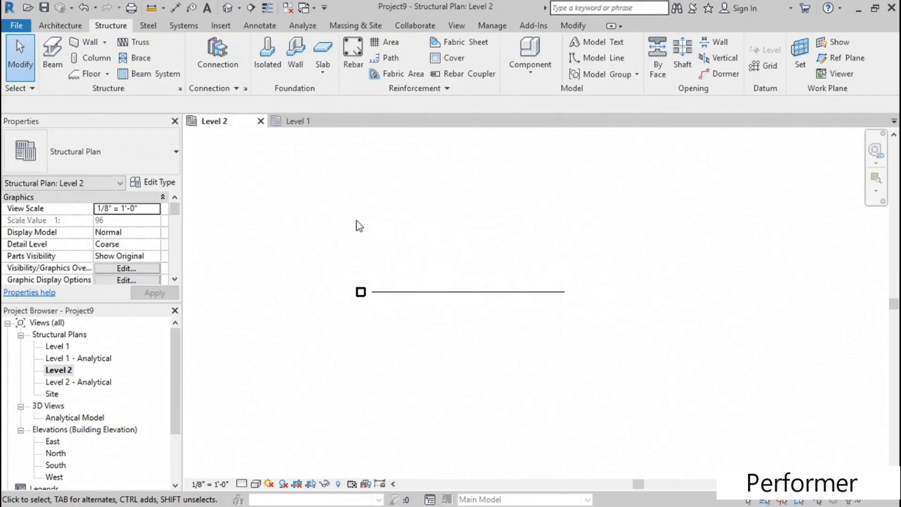
- Show the column and beam in the default 3D view and set its detail level to Fine
click(227, 8)
scroll(518, 311, up, 8)
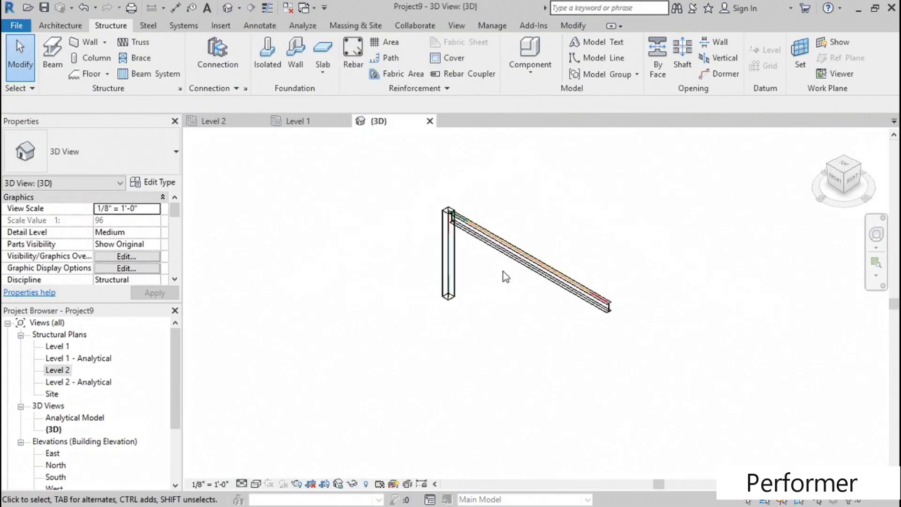
middle_drag(444, 258, 408, 285)
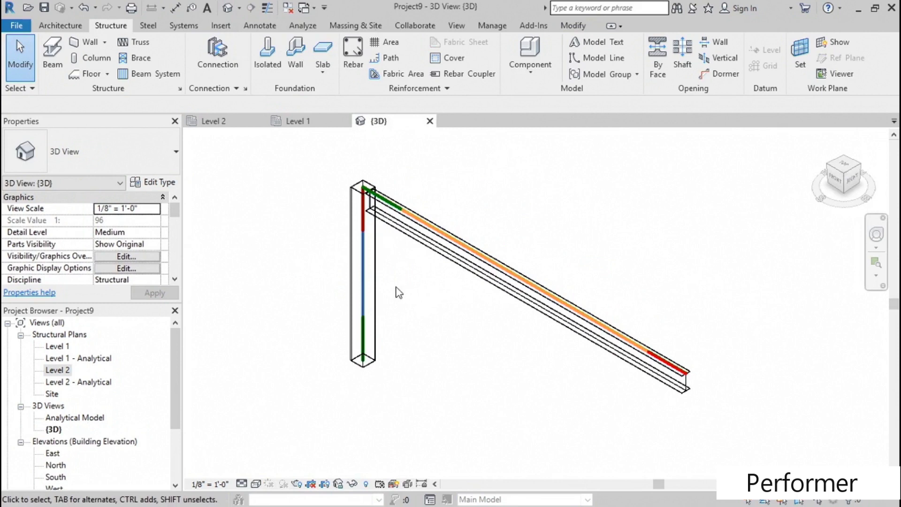
click(242, 485)
click(252, 468)
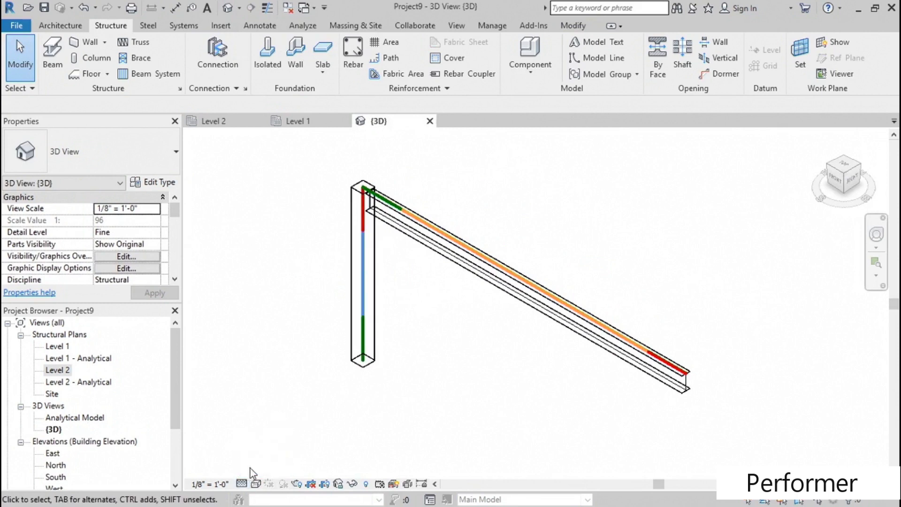
scroll(305, 329, up, 3)
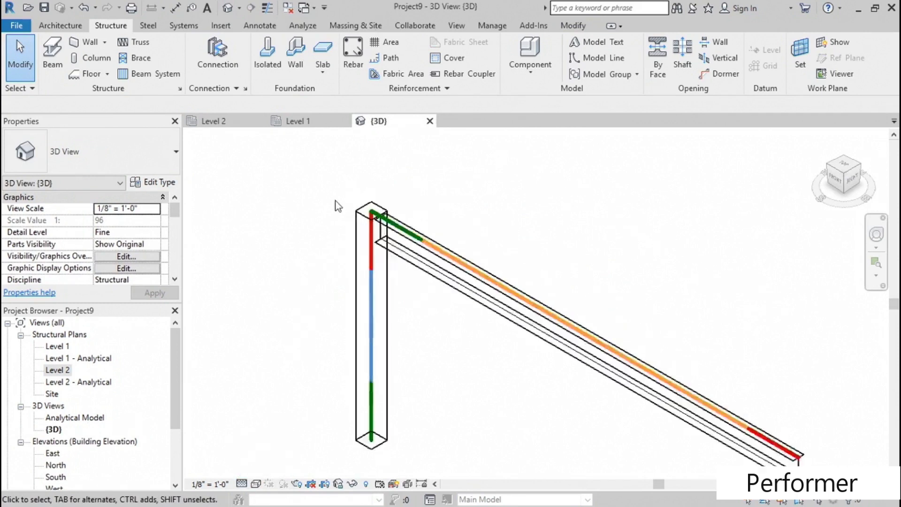
scroll(337, 206, up, 2)
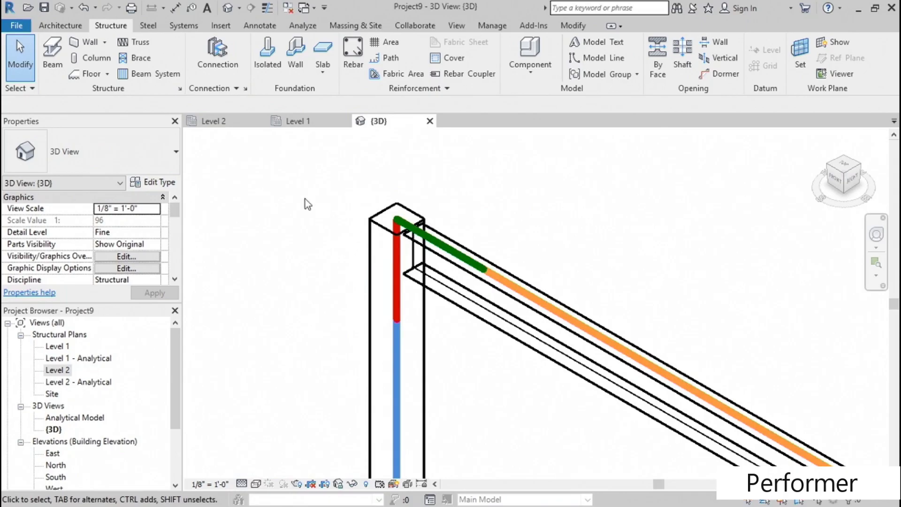
- Load the Column beam seat angle and Column beam seat T connections into the project through the structural connection settings
click(148, 26)
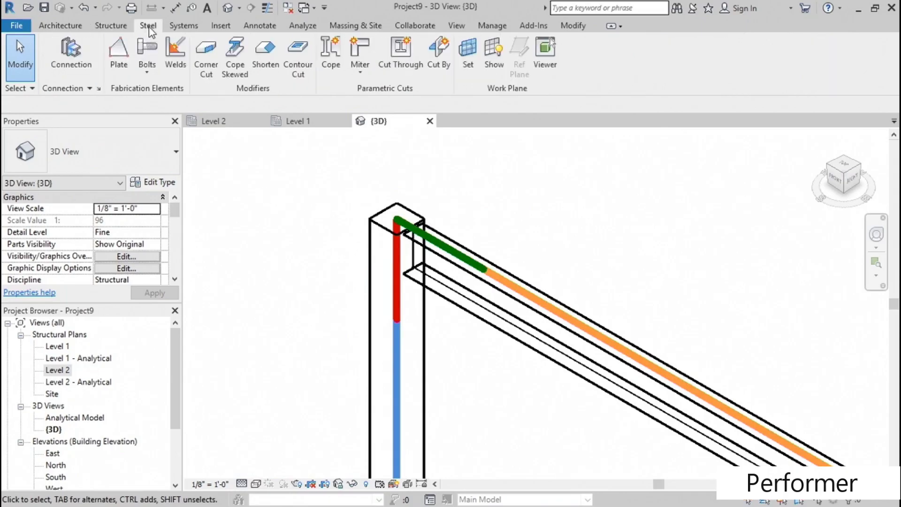
click(99, 89)
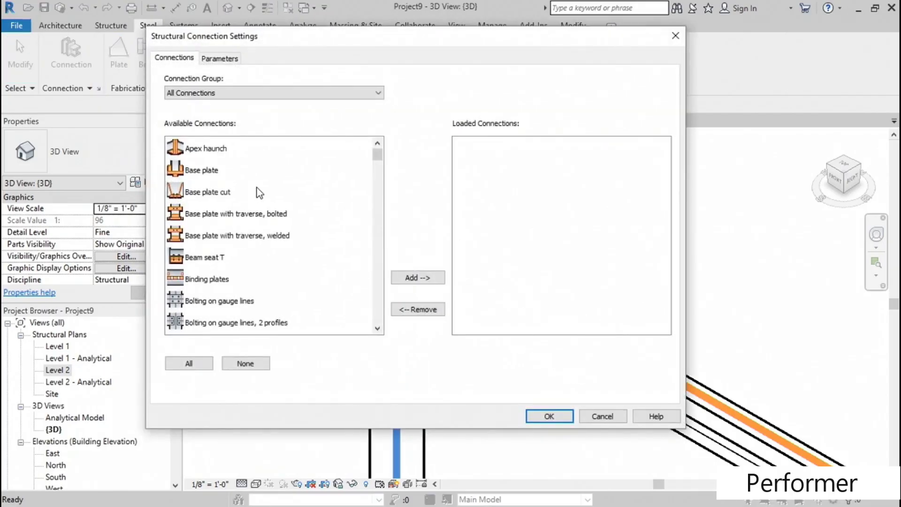
scroll(259, 192, down, 4)
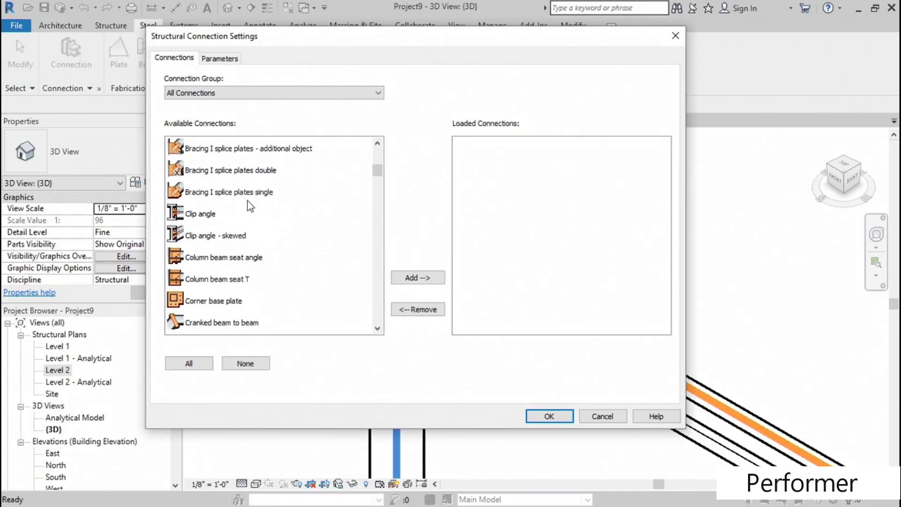
scroll(249, 211, down, 1)
click(229, 198)
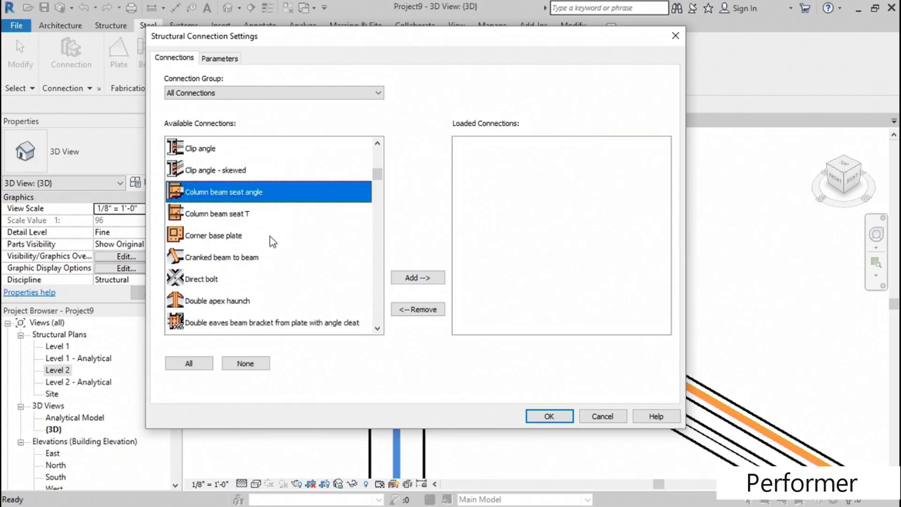
ctrl+click(218, 215)
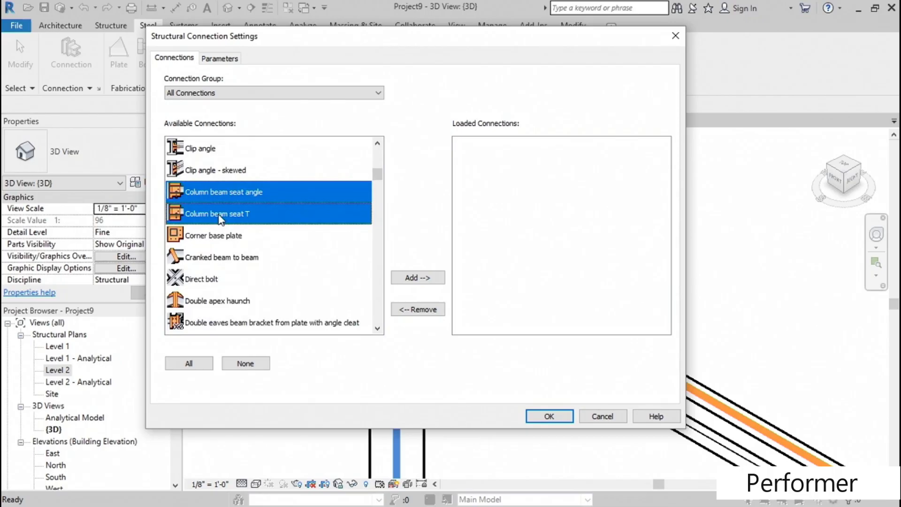
click(421, 278)
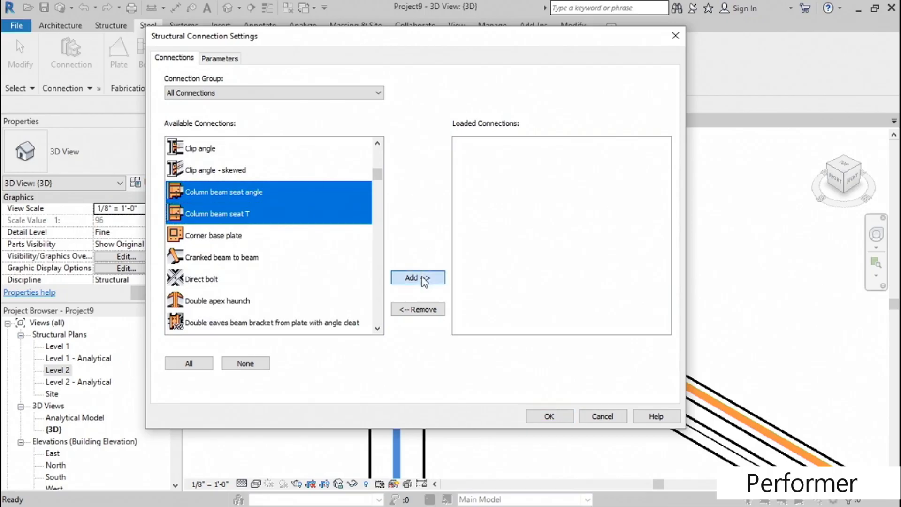
click(548, 417)
- Place a Column beam seat angle connection between the W12X26 beam and the hollow column, and deselect it
middle_drag(446, 367, 457, 367)
shift+middle_drag(457, 366, 455, 346)
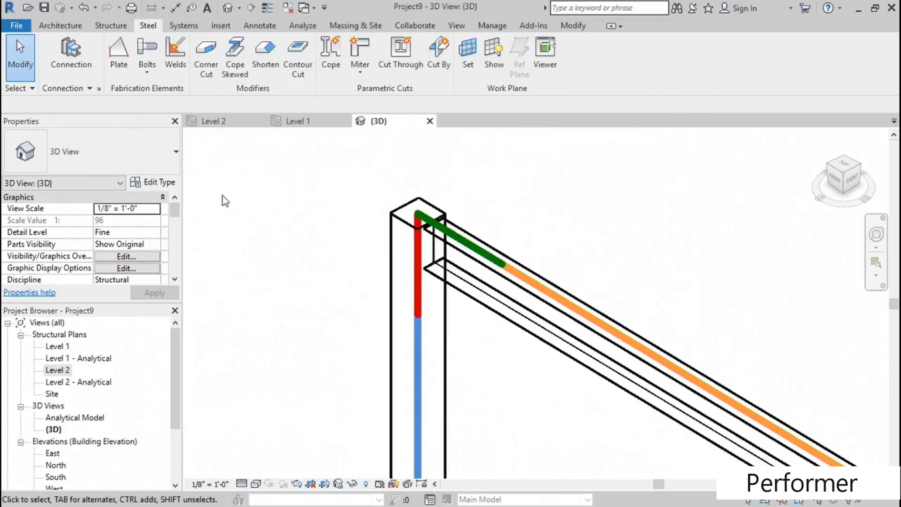
click(70, 50)
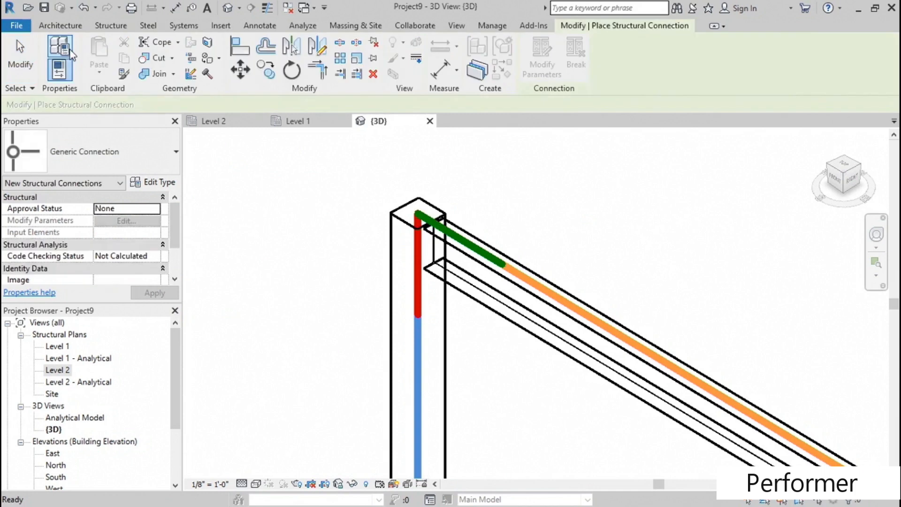
click(99, 159)
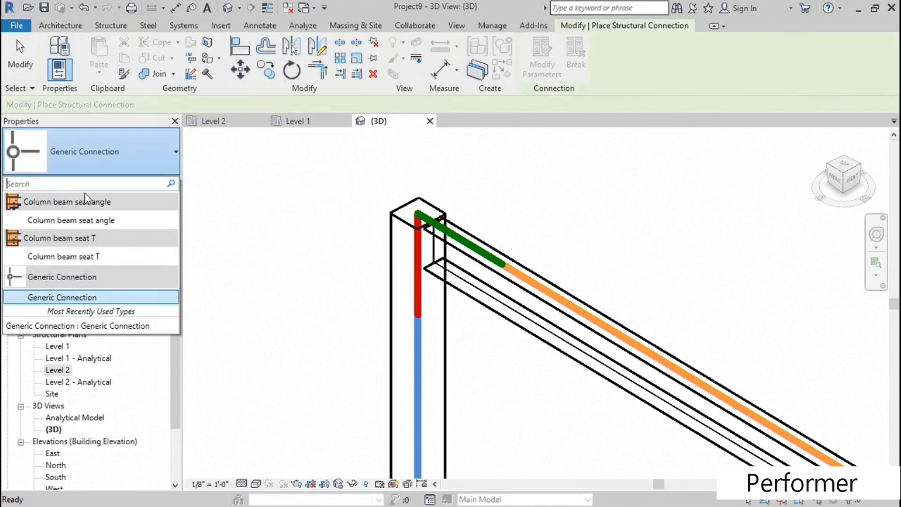
click(115, 221)
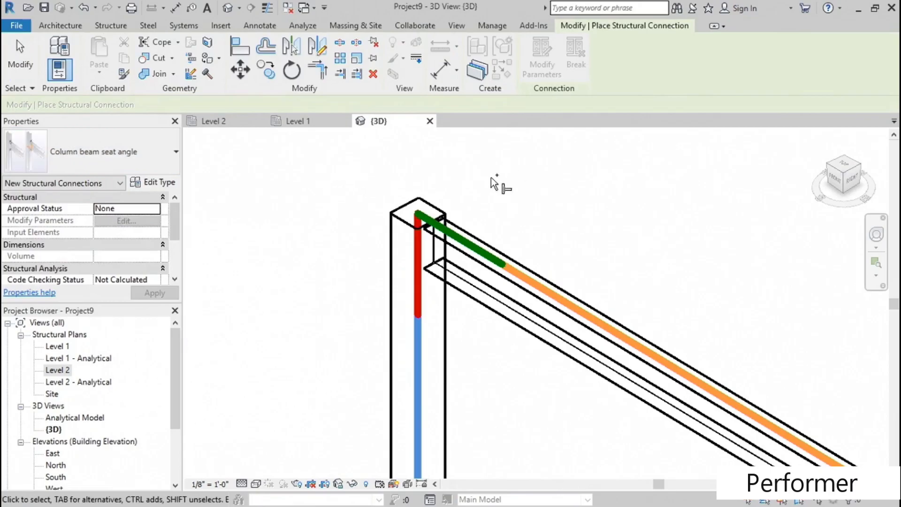
click(467, 230)
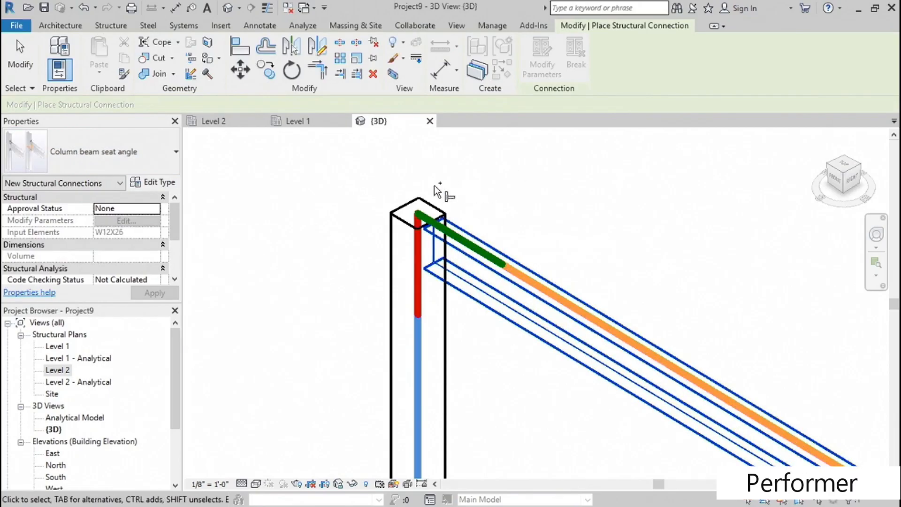
click(425, 201)
key(Return)
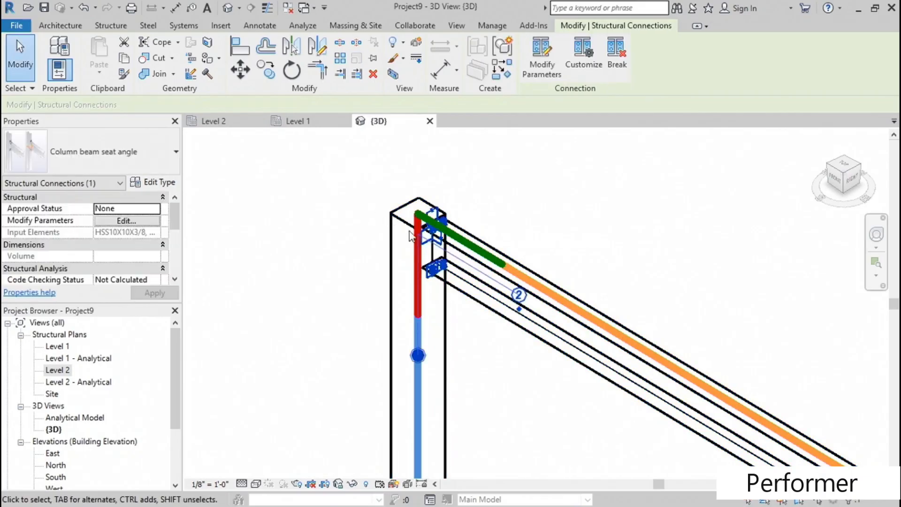
scroll(442, 224, up, 4)
click(490, 200)
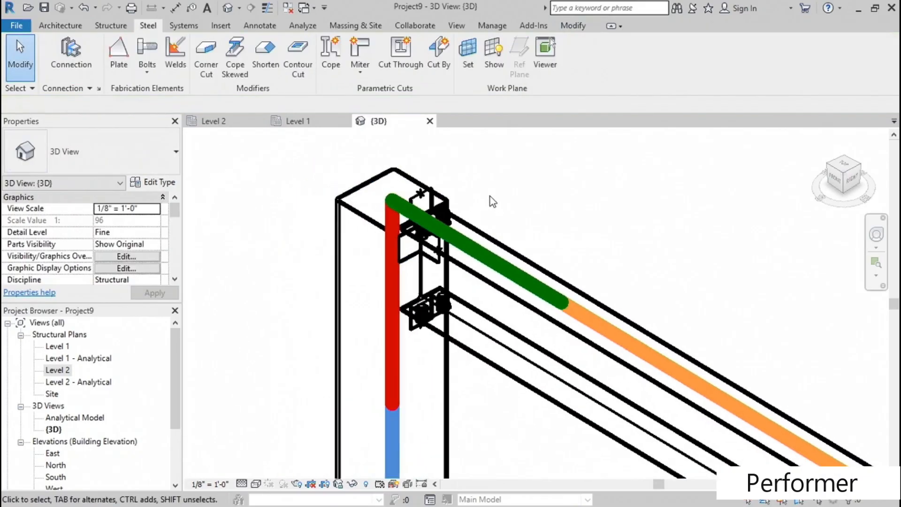
- Set the 3D view's visual style to Realistic and its view scale to 3/4" = 1'-0"
click(255, 484)
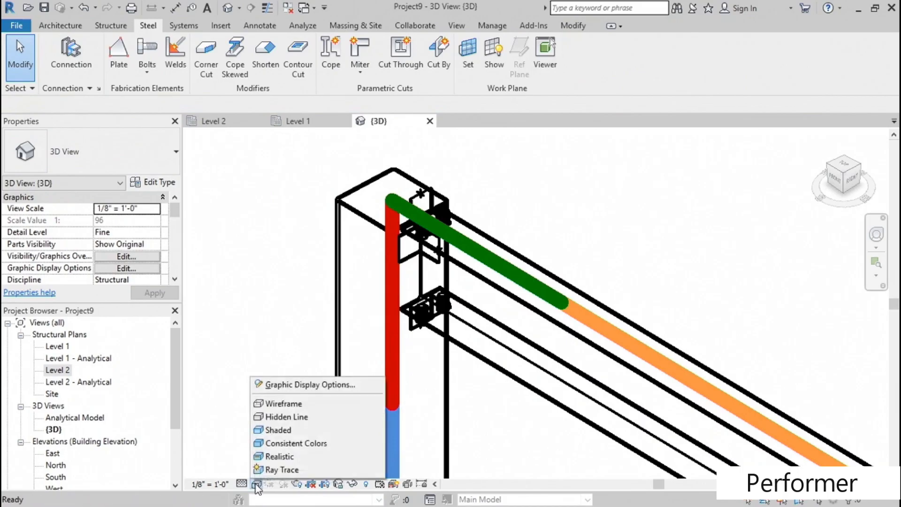
click(282, 456)
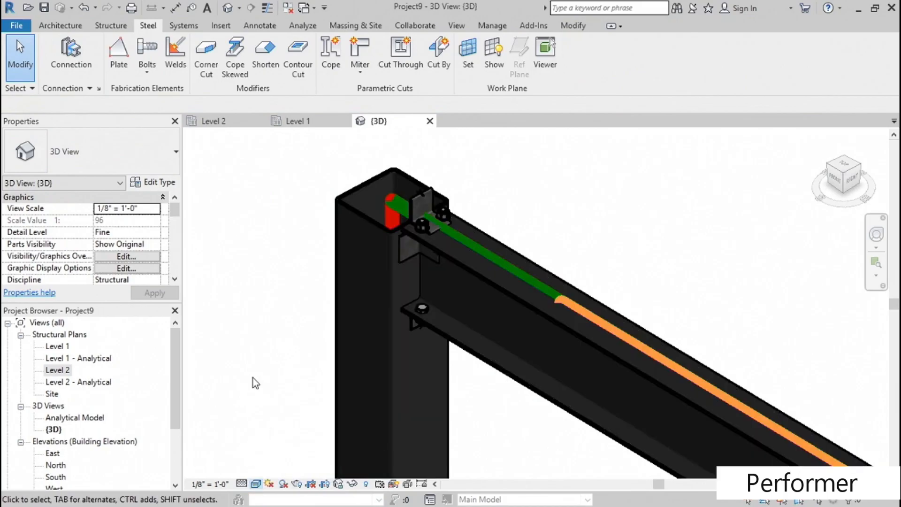
click(211, 484)
click(247, 150)
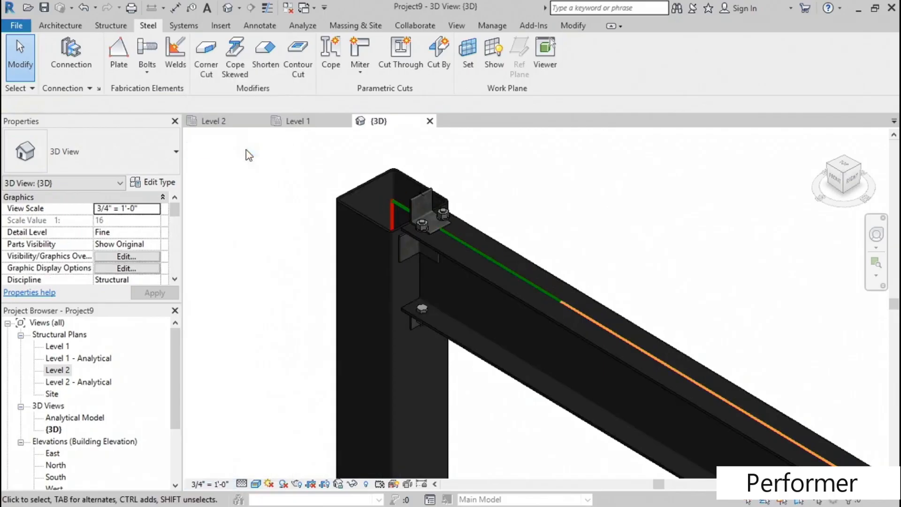
scroll(348, 305, up, 3)
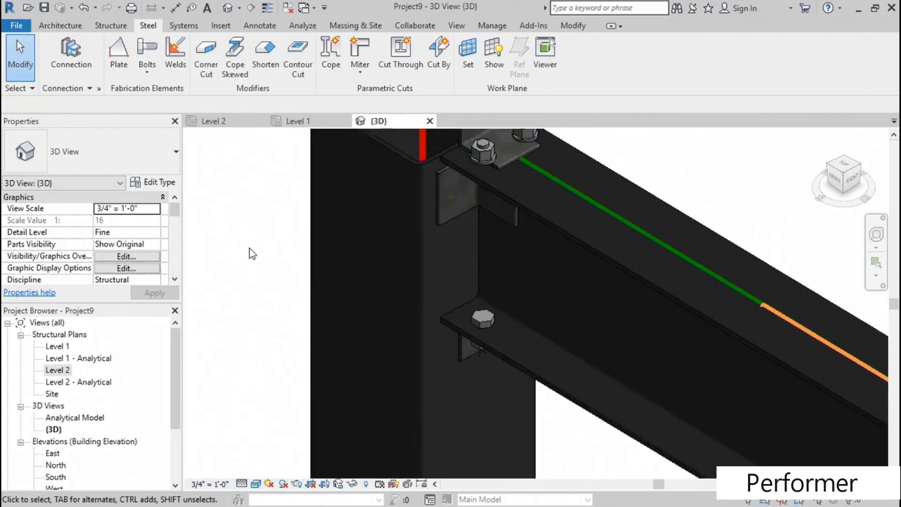
scroll(247, 248, down, 2)
middle_drag(245, 236, 256, 275)
scroll(253, 423, down, 3)
middle_drag(253, 423, 295, 334)
scroll(295, 333, up, 3)
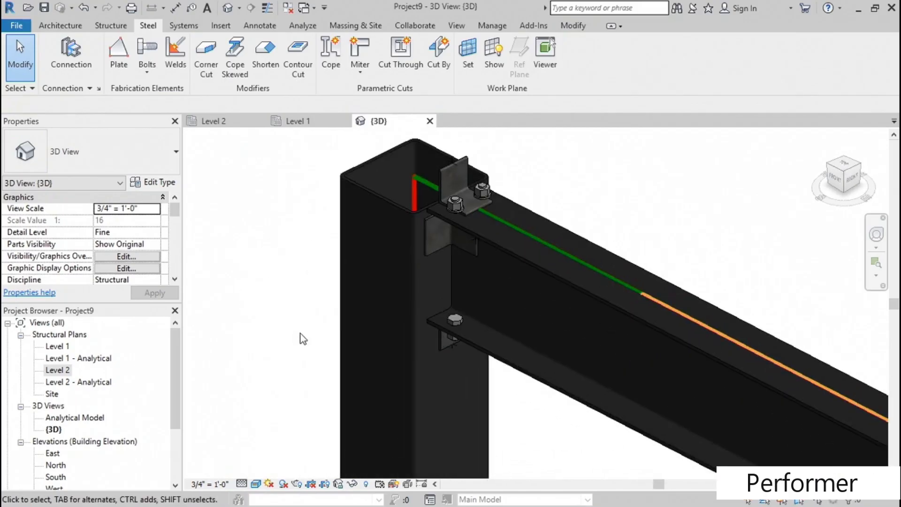
- In the Column beam seat angle connection's parameters, set the top fixing to none and the side fixing length to 6"
click(460, 247)
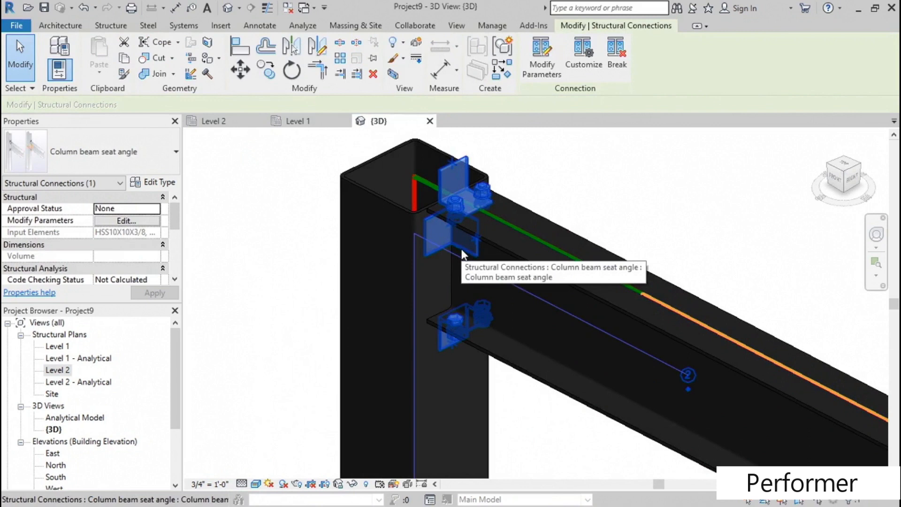
click(542, 64)
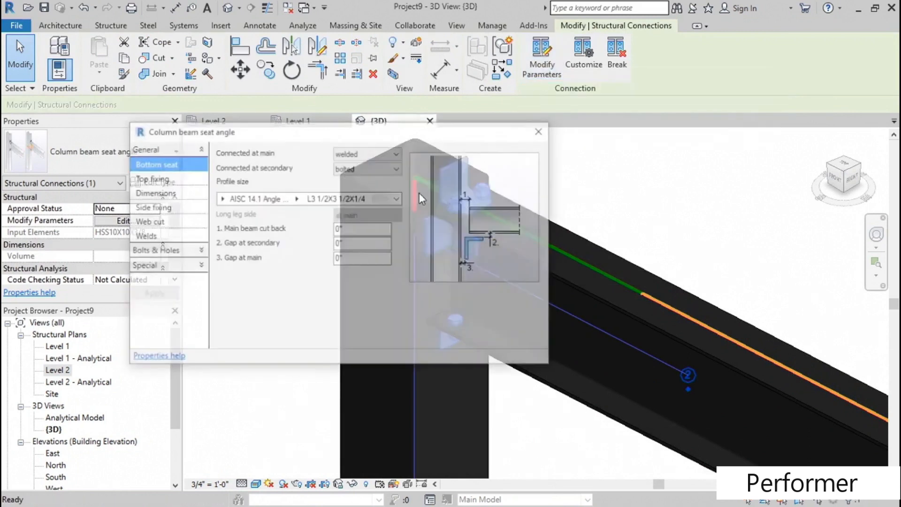
drag(409, 123, 308, 110)
click(548, 184)
middle_drag(565, 195, 693, 213)
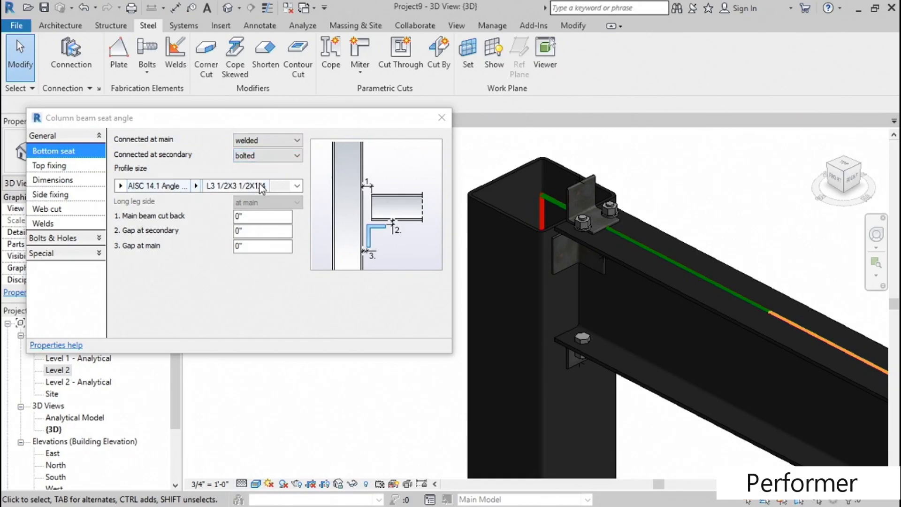
click(58, 165)
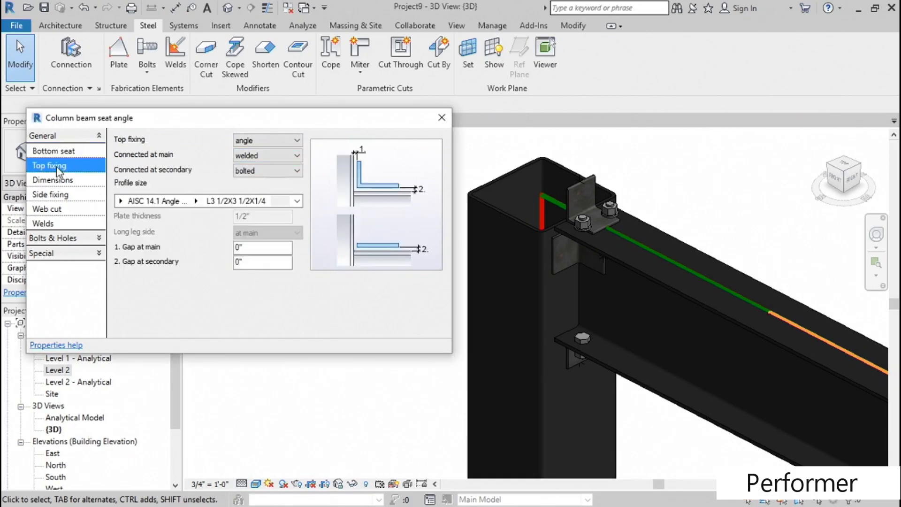
click(293, 143)
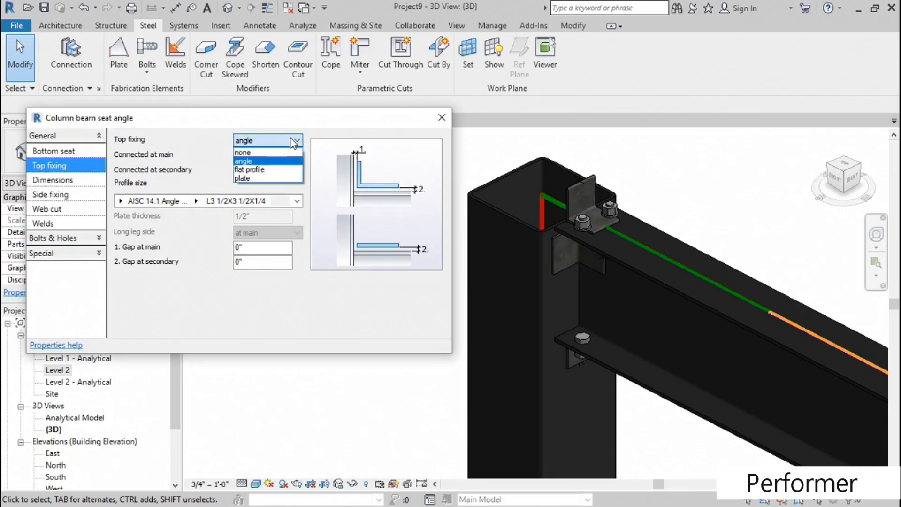
click(254, 152)
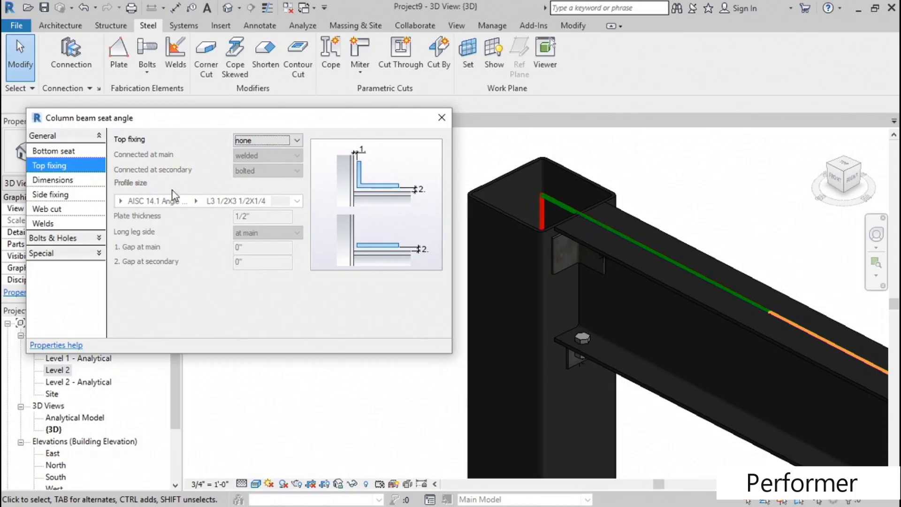
click(64, 184)
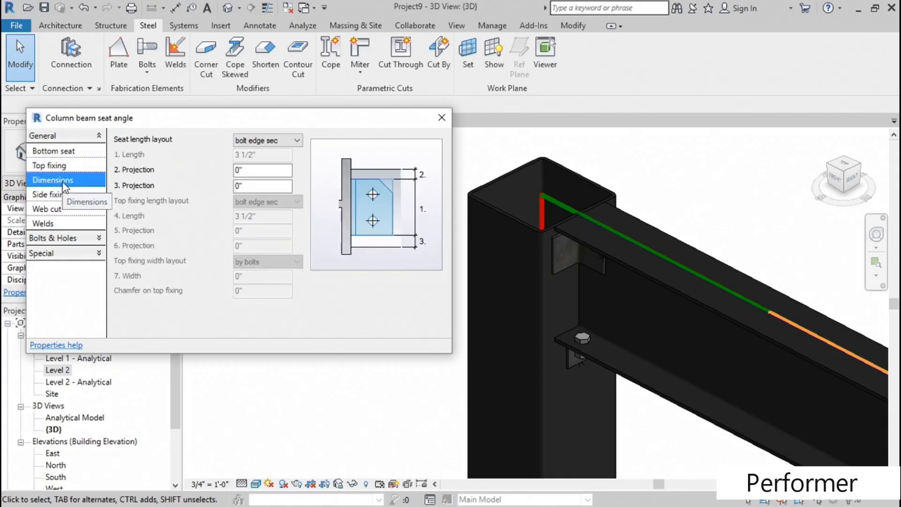
click(60, 196)
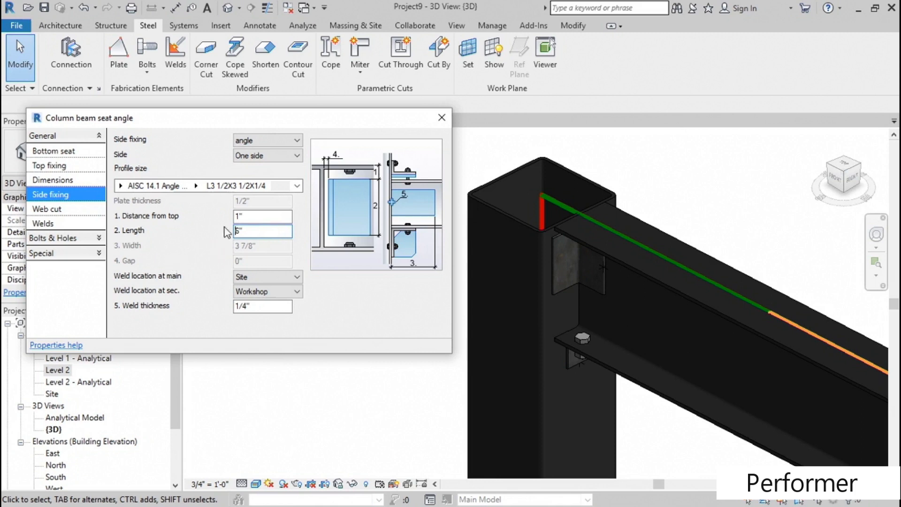
- Review the seat angle connection's web cut, weld, bolt distance, bolt and slotted hole settings, and close its parameters
click(55, 213)
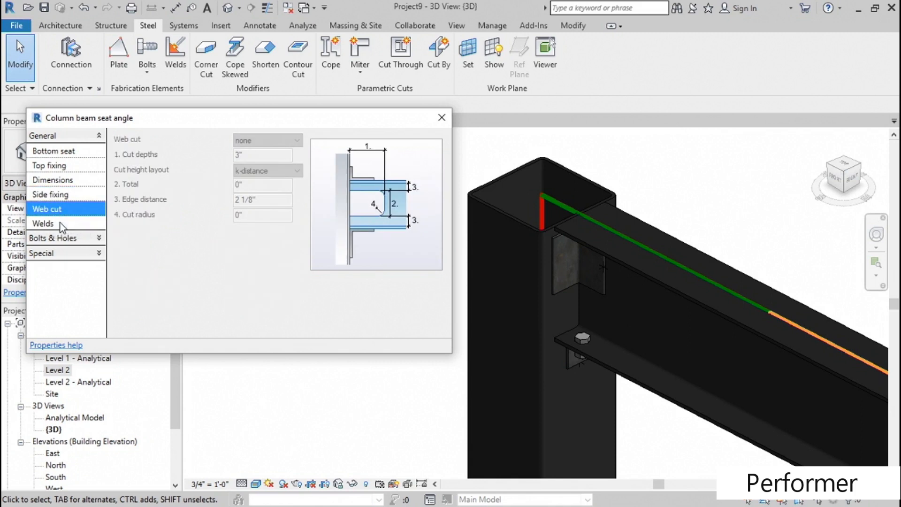
click(68, 223)
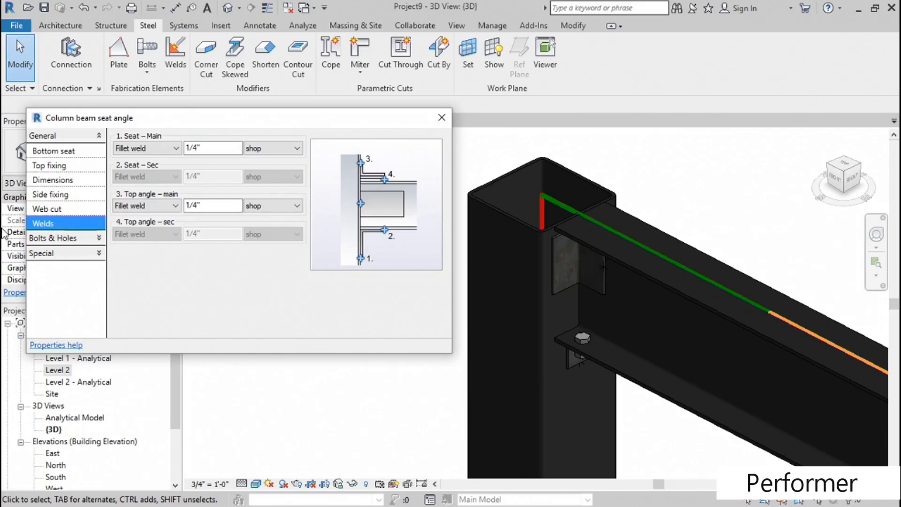
click(75, 238)
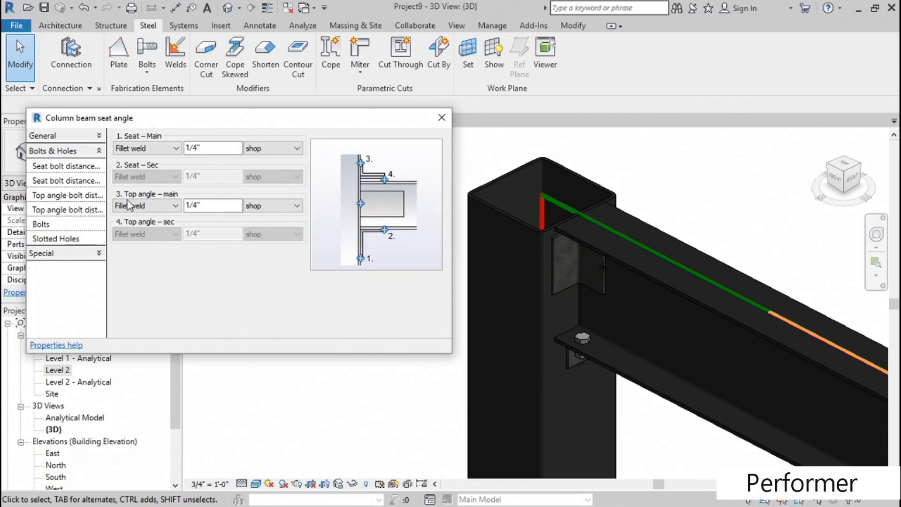
click(163, 149)
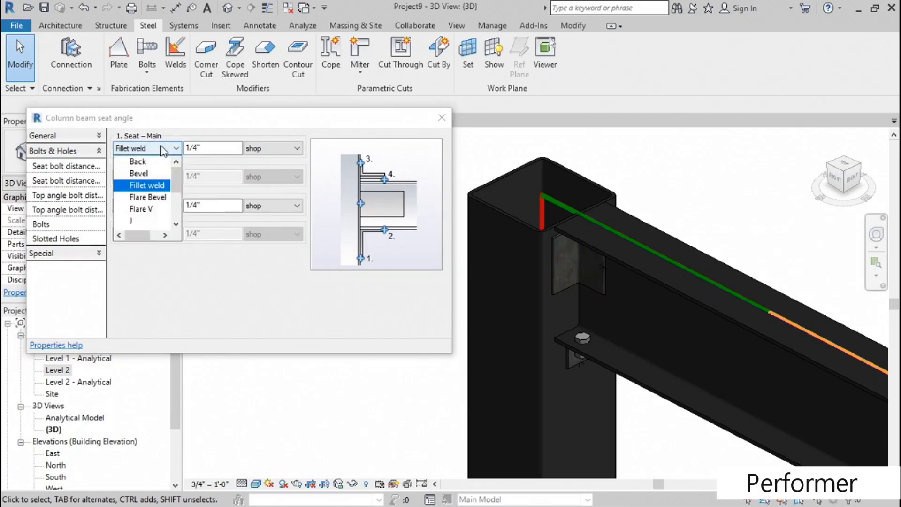
click(64, 168)
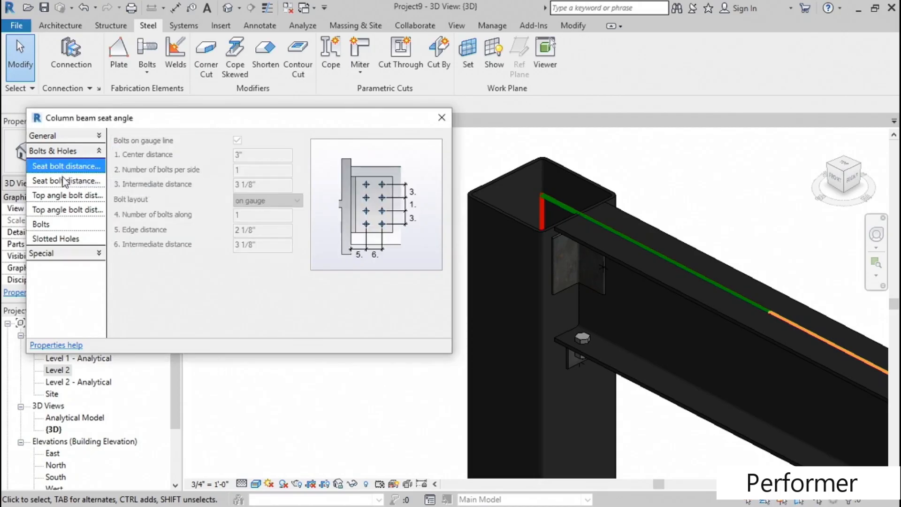
click(64, 181)
click(63, 195)
click(64, 210)
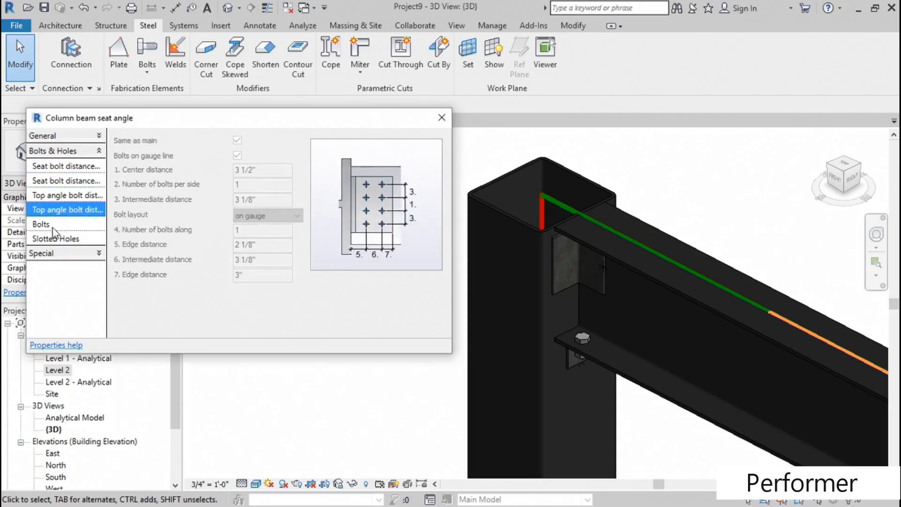
click(54, 225)
click(65, 239)
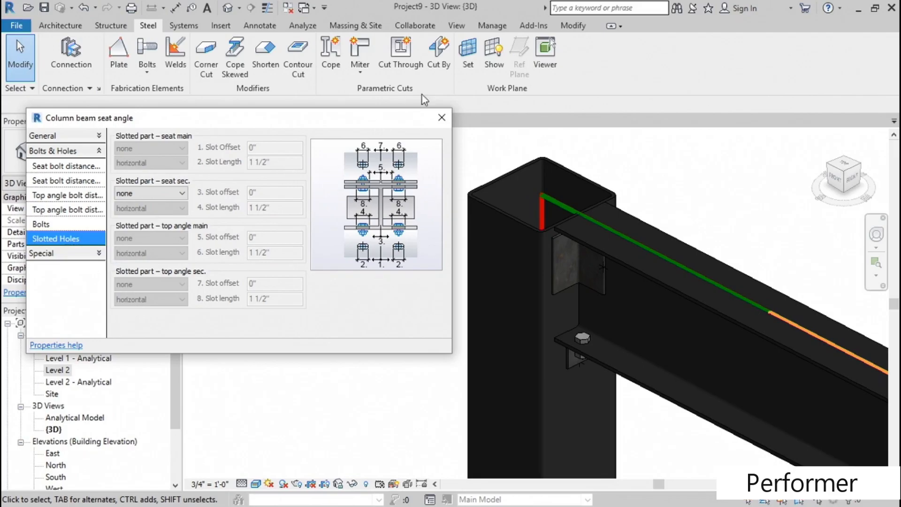
click(442, 118)
- Change the hollow column's type to the W Shapes-Column W10X33 and deselect it
middle_drag(399, 255, 316, 232)
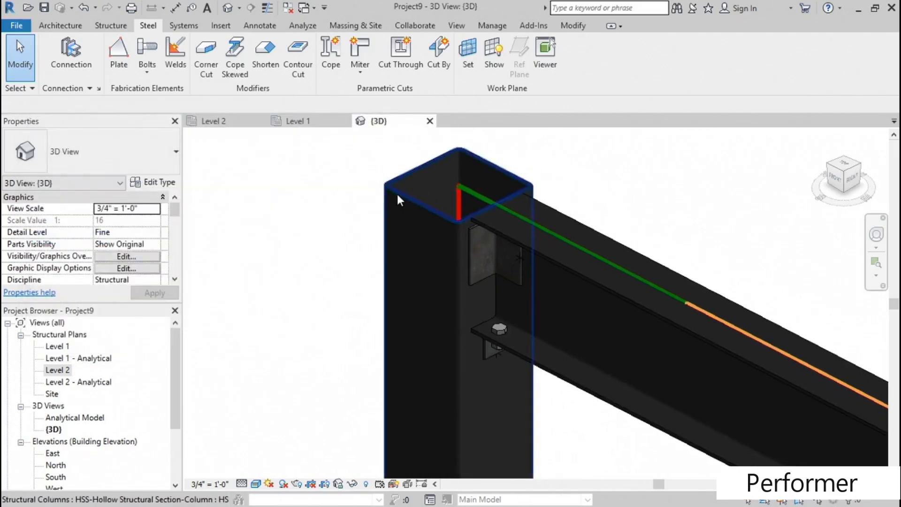
click(397, 193)
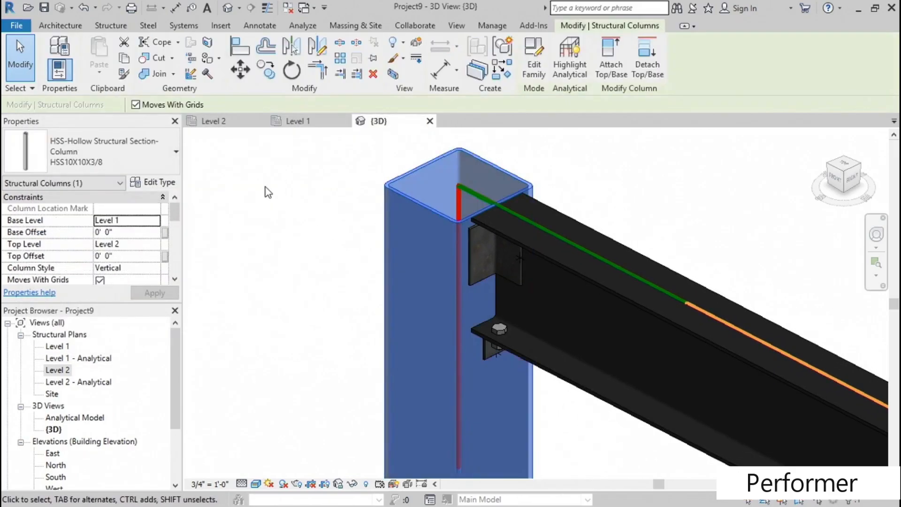
click(156, 153)
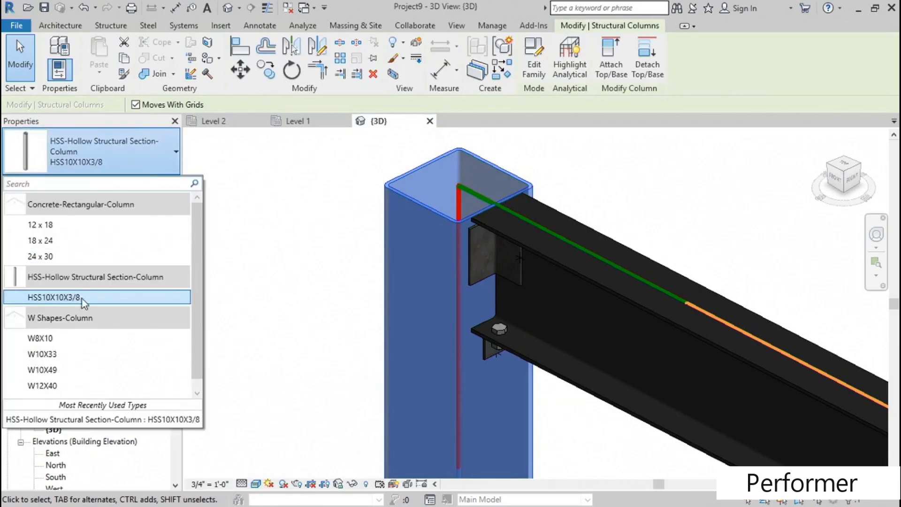
click(368, 280)
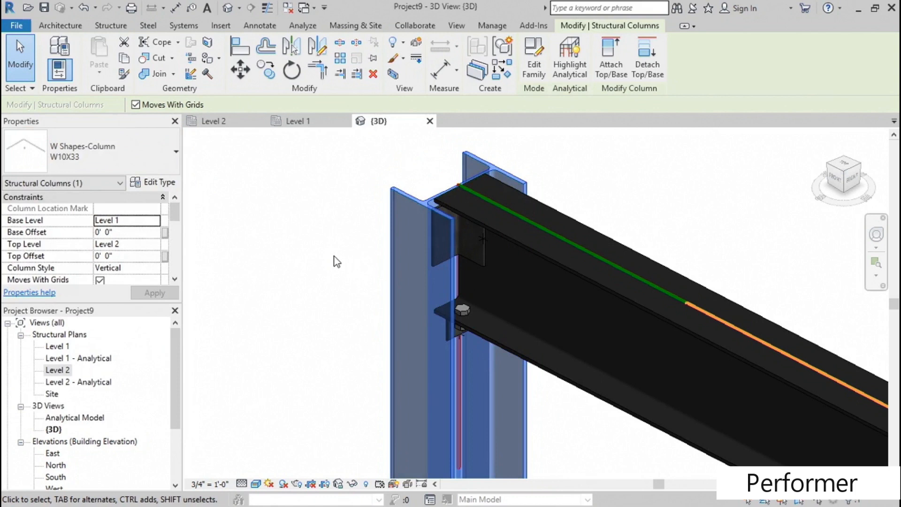
click(337, 261)
- Rotate the W10X33 column 90 degrees so the beam meets its flange, and deselect it
shift+middle_drag(337, 258, 381, 282)
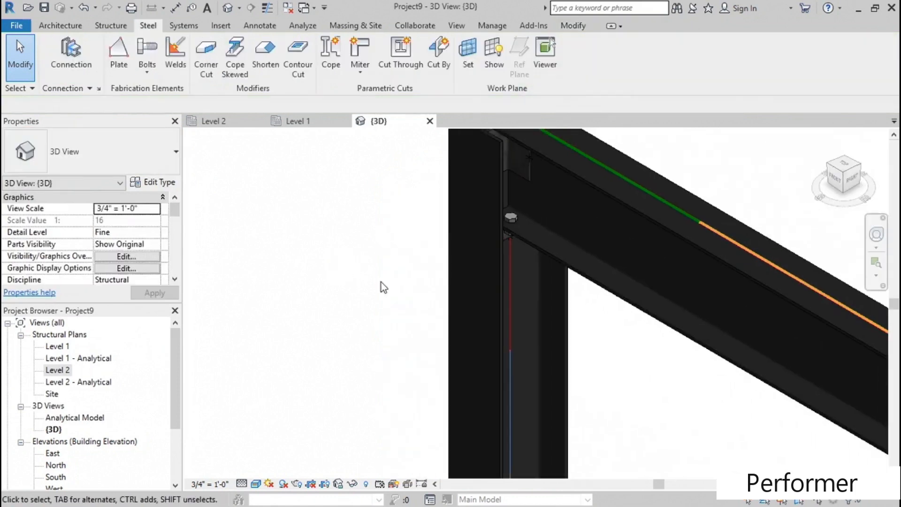
click(496, 286)
middle_drag(370, 234, 284, 282)
key(space)
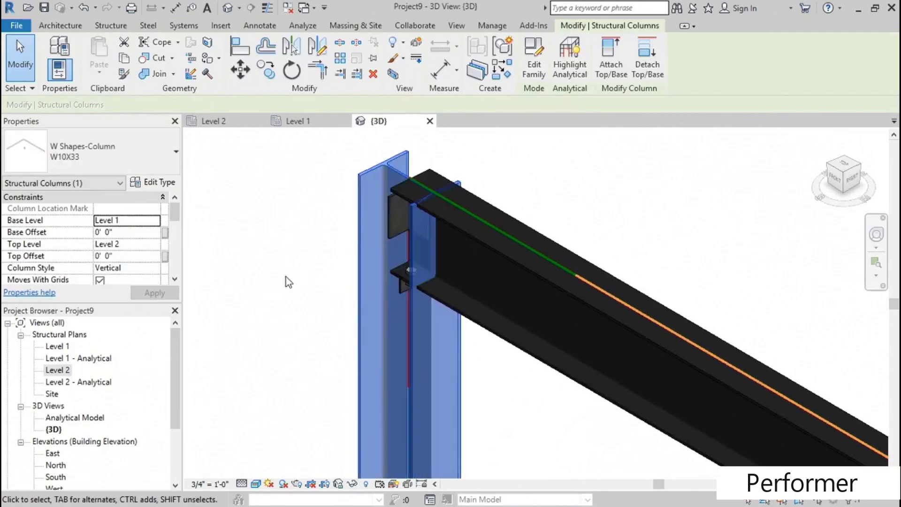
scroll(450, 158, up, 3)
scroll(454, 163, up, 1)
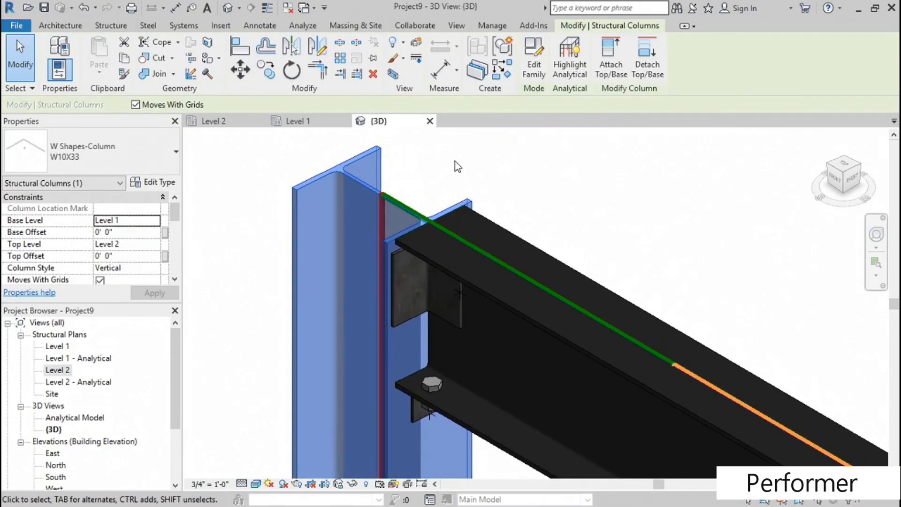
scroll(458, 166, down, 1)
click(585, 165)
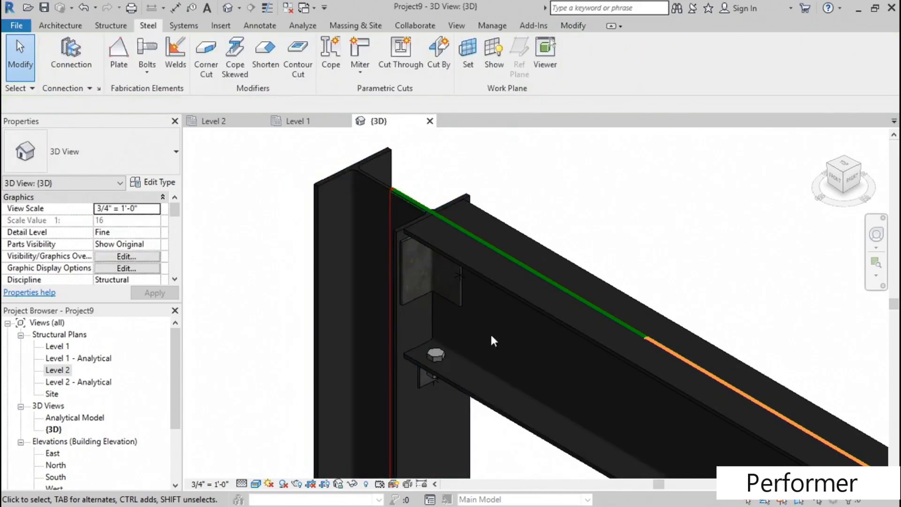
- Change the beam-to-column connection's type from Column beam seat angle to Column beam seat T
click(460, 303)
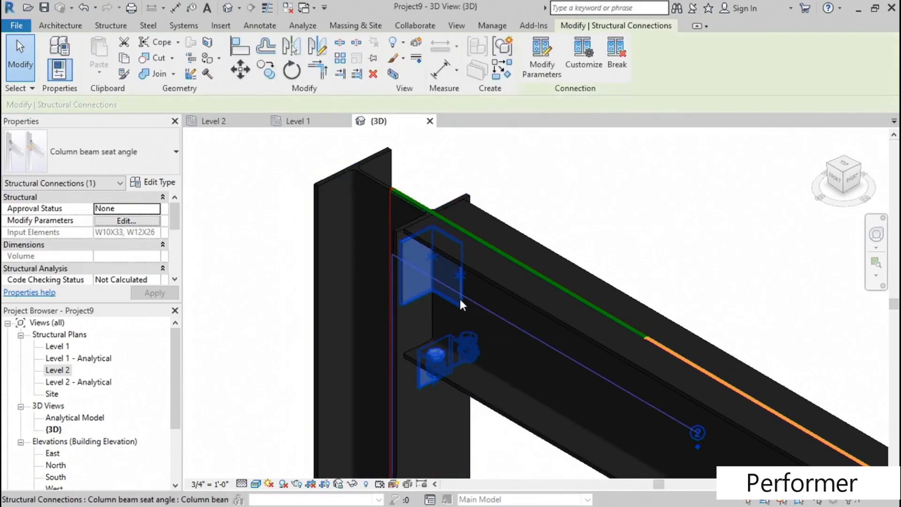
click(162, 164)
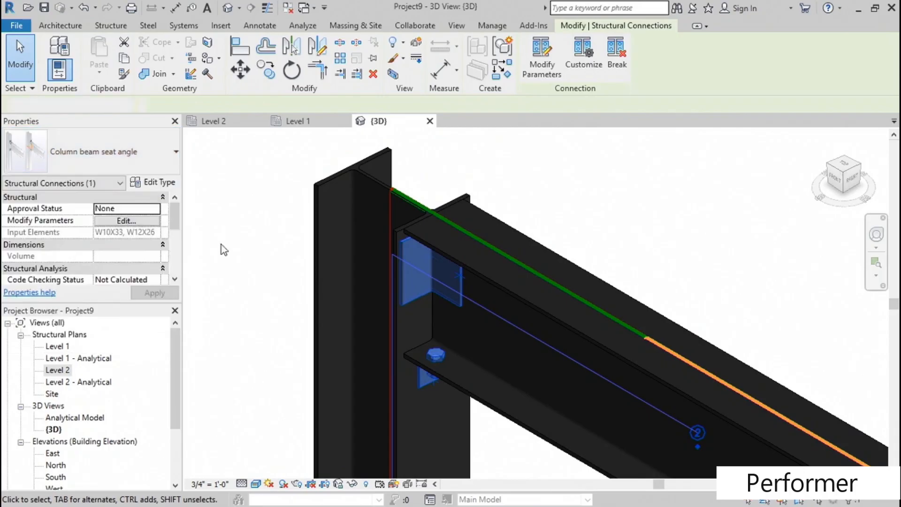
middle_drag(254, 265, 253, 185)
scroll(253, 185, down, 1)
shift+middle_drag(496, 424, 447, 364)
click(138, 182)
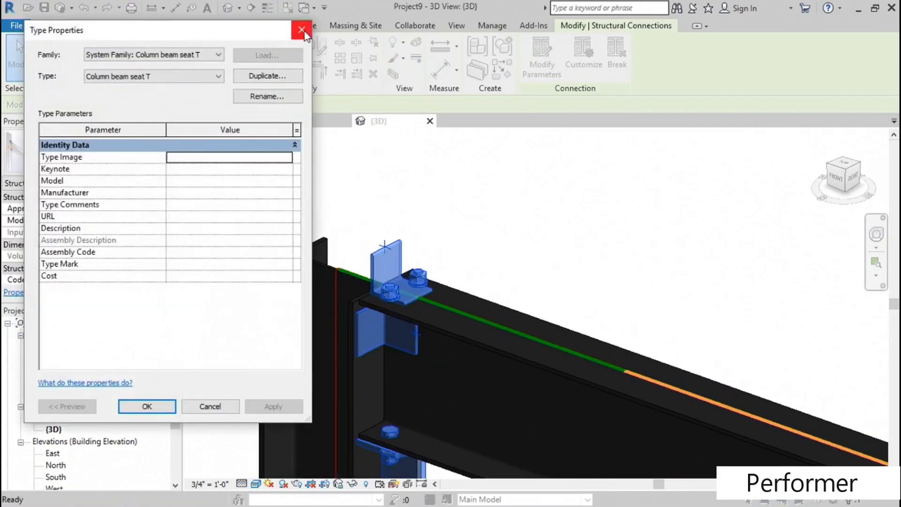
click(302, 31)
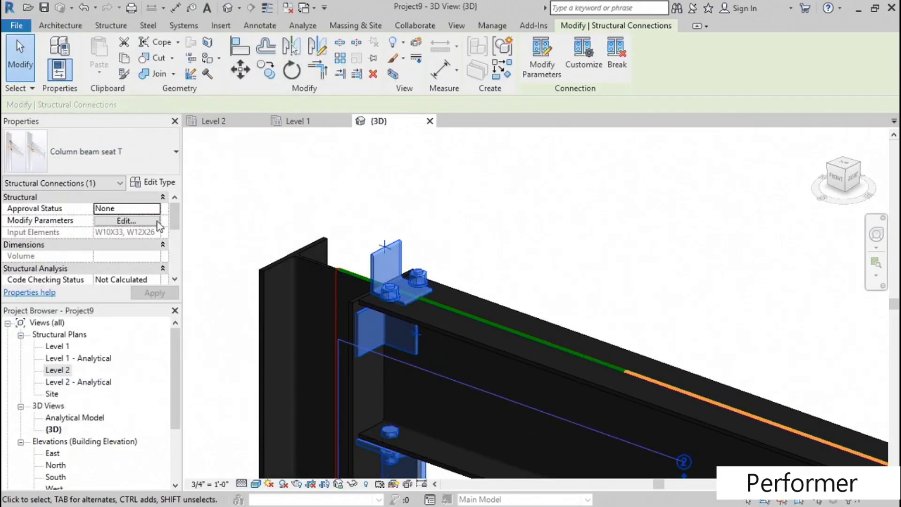
- Set the top fixing of the Column beam seat T connection to none in its parameters
click(127, 225)
click(50, 91)
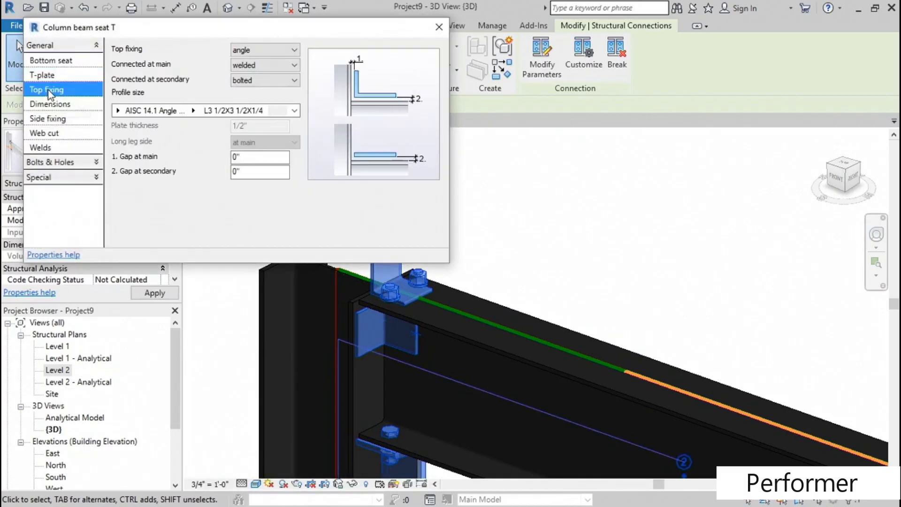
click(263, 50)
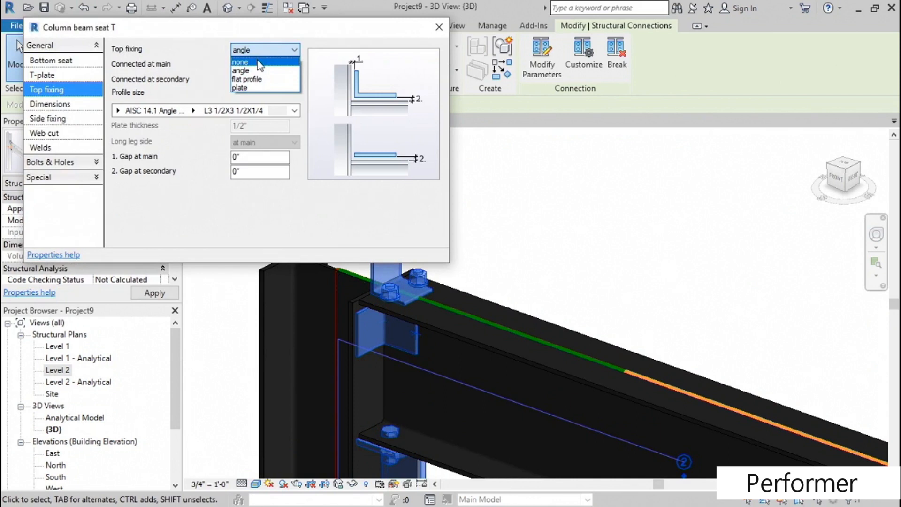
click(254, 88)
click(263, 52)
click(257, 59)
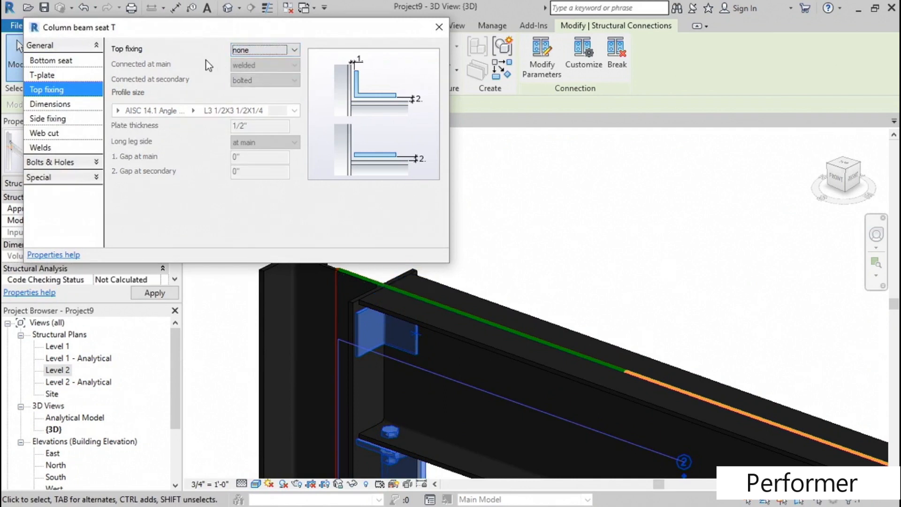
- Close the Column beam seat T parameters, deselect the connection and inspect the joint from another angle
click(439, 27)
scroll(464, 234, down, 3)
click(508, 450)
shift+middle_drag(509, 450, 423, 303)
scroll(401, 240, up, 2)
shift+middle_drag(402, 240, 445, 425)
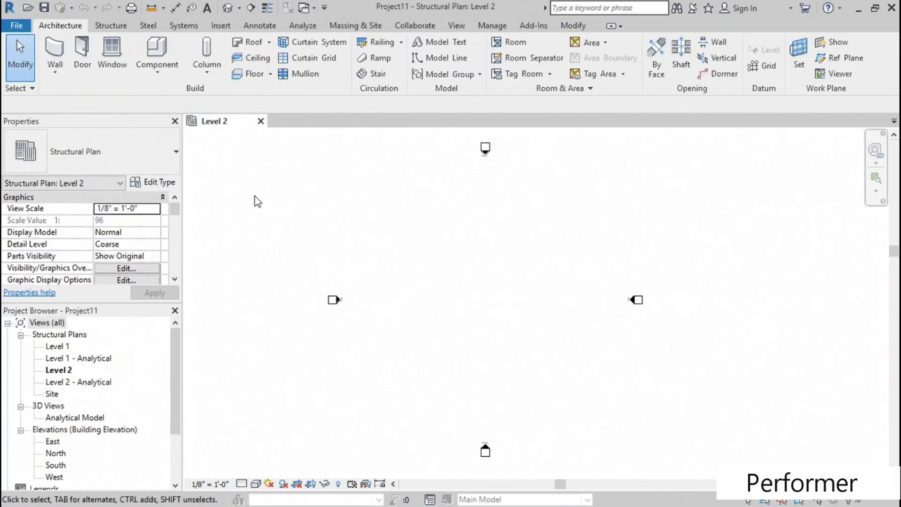
- Draw a vertical W12X26 beam about 26' long in the Level 2 structural plan of the new project
click(112, 28)
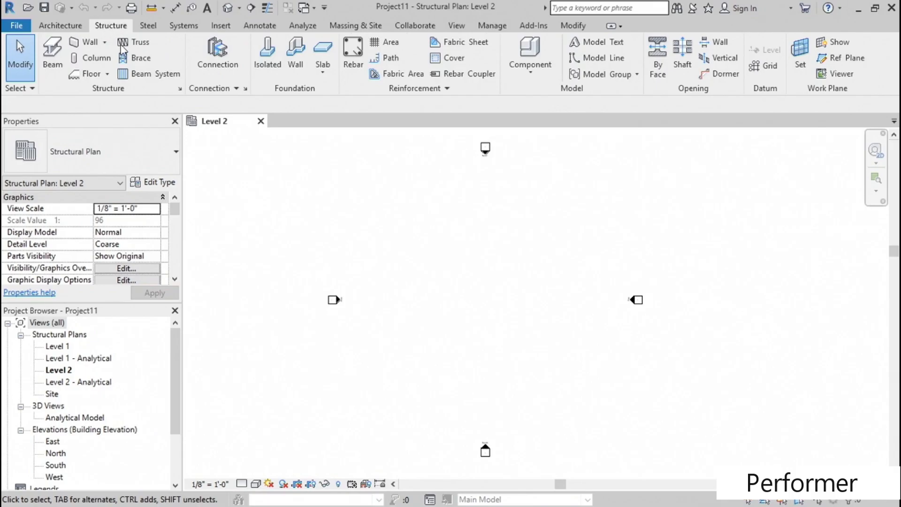
click(59, 62)
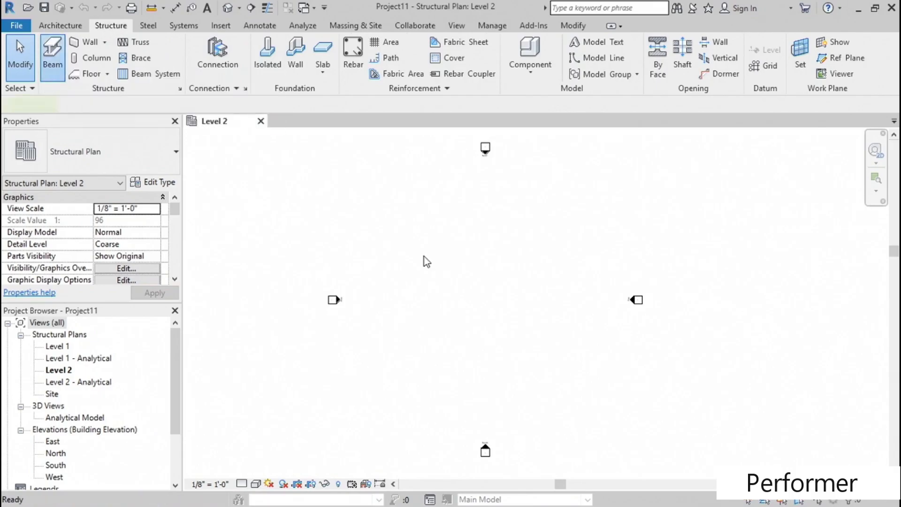
click(413, 243)
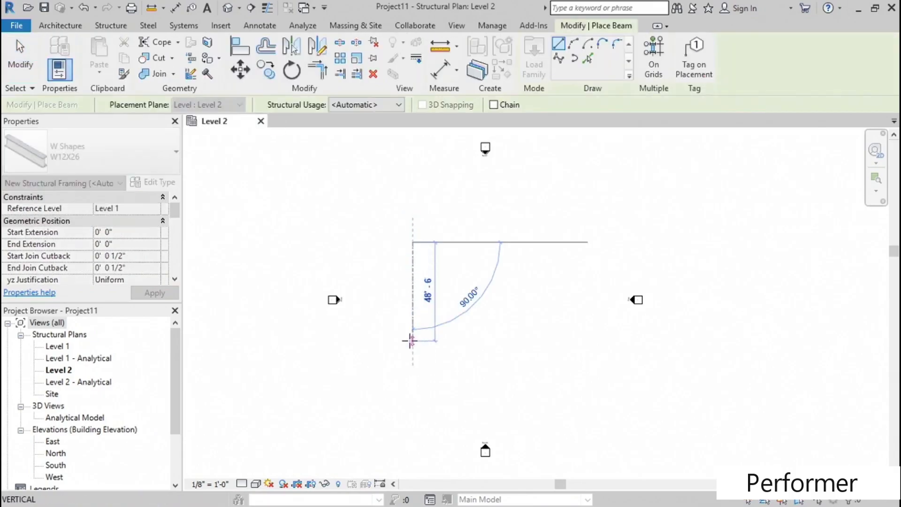
click(411, 312)
scroll(413, 263, up, 3)
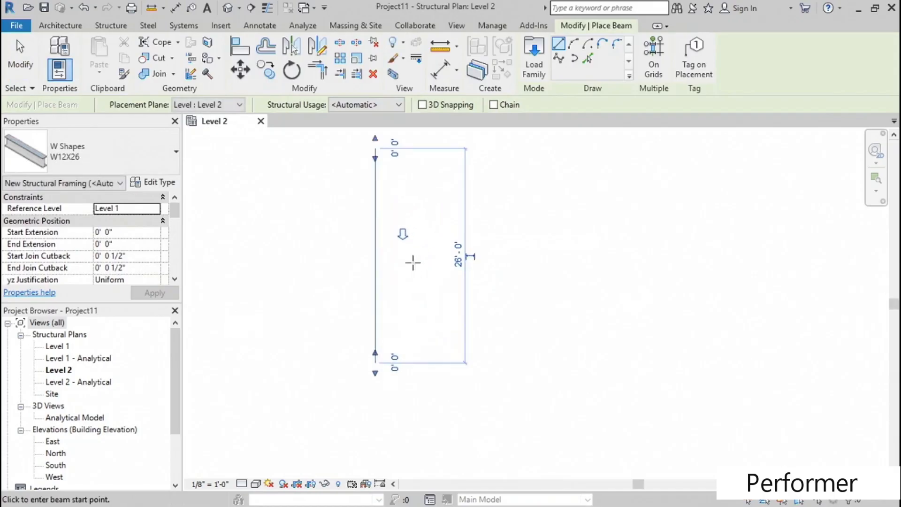
- Draw a shorter horizontal W12X26 beam from the vertical beam's midpoint out to its right side, and finish beam placement
click(376, 255)
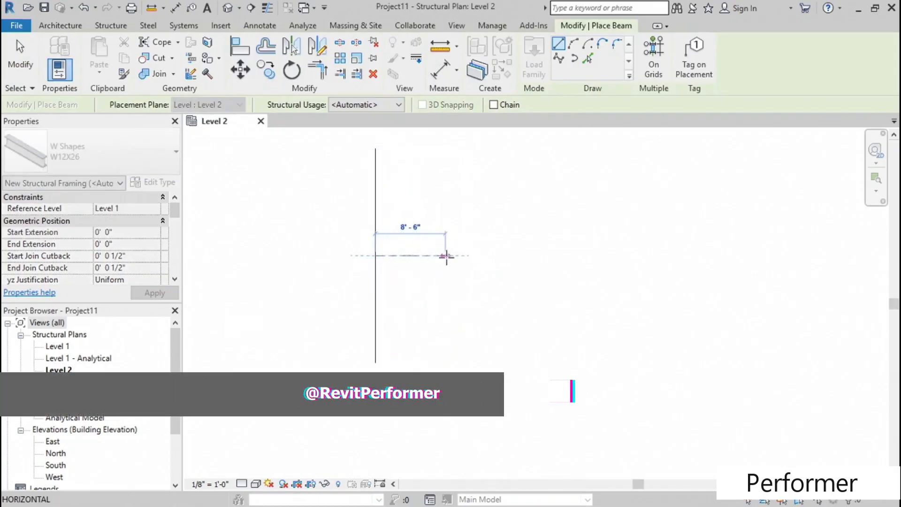
click(475, 256)
key(Escape)
key(Escape)
middle_drag(404, 207, 430, 233)
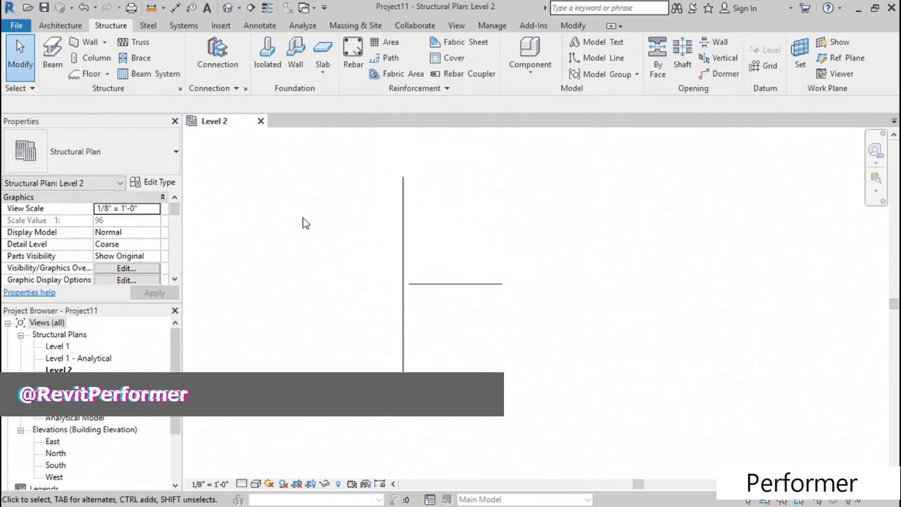
- Show the two beams' junction in the default 3D view and set the view scale to 3/4" = 1'-0"
click(228, 8)
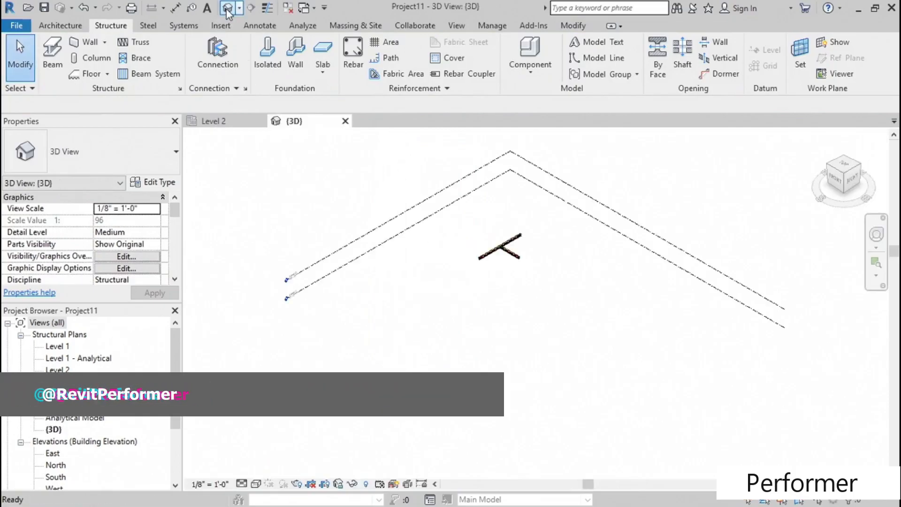
scroll(412, 258, up, 5)
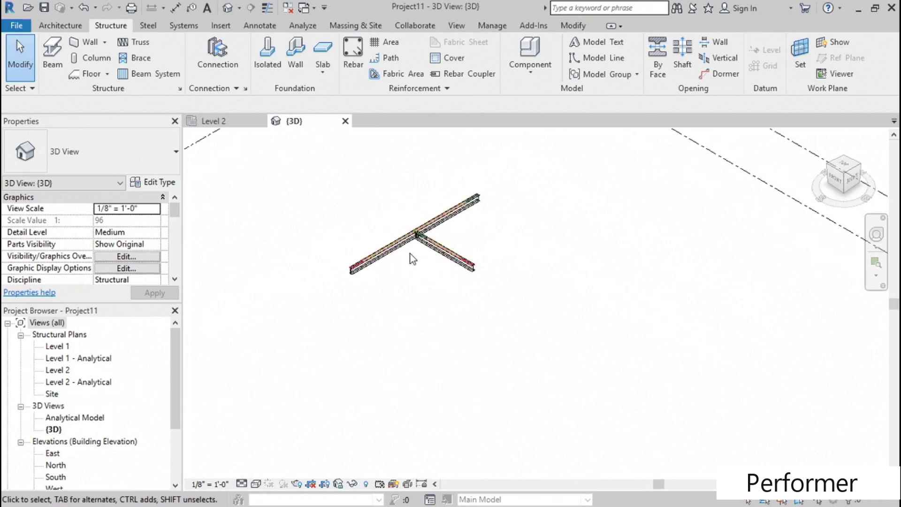
middle_drag(412, 256, 390, 310)
scroll(390, 309, up, 3)
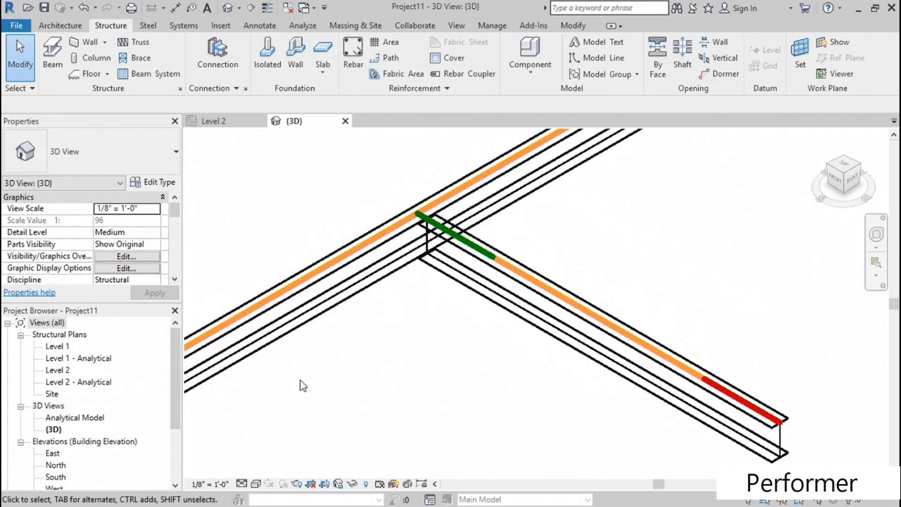
click(210, 483)
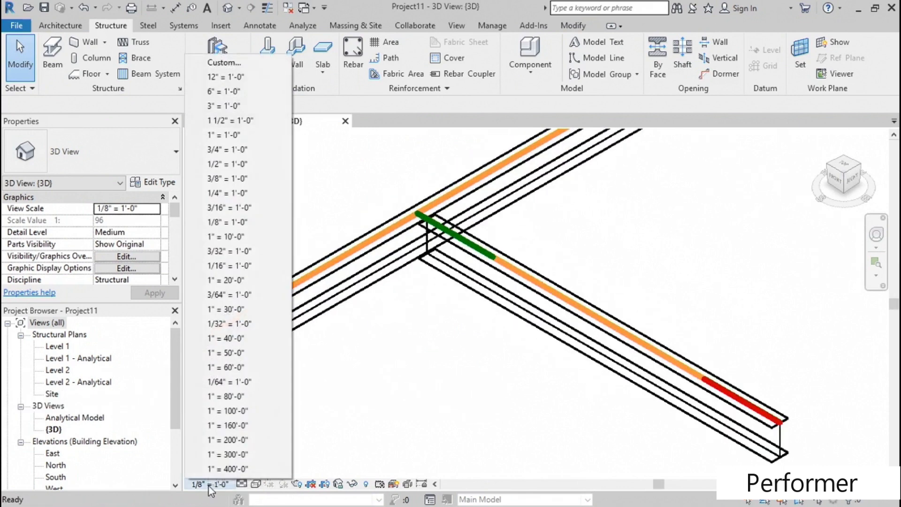
click(227, 147)
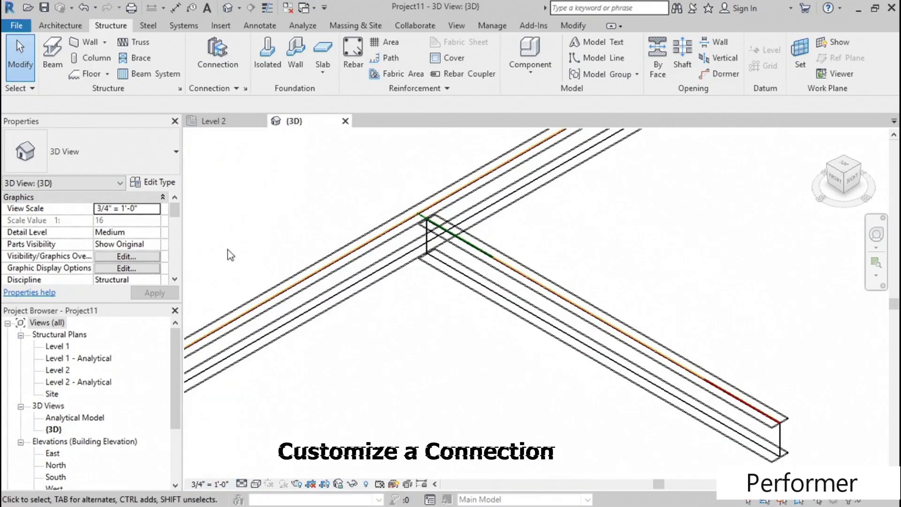
- Set the 3D view's detail level to Fine and its visual style to Realistic
click(241, 484)
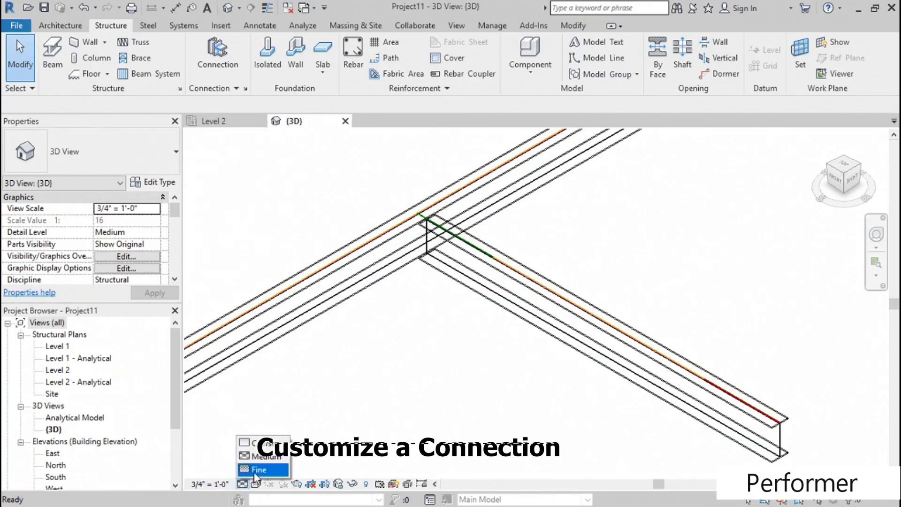
click(255, 470)
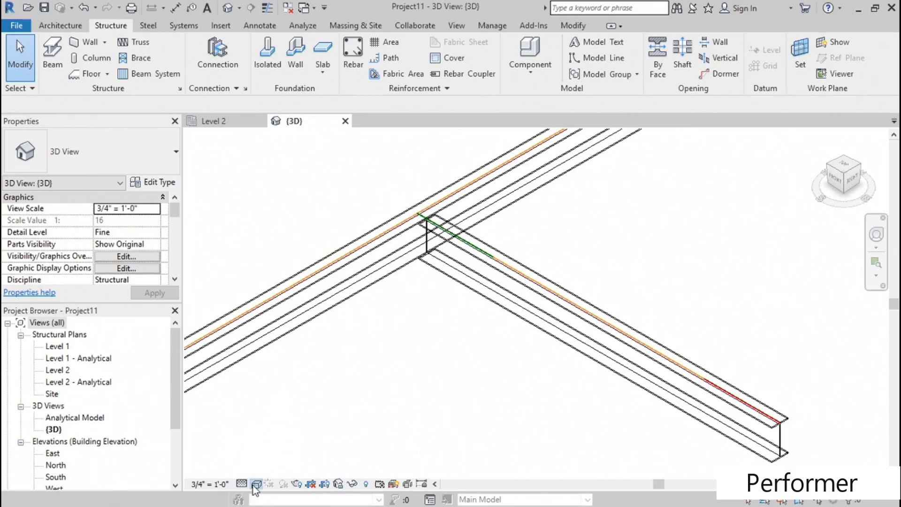
click(256, 484)
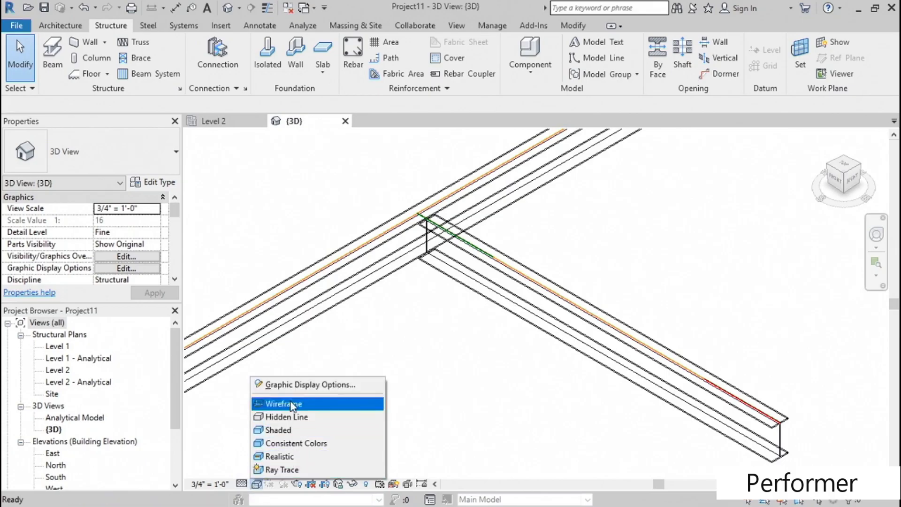
click(282, 456)
scroll(379, 360, up, 3)
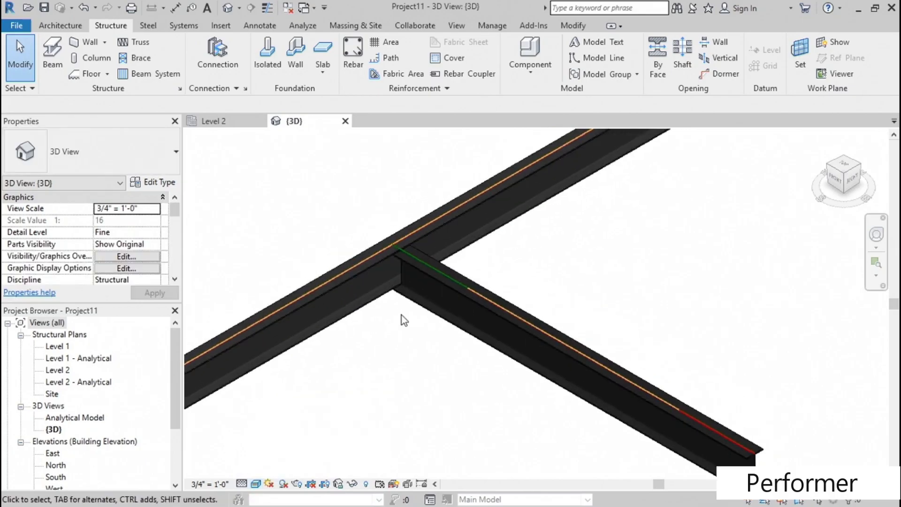
- Load the Clip angle connection into the project through the structural connection settings
click(245, 89)
drag(377, 157, 376, 179)
click(257, 173)
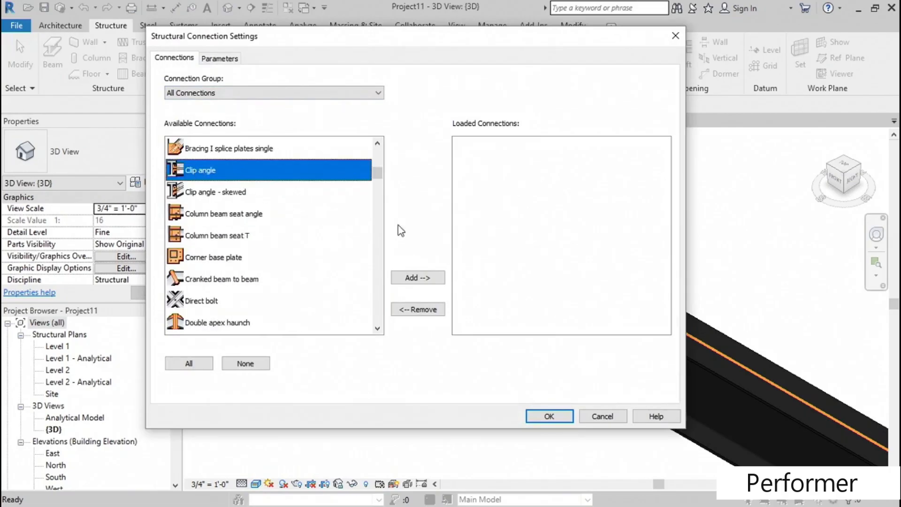
click(417, 278)
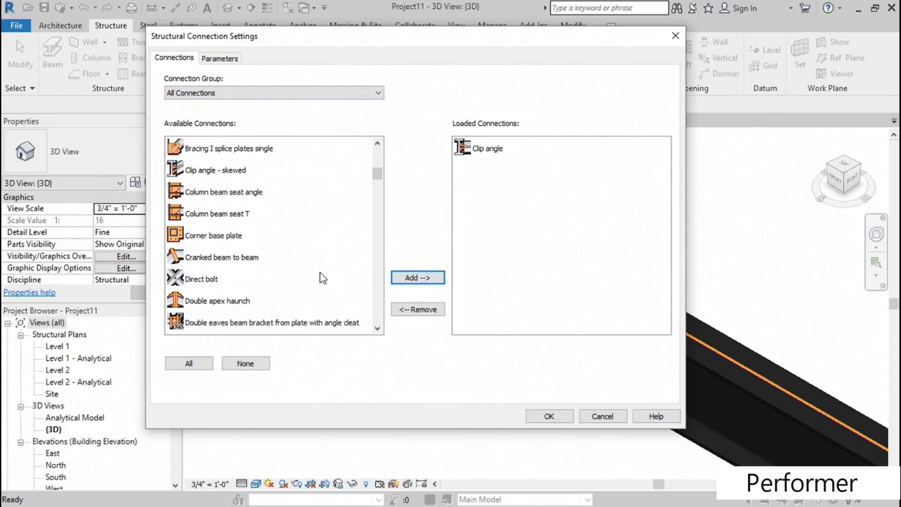
click(550, 414)
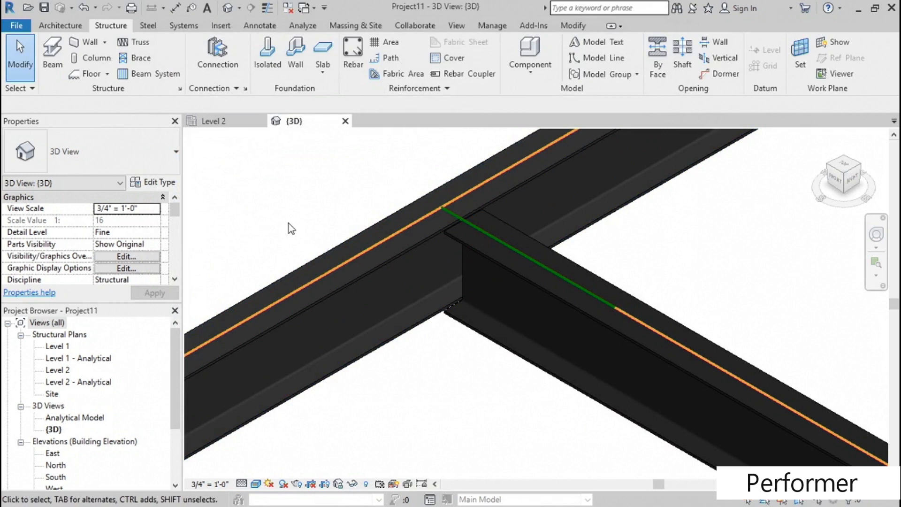
- Place a Clip angle connection between the long main beam and the shorter perpendicular beam
click(218, 60)
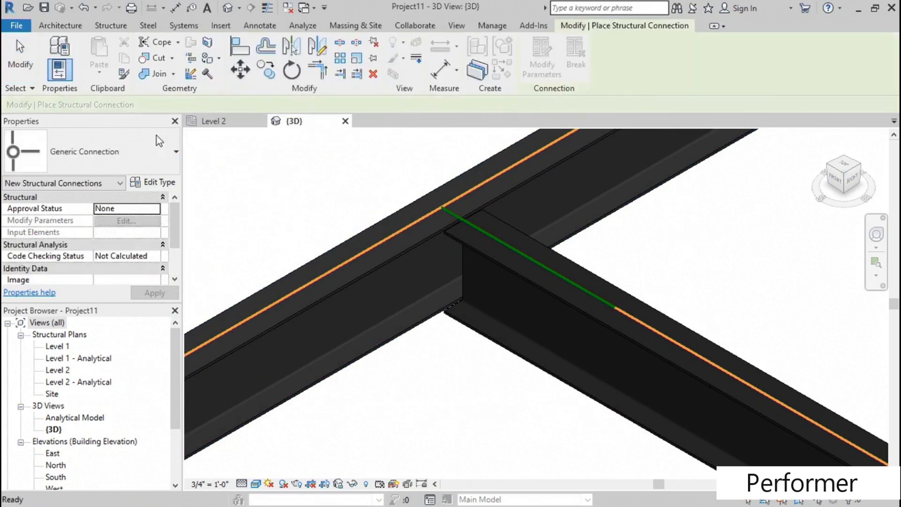
click(133, 151)
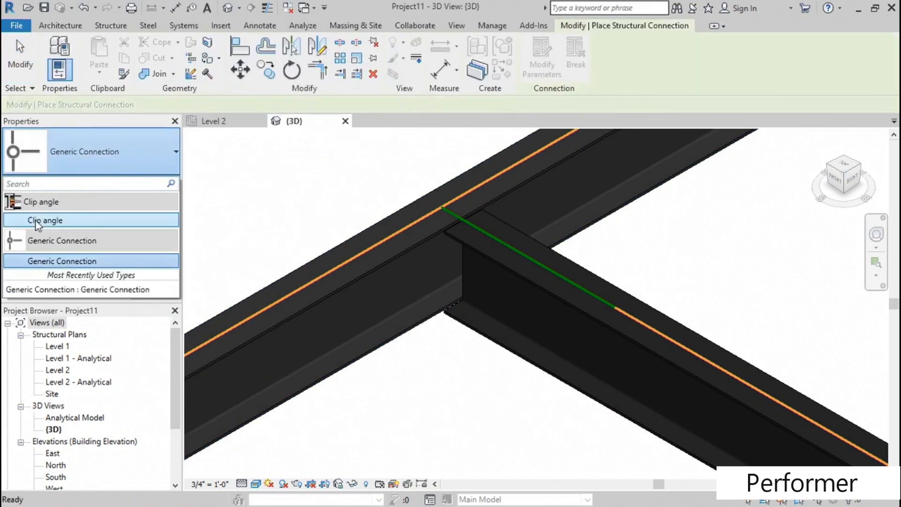
click(54, 225)
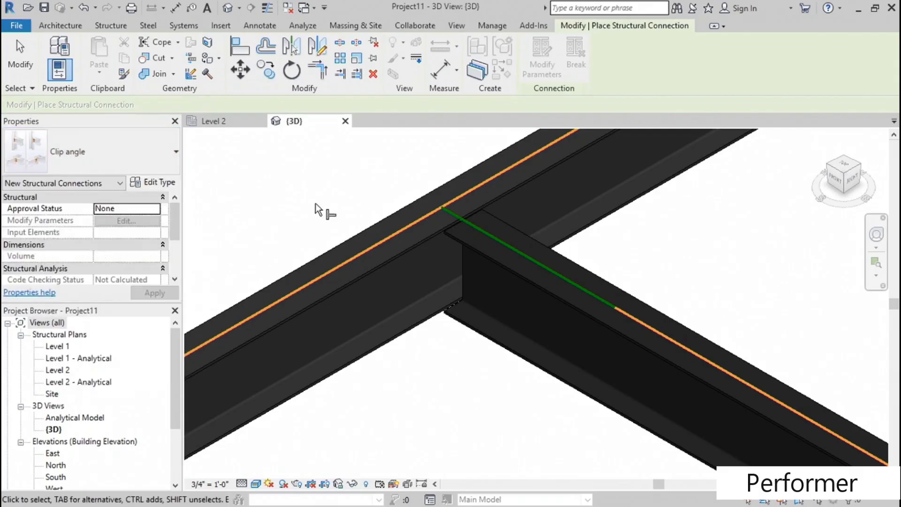
click(381, 215)
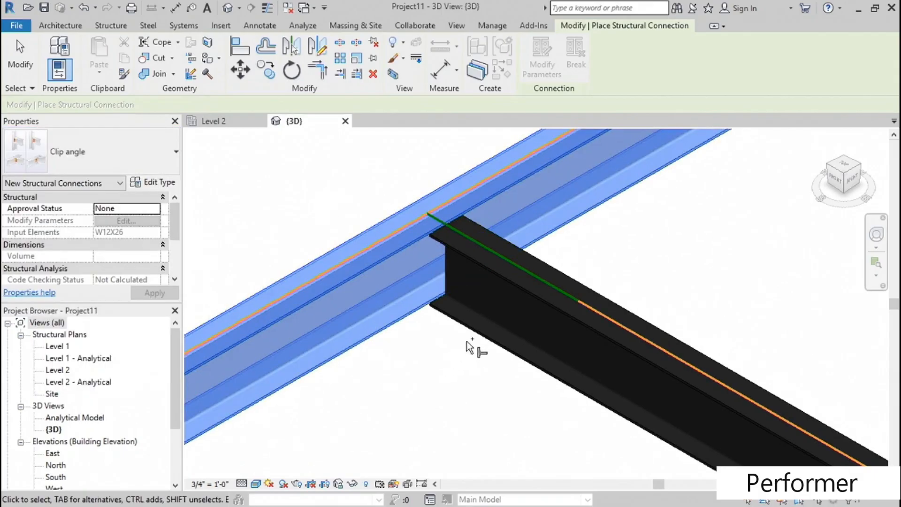
click(477, 334)
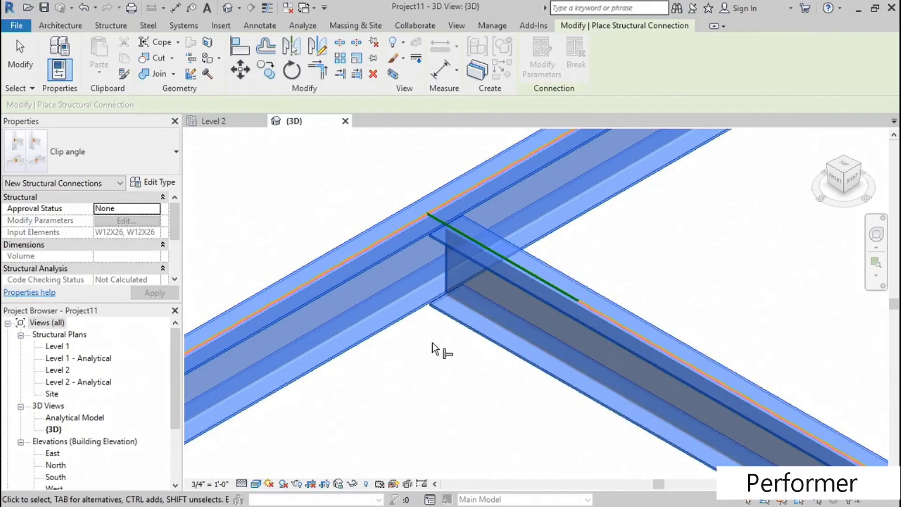
key(Return)
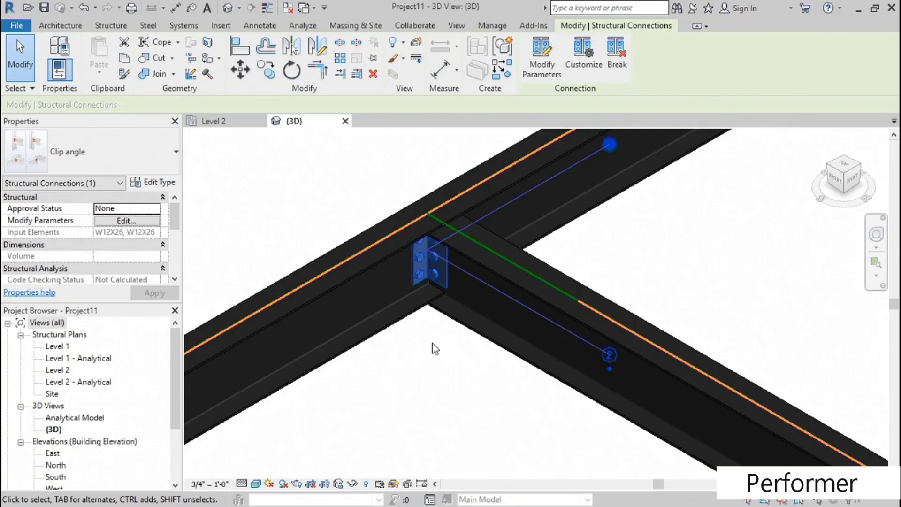
- Set the clip angle connection's angle profile size to L5X3X5/16 in its parameters
scroll(455, 342, up, 3)
middle_drag(412, 318, 421, 376)
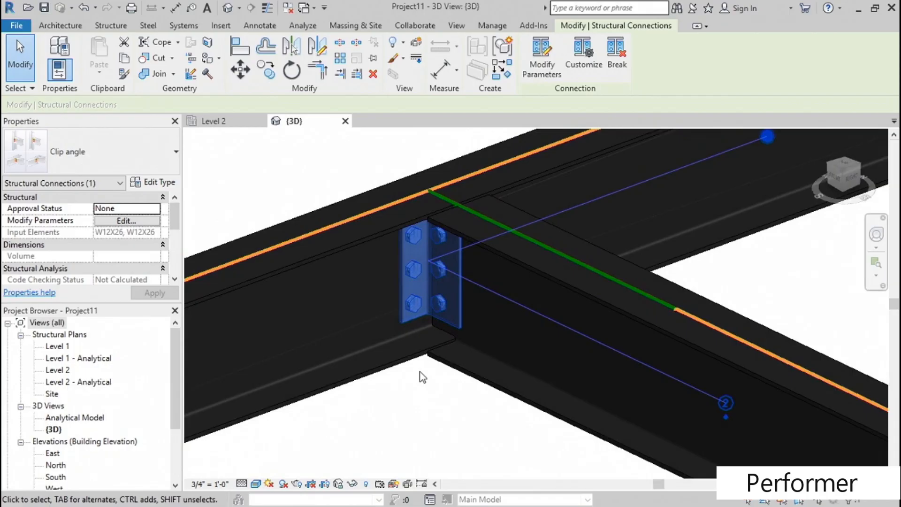
click(542, 56)
click(272, 133)
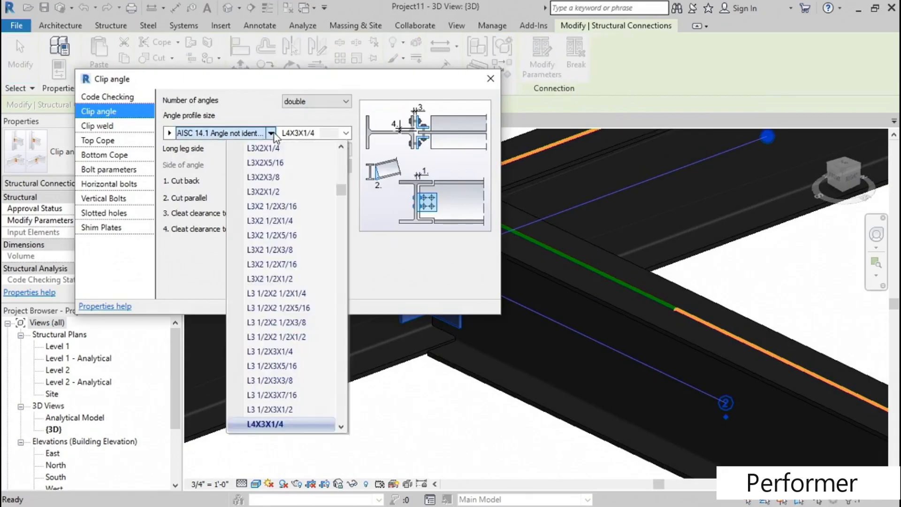
click(341, 427)
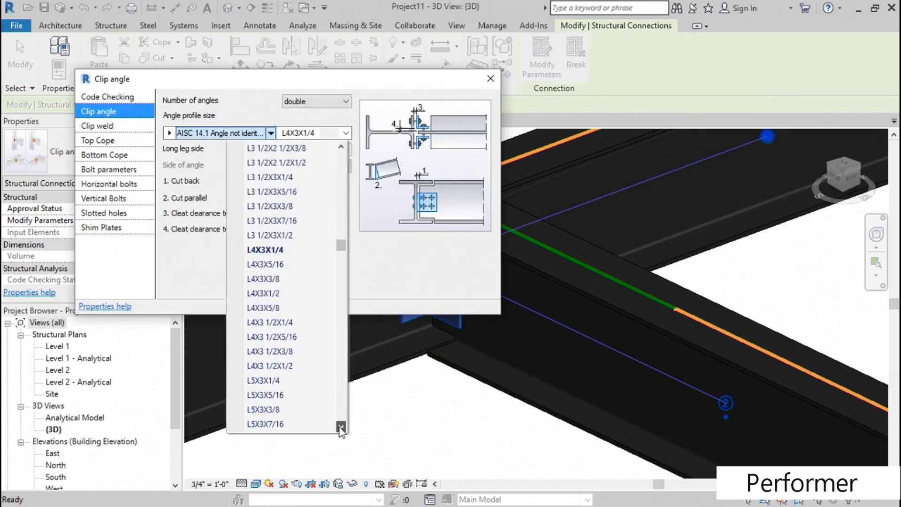
click(264, 396)
drag(354, 76, 379, 89)
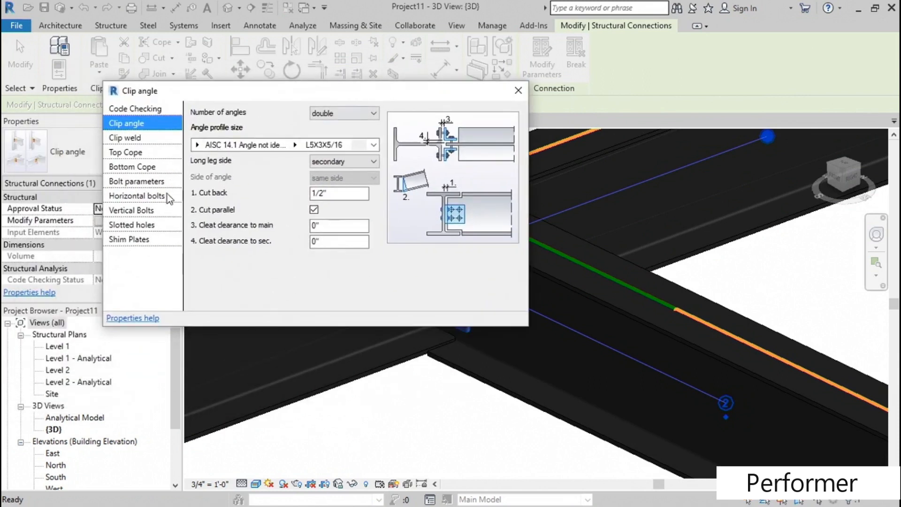
- Review the clip angle's bolt diameter choices, clip weld and top cope settings, close its parameters and deselect the connection
click(145, 185)
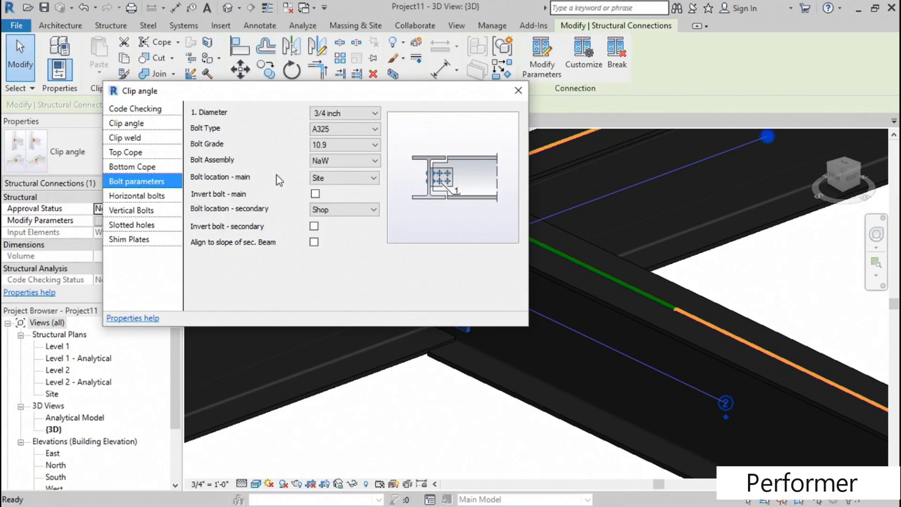
click(346, 113)
click(338, 140)
click(140, 137)
click(141, 154)
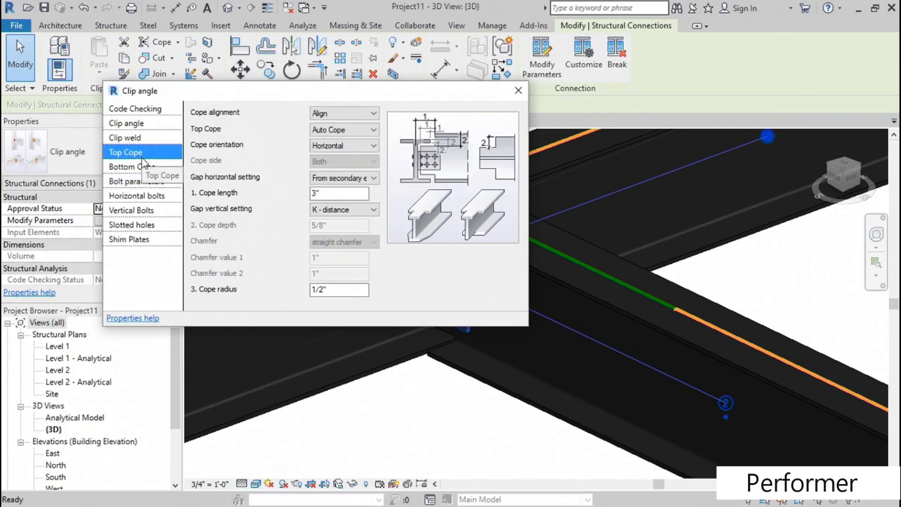
click(518, 90)
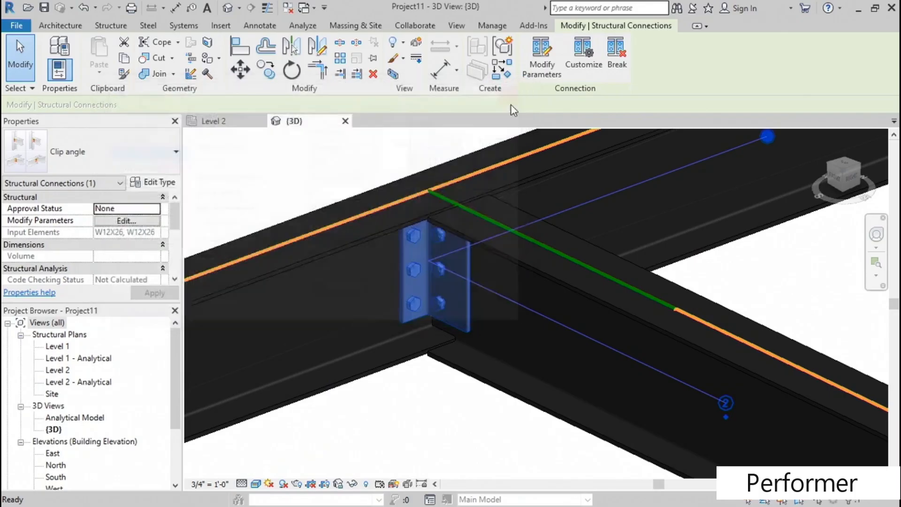
scroll(302, 176, up, 2)
click(302, 174)
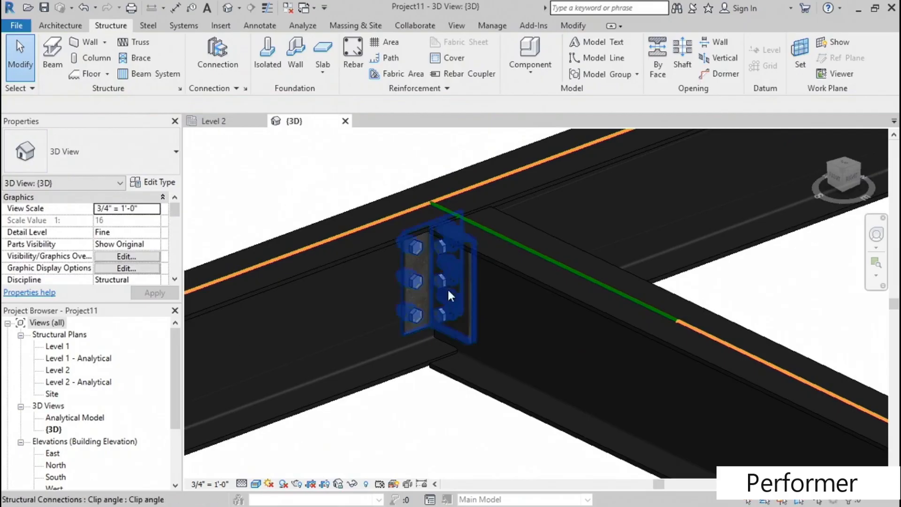
- Start a custom connection from the clip angle connection and replace its default name with one beginning "Ty"
click(471, 306)
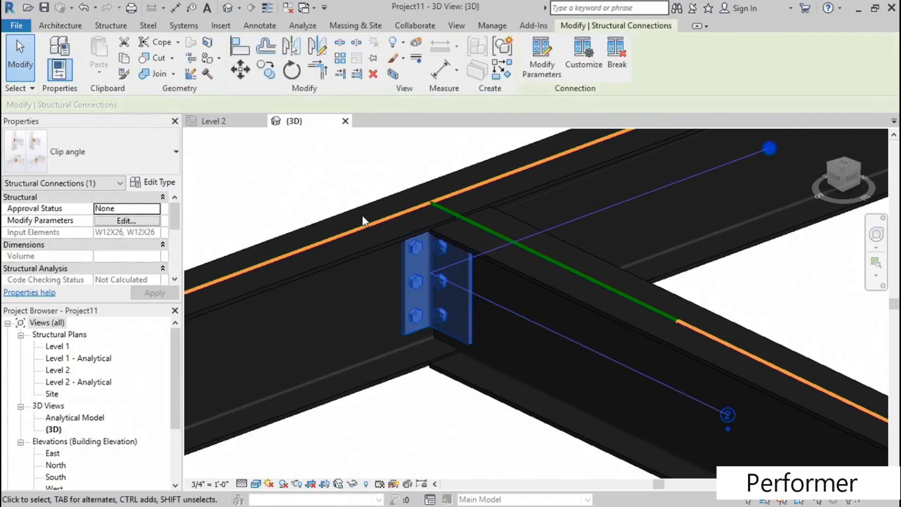
middle_drag(343, 184, 357, 198)
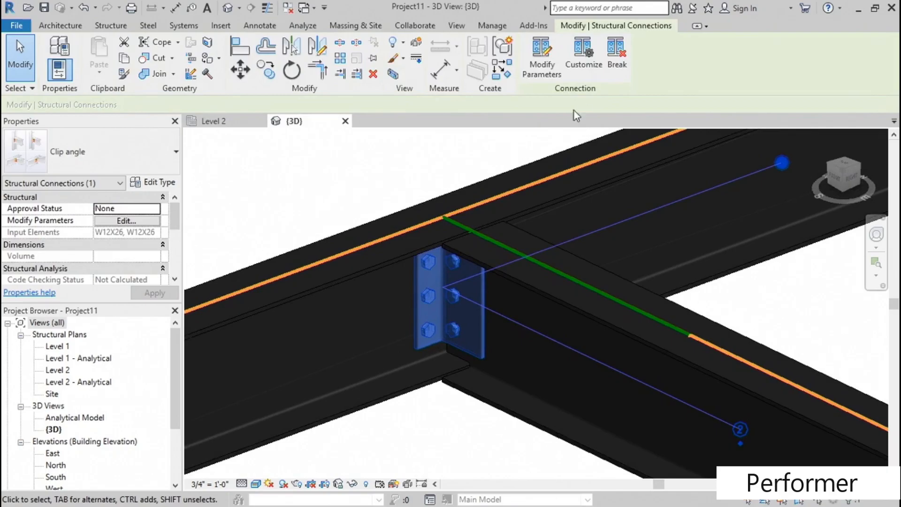
click(585, 67)
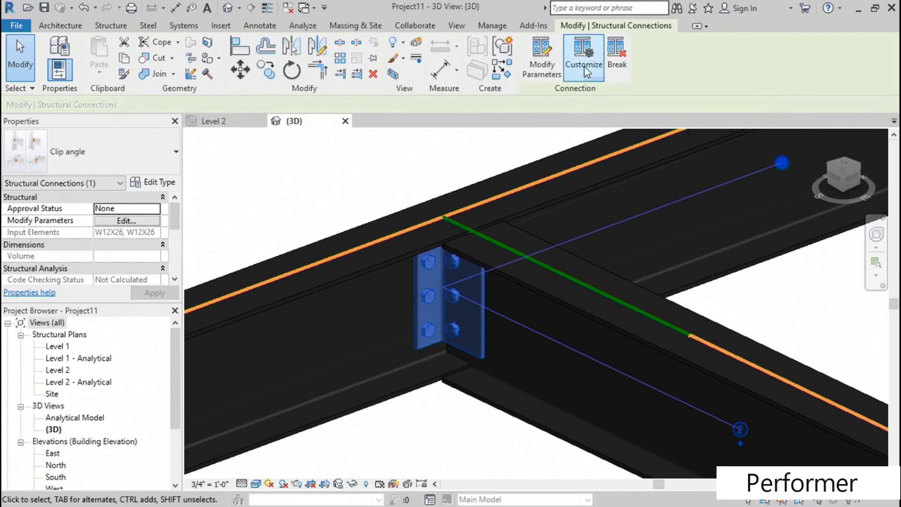
click(210, 143)
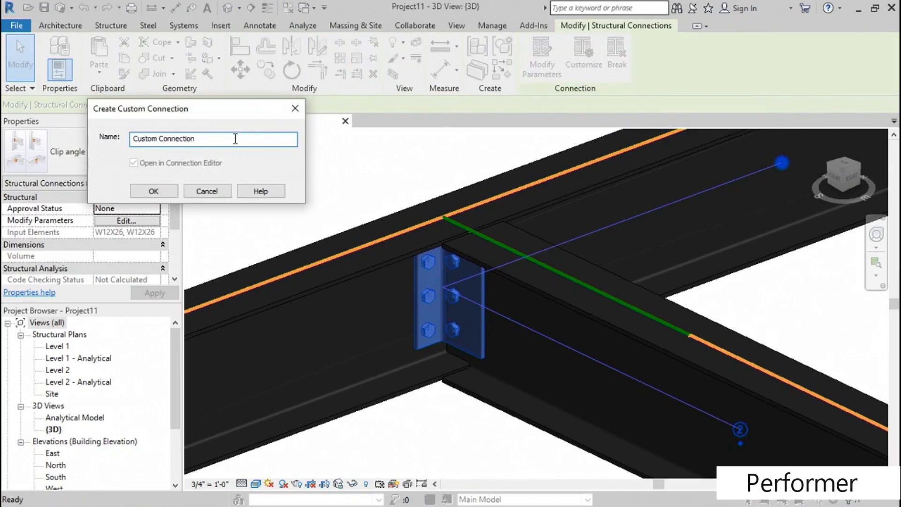
drag(235, 138, 133, 139)
text(Typical Clip Angle)
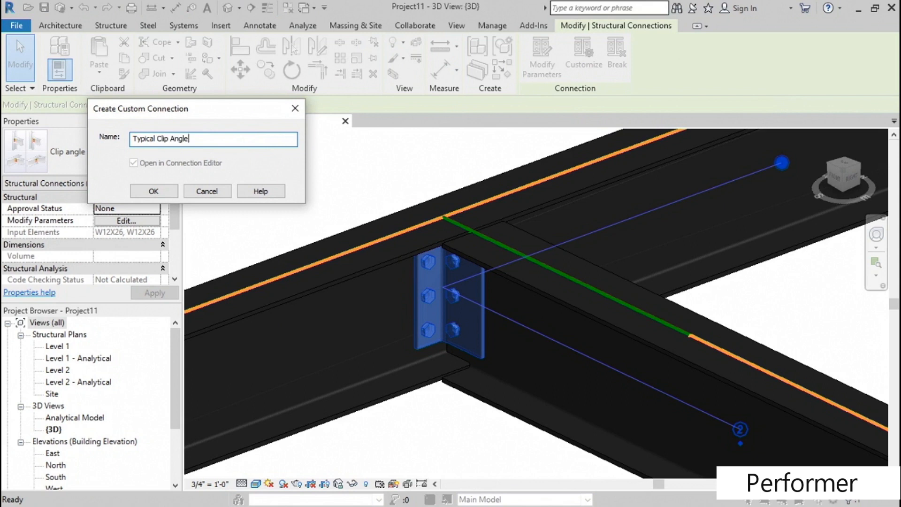
- Create the custom connection with the name "Typical Clip Angle" and finish editing its type without adding parts
click(160, 190)
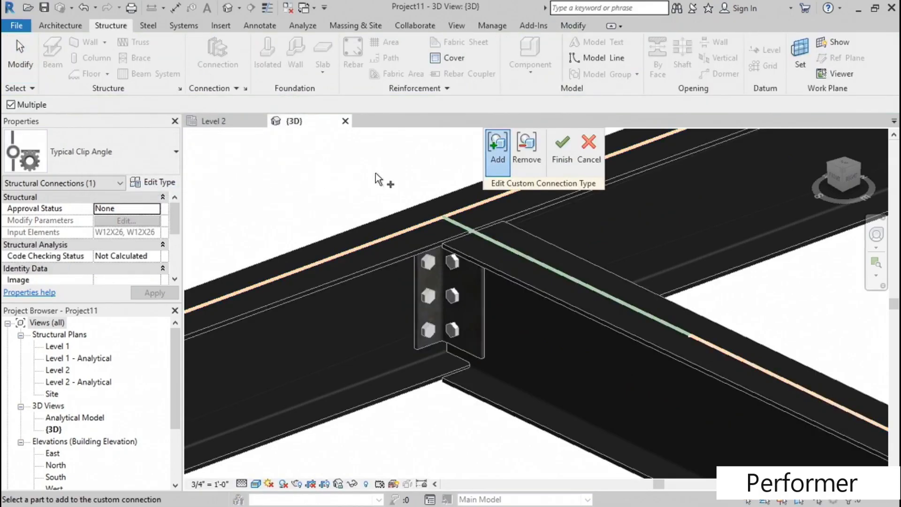
middle_drag(379, 172, 371, 219)
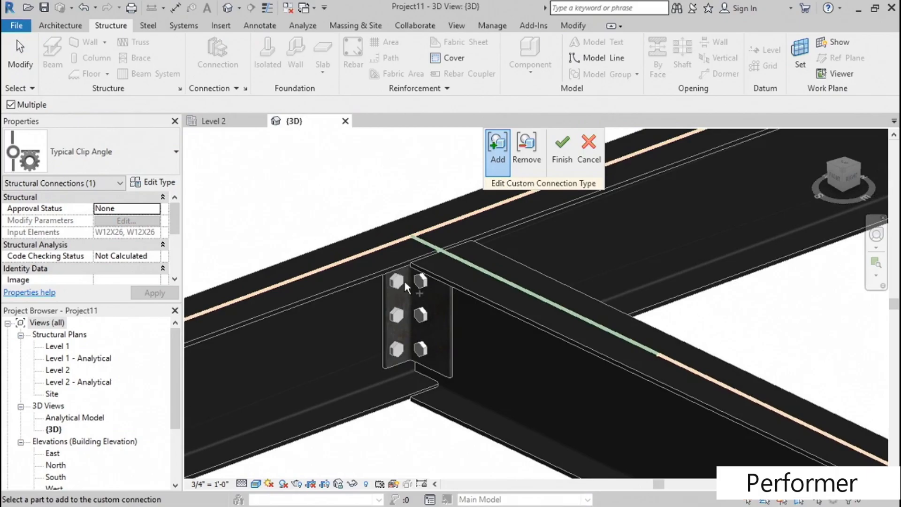
click(566, 153)
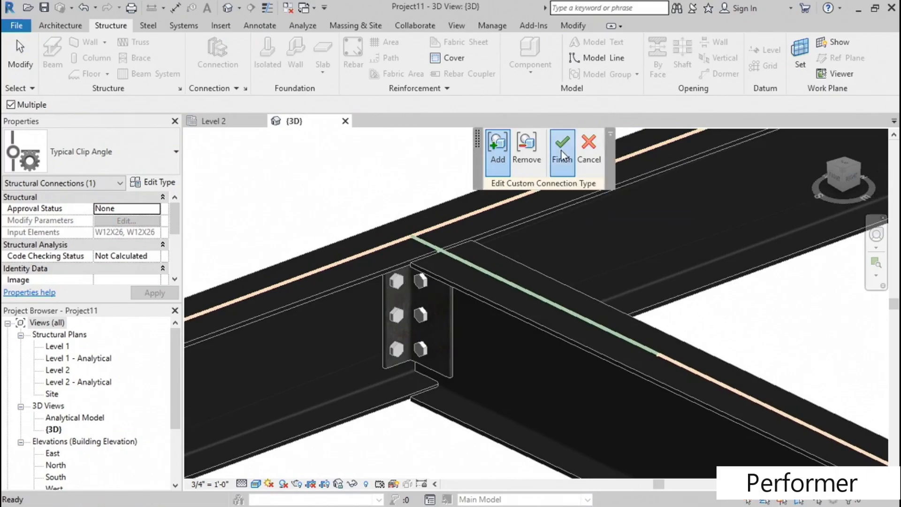
middle_drag(404, 181, 380, 193)
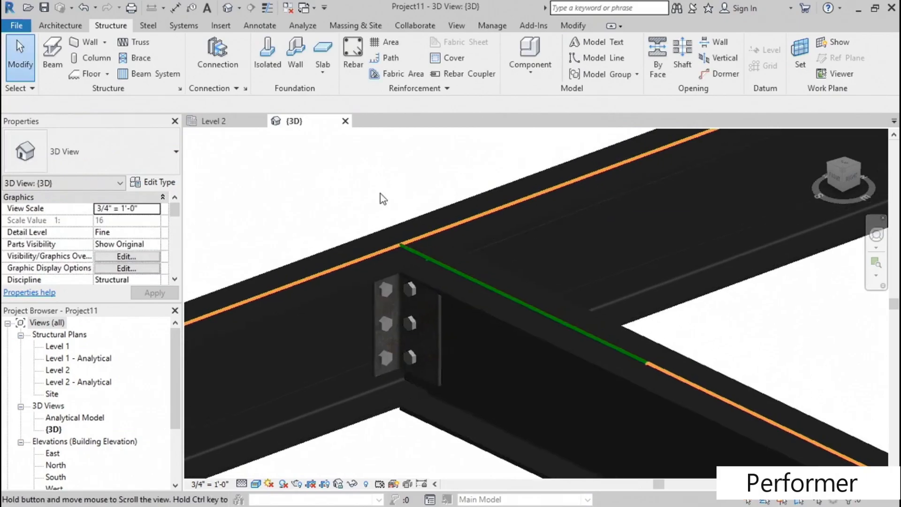
- In the Level 2 plan, create a similar W12X26 beam about 10'-6" long from the main beam, parallel to and above the existing perpendicular beam
double_click(57, 370)
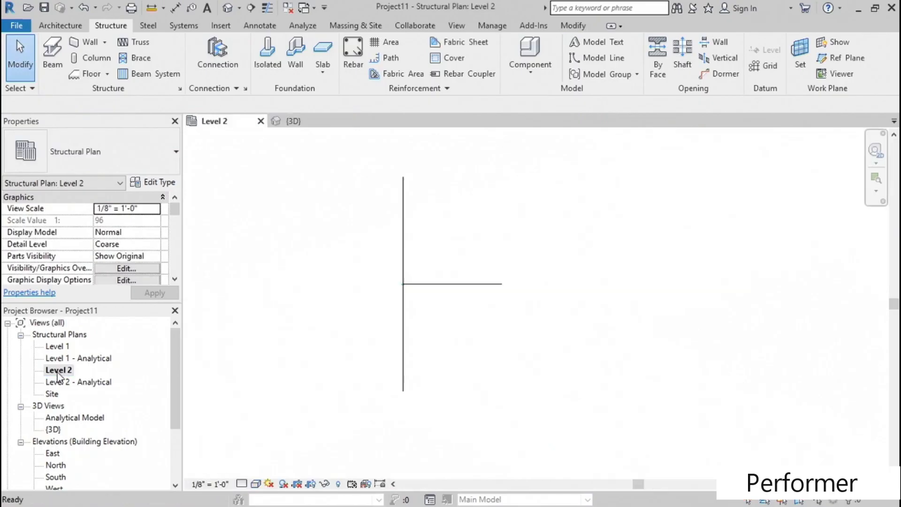
scroll(415, 282, up, 5)
scroll(412, 284, up, 2)
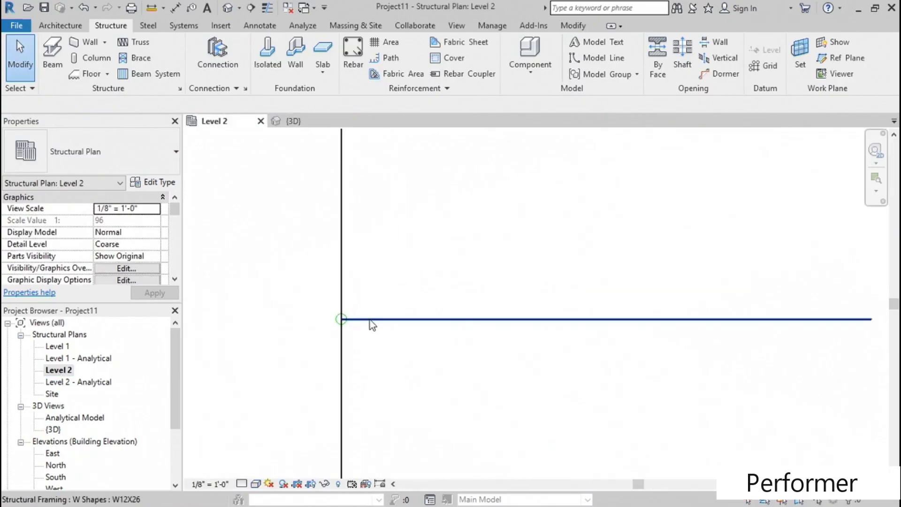
right_click(370, 319)
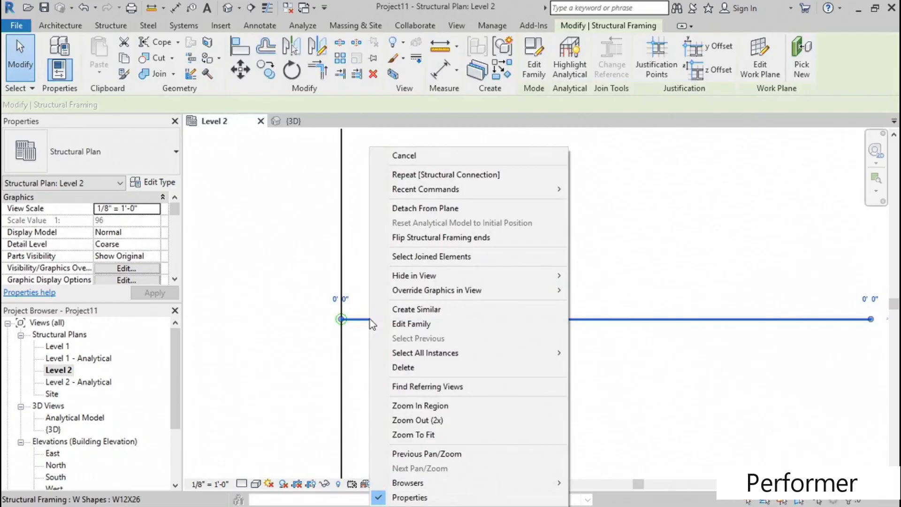
click(403, 308)
scroll(402, 262, down, 2)
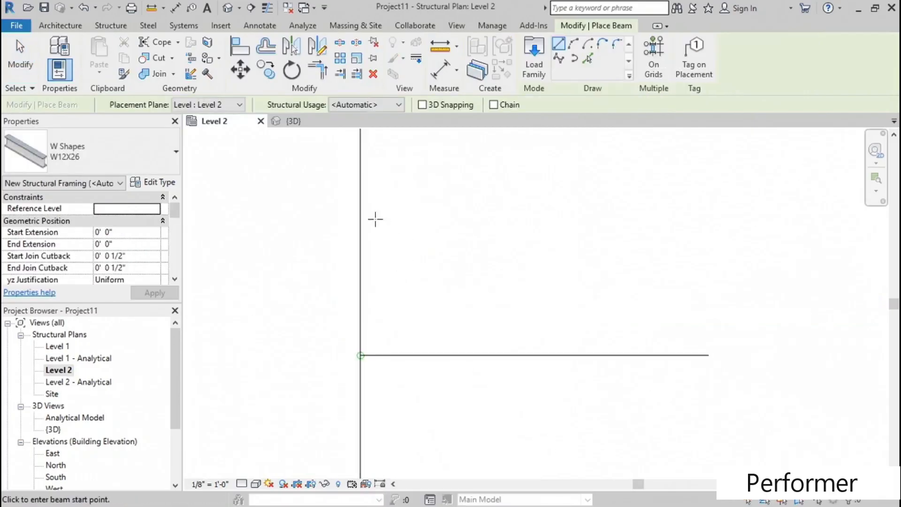
click(360, 219)
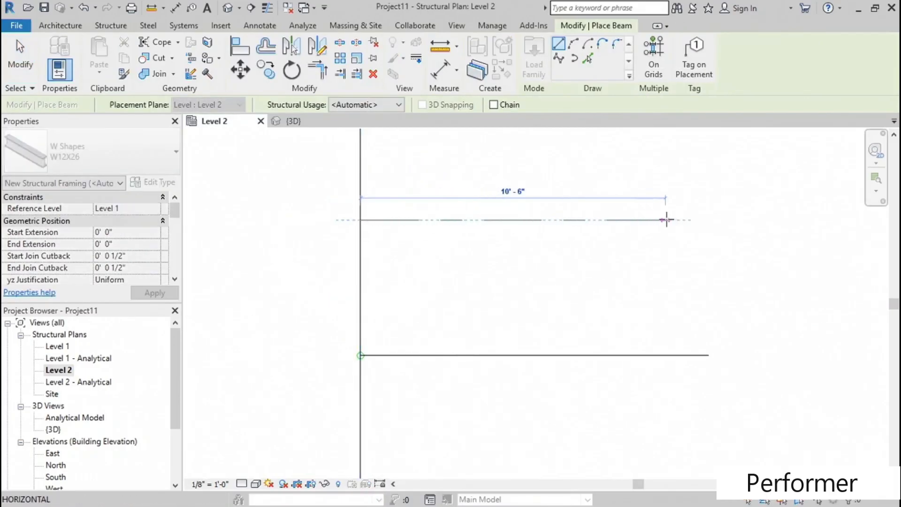
click(666, 219)
key(Escape)
key(Escape)
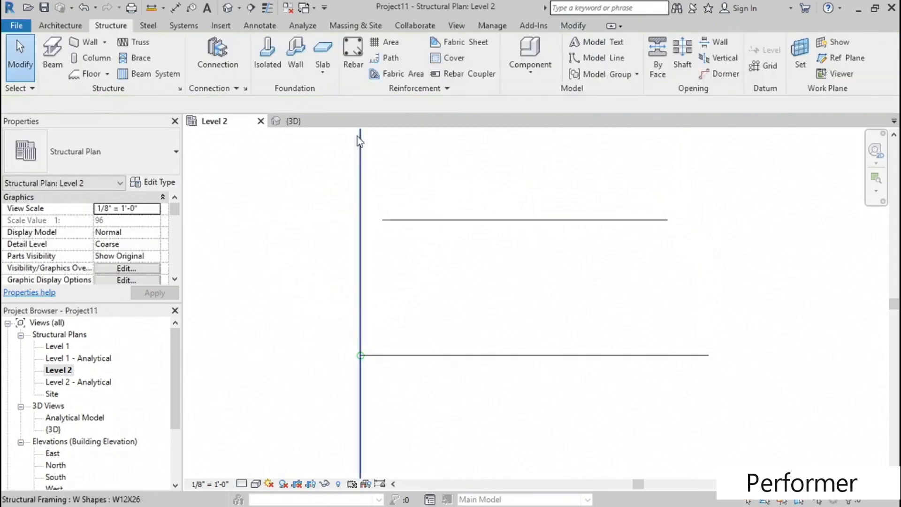
- In the 3D view, place a Typical Clip Angle connection between the long main beam and the new perpendicular beam
click(230, 10)
scroll(329, 324, down, 3)
middle_drag(589, 294, 499, 317)
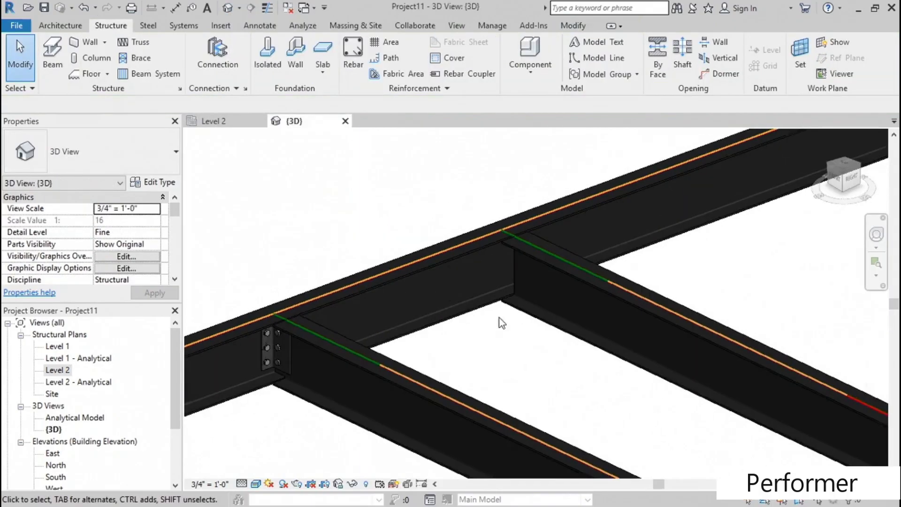
scroll(499, 318, up, 4)
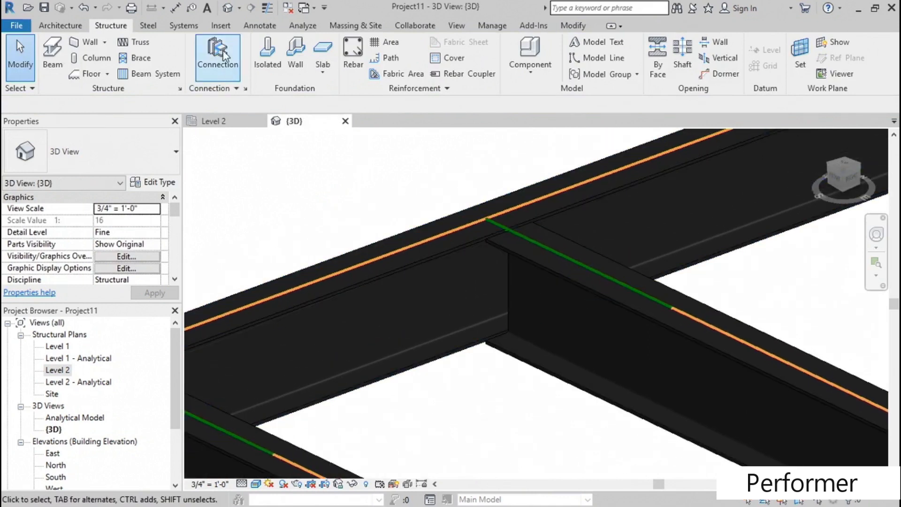
click(218, 56)
click(159, 156)
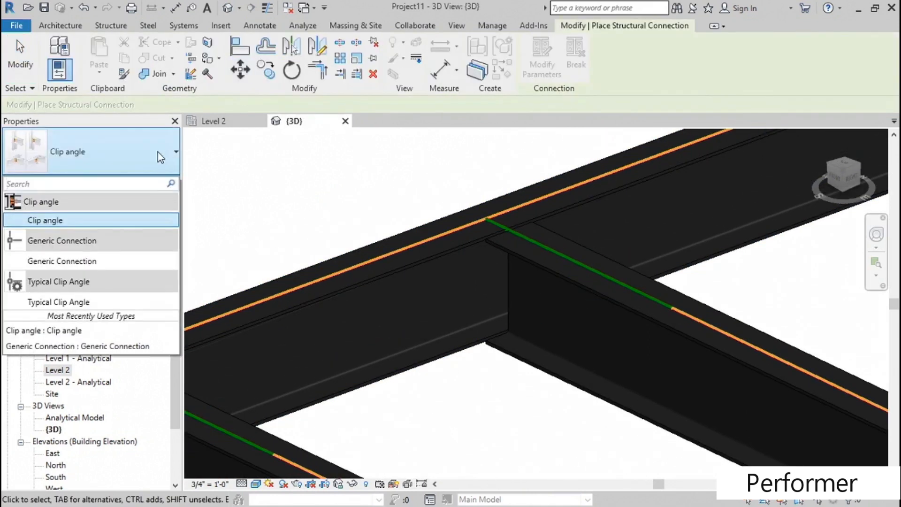
click(68, 302)
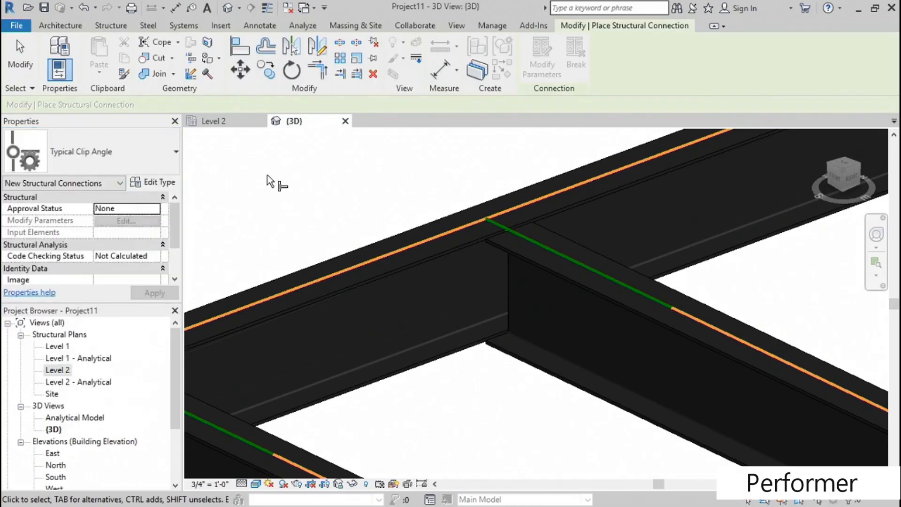
click(400, 268)
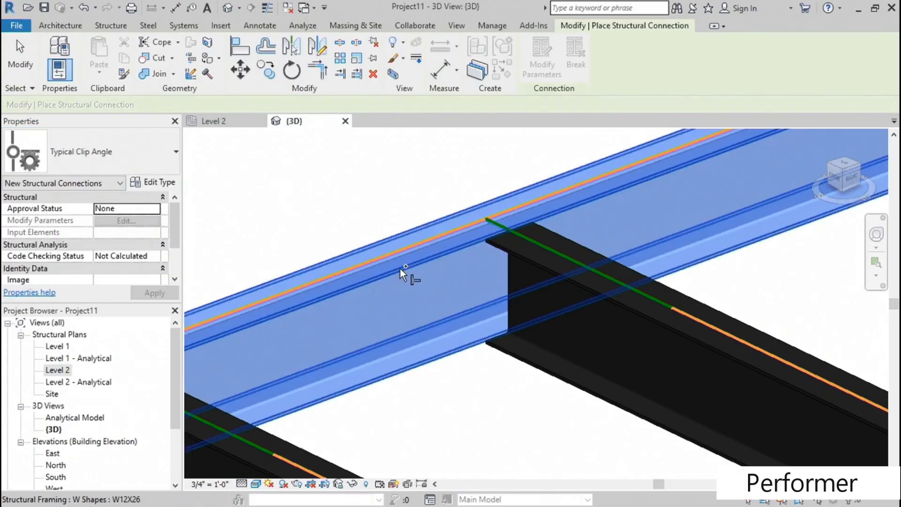
click(610, 302)
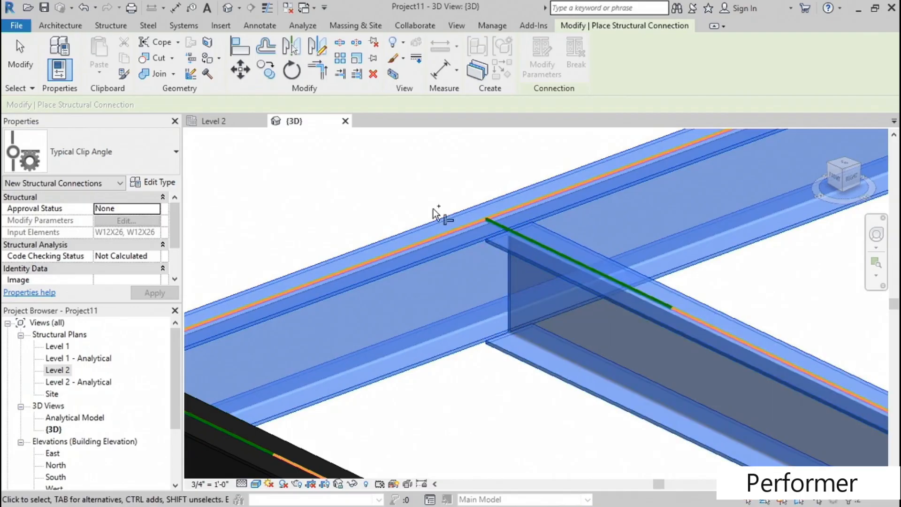
key(Return)
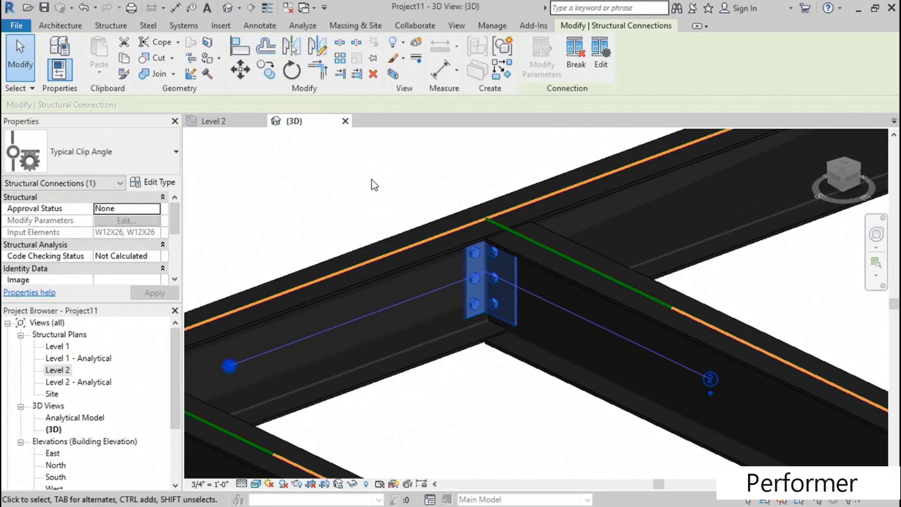
- Examine the Typical Clip Angle connections at both beam joints up close and from further away
middle_drag(323, 196, 359, 193)
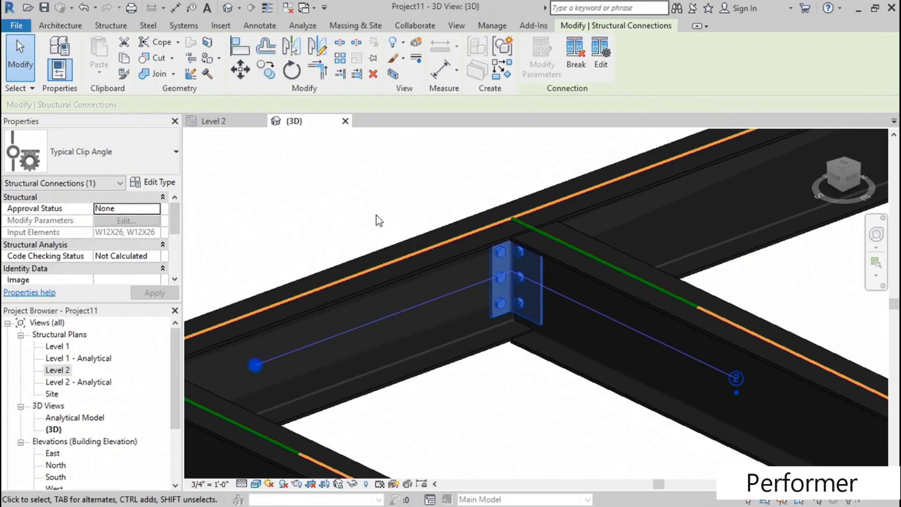
scroll(470, 349, up, 1)
middle_drag(483, 394, 465, 374)
scroll(468, 348, down, 5)
key(Escape)
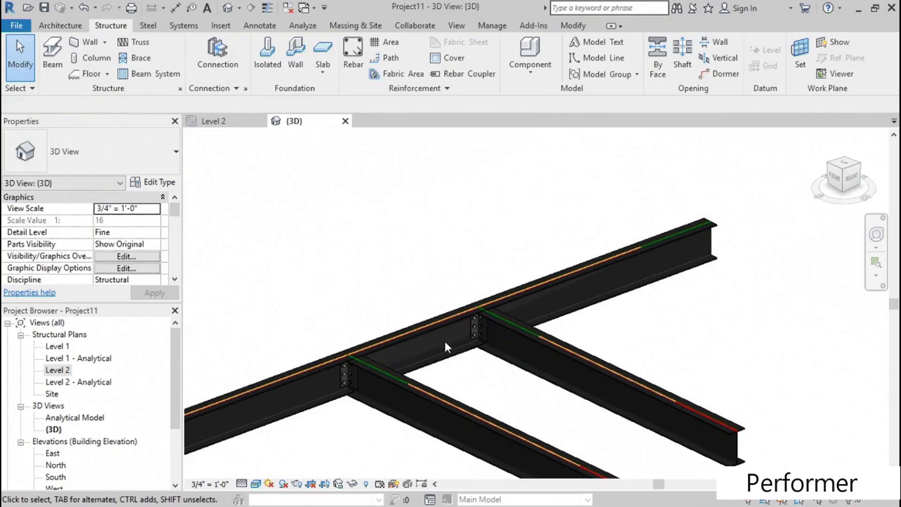
scroll(484, 382, up, 3)
scroll(481, 374, up, 3)
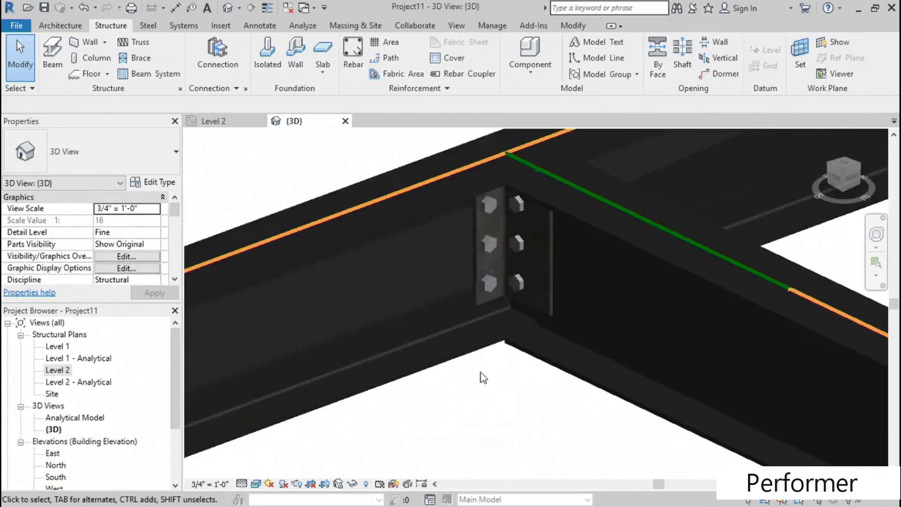
click(487, 287)
scroll(491, 392, down, 3)
click(434, 433)
middle_drag(432, 435, 572, 360)
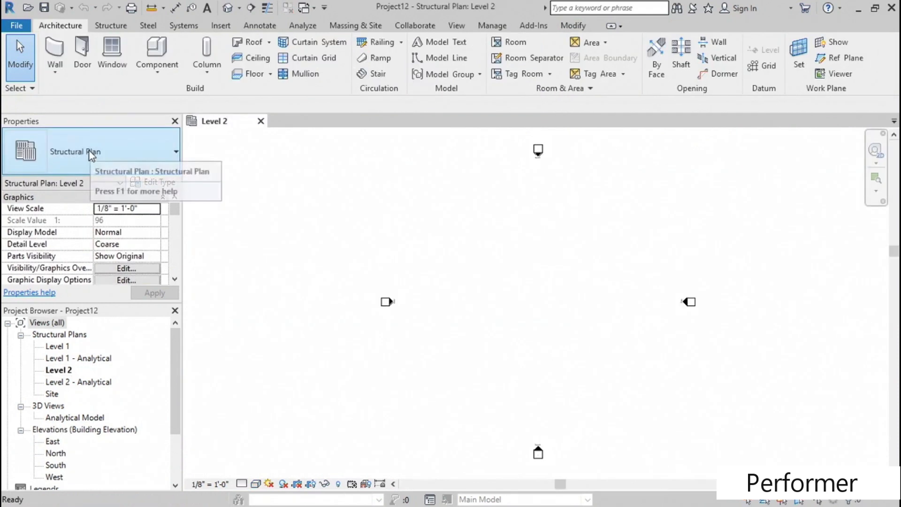
- In the new project's Level 2 plan, draw a vertical W12X26 beam about 40' long and a shorter horizontal beam from its middle
middle_drag(474, 271, 392, 266)
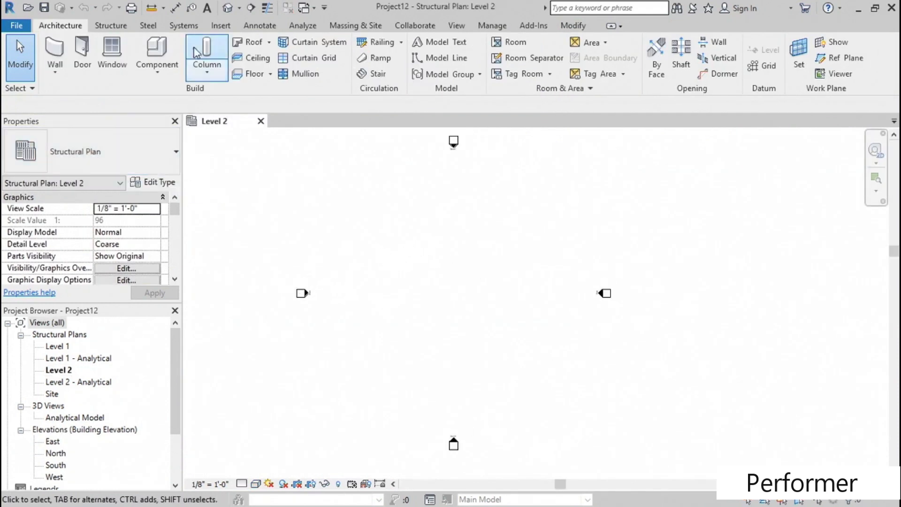
click(108, 26)
click(53, 54)
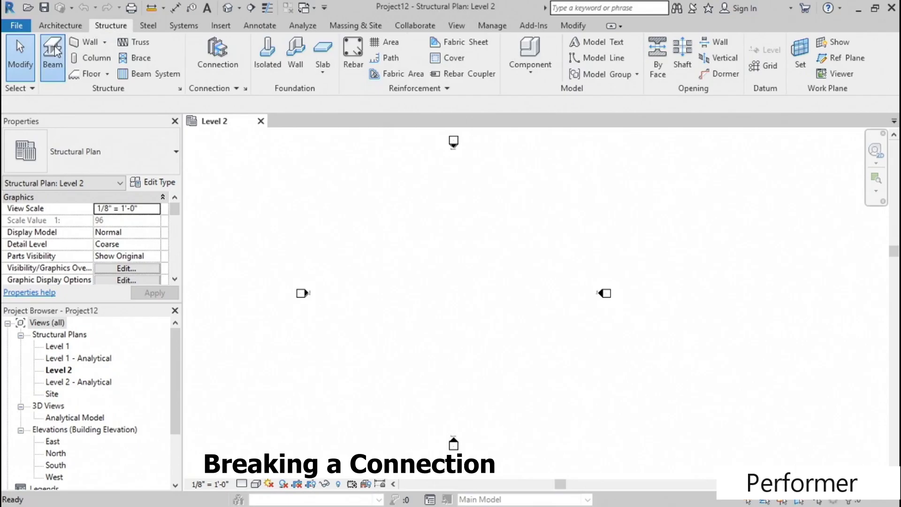
click(387, 220)
click(387, 302)
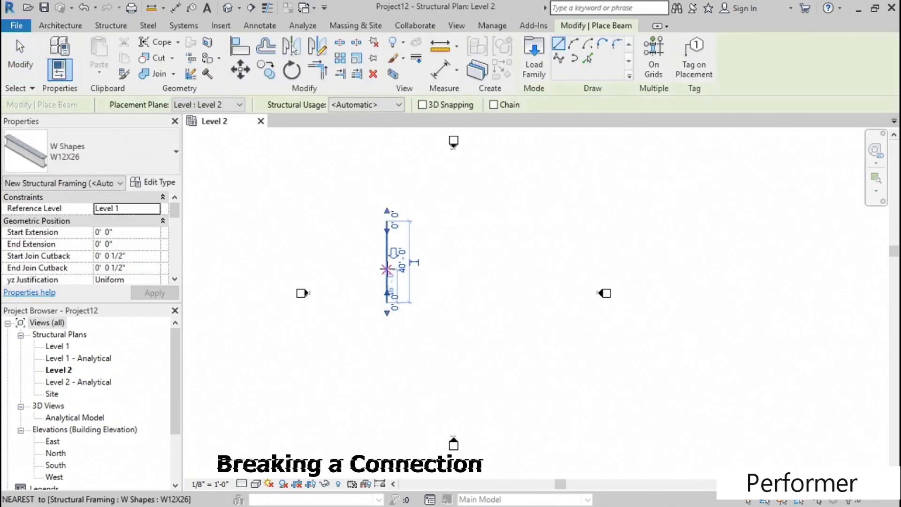
click(386, 262)
click(450, 257)
key(Escape)
key(Escape)
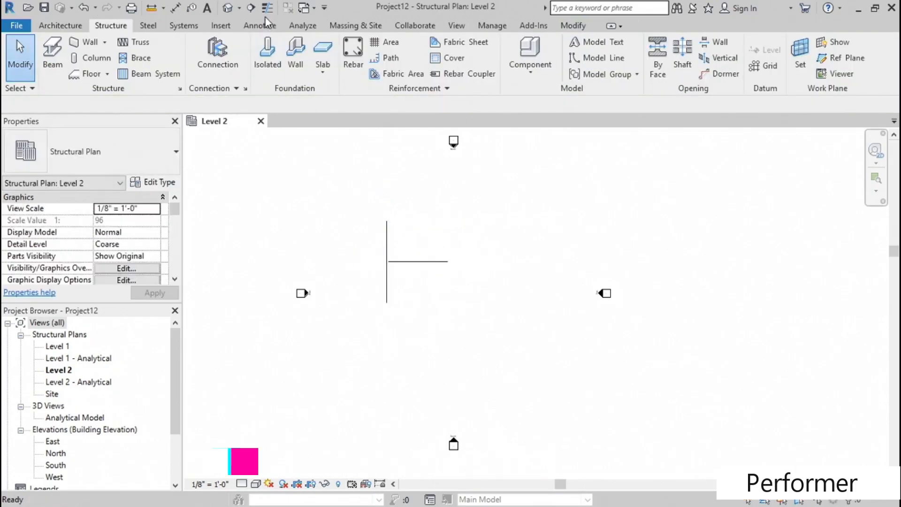
- Display the two beams in the default 3D view with Fine detail level and Shaded visual style
click(228, 7)
scroll(458, 309, up, 5)
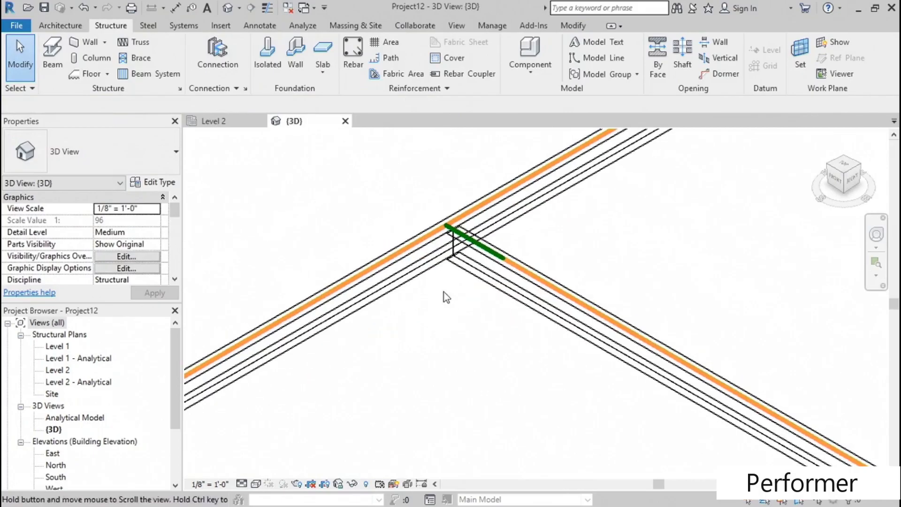
click(242, 484)
click(261, 469)
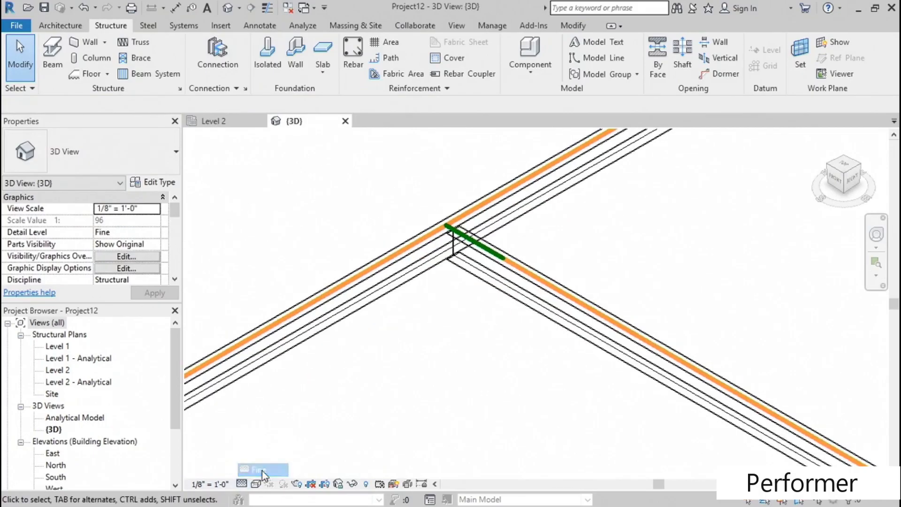
click(255, 484)
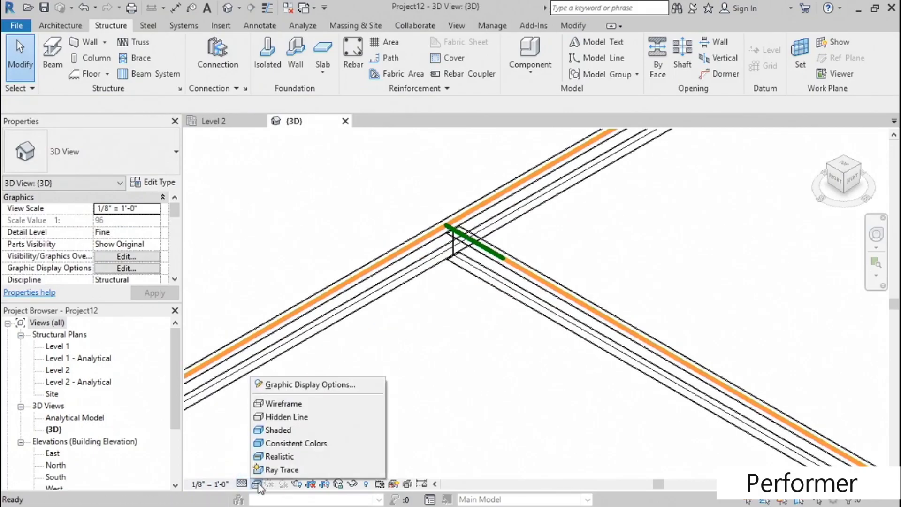
click(297, 429)
middle_drag(452, 306, 447, 332)
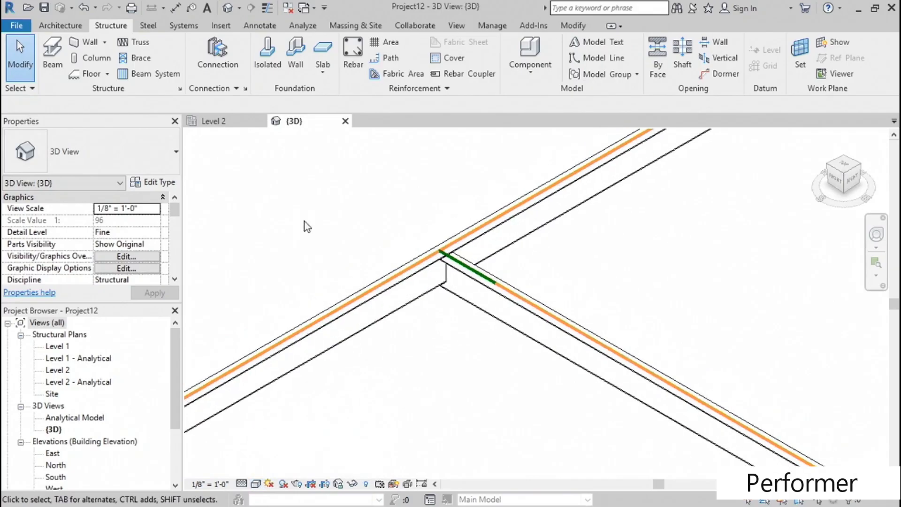
- Load the Clip angle connection into the project through the structural connection settings
click(245, 89)
scroll(252, 261, down, 4)
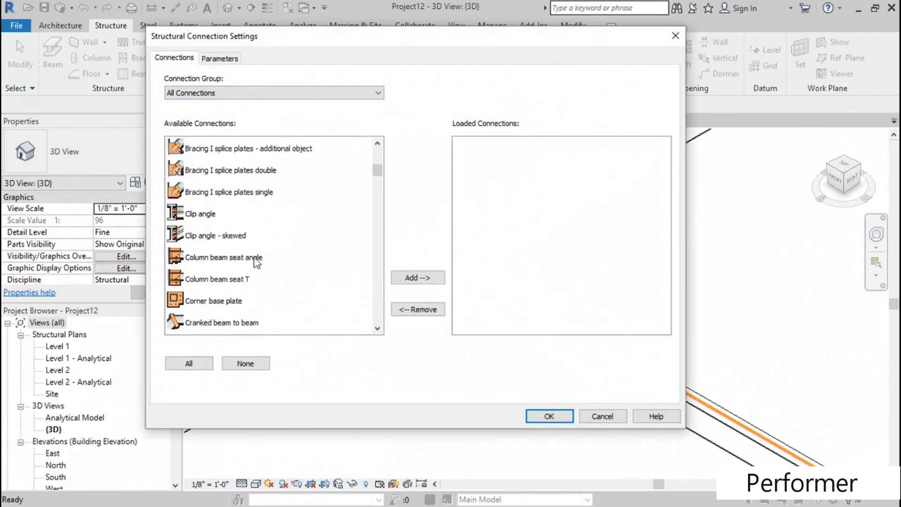
click(209, 217)
click(412, 278)
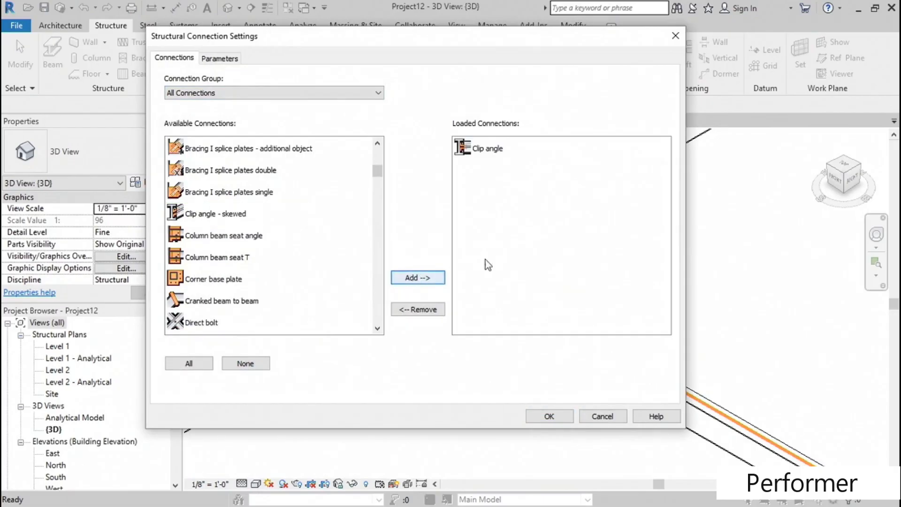
click(553, 415)
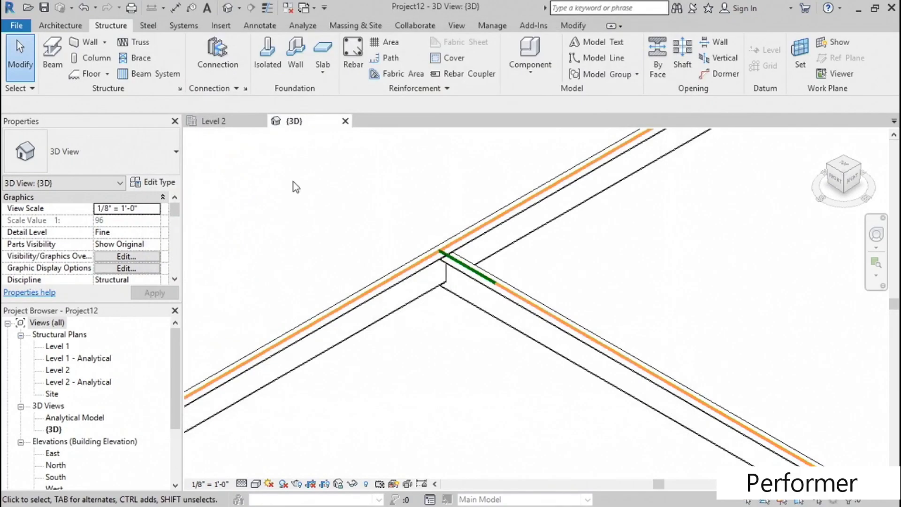
- Place a Clip angle connection between the two W12X26 beams where the shorter beam meets the longer one
click(229, 52)
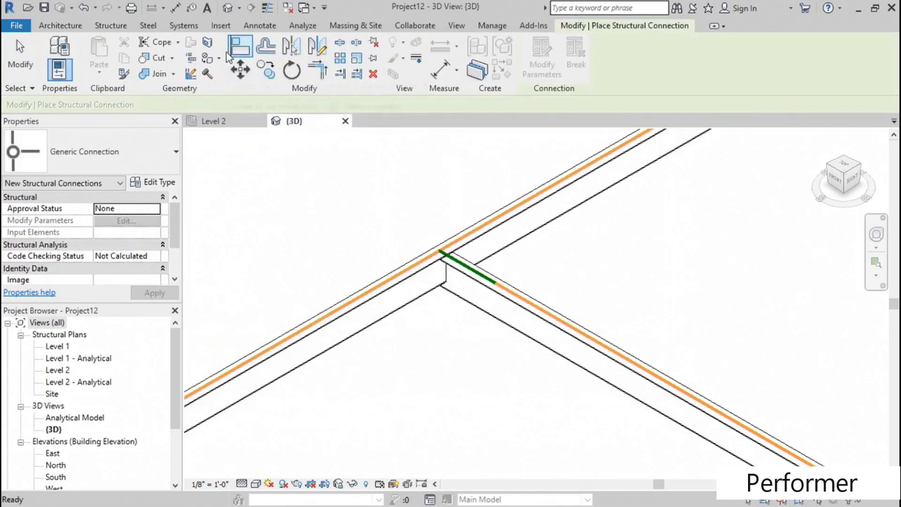
click(123, 154)
click(56, 219)
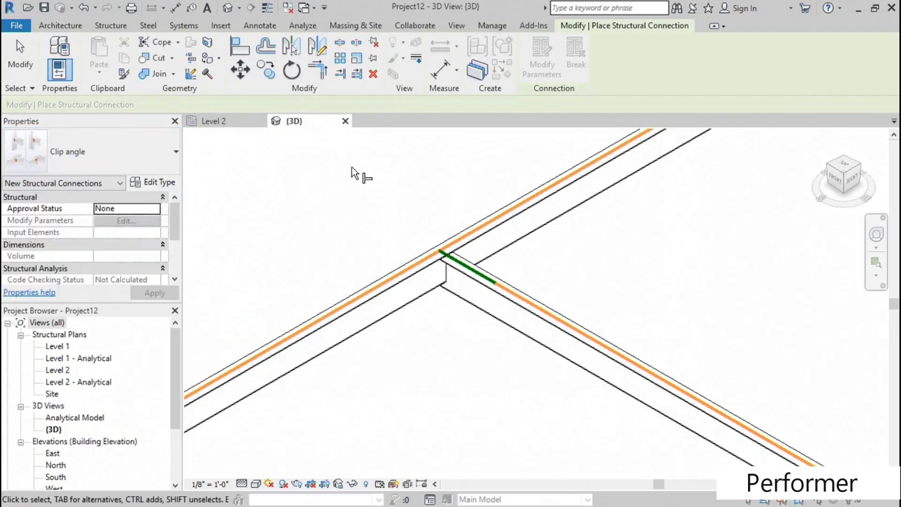
scroll(424, 353, up, 2)
click(417, 273)
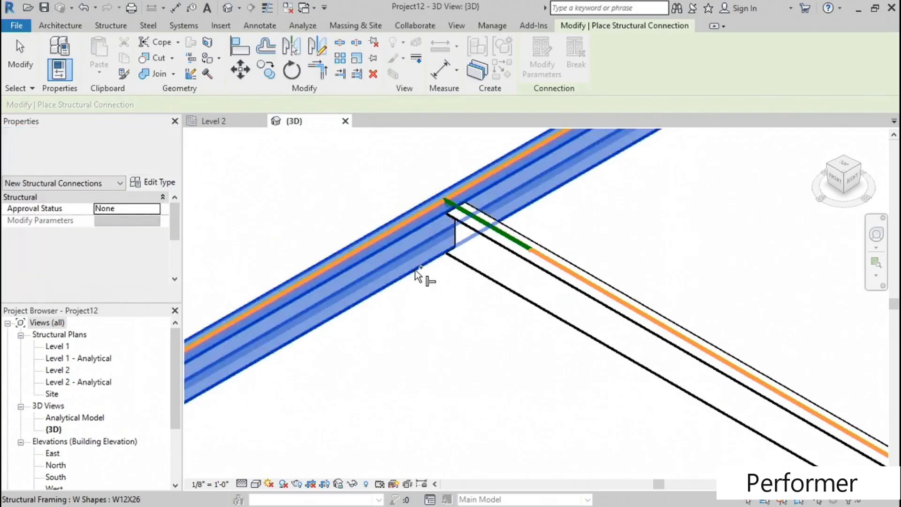
click(503, 290)
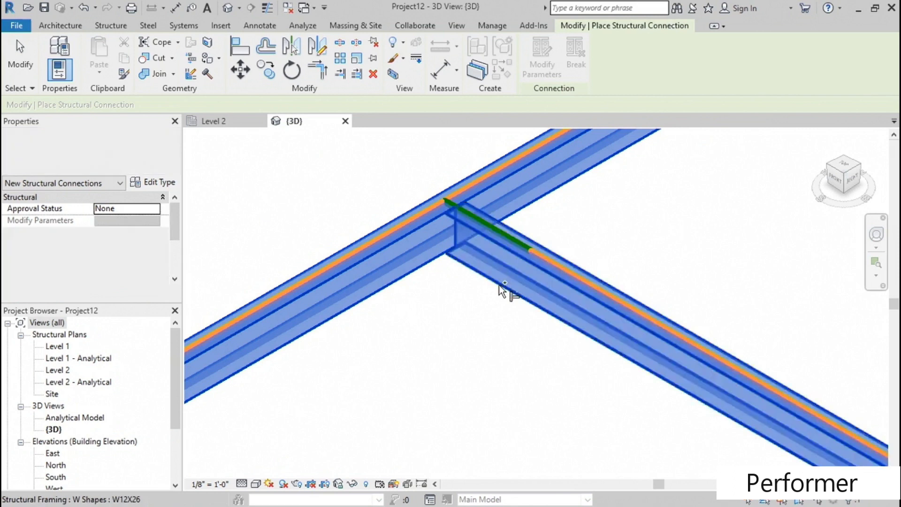
middle_drag(446, 308, 459, 369)
key(Return)
- Break the clip angle connection at the beam joint into its individual elements
scroll(450, 272, up, 5)
scroll(450, 271, up, 1)
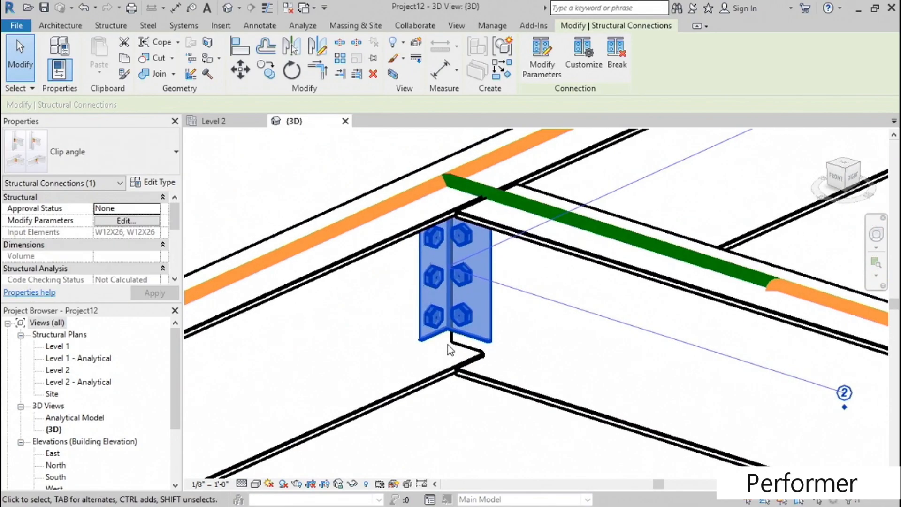
click(617, 61)
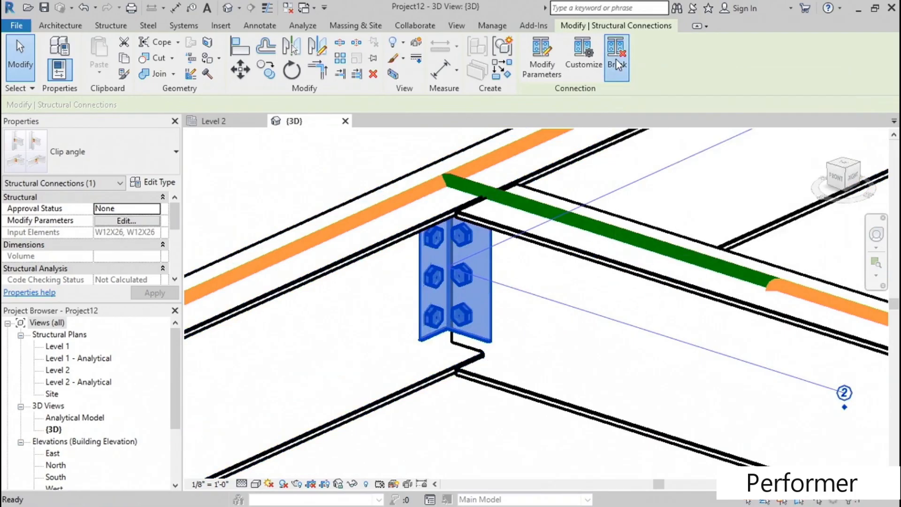
- Examine the properties of both bolt groups and the L4X3X1/4 angle individually, including the types available for the angle
click(460, 275)
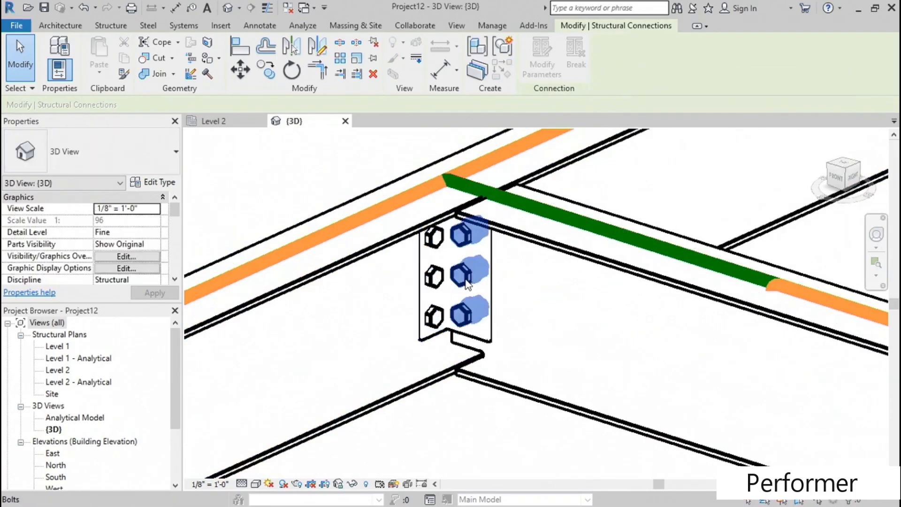
scroll(282, 354, up, 1)
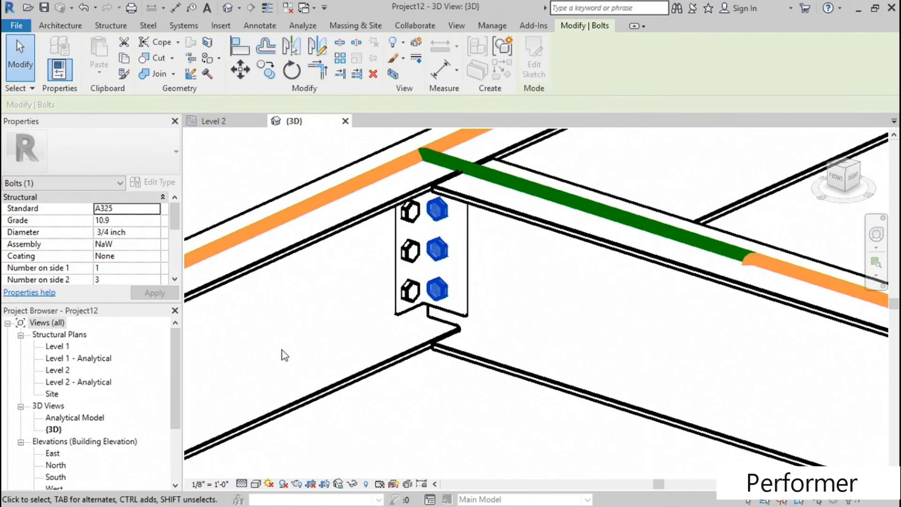
scroll(428, 294, up, 2)
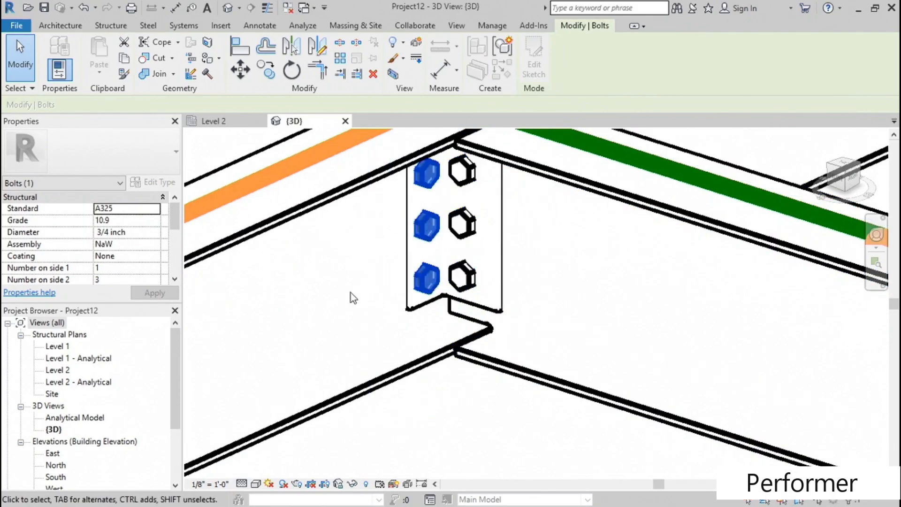
click(352, 298)
click(492, 313)
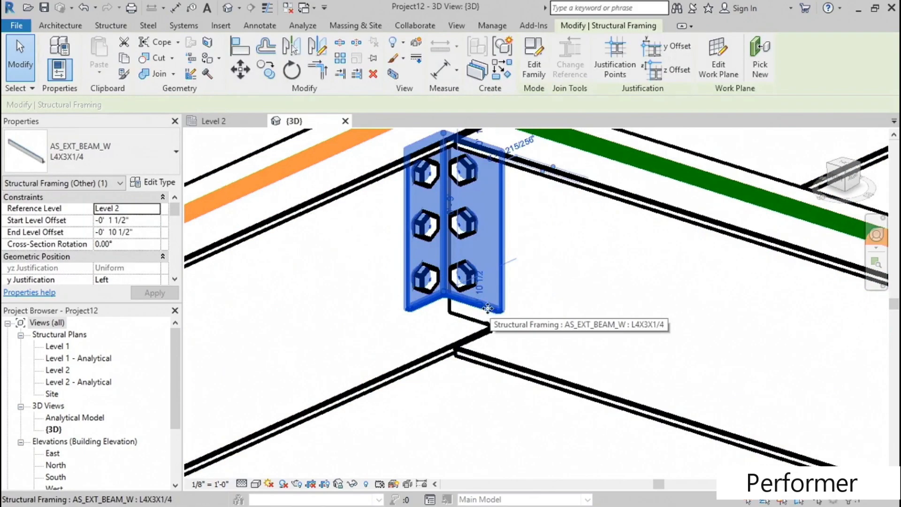
click(116, 162)
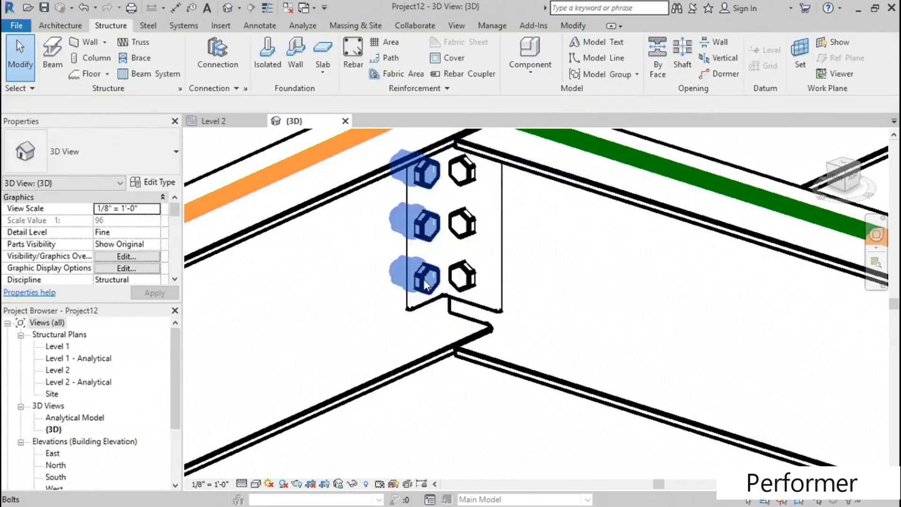
click(427, 284)
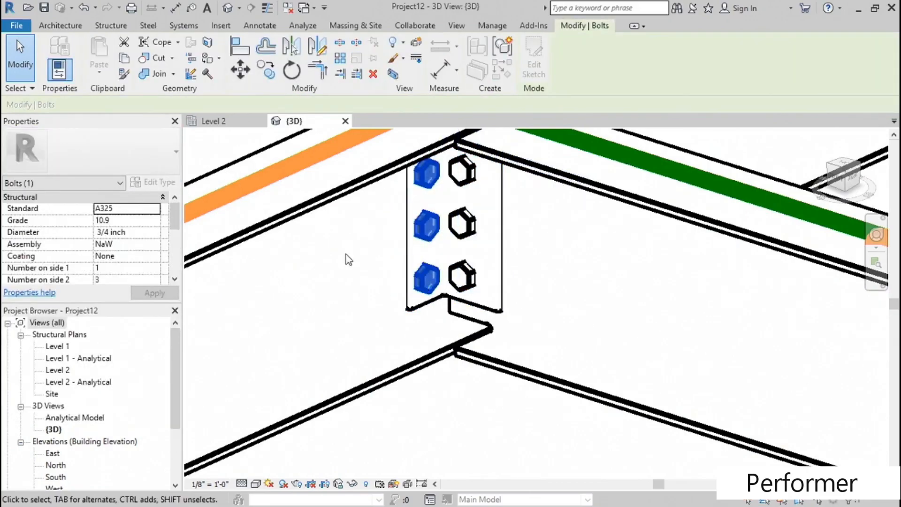
- From the far side of the joint, select one bolt group and browse the bolt standards available for it
shift+middle_drag(319, 300, 385, 316)
scroll(384, 319, up, 2)
key(Escape)
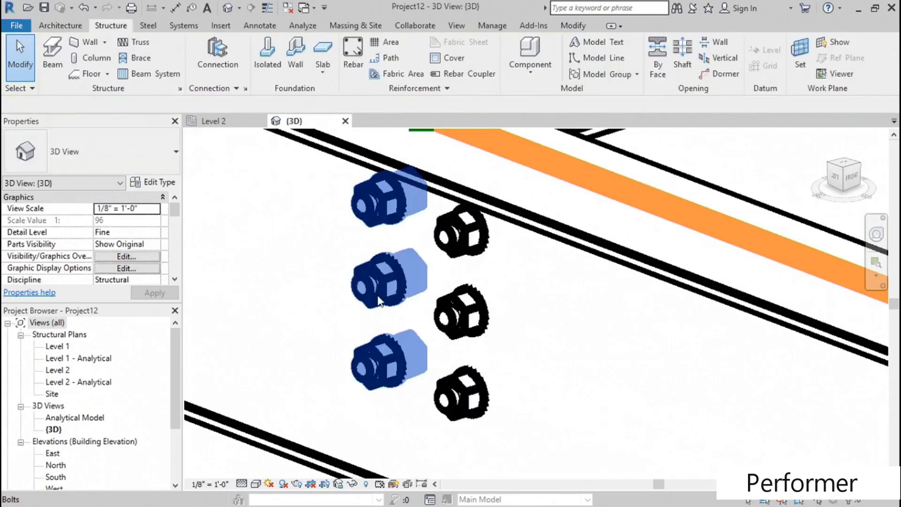
click(375, 300)
click(144, 209)
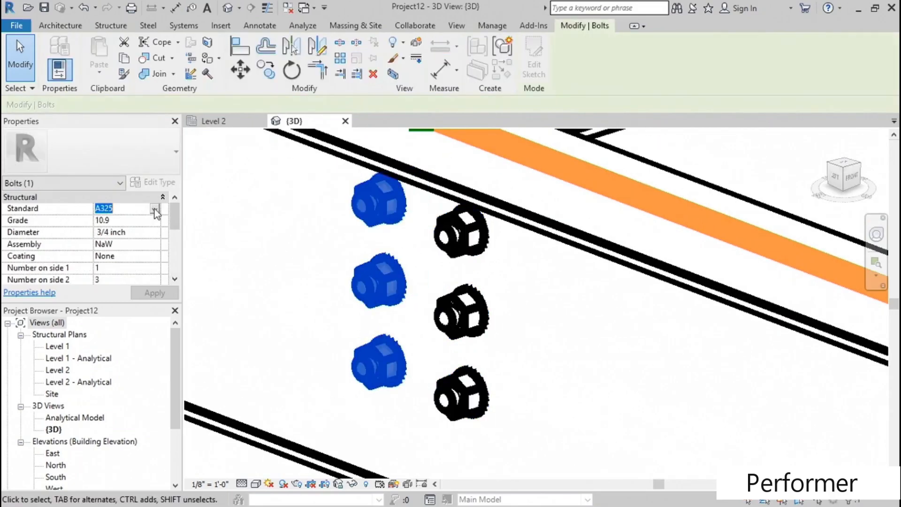
click(154, 209)
drag(202, 242, 204, 250)
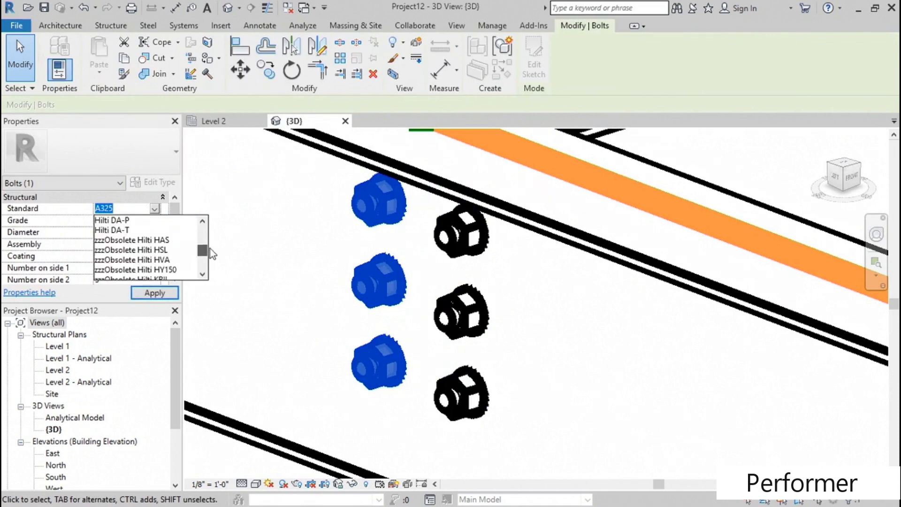
click(254, 249)
click(254, 249)
- Return to the front of the joint and examine the angle as a separate structural framing element
scroll(255, 250, down, 3)
scroll(423, 276, down, 3)
shift+middle_drag(511, 270, 375, 275)
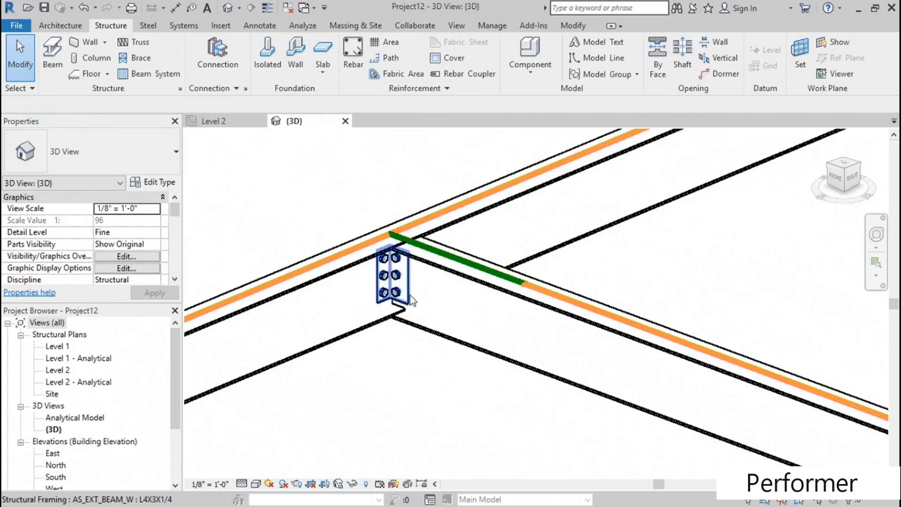
click(411, 294)
mouse_move(400, 350)
shift+middle_down()
mouse_move(396, 378)
mouse_move(407, 375)
mouse_move(403, 366)
shift+middle_up()
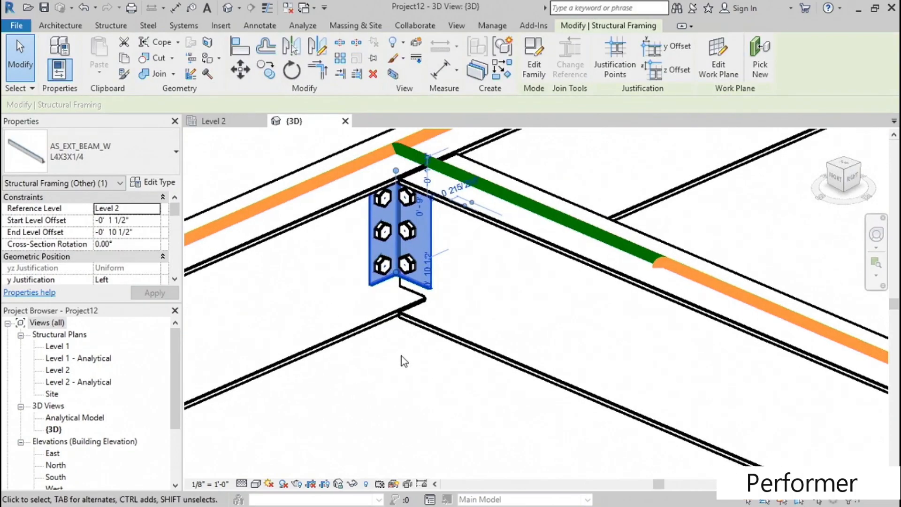
click(401, 355)
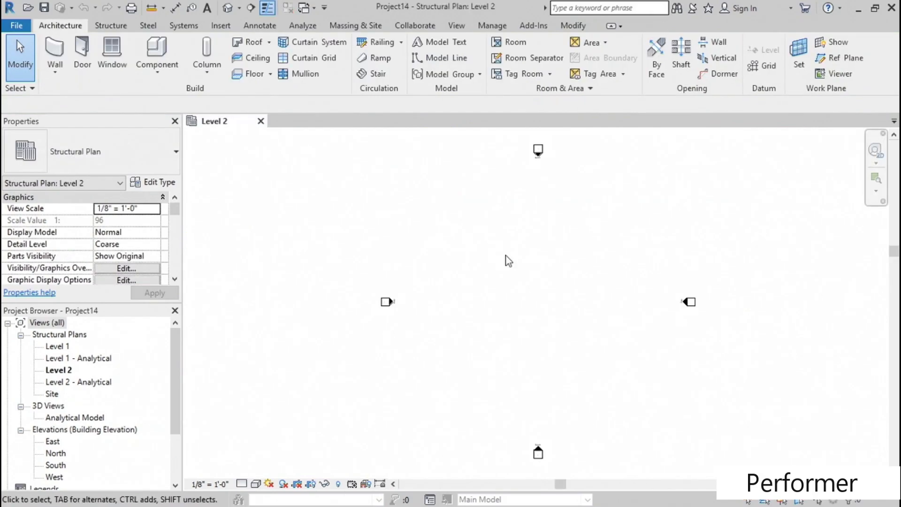
middle_drag(510, 258, 432, 253)
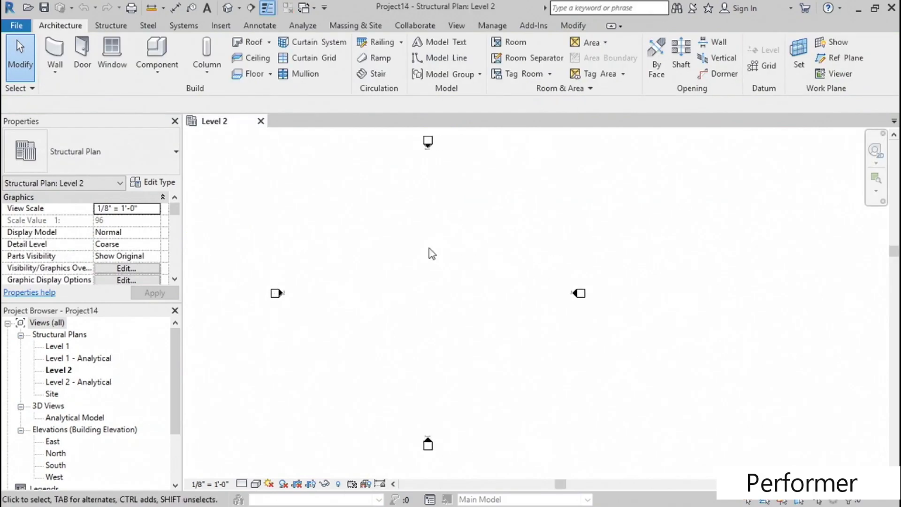
- In the new project's Level 2 plan, draw a vertical W12X26 beam about 26' long
click(111, 25)
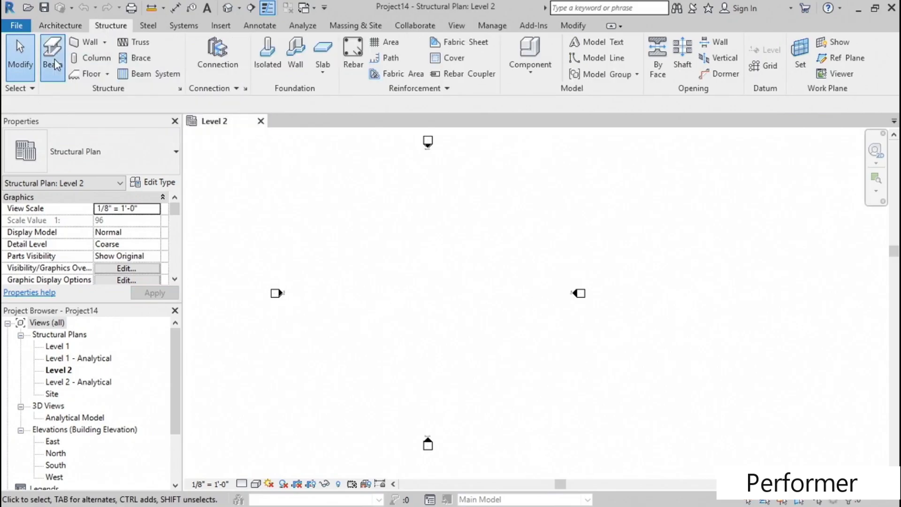
scroll(410, 280, up, 2)
click(399, 227)
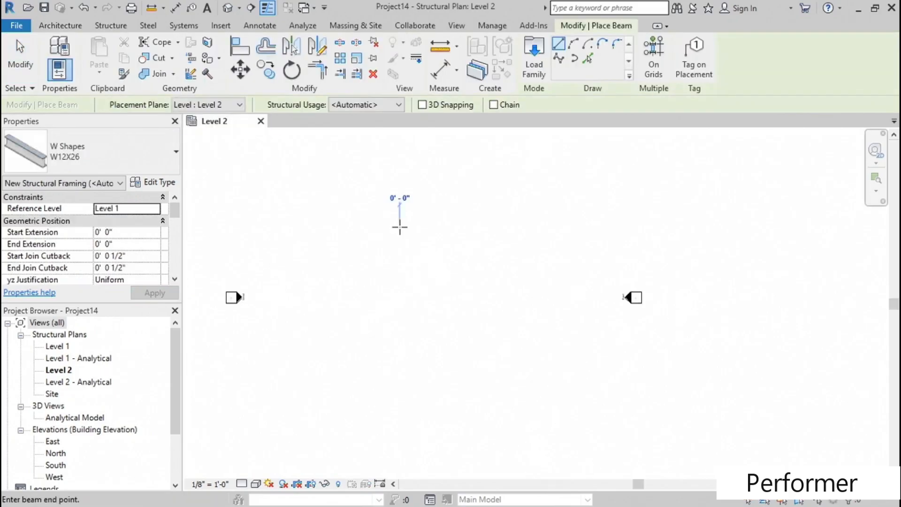
click(399, 298)
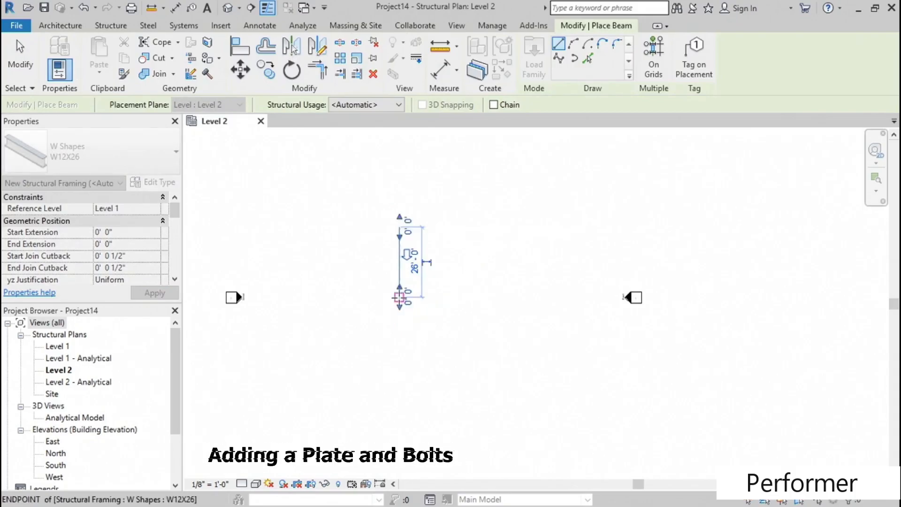
key(Escape)
key(Escape)
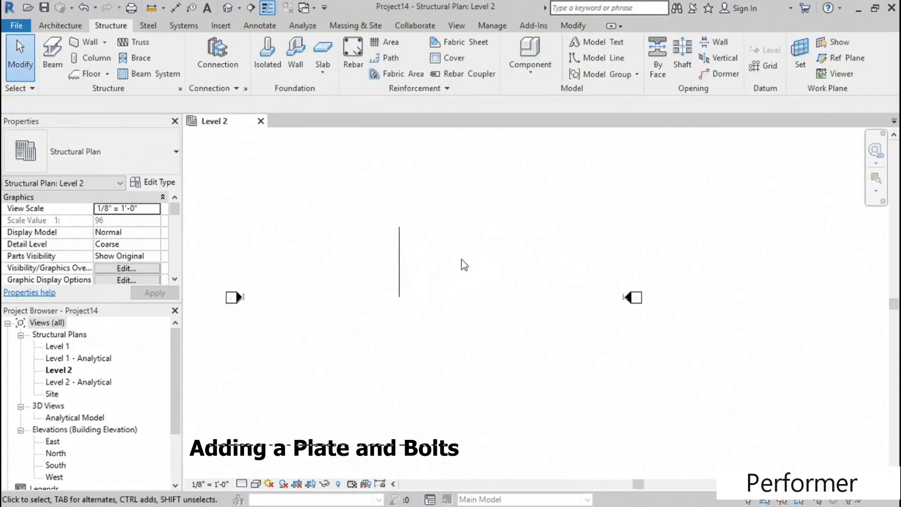
- Set the Level 2 plan's detail level to Fine to display the beam's flange outline
scroll(416, 264, up, 5)
middle_drag(428, 313, 431, 255)
scroll(434, 250, down, 2)
middle_drag(437, 215, 435, 217)
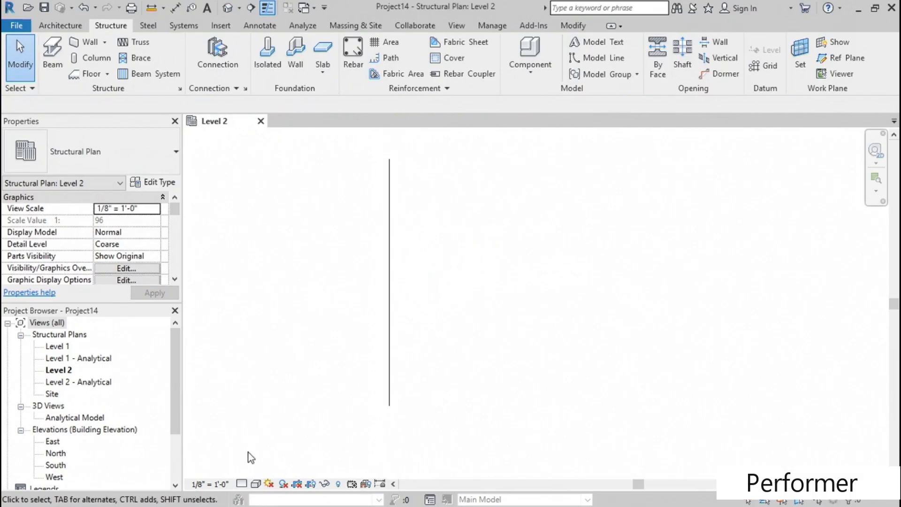
click(241, 483)
click(245, 469)
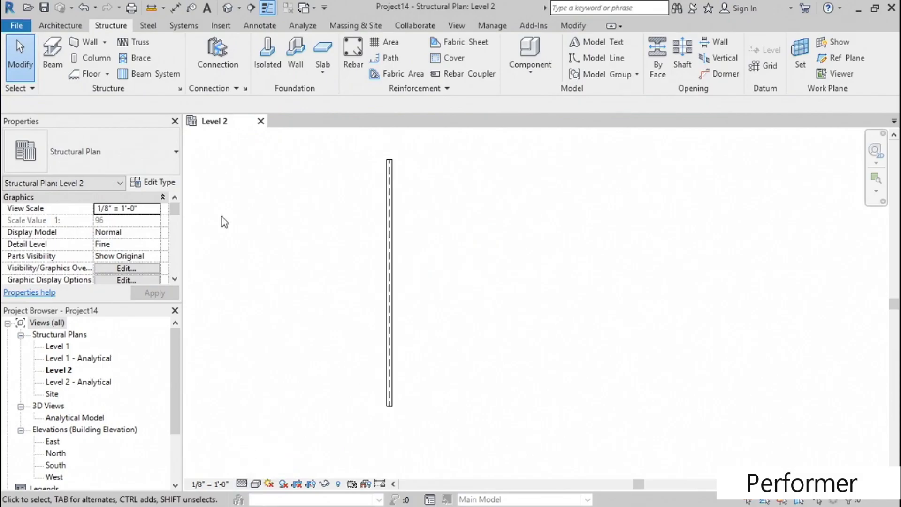
- Sketch a rectangular steel plate outline inside the beam's flange width, running from its upper end to its lower end
click(149, 26)
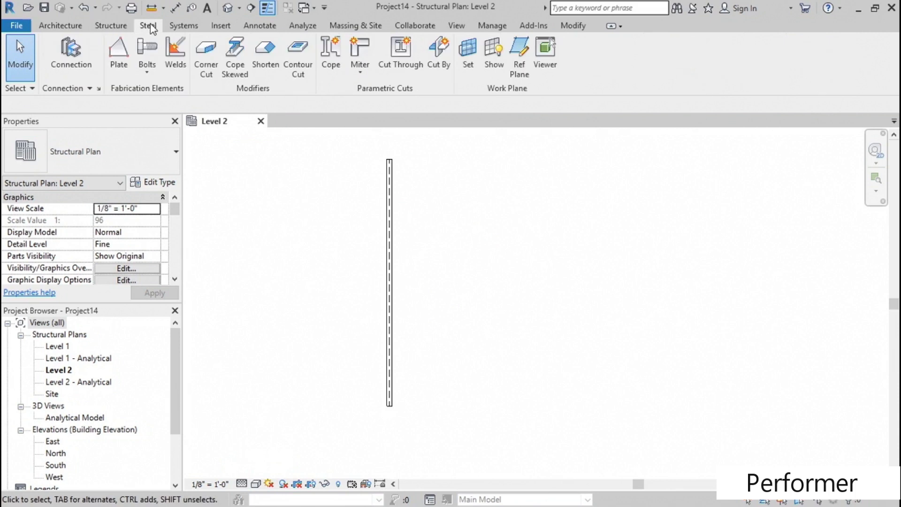
click(119, 61)
scroll(479, 179, up, 2)
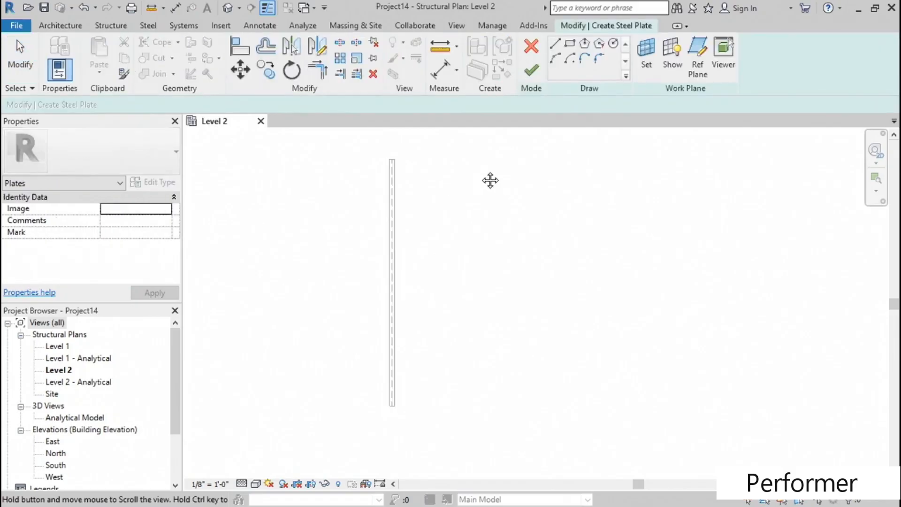
click(569, 44)
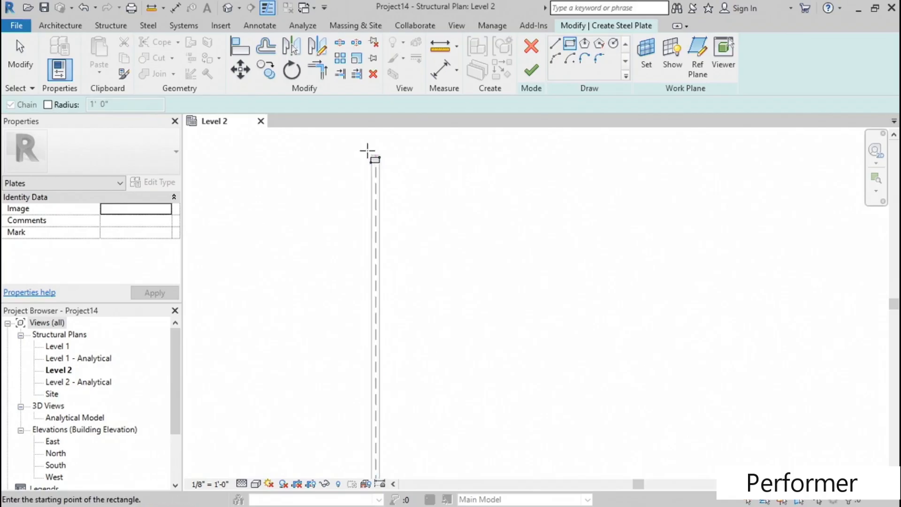
scroll(375, 153, up, 4)
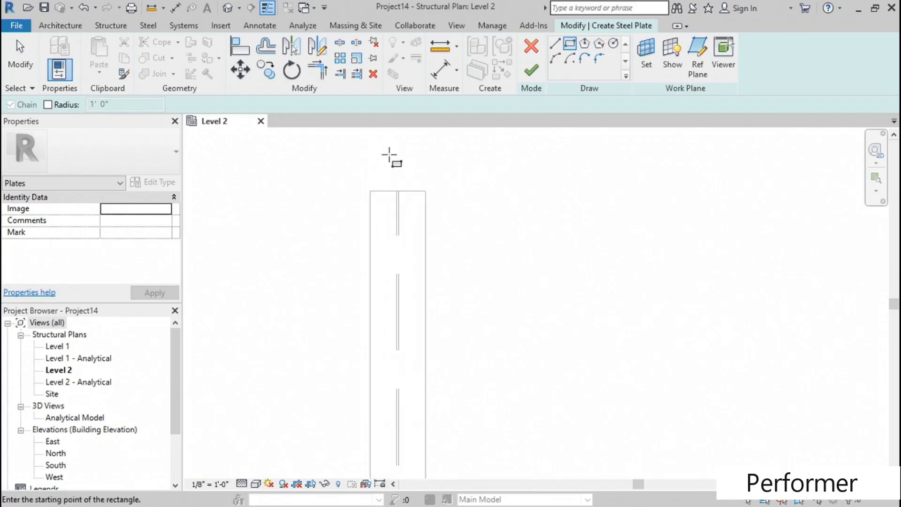
click(382, 192)
scroll(390, 229, down, 5)
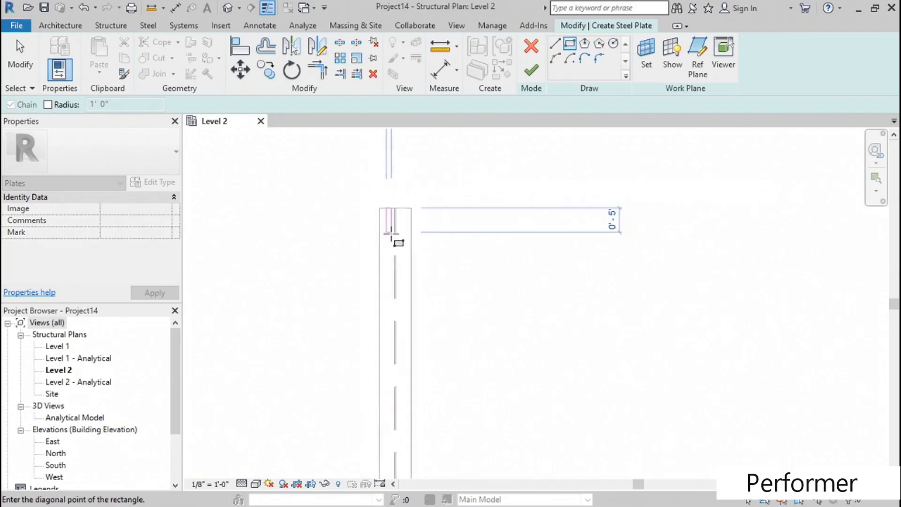
middle_drag(403, 397, 382, 200)
scroll(383, 201, up, 2)
scroll(382, 201, up, 3)
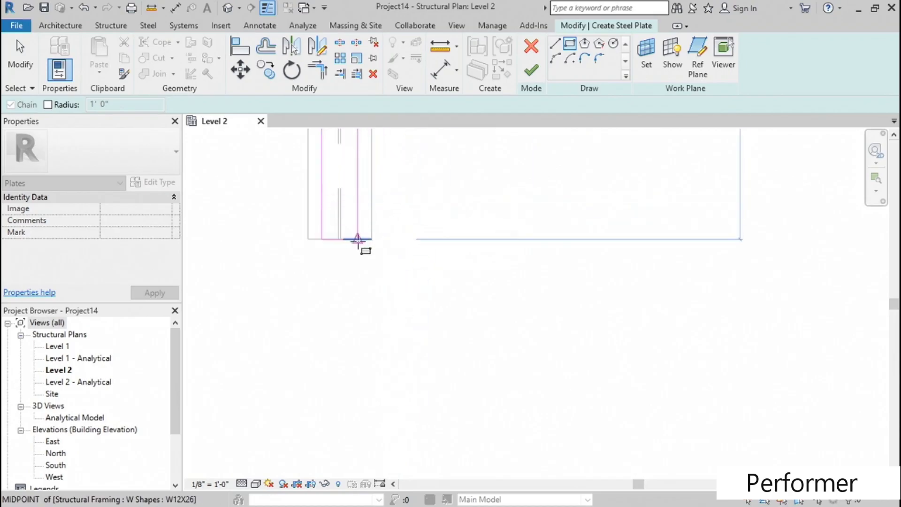
click(358, 240)
middle_drag(434, 209, 444, 304)
key(Escape)
- Finish the plate sketch to create the steel plate along the beam and deselect it
scroll(447, 294, down, 6)
middle_drag(451, 215, 465, 258)
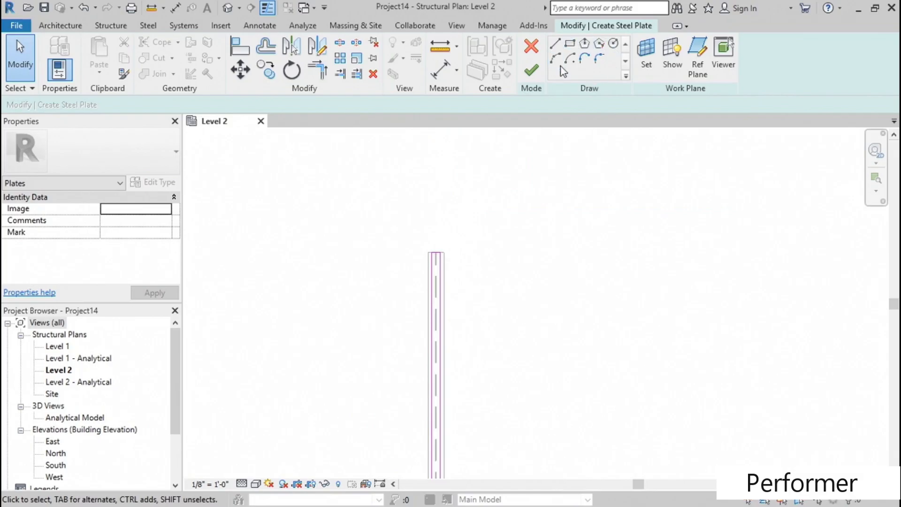
click(531, 71)
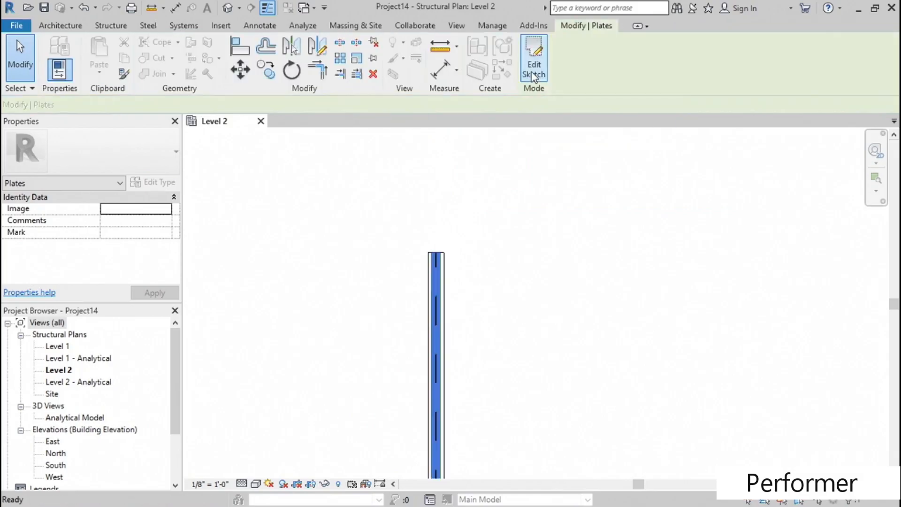
click(469, 209)
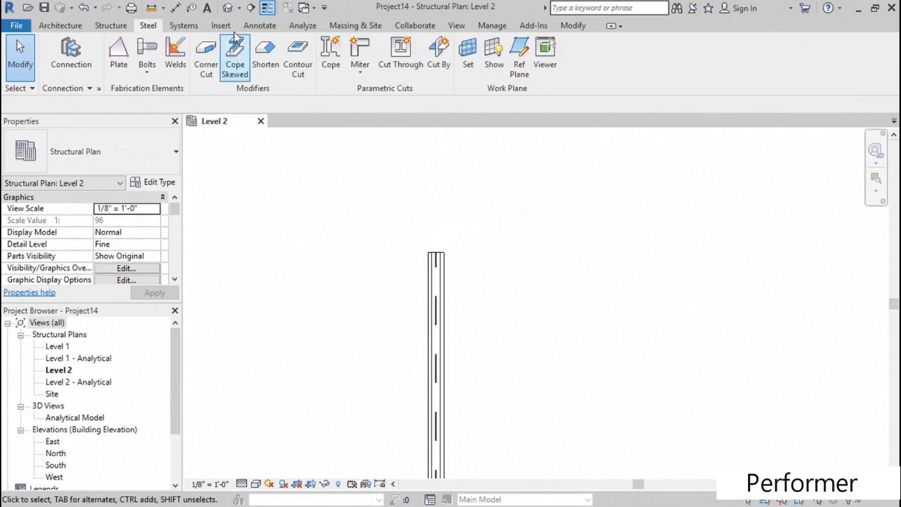
- Open the default 3D view and show the beam's end with the plate up close
click(227, 7)
scroll(575, 277, up, 5)
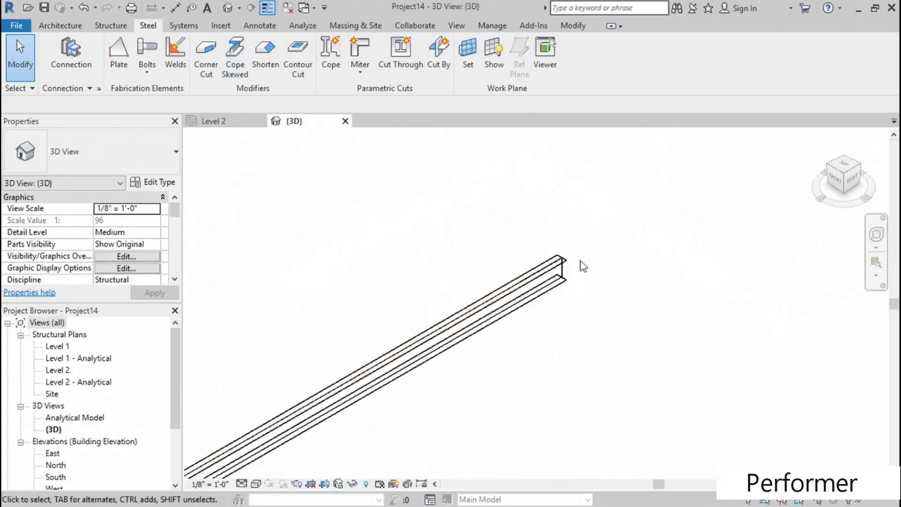
- Set the 3D view's detail level to Fine and its visual style to Realistic
scroll(584, 265, up, 2)
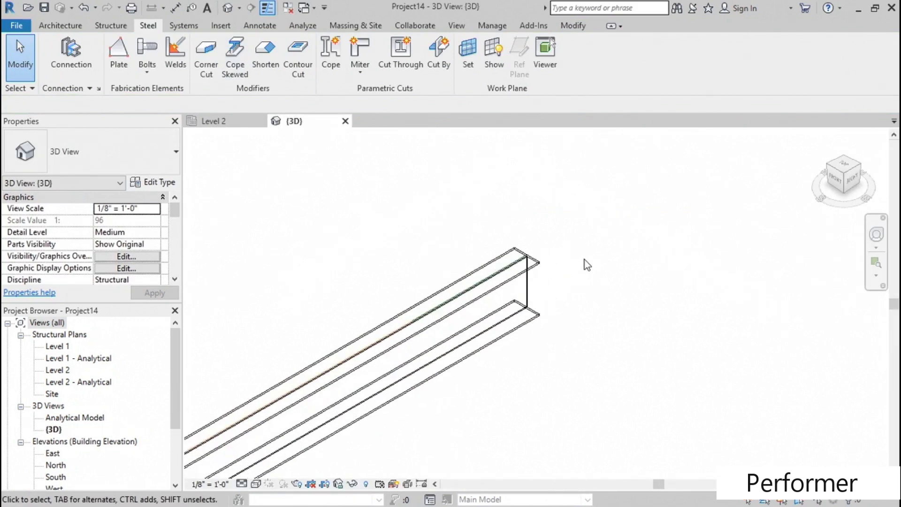
middle_drag(534, 377, 535, 361)
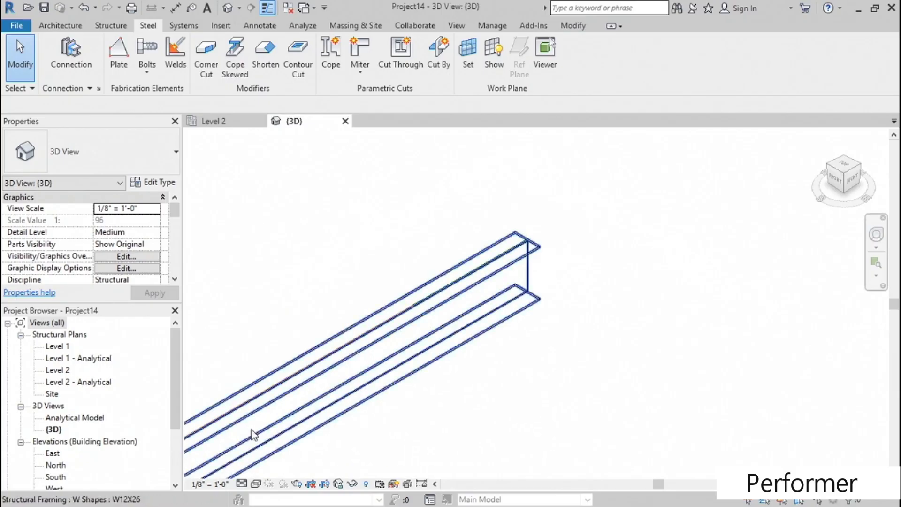
click(242, 484)
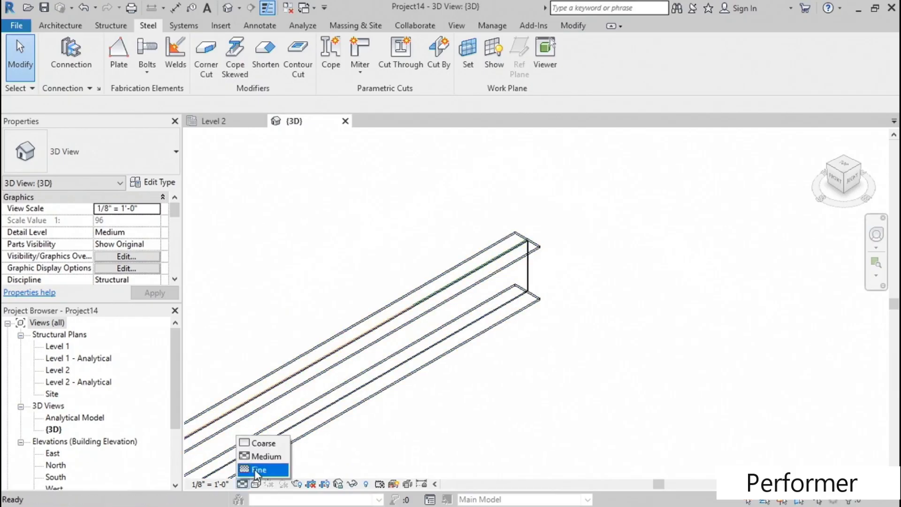
click(257, 470)
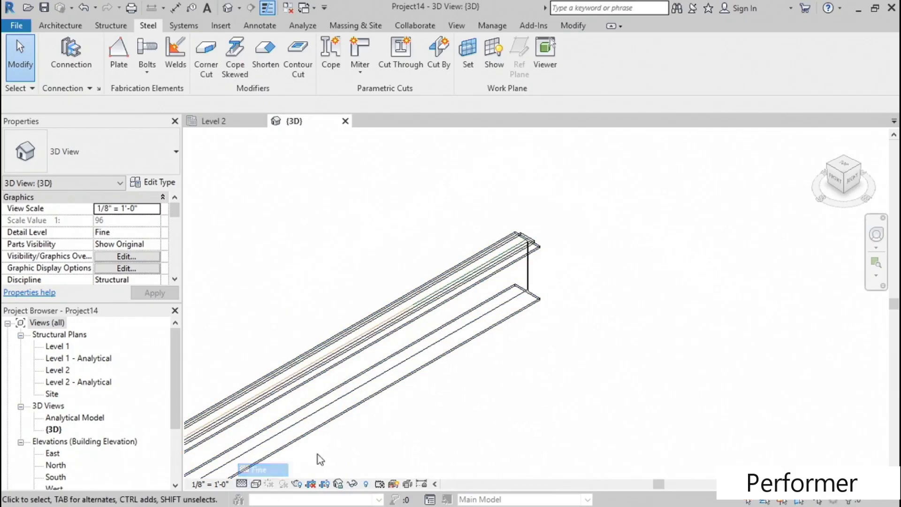
click(256, 484)
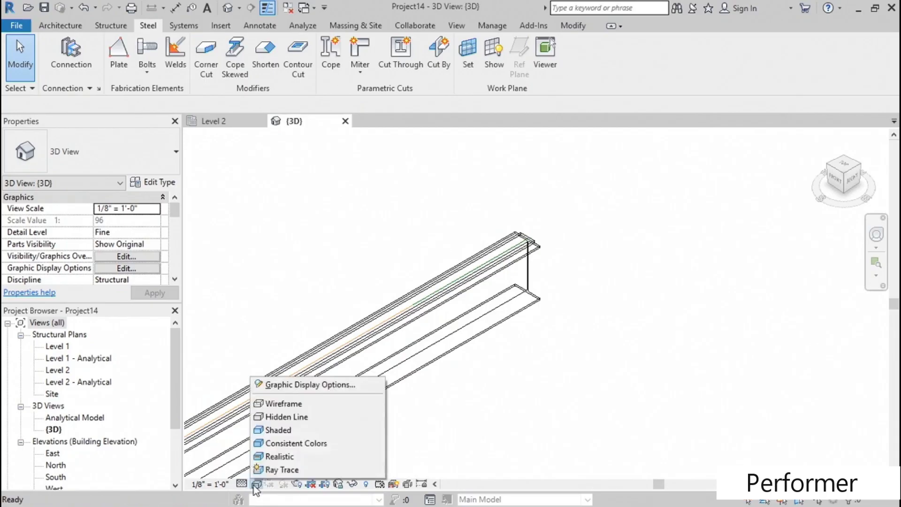
click(276, 456)
scroll(522, 243, up, 5)
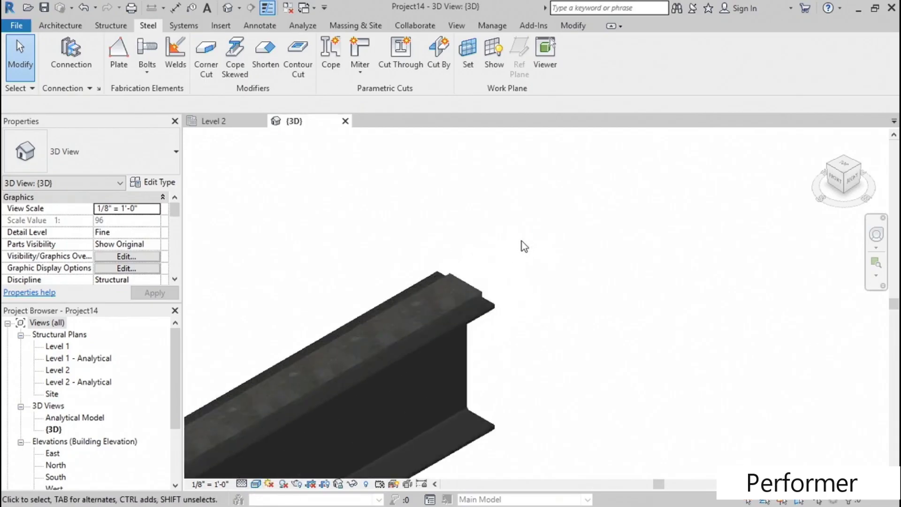
- Toggle the thin line display off and on again while inspecting the plate on top of the beam
click(267, 8)
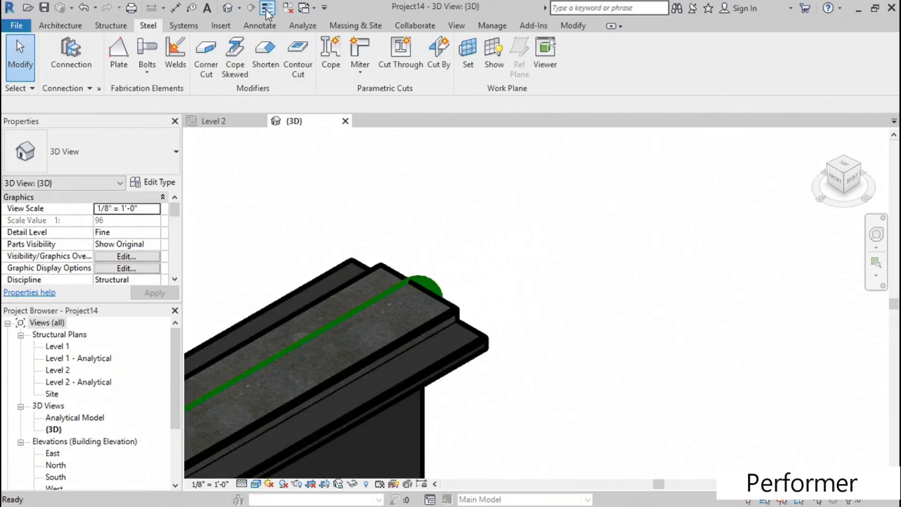
click(266, 9)
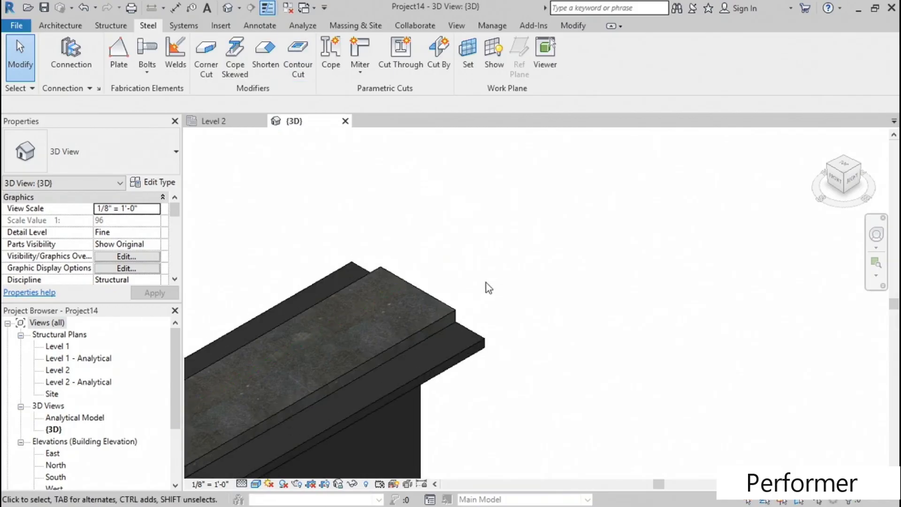
middle_drag(485, 282, 580, 214)
scroll(584, 211, down, 3)
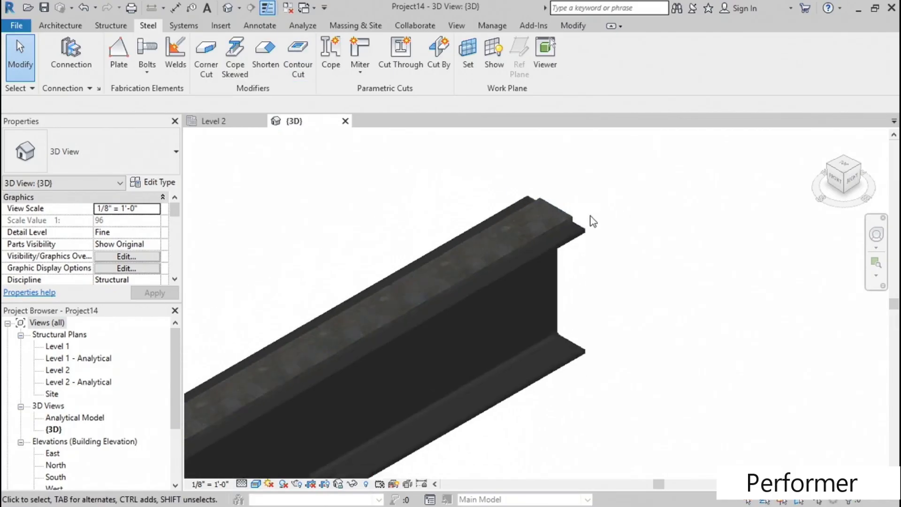
middle_drag(505, 337, 536, 296)
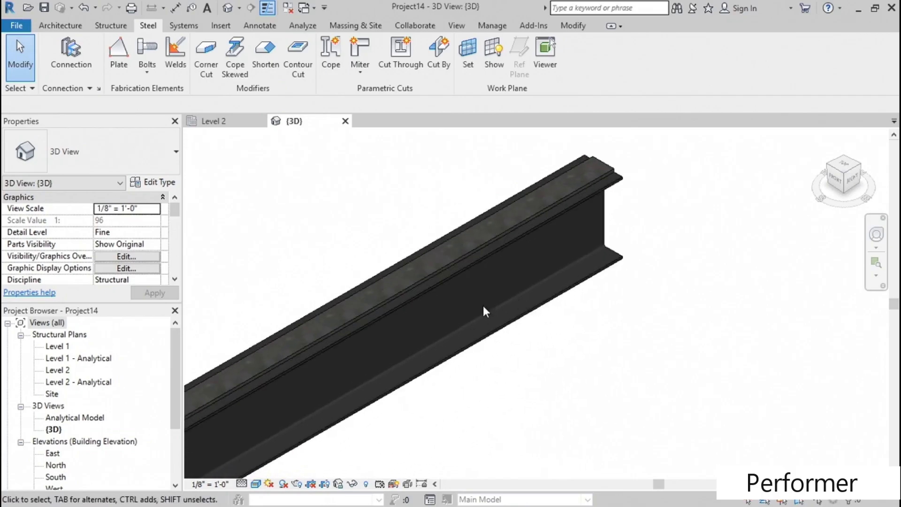
- In the Level 2 plan, start a bolt pattern connecting the steel plate to the beam, using the plate's face as the placement plane
double_click(56, 372)
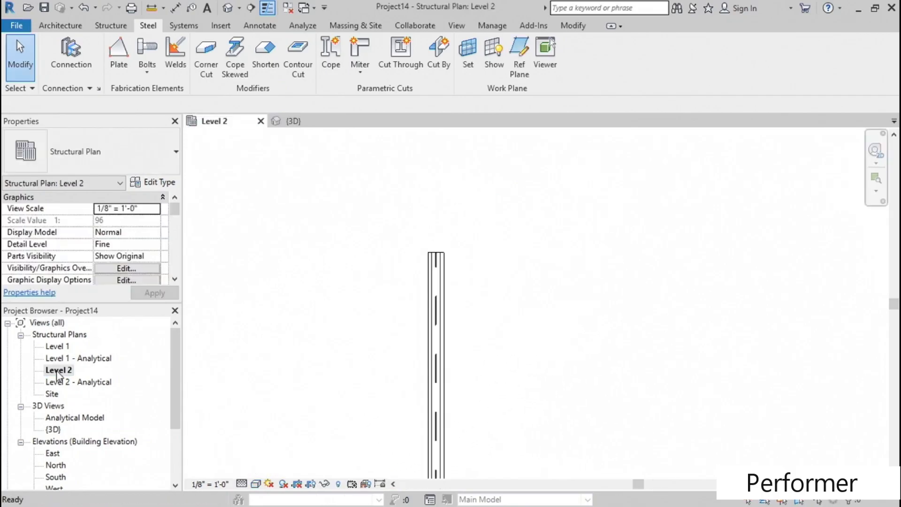
middle_drag(370, 362, 276, 272)
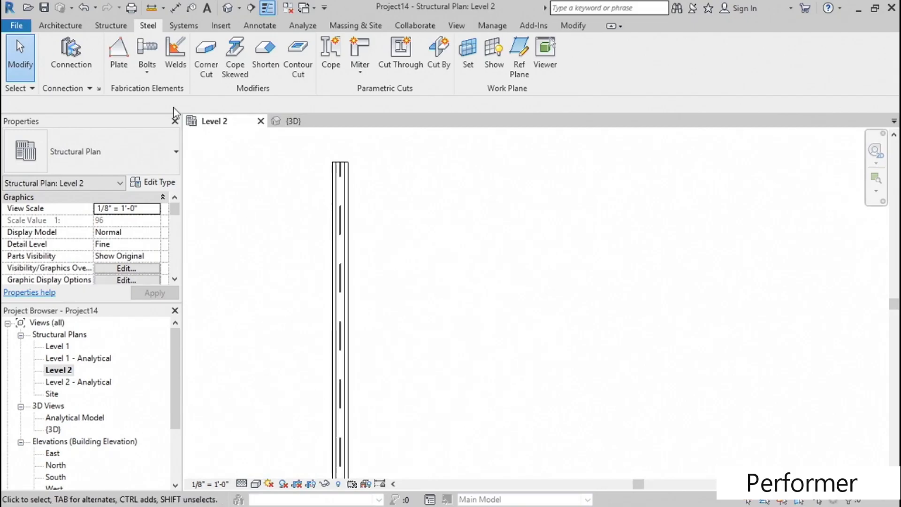
click(151, 76)
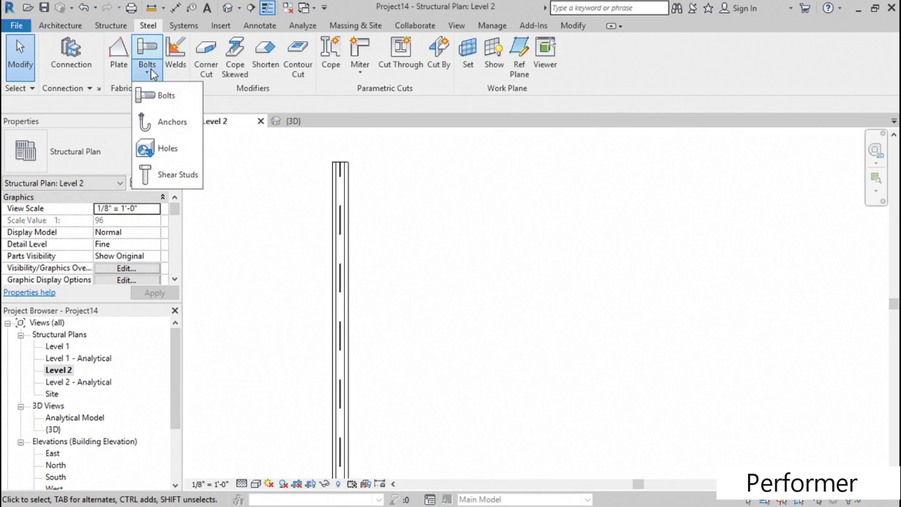
click(156, 97)
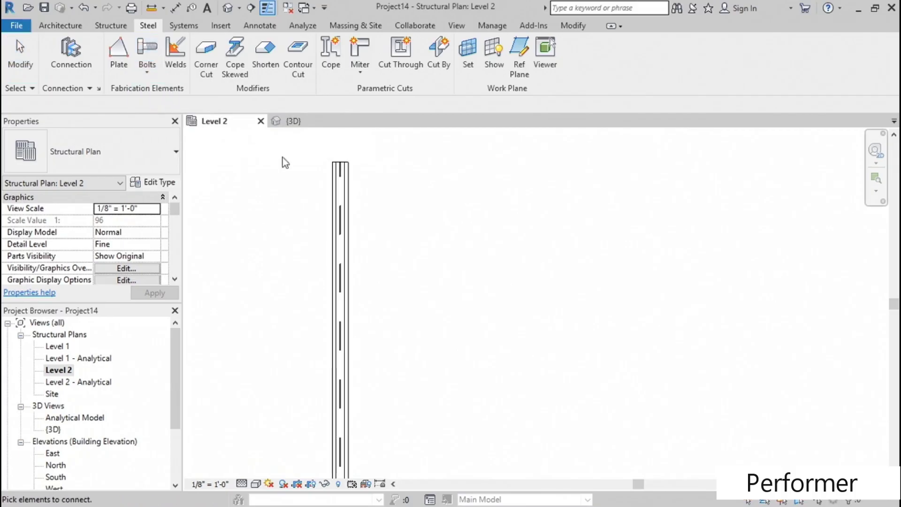
scroll(347, 155, up, 3)
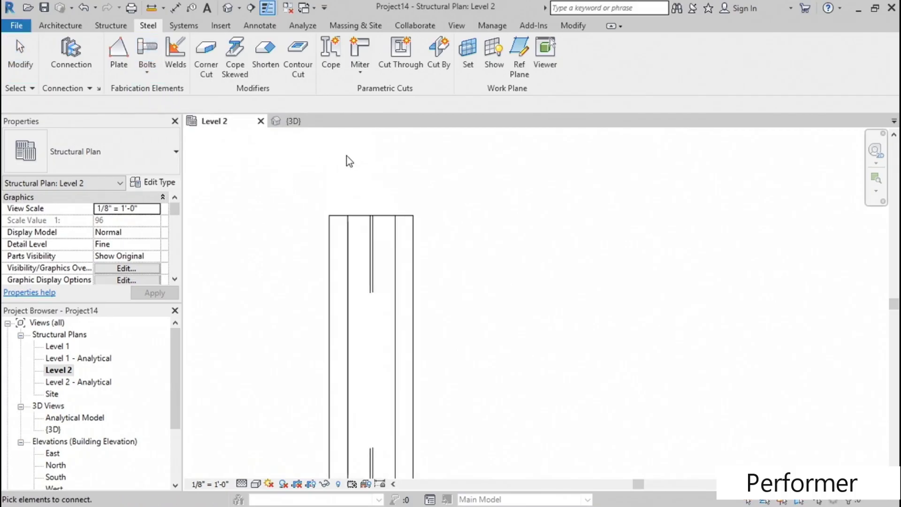
click(350, 258)
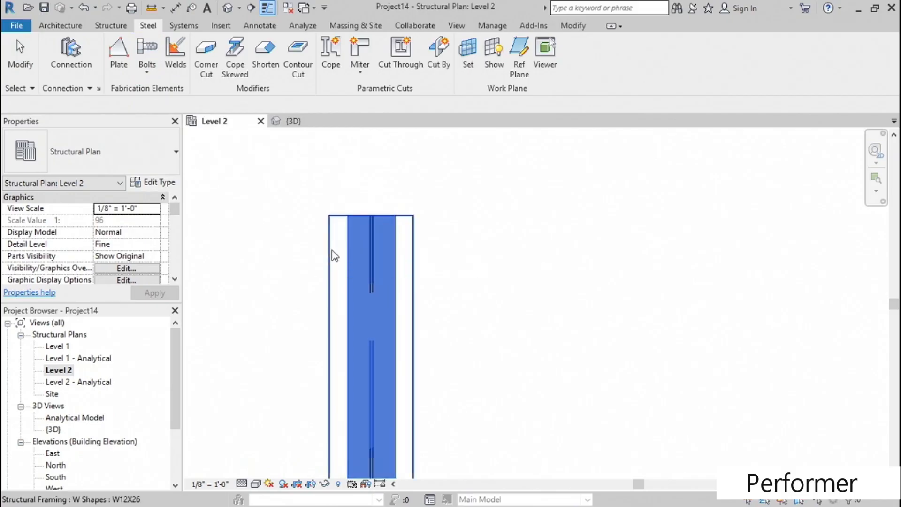
click(331, 254)
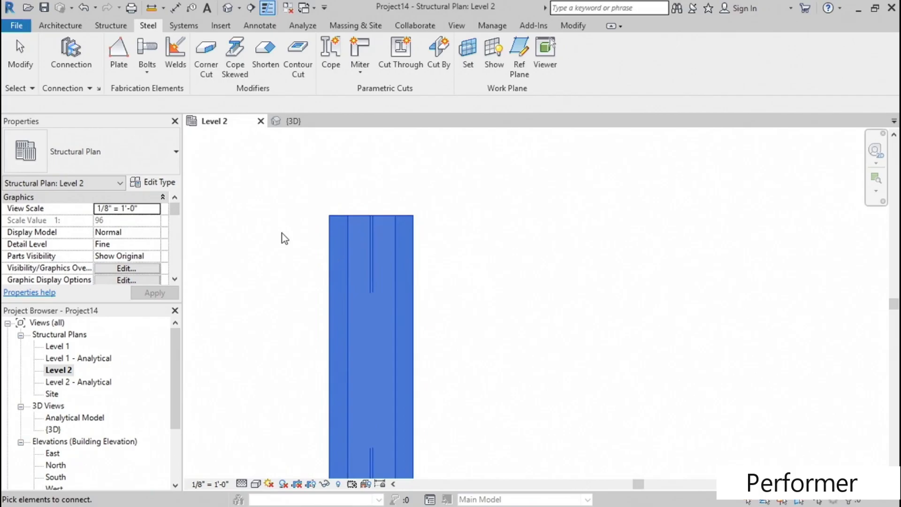
key(Return)
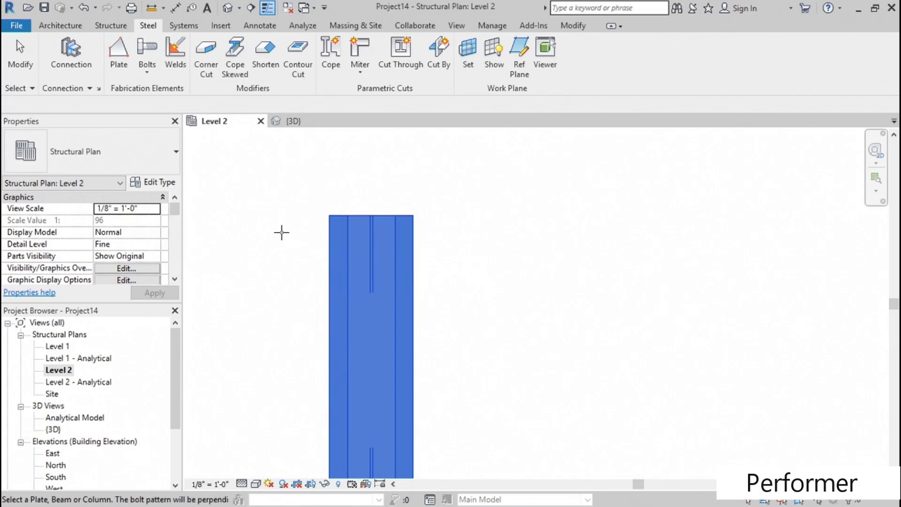
click(350, 271)
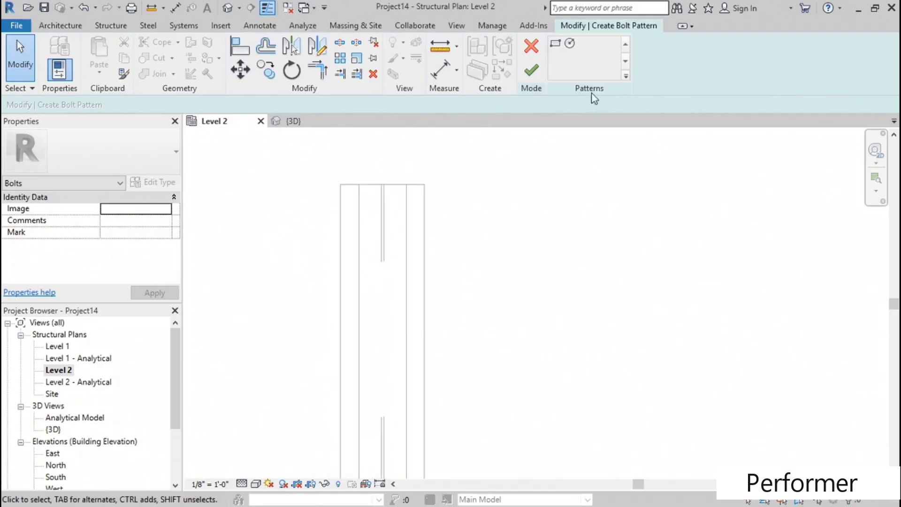
- Sketch a rectangular bolt pattern about 26' long over the plate, from its upper-left corner to the opposite corner at its lower end
click(558, 46)
scroll(384, 175, up, 2)
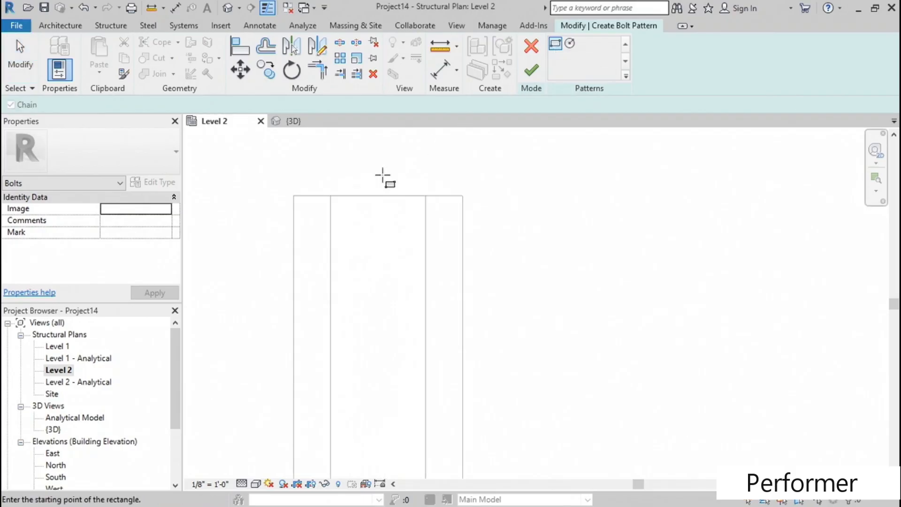
click(332, 195)
scroll(346, 268, down, 6)
middle_drag(360, 413, 350, 107)
scroll(341, 380, up, 3)
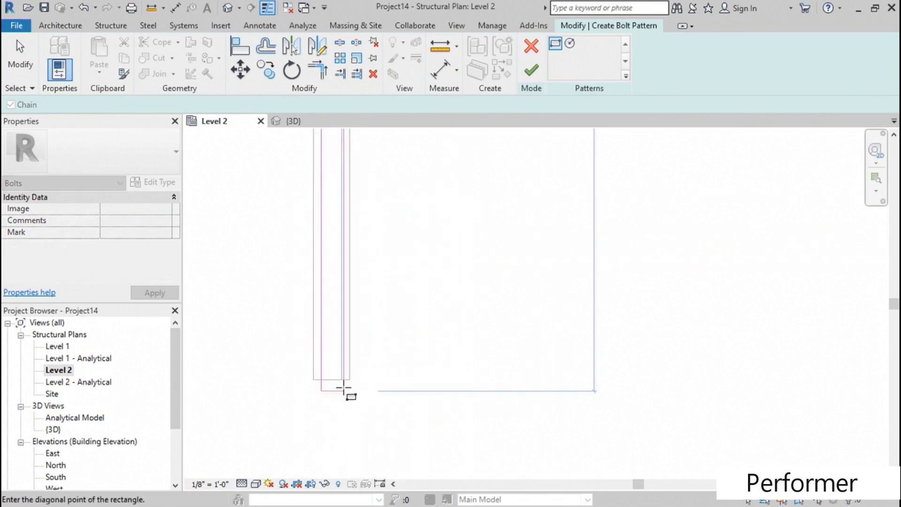
click(340, 370)
scroll(386, 331, down, 1)
middle_drag(413, 215, 414, 324)
key(Escape)
- Finish the bolt pattern sketch to create the bolts at the plate's corners
scroll(407, 278, down, 3)
scroll(409, 273, down, 3)
middle_drag(448, 165, 429, 314)
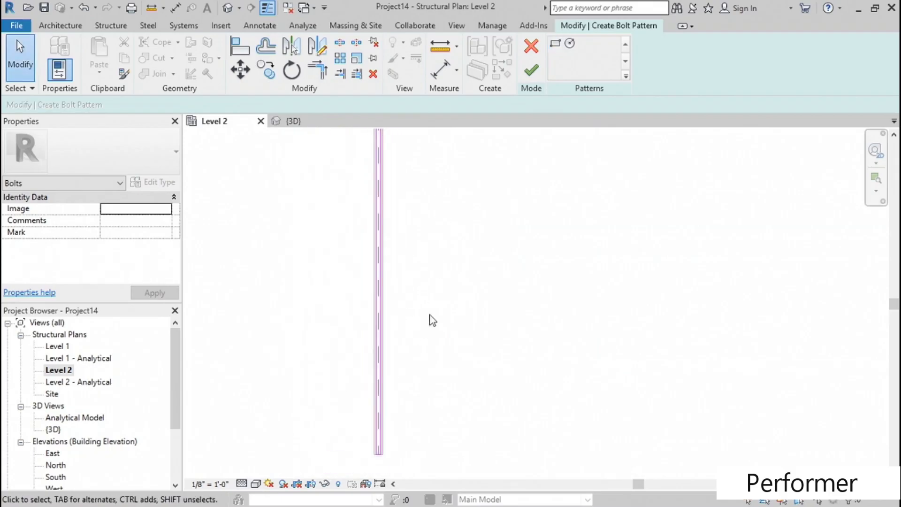
middle_drag(424, 176, 412, 344)
scroll(348, 146, up, 4)
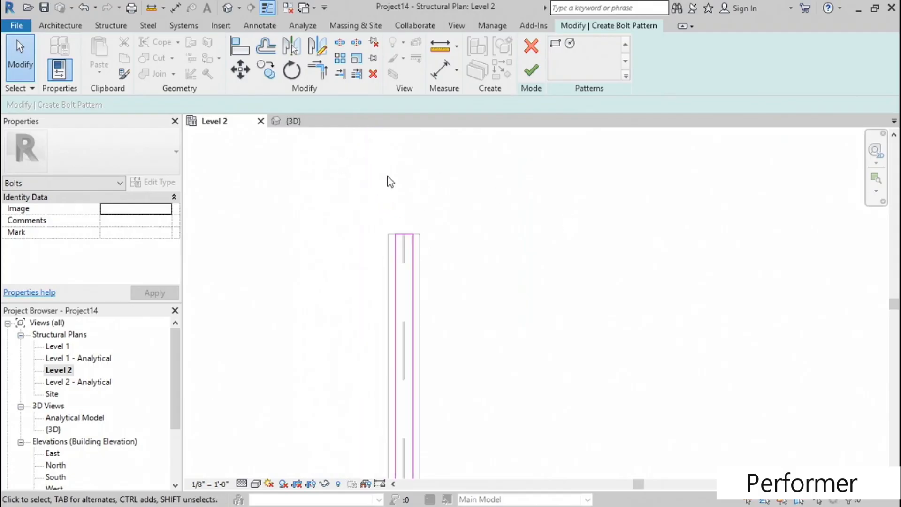
click(531, 70)
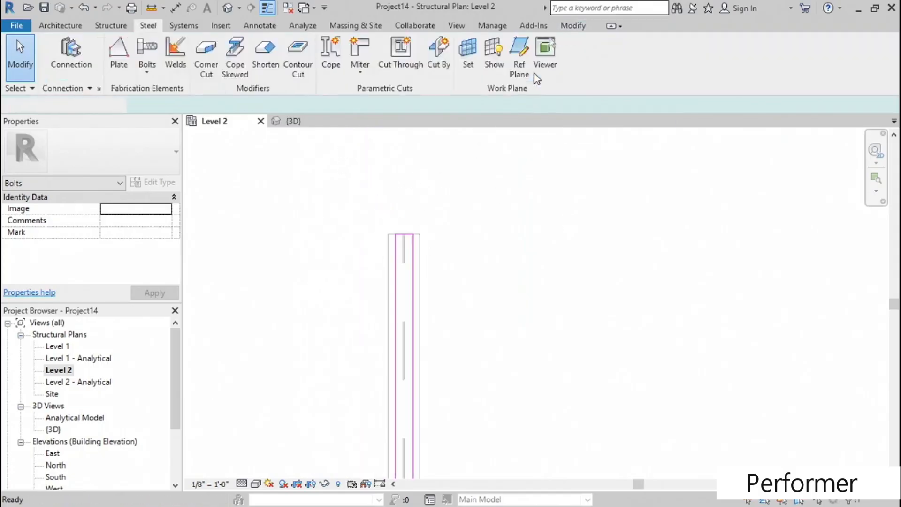
scroll(430, 214, up, 4)
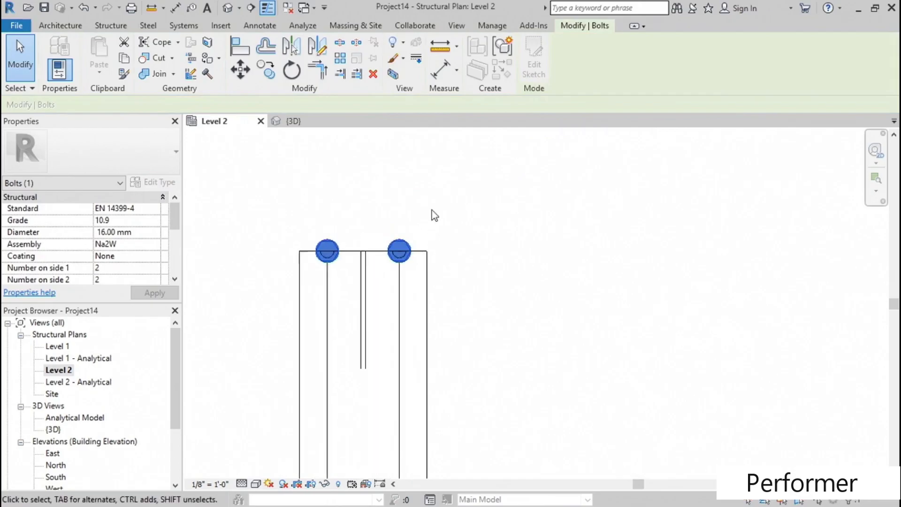
scroll(433, 212, down, 4)
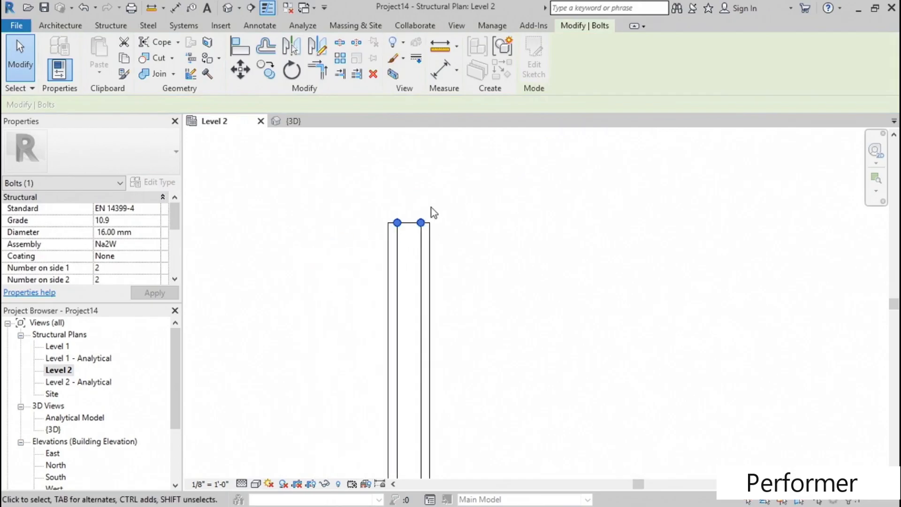
- Open the 3D view, select the bolts at the beam's end and check their Standard setting
click(231, 8)
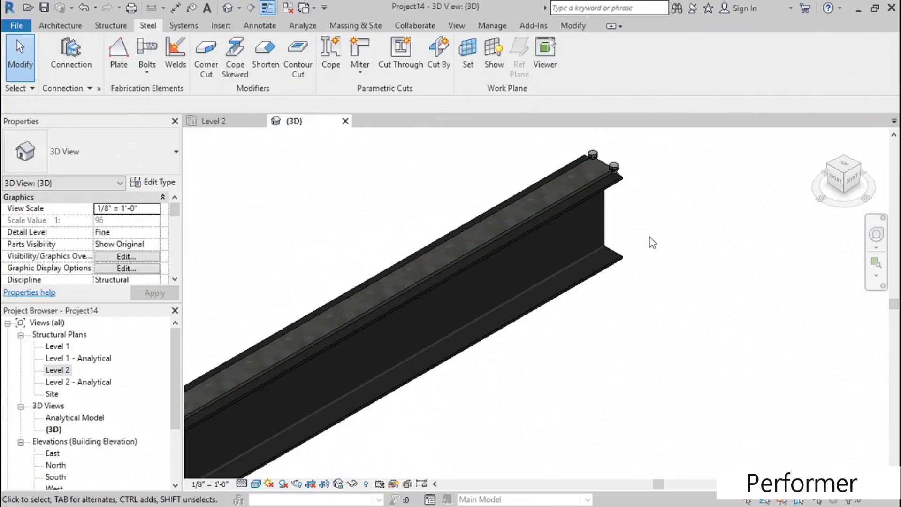
scroll(568, 260, up, 3)
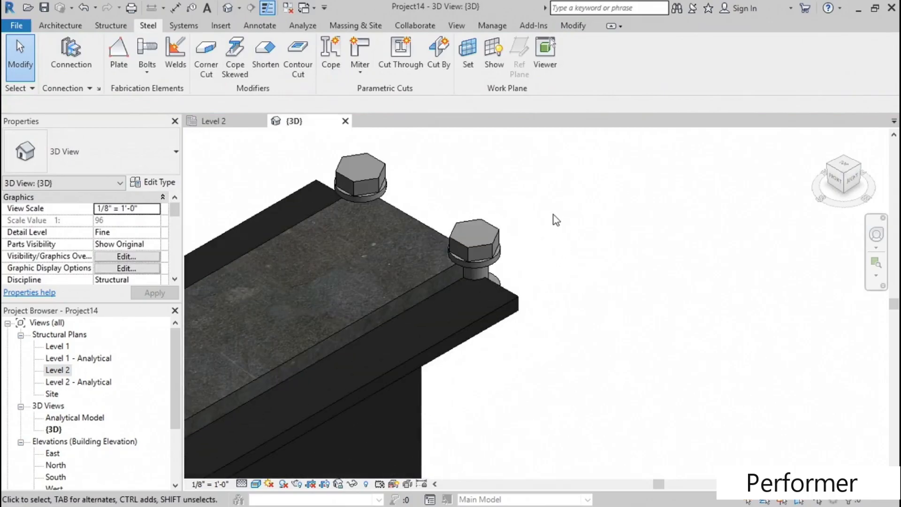
click(498, 239)
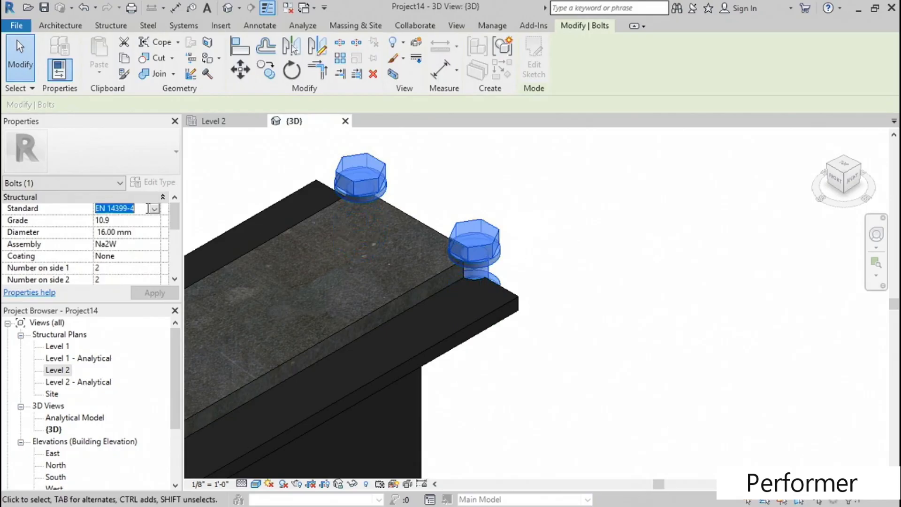
click(154, 208)
click(155, 208)
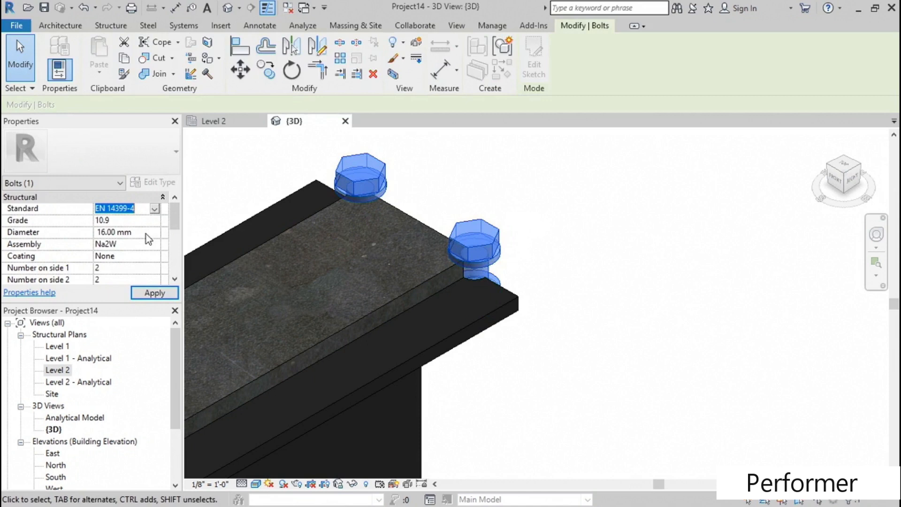
- Set the selected bolt pattern's number on side 1 to 24 to distribute bolts along the beam's length
drag(173, 217, 172, 222)
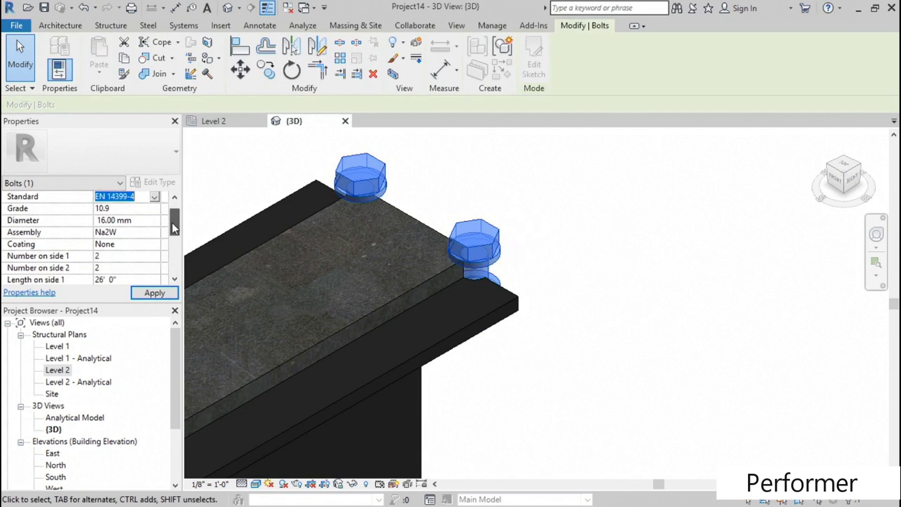
click(126, 256)
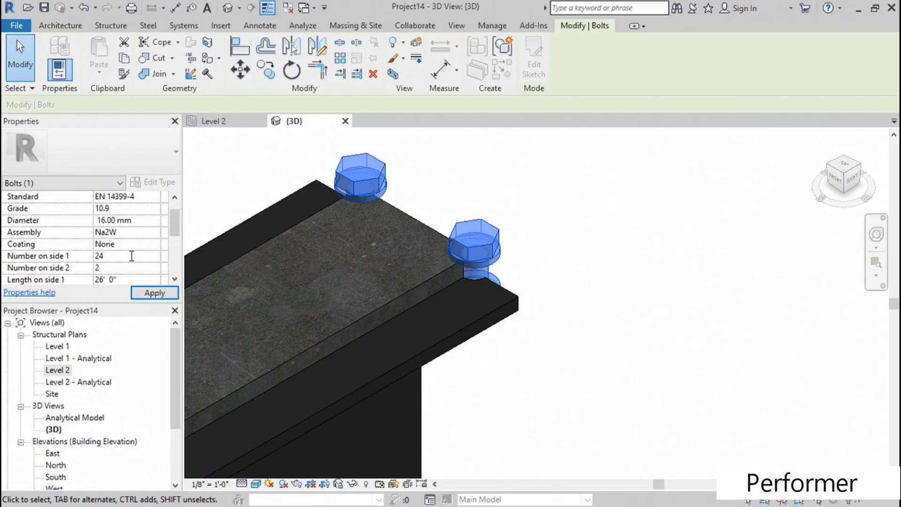
middle_drag(409, 268, 618, 213)
scroll(536, 229, down, 3)
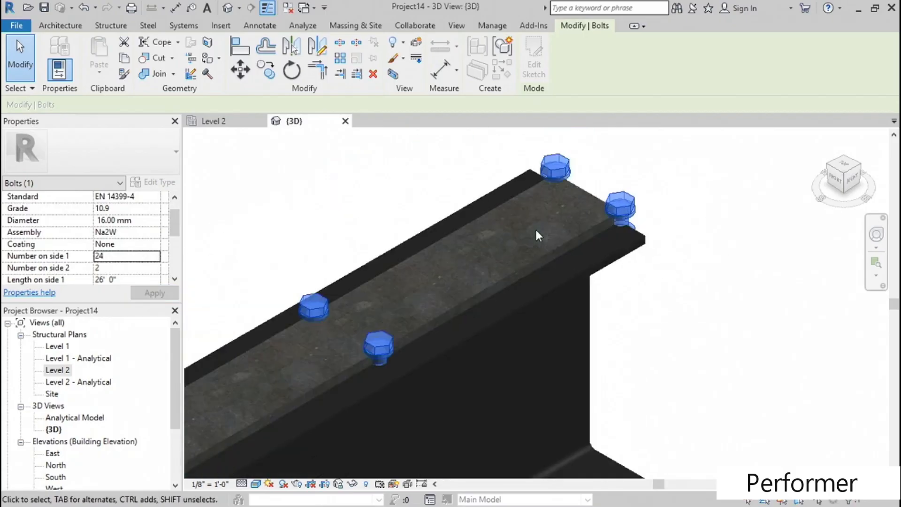
scroll(536, 230, down, 4)
middle_drag(531, 234, 422, 339)
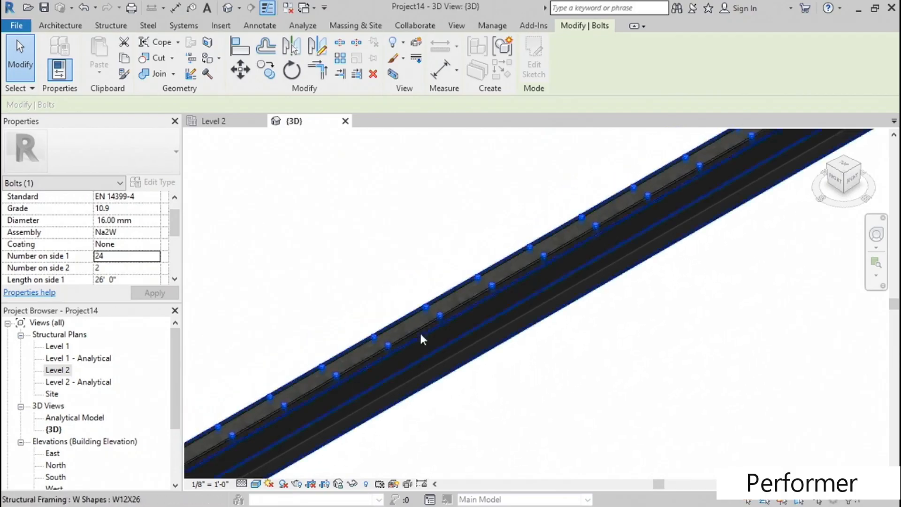
middle_drag(465, 311, 721, 210)
scroll(650, 207, up, 6)
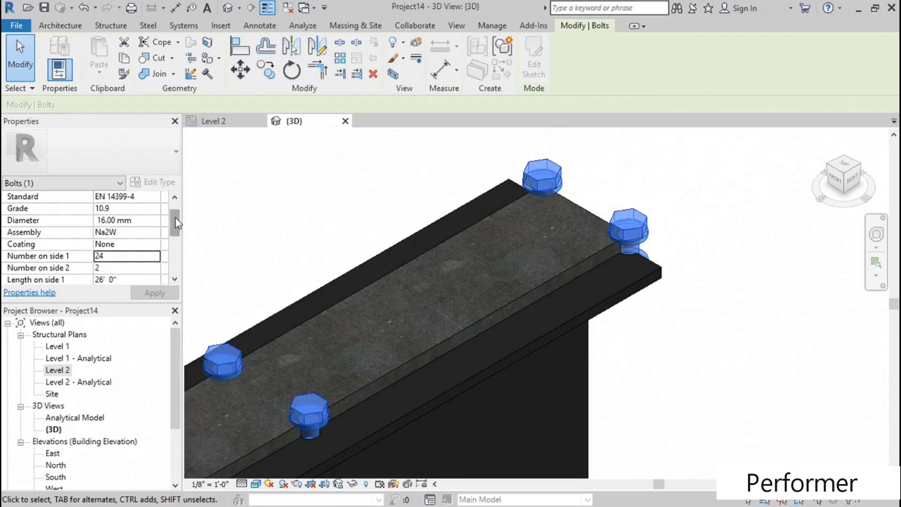
- Set the selected bolt pattern's edge distances on side 1 and side 2 to 1" each and apply them
drag(175, 218, 173, 238)
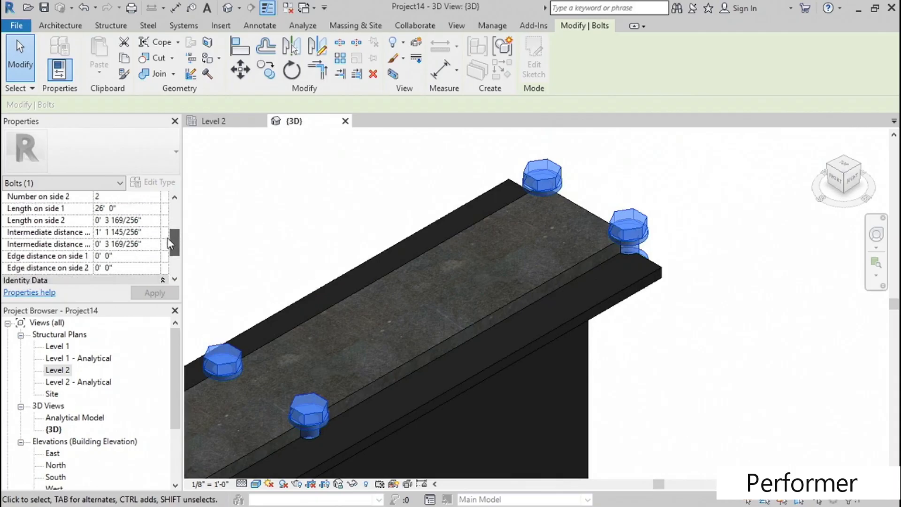
click(131, 256)
text(1)
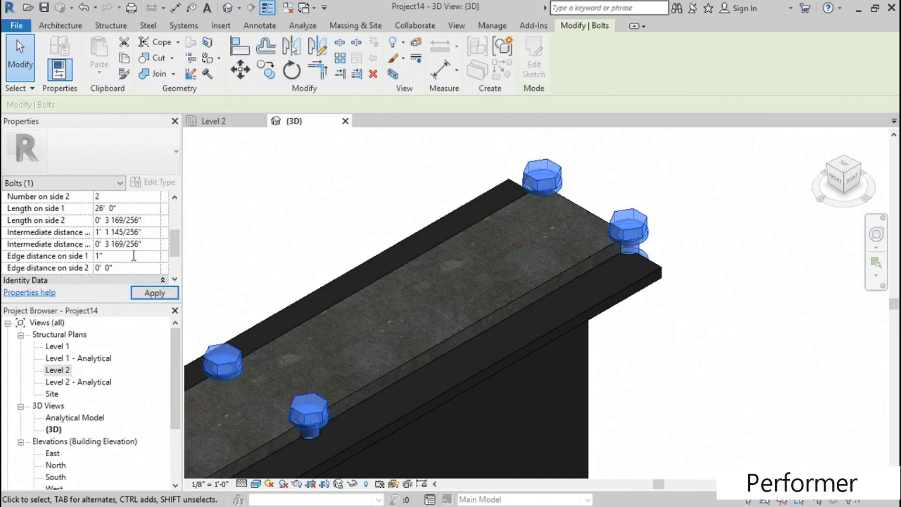
text(")
click(129, 267)
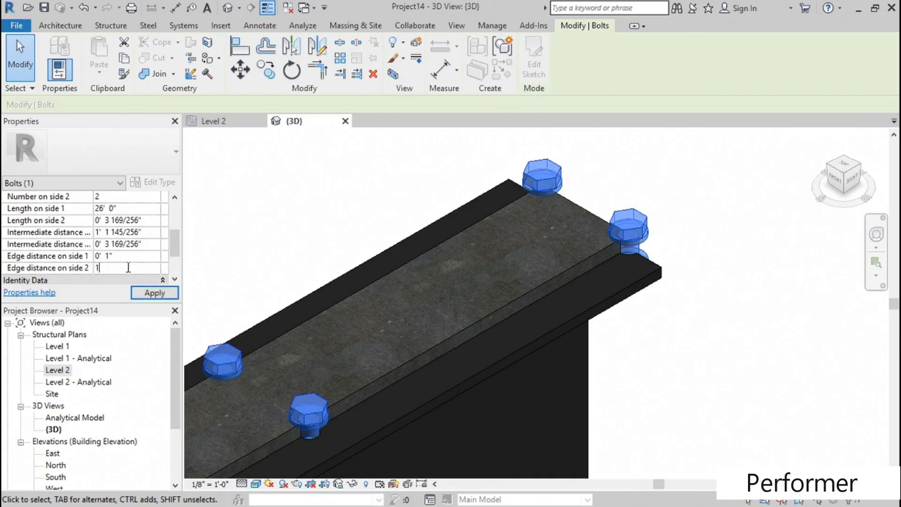
text(1")
click(155, 293)
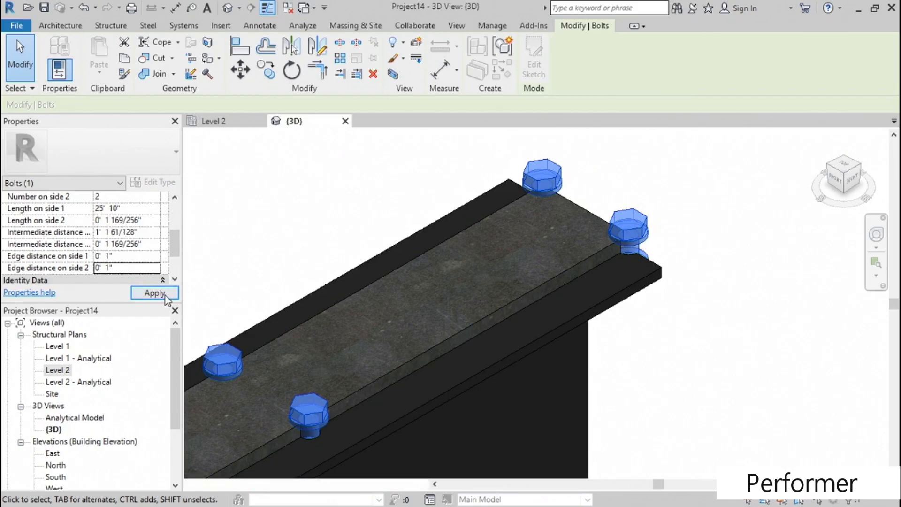
- Examine the bolt heads and nuts at the beam's end from a low side angle with the bolts deselected
scroll(306, 257, down, 3)
shift+middle_drag(366, 339, 404, 340)
scroll(348, 323, down, 4)
middle_drag(316, 449, 361, 281)
scroll(424, 353, up, 5)
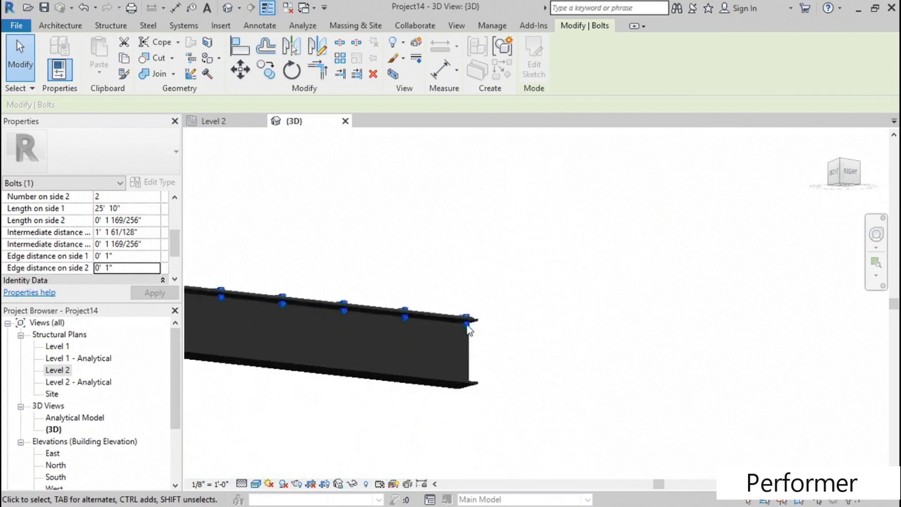
click(510, 334)
scroll(408, 306, up, 3)
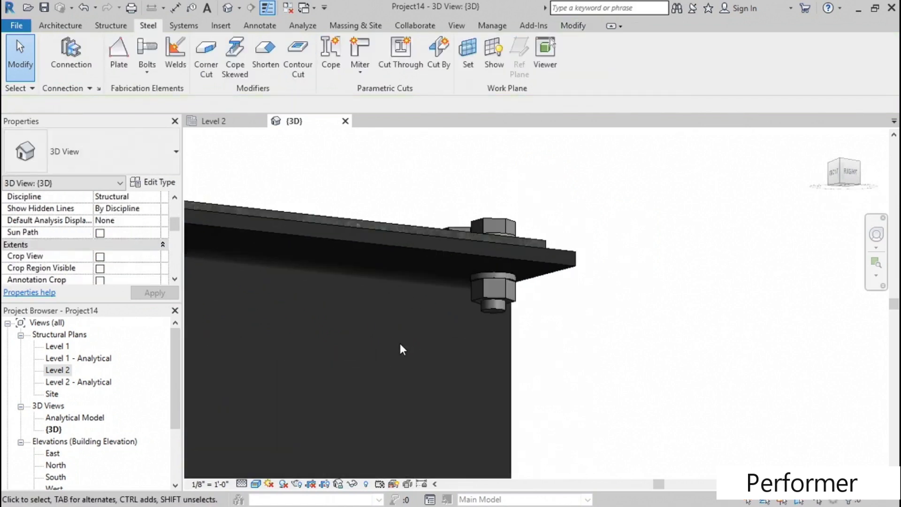
scroll(399, 343, down, 2)
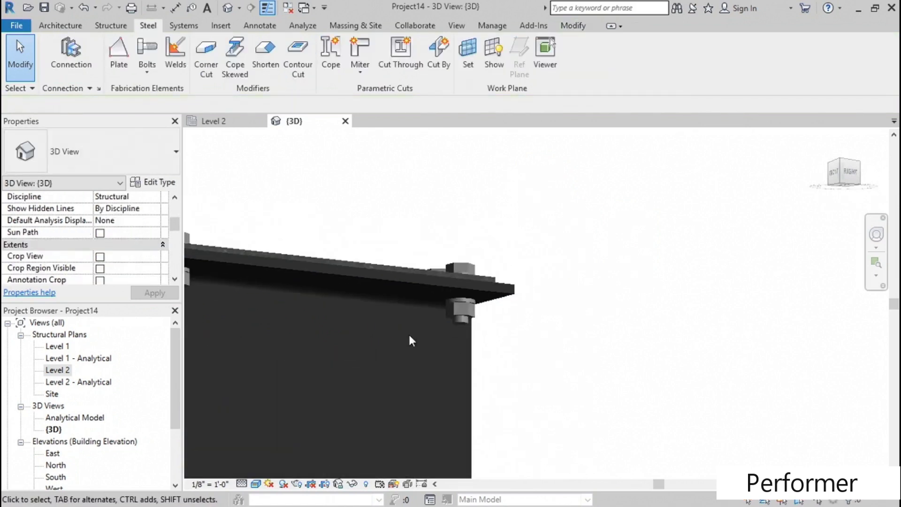
- Set the thickness of the steel plate on the beam's top flange to 1" and deselect the plate
click(392, 263)
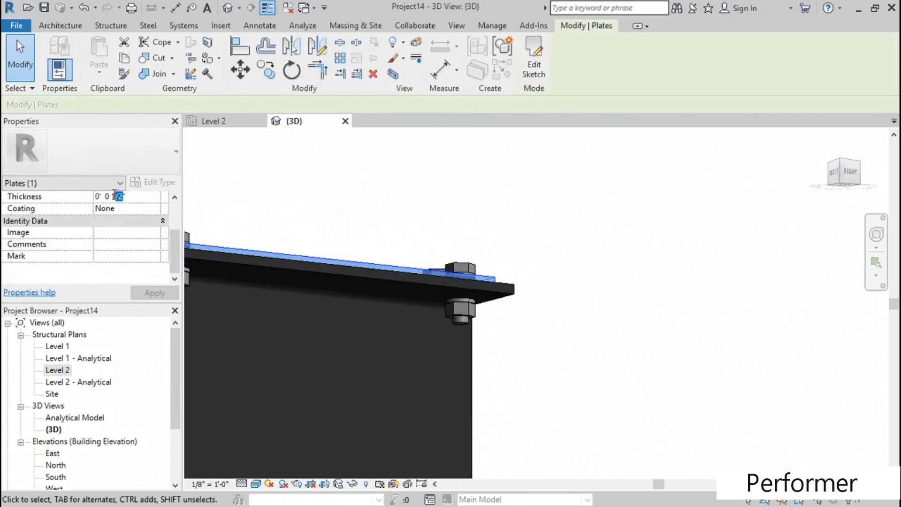
text(1")
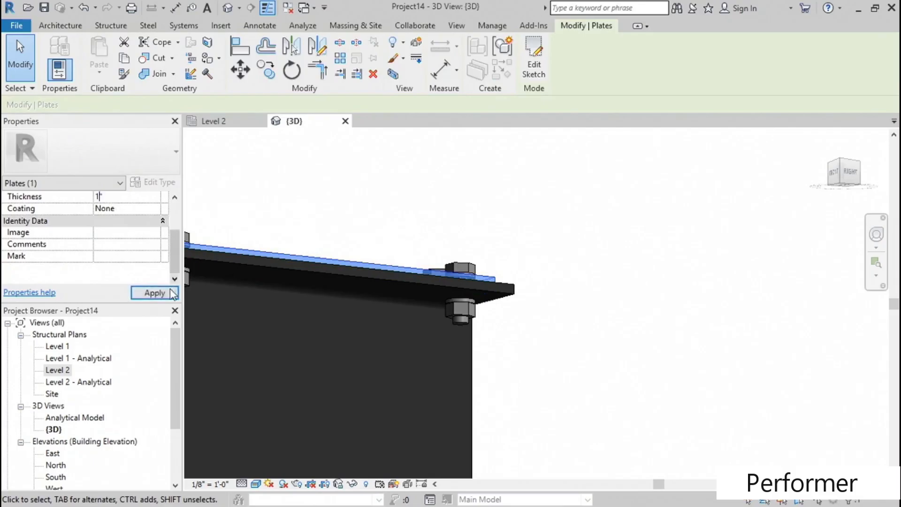
scroll(490, 245, down, 5)
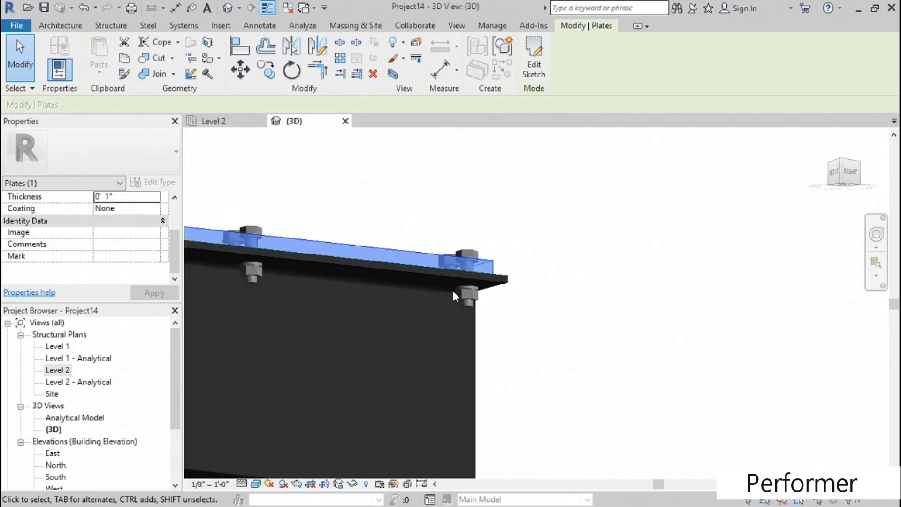
shift+middle_drag(343, 179, 564, 249)
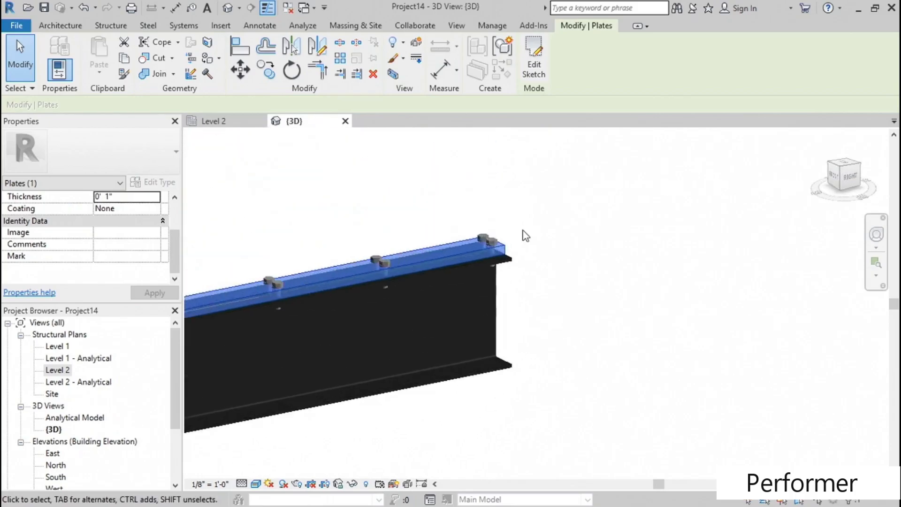
scroll(516, 233, up, 5)
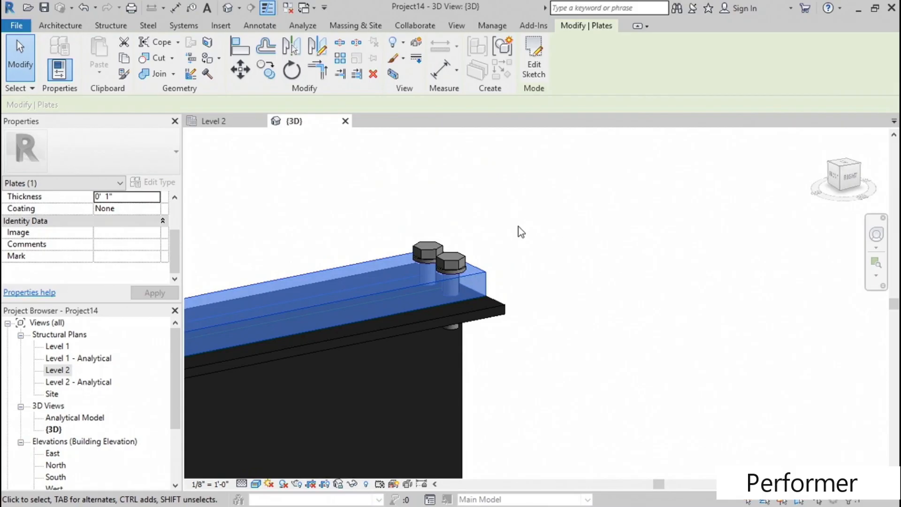
click(518, 207)
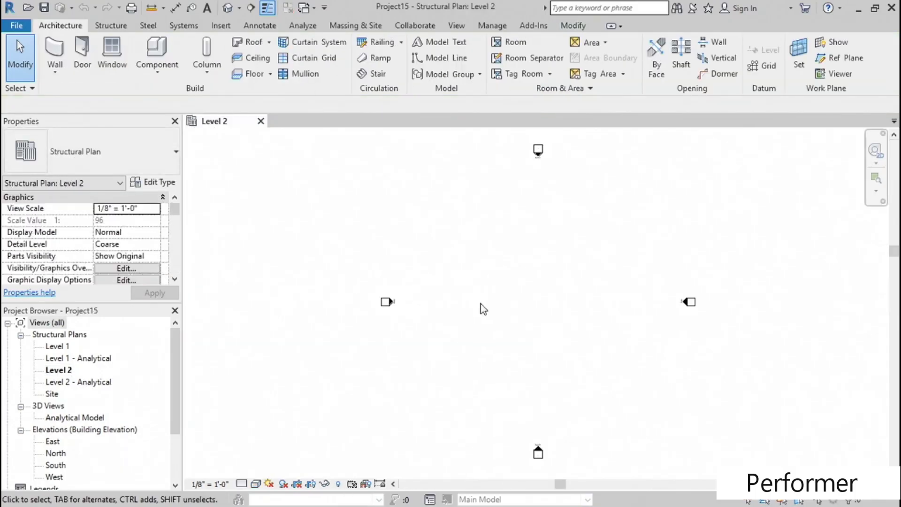
middle_drag(481, 307, 384, 294)
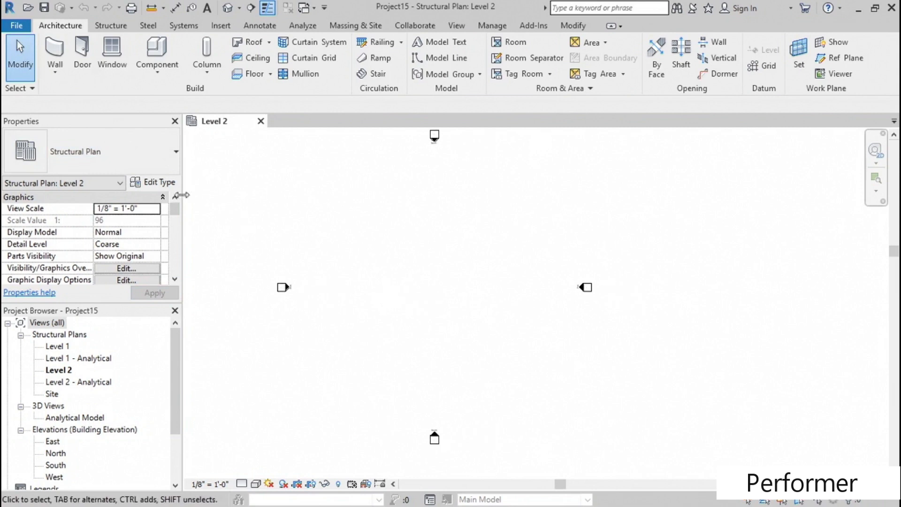
- Place a W12X26 beam running vertically in the Level 2 plan of the empty project
click(113, 26)
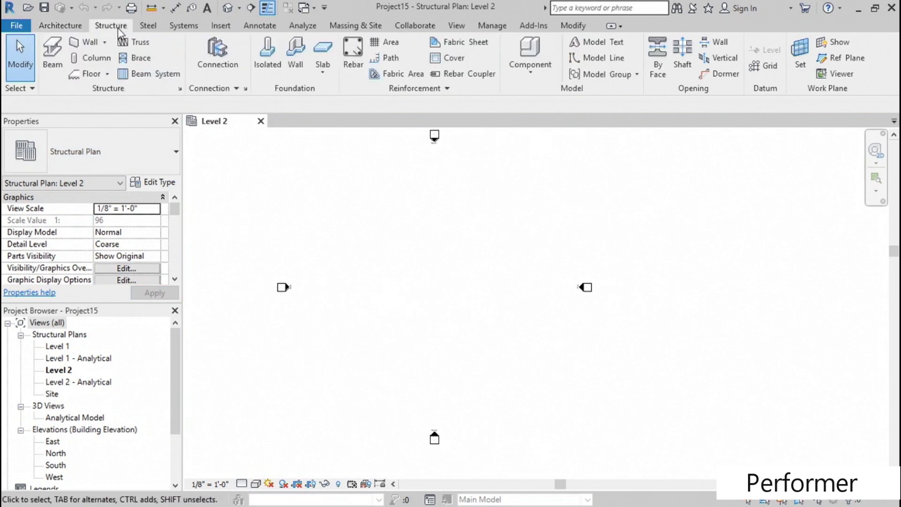
click(53, 55)
middle_drag(428, 266, 382, 257)
scroll(358, 238, up, 2)
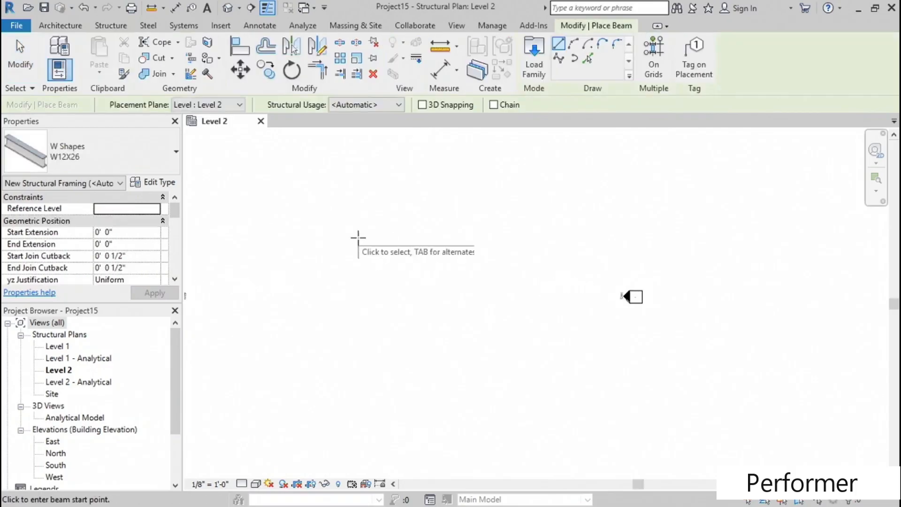
click(355, 231)
click(355, 271)
key(Escape)
key(Escape)
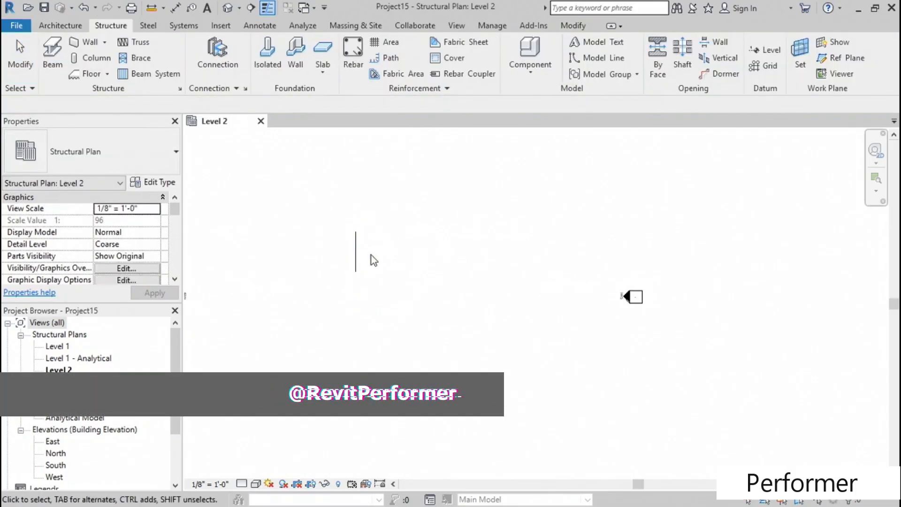
- Set the Level 2 plan's detail level to Fine so the beam shows its flange outline
scroll(362, 252, up, 4)
middle_drag(382, 227, 366, 244)
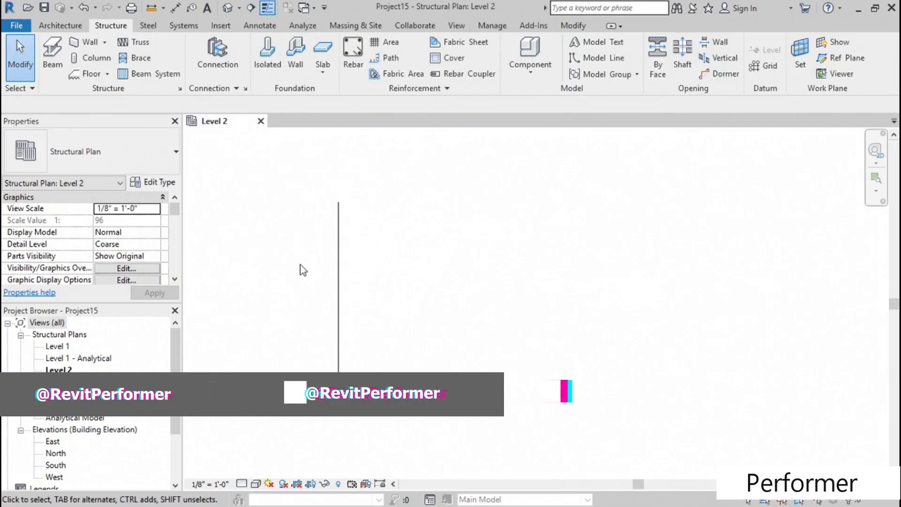
click(243, 484)
click(259, 472)
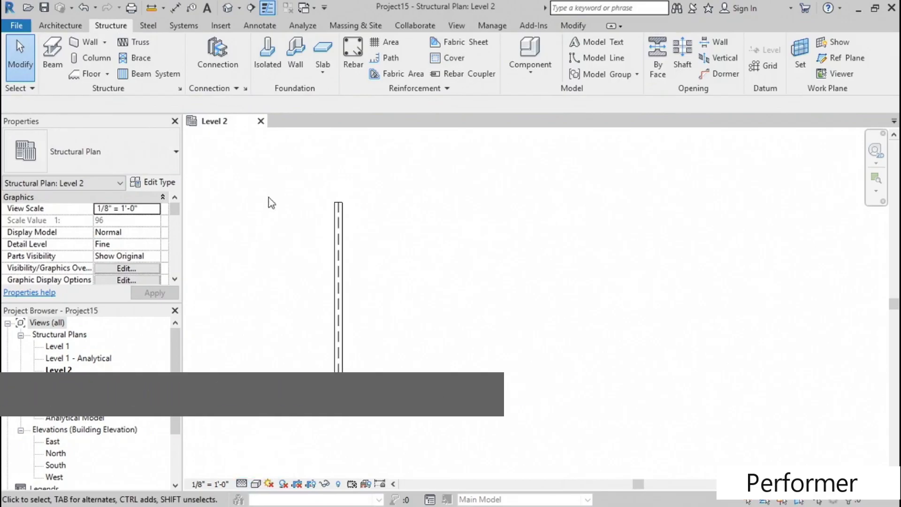
- Sketch a rectangular steel plate inside the beam's flange outline, running from the beam's upper end to its lower end
click(149, 27)
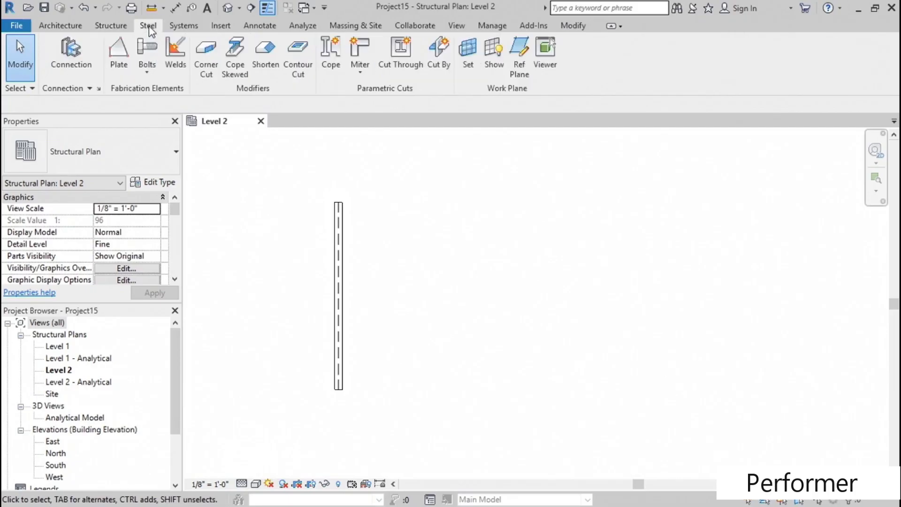
click(114, 50)
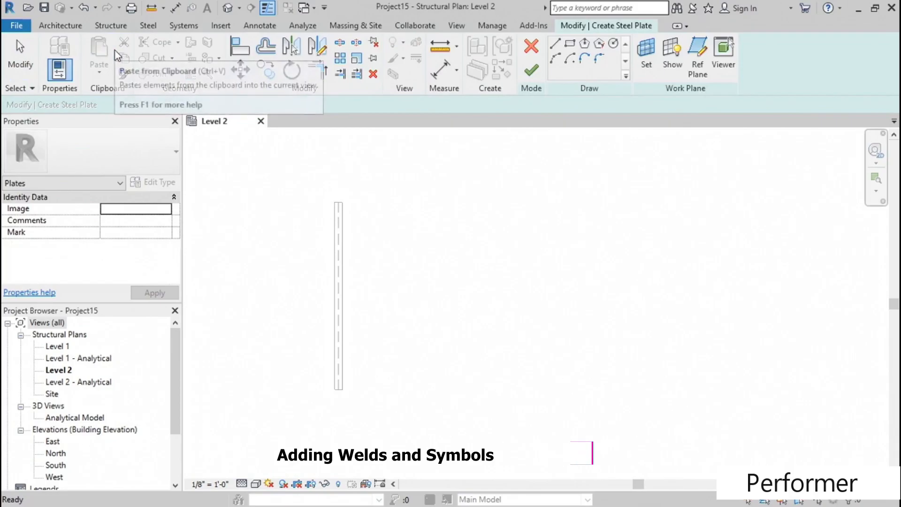
click(570, 47)
scroll(339, 200, up, 2)
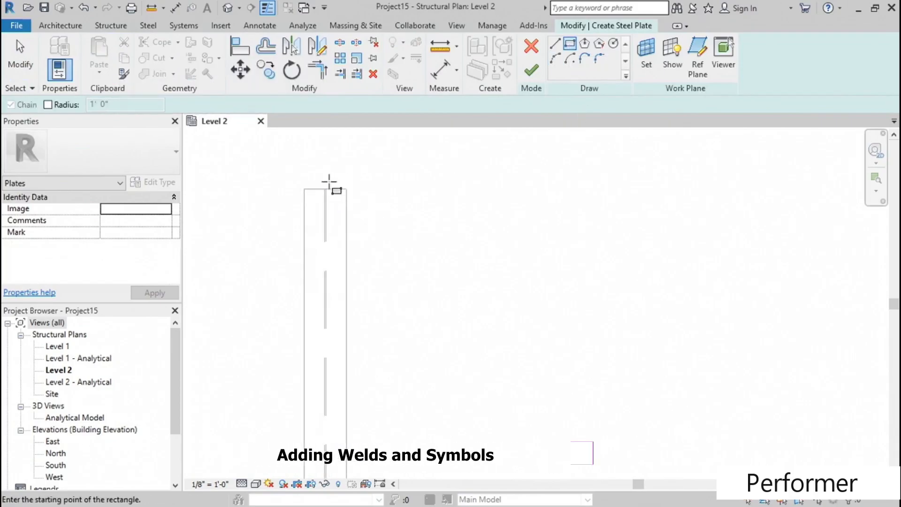
click(312, 189)
scroll(328, 253, down, 2)
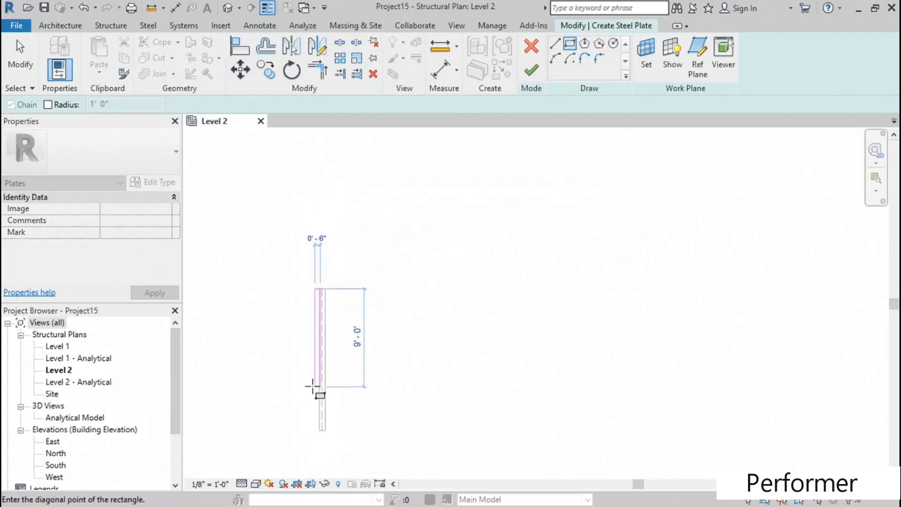
scroll(329, 357, up, 3)
click(380, 329)
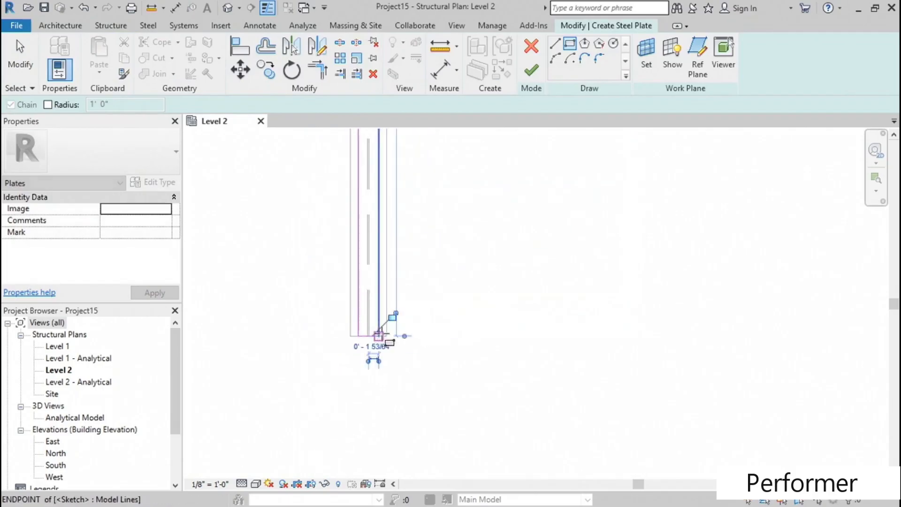
scroll(434, 216, down, 2)
middle_drag(435, 215, 364, 258)
scroll(357, 211, up, 2)
key(Escape)
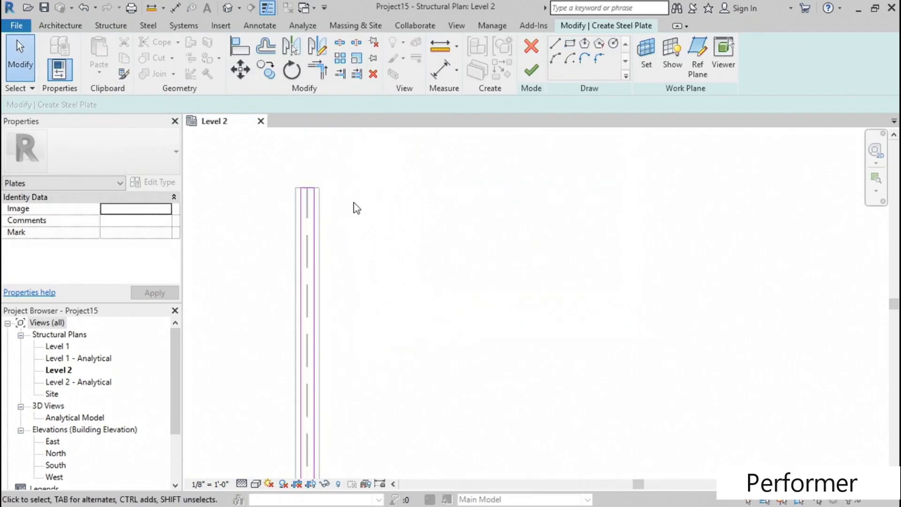
- Finish the rectangular sketch to create the steel plate on the beam and deselect it
scroll(354, 209, down, 1)
mouse_move(351, 211)
middle_down()
mouse_move(360, 248)
mouse_move(355, 228)
middle_up()
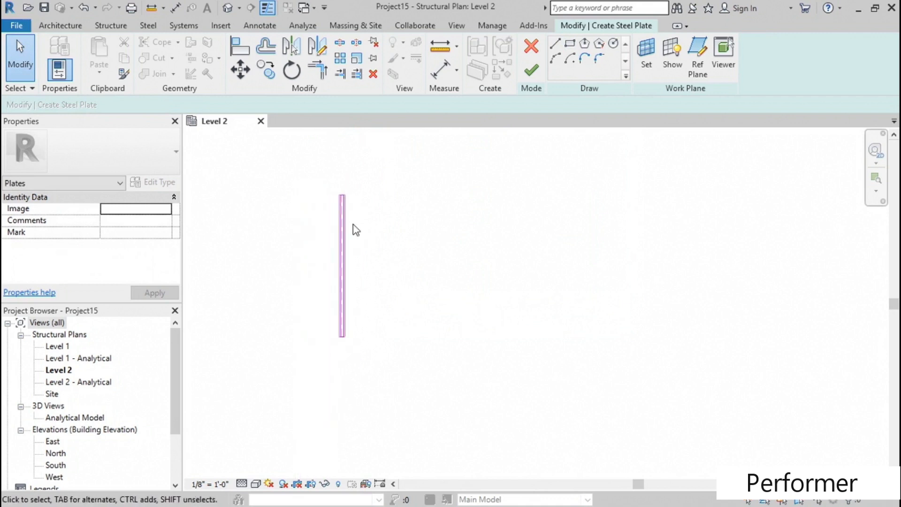
click(530, 73)
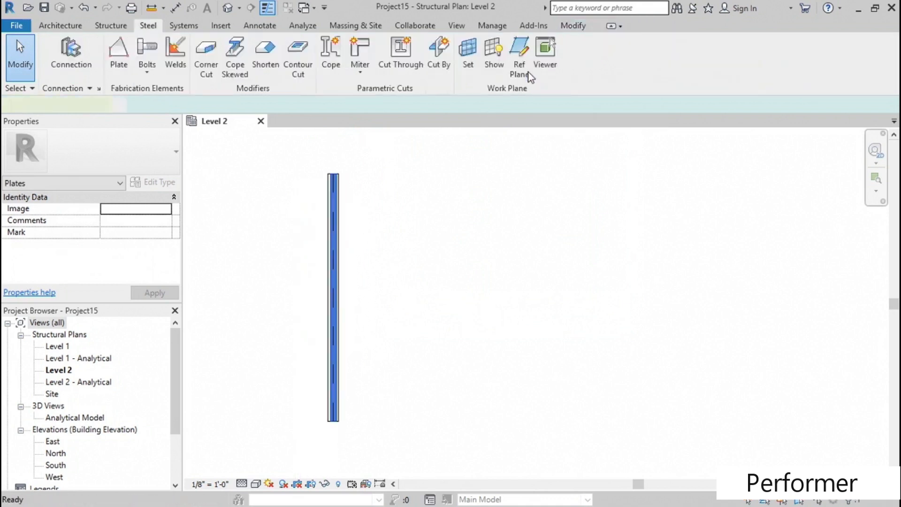
middle_drag(373, 256, 383, 257)
middle_drag(427, 223, 426, 233)
click(418, 222)
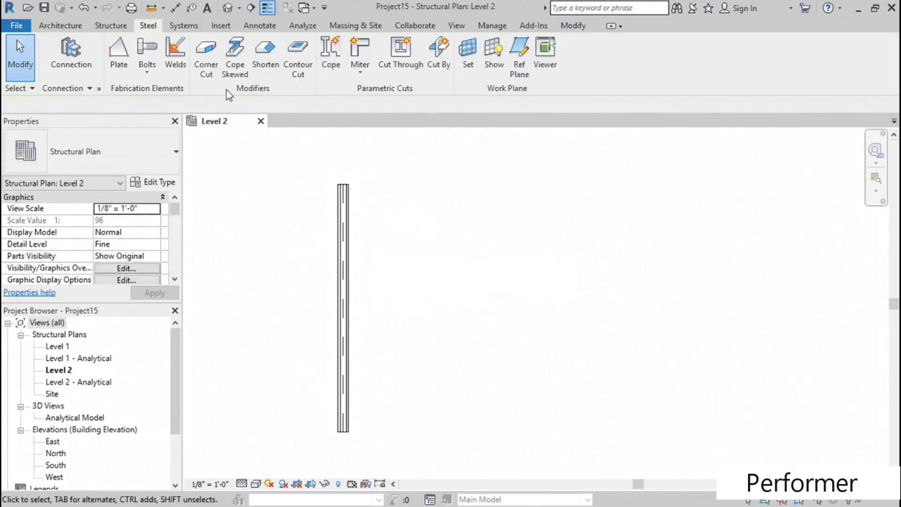
- Open the 3D view and set its detail level to Fine and its visual style to Hidden Line
click(228, 9)
scroll(528, 266, up, 3)
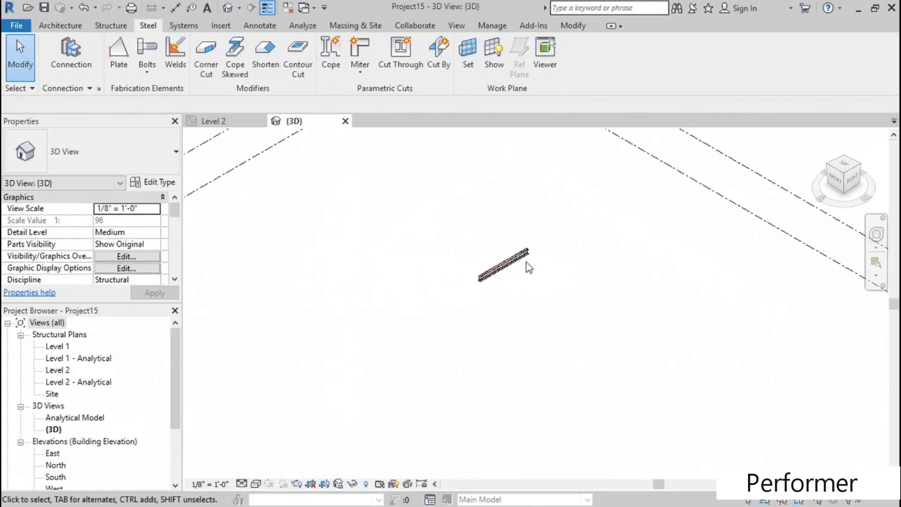
scroll(526, 262, up, 5)
middle_drag(441, 369, 524, 301)
click(242, 484)
click(260, 469)
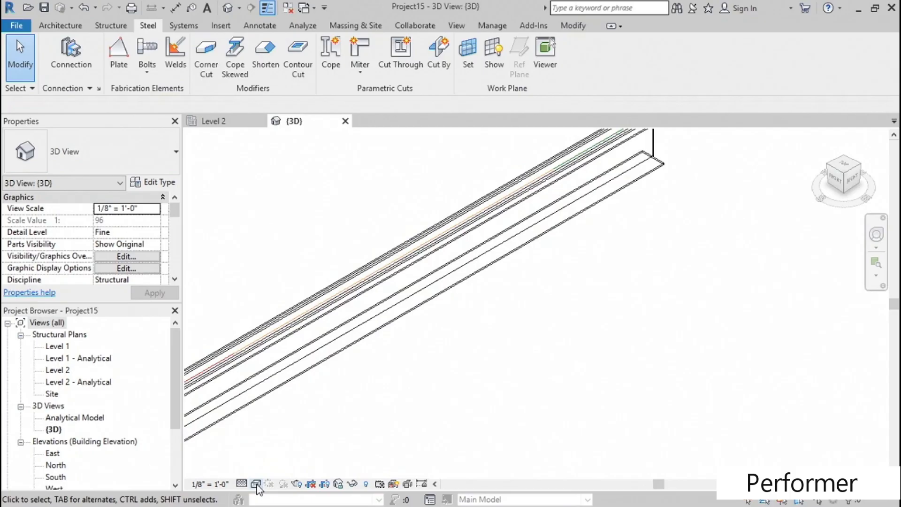
click(256, 484)
click(301, 417)
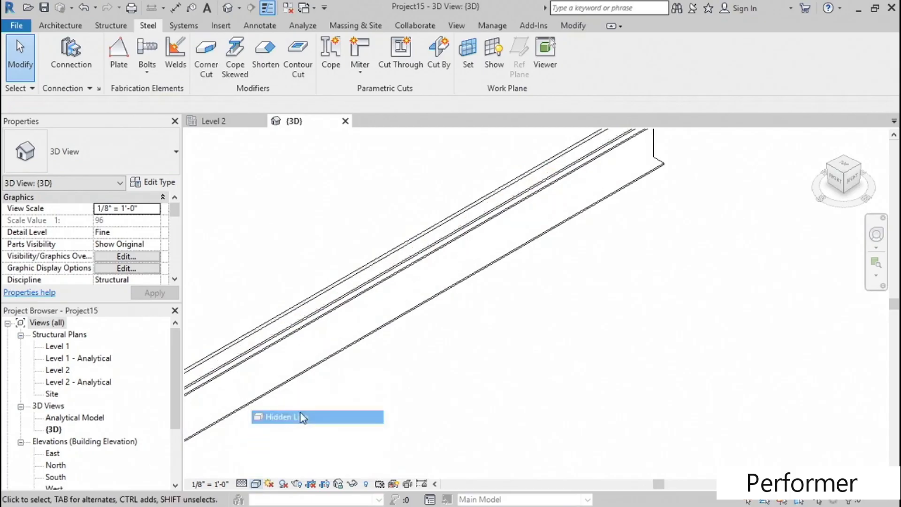
- Weld the plate to the beam's top flange, placing the weld on the plate's lower long edge
scroll(329, 413, down, 3)
middle_drag(369, 390, 324, 418)
scroll(287, 375, up, 5)
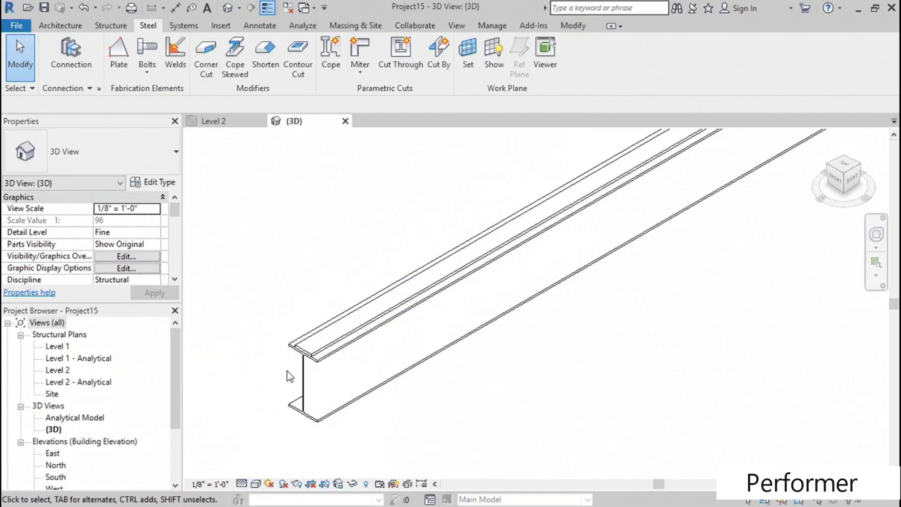
middle_drag(431, 345, 353, 437)
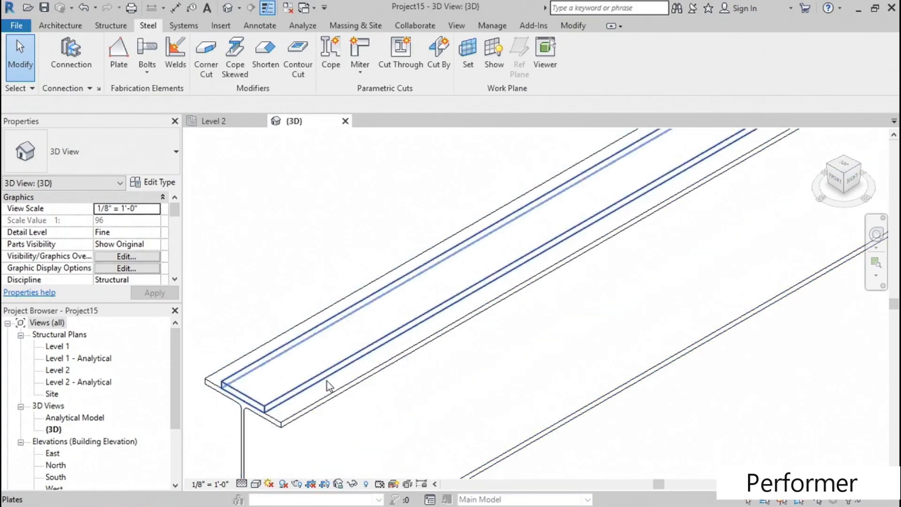
middle_drag(336, 379, 364, 356)
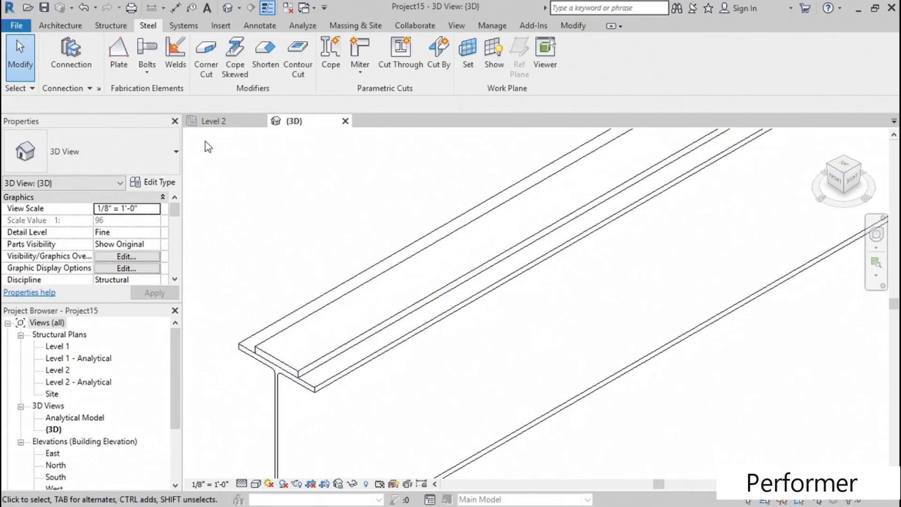
click(177, 71)
middle_drag(314, 253, 294, 227)
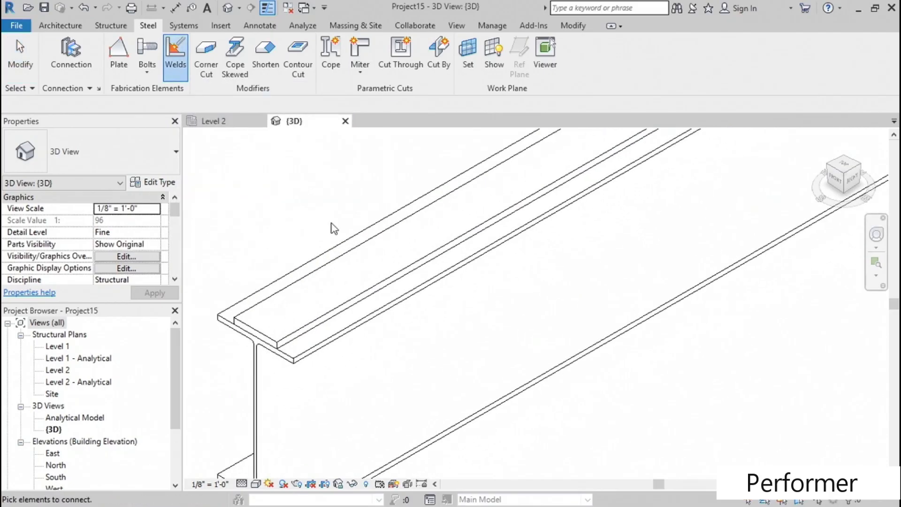
click(353, 257)
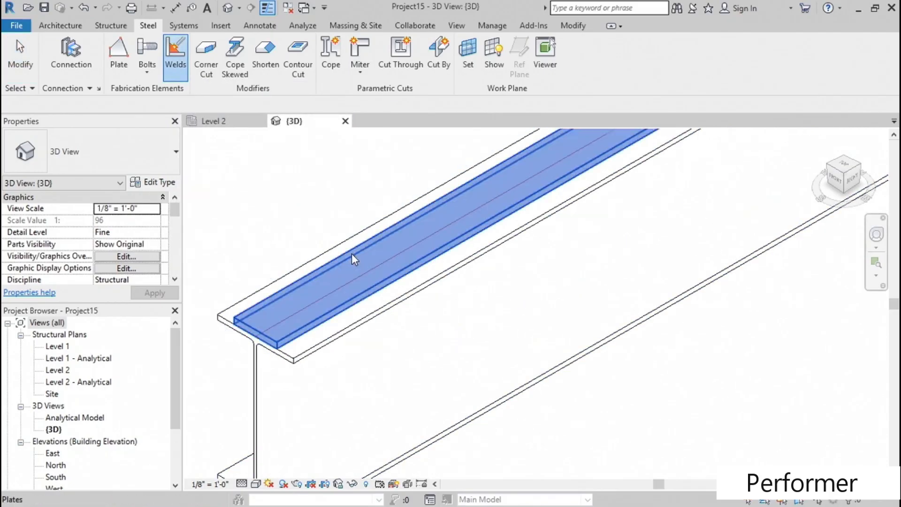
click(367, 323)
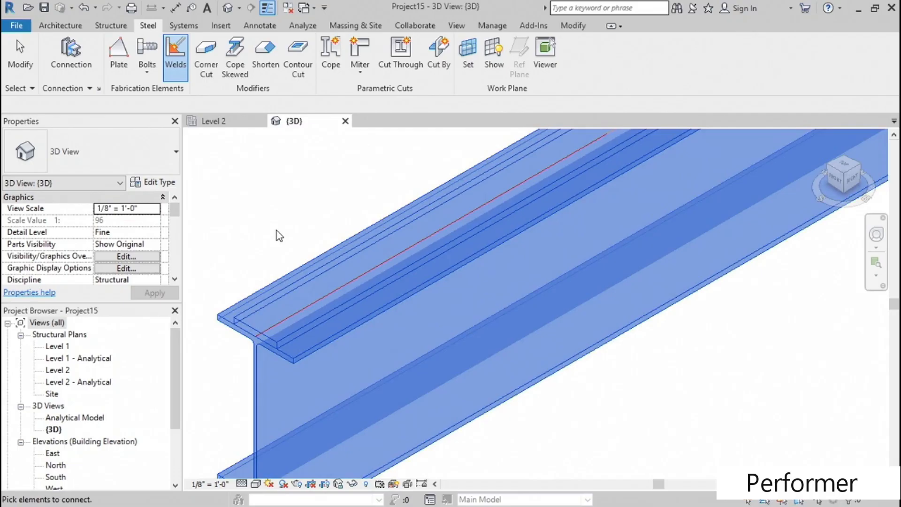
key(Return)
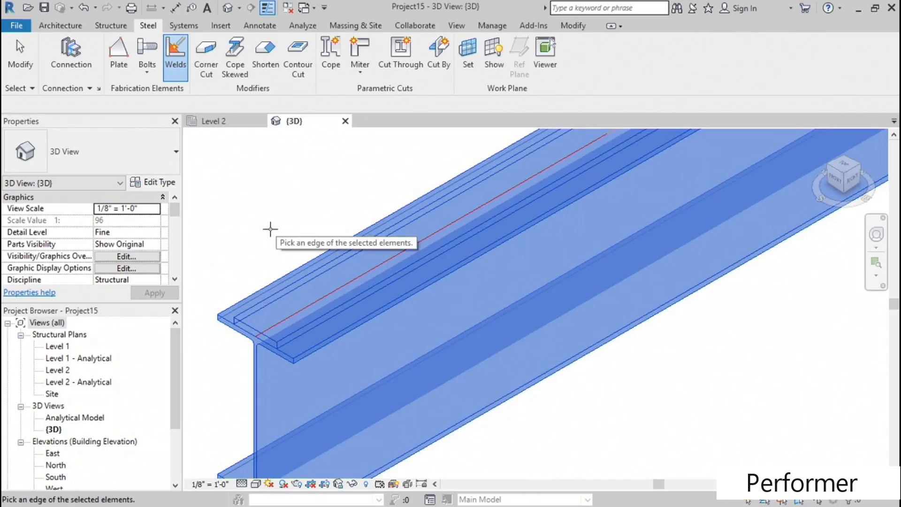
scroll(356, 331, up, 3)
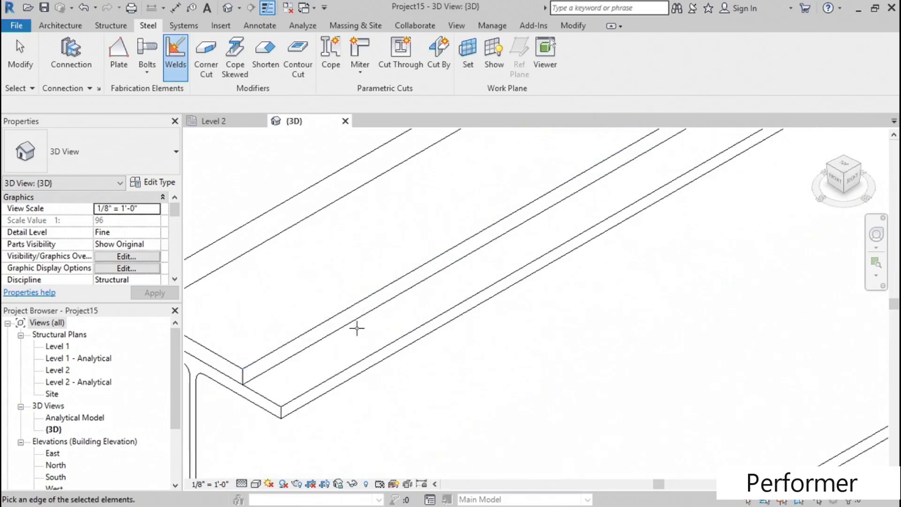
click(377, 309)
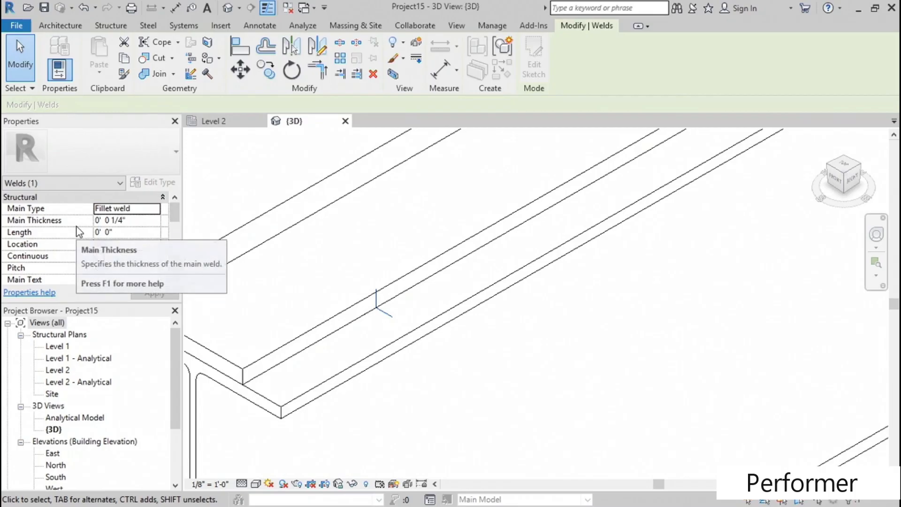
- Set the weld's length to 3" and its pitch to 1/8", and apply the changes
click(134, 232)
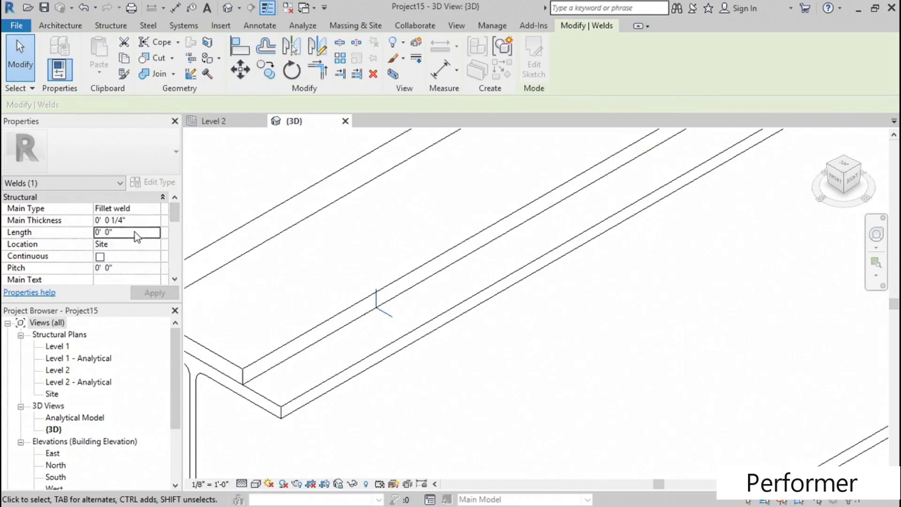
text(3")
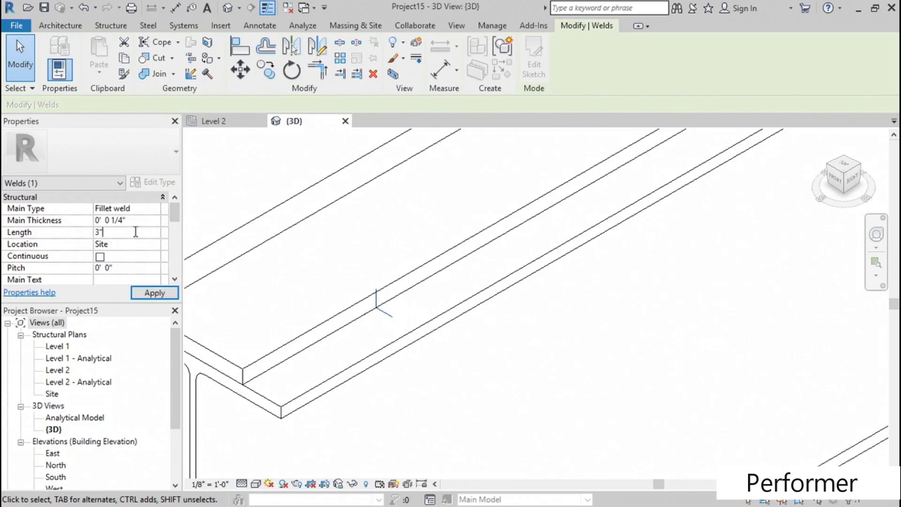
click(123, 267)
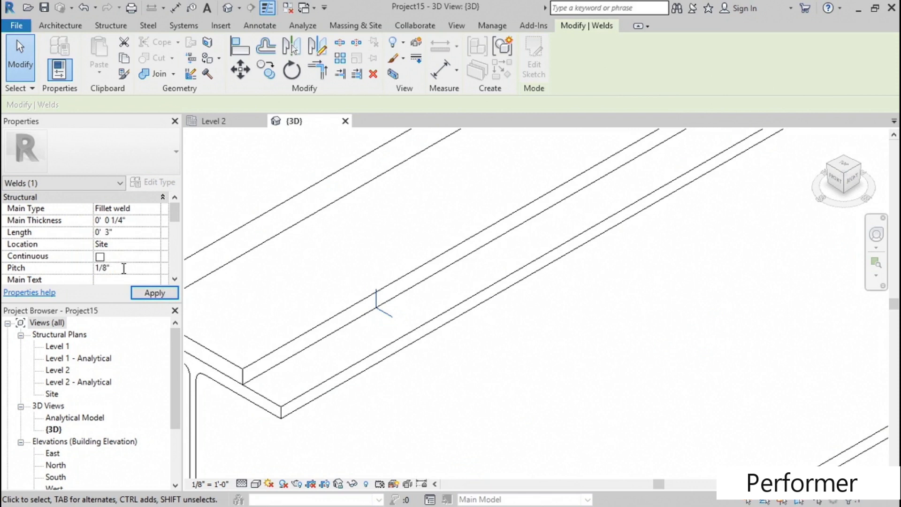
key(Return)
click(154, 295)
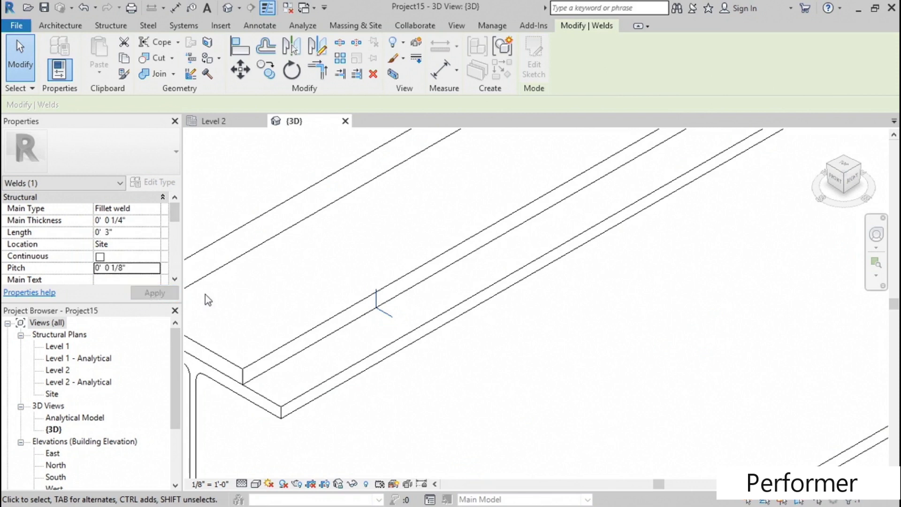
- Examine the main weld types available for the weld and its other structural properties
middle_drag(356, 312, 381, 309)
click(139, 211)
click(156, 208)
scroll(243, 253, up, 10)
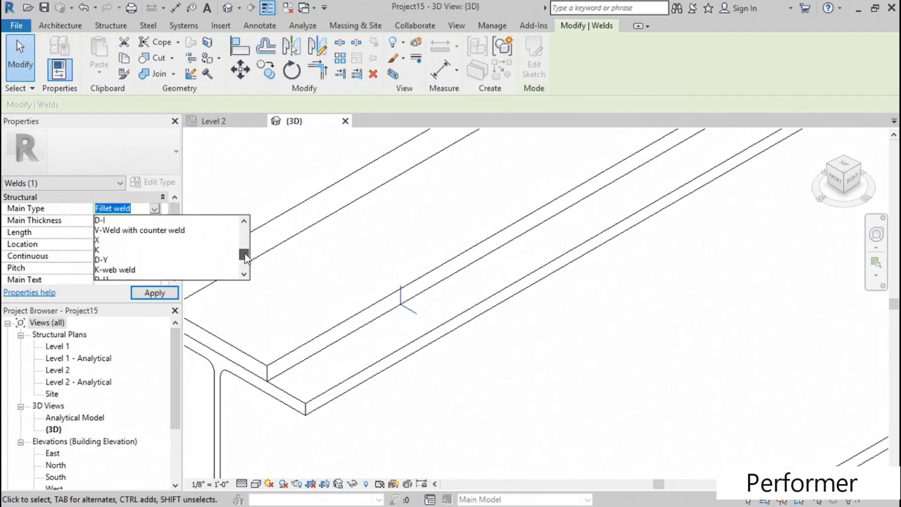
click(130, 147)
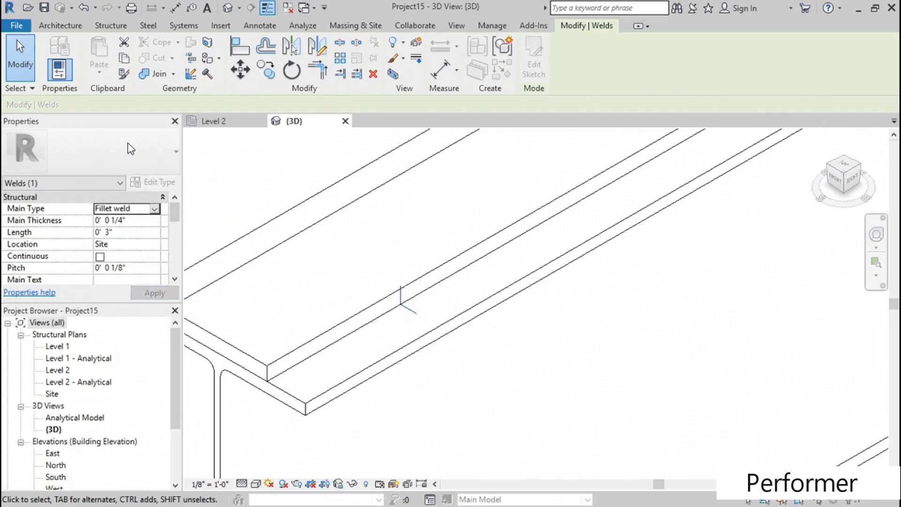
drag(174, 214, 170, 186)
click(153, 223)
click(152, 234)
click(152, 233)
click(153, 233)
middle_drag(345, 261, 373, 272)
scroll(381, 260, down, 2)
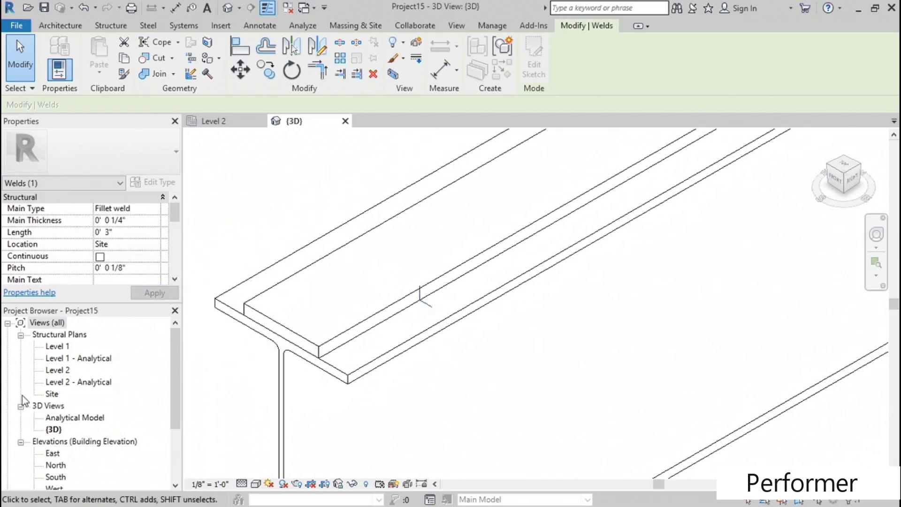
- Open the Level 2 plan and tag the weld by category with an attached-end leader beside the beam's lower end
double_click(59, 370)
middle_drag(364, 402, 307, 346)
scroll(308, 345, up, 5)
scroll(295, 355, up, 3)
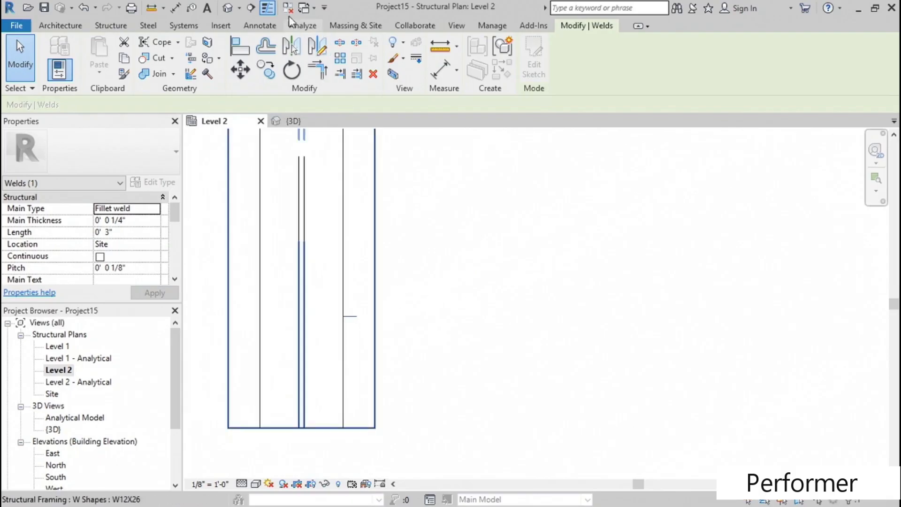
click(192, 7)
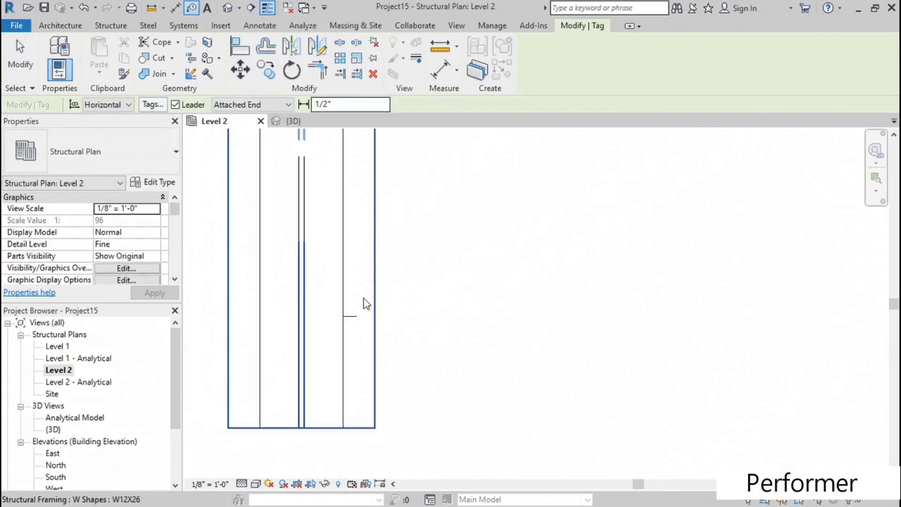
scroll(365, 307, down, 5)
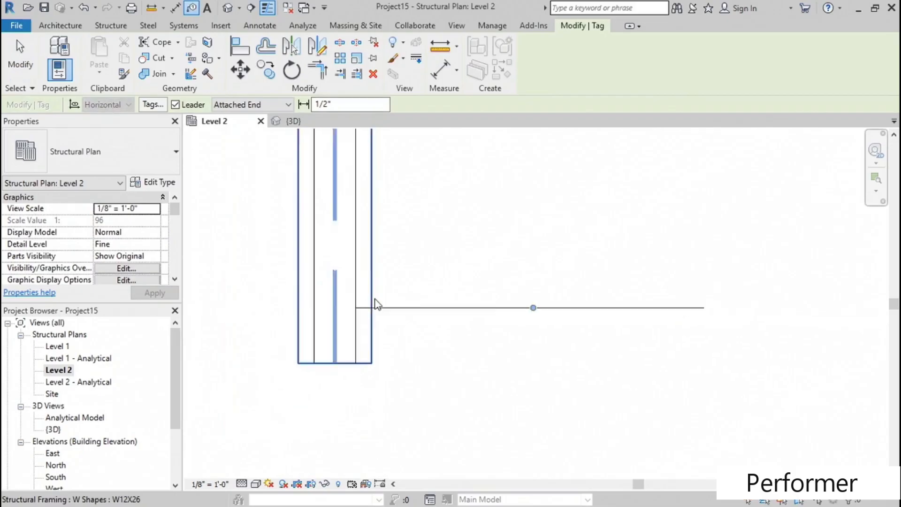
scroll(404, 289, down, 2)
middle_drag(538, 261, 418, 236)
key(Escape)
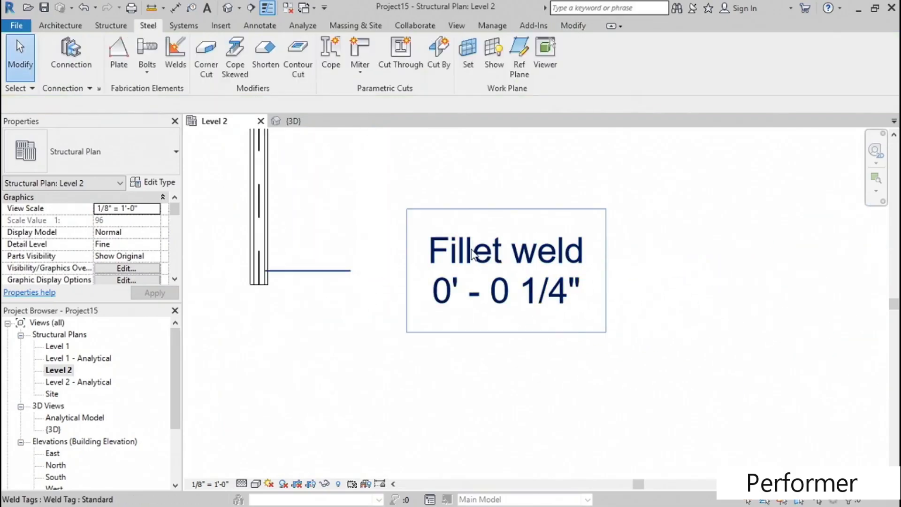
- Open the weld tag's family for editing
click(472, 255)
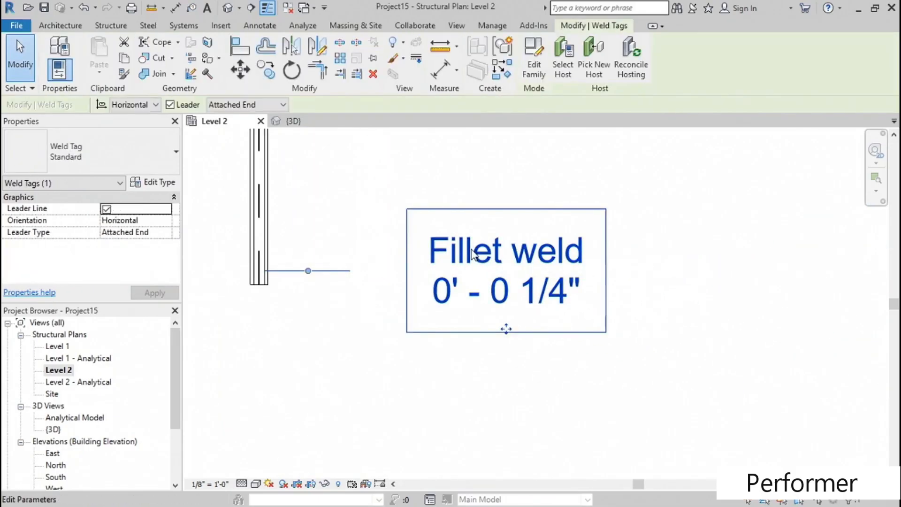
click(533, 68)
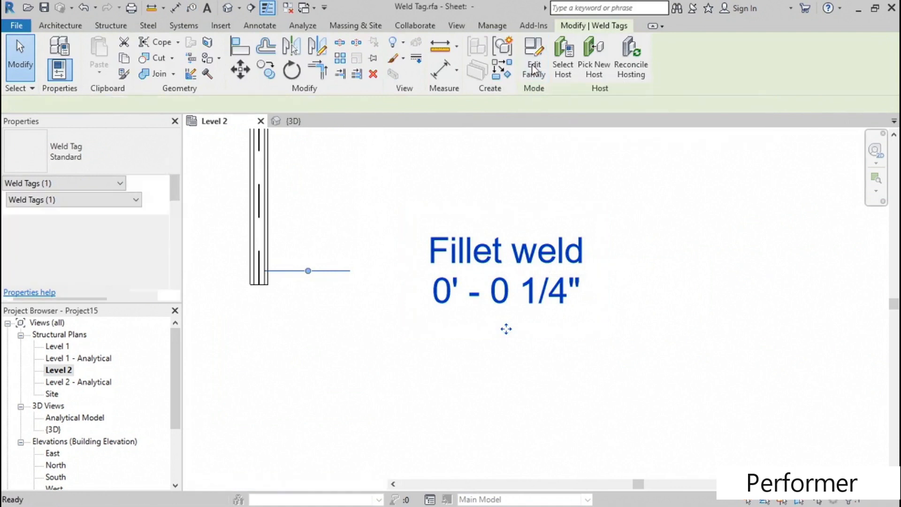
scroll(391, 251, down, 2)
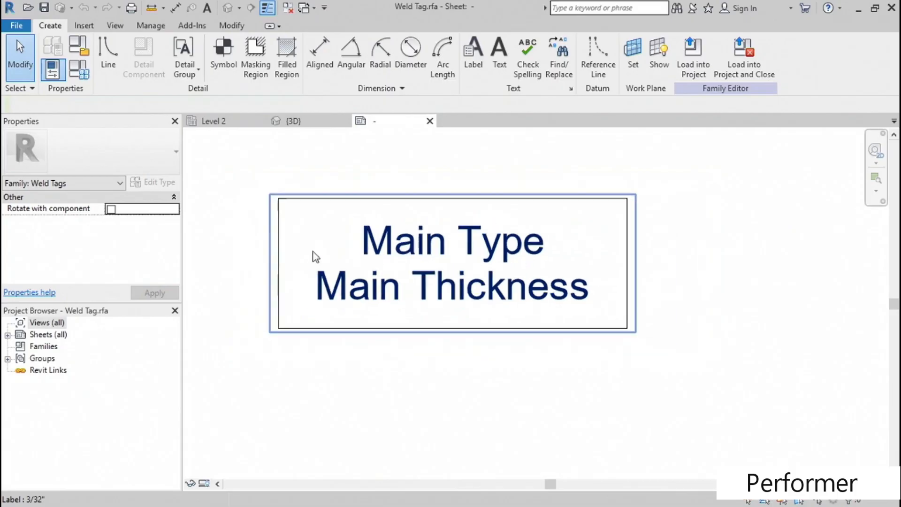
- Draw a horizontal line in the tag family from the middle of the frame's left edge to the label's centre
click(108, 57)
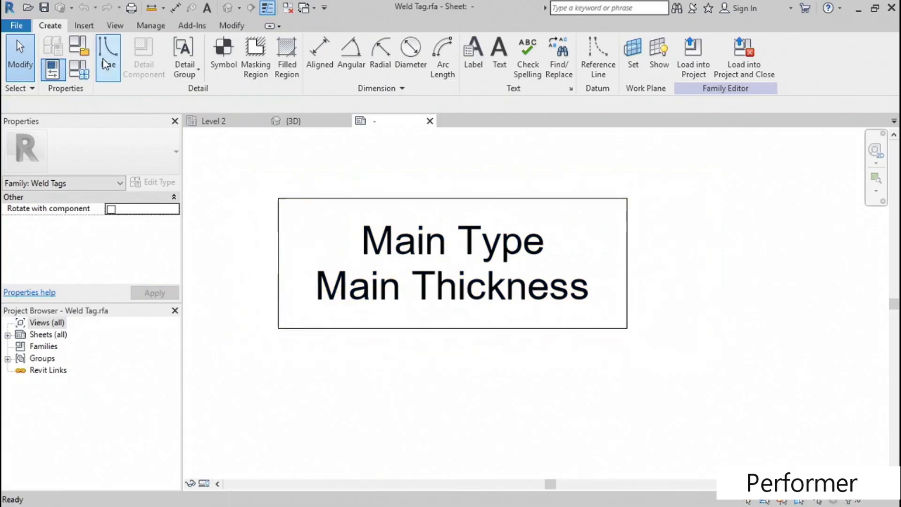
click(278, 265)
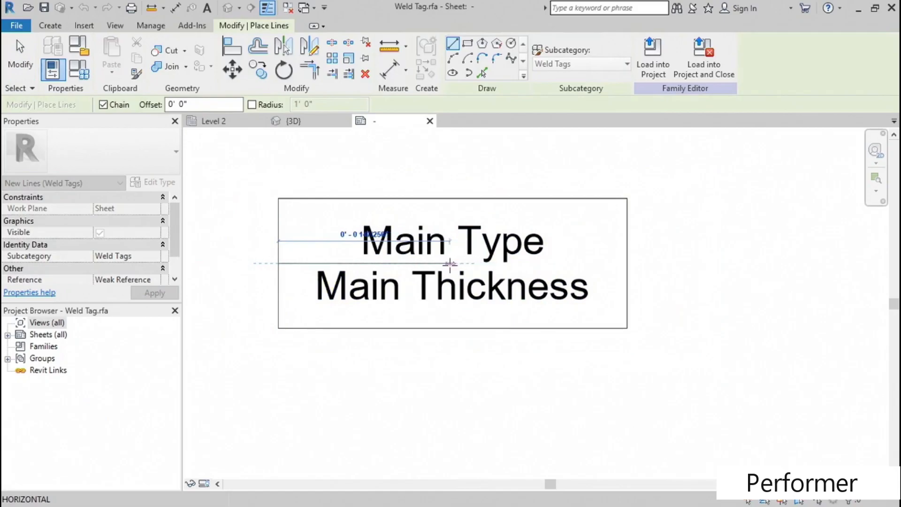
click(456, 263)
key(Escape)
key(Escape)
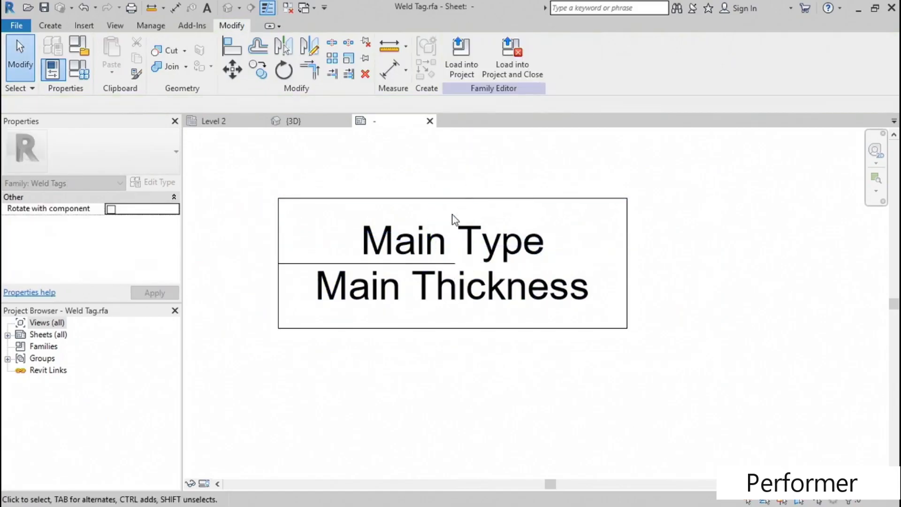
- Edit the tag's label and remove the Main Type and Main Thickness parameters from it
click(425, 246)
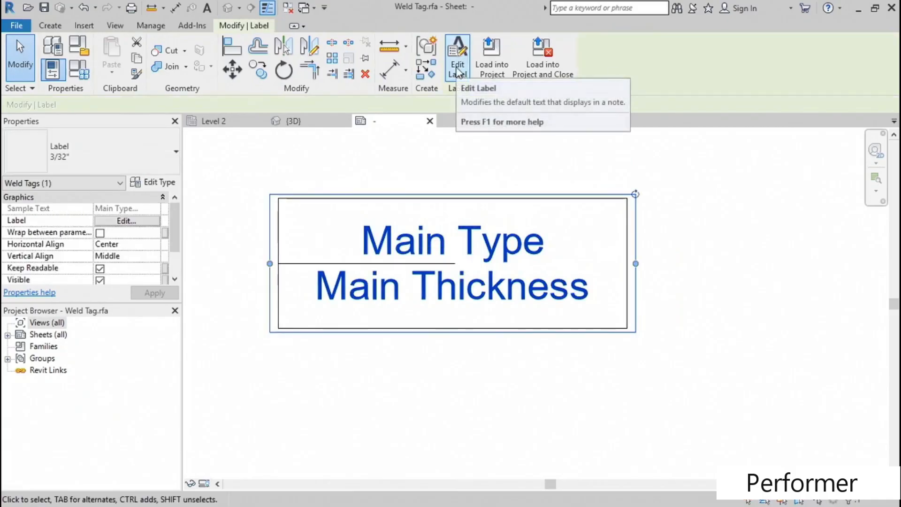
click(458, 70)
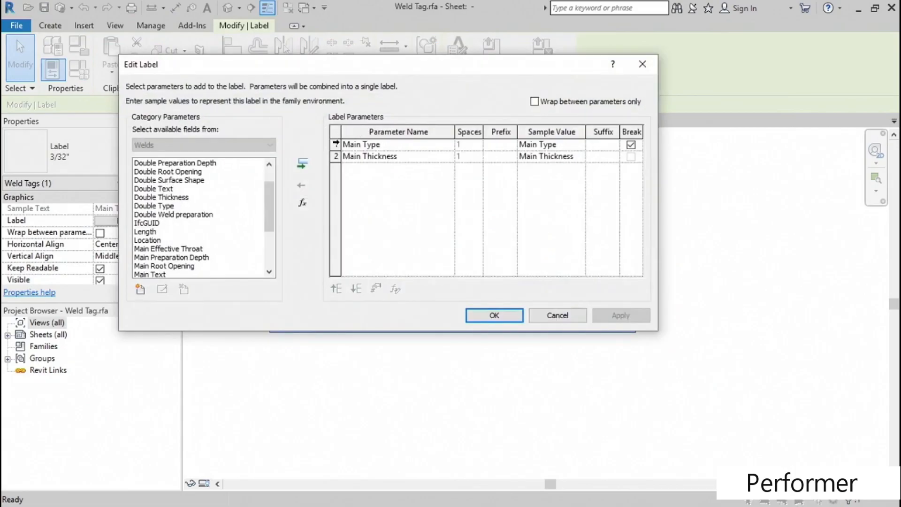
click(335, 144)
click(302, 183)
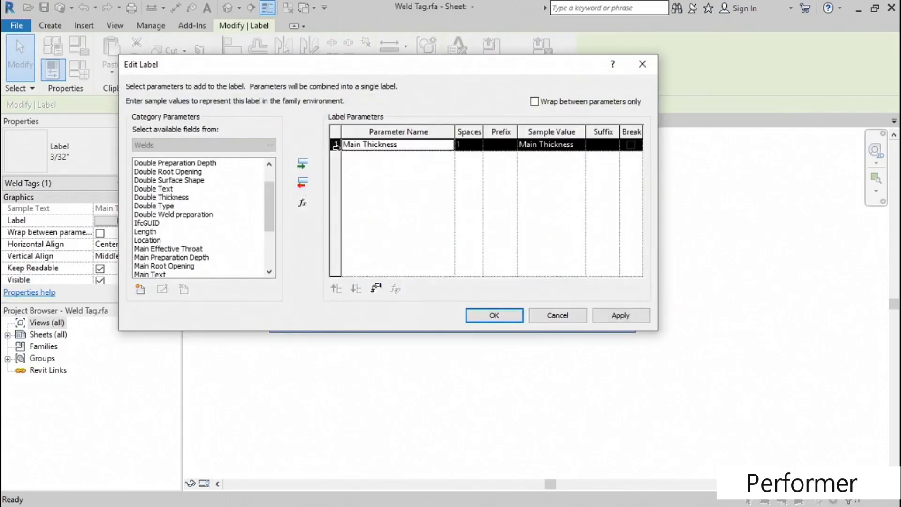
click(336, 145)
click(302, 184)
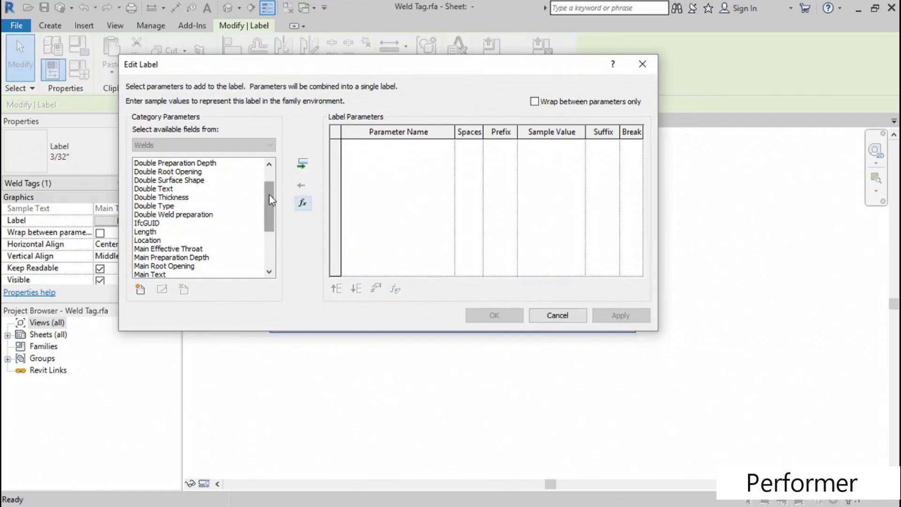
- Add the Length parameter to the label with sample value 3" and suffix "-"
drag(269, 193, 275, 182)
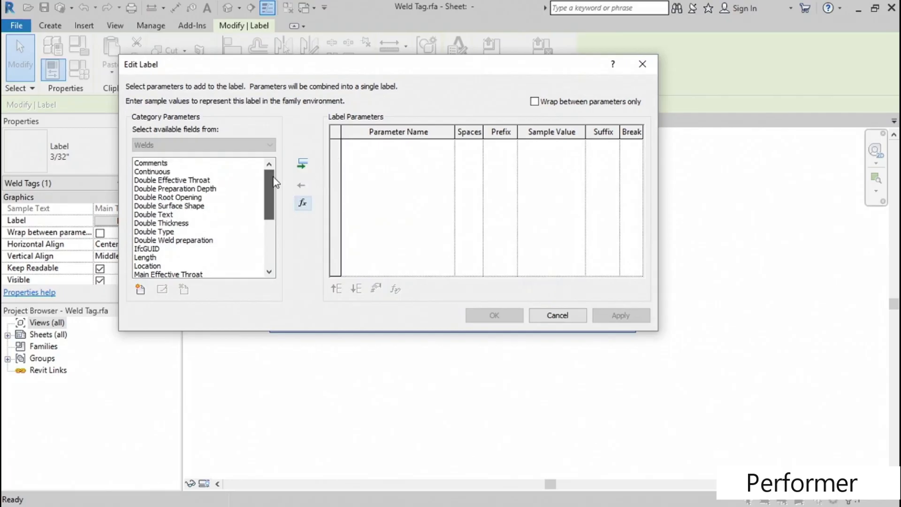
click(155, 258)
click(303, 164)
click(558, 146)
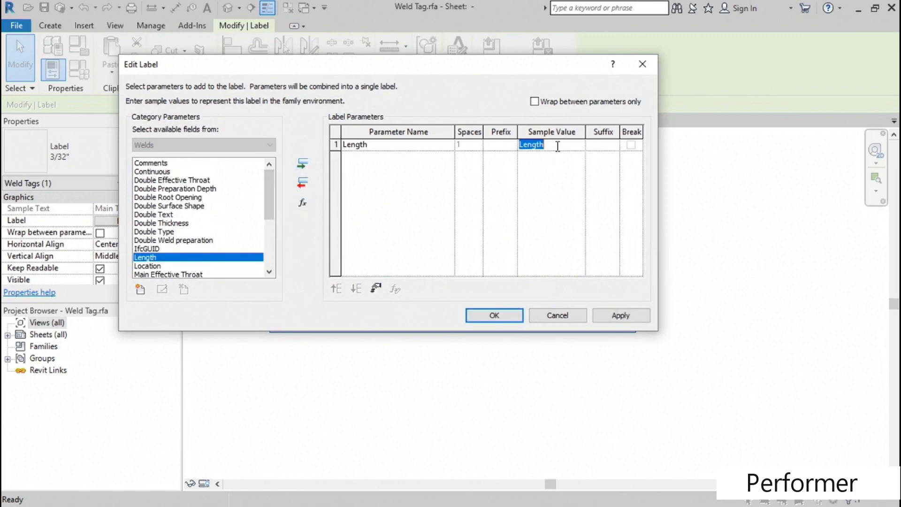
text(3)
- Add the Pitch parameter to the label with sample value 1/8" and apply the label changes
drag(269, 183, 267, 222)
click(182, 257)
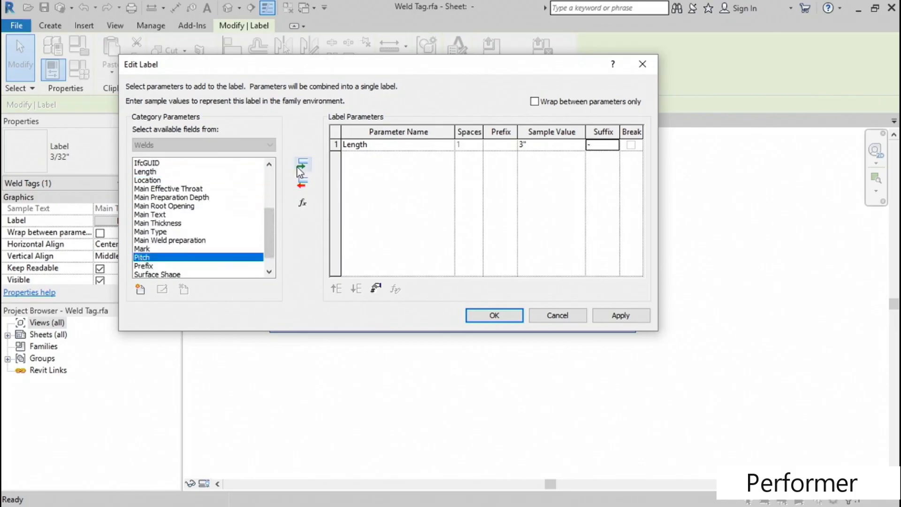
click(299, 165)
click(541, 159)
drag(543, 156, 520, 157)
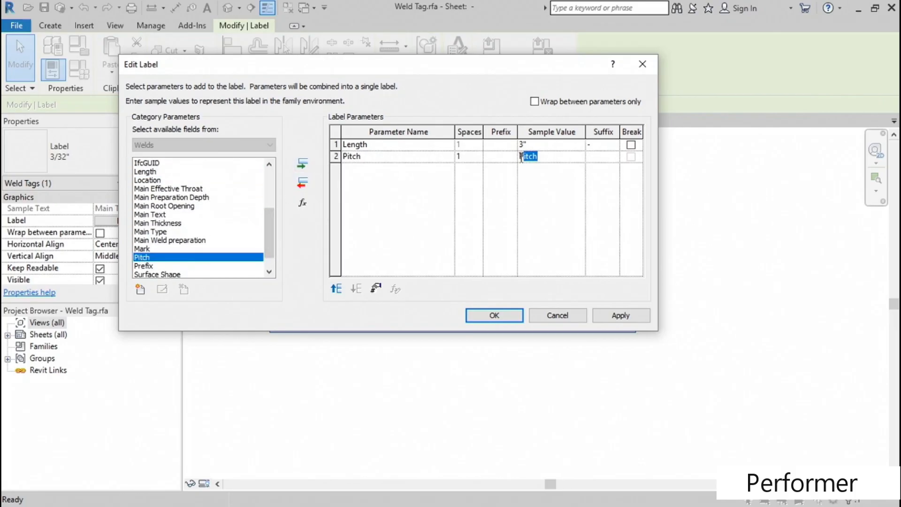
text(1)
click(624, 314)
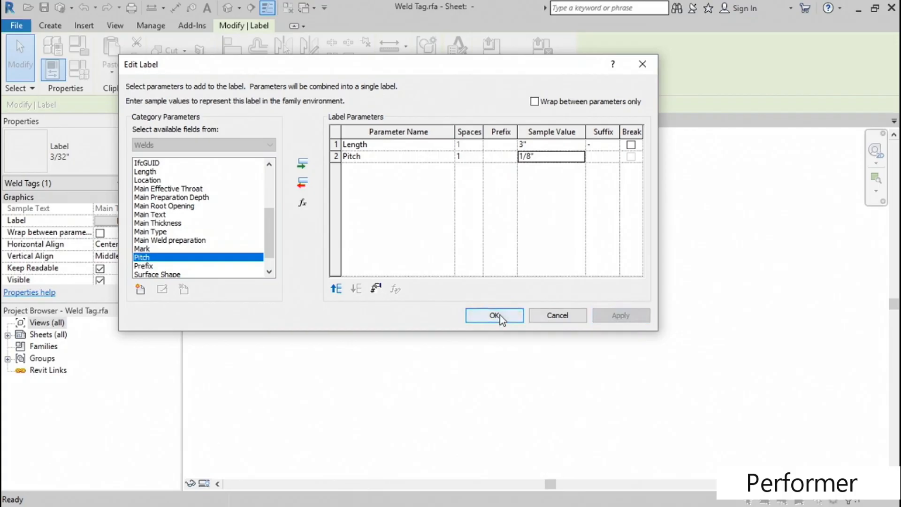
- Accept the label edits, move the label up above the horizontal line, and set its horizontal alignment to Left
click(500, 315)
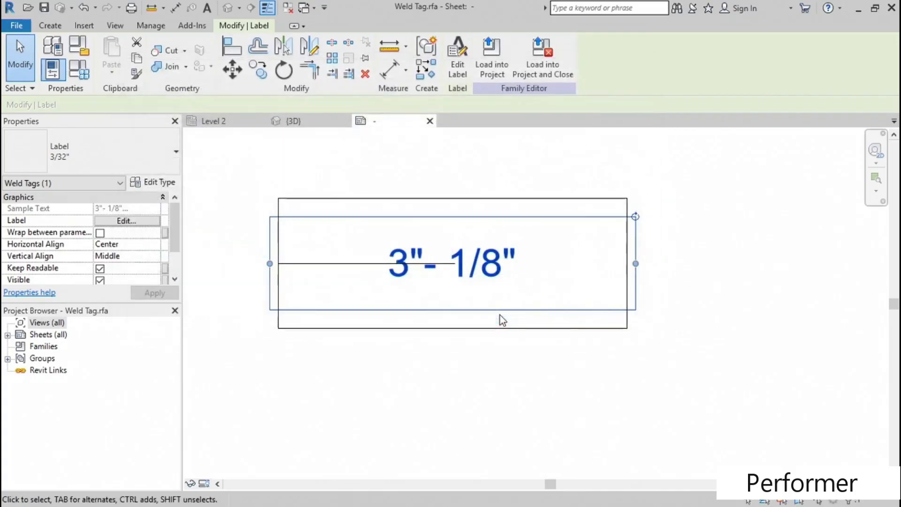
click(463, 361)
click(500, 259)
drag(477, 216, 487, 199)
click(143, 244)
click(101, 256)
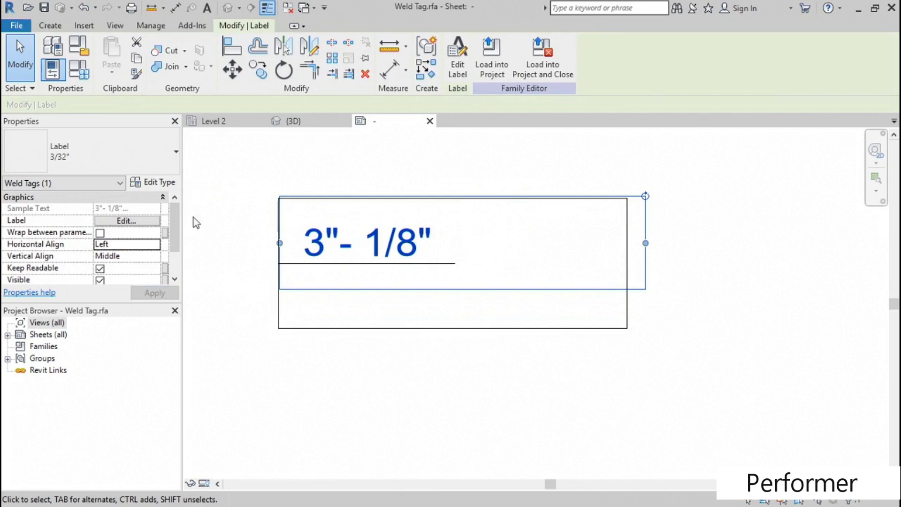
- Edit the label type to use a Transparent background and a narrower width factor, and apply the changes
click(165, 183)
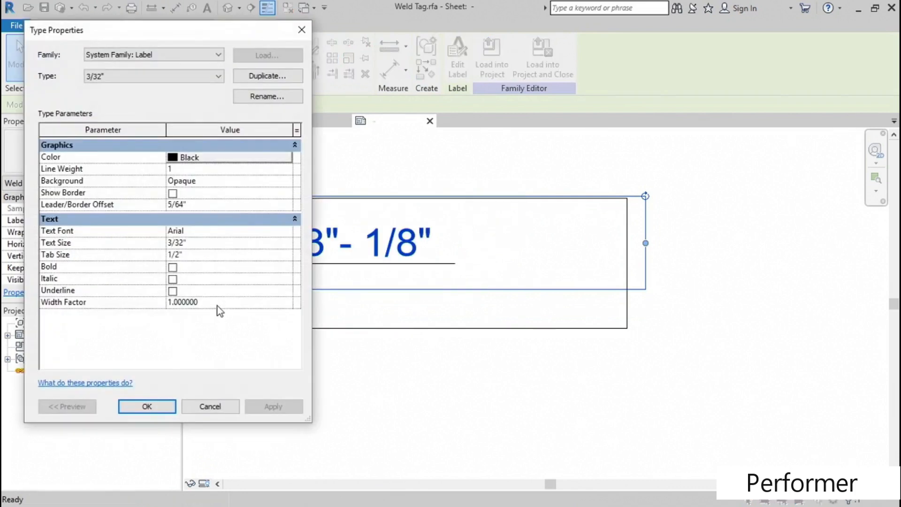
click(230, 187)
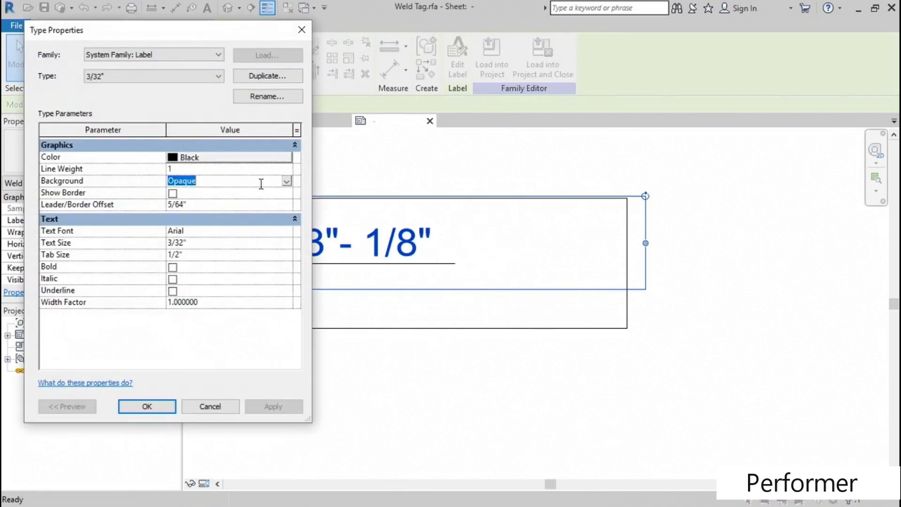
click(287, 180)
click(189, 197)
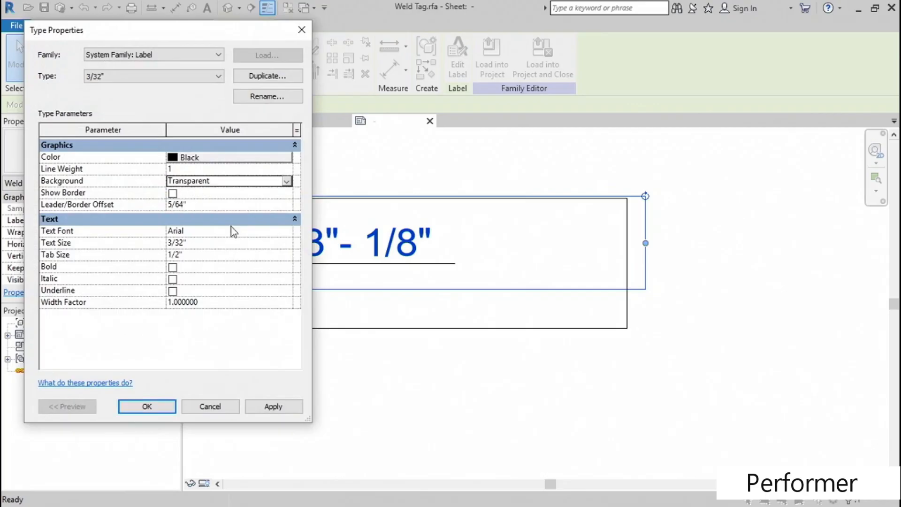
click(221, 303)
key(BackSpace)
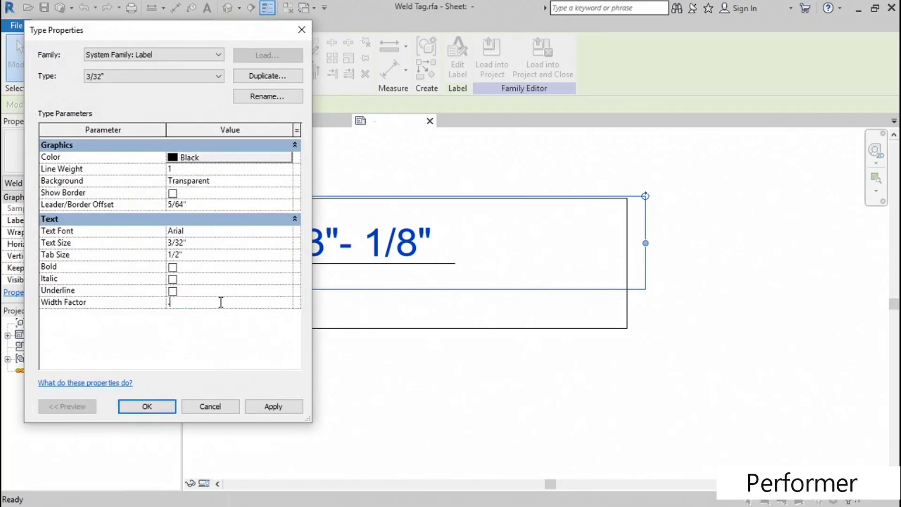
click(291, 407)
click(170, 405)
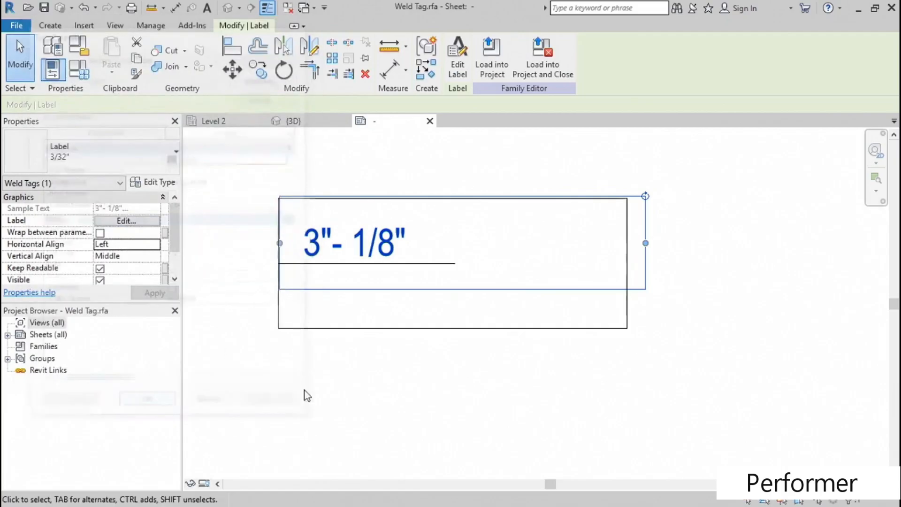
click(420, 364)
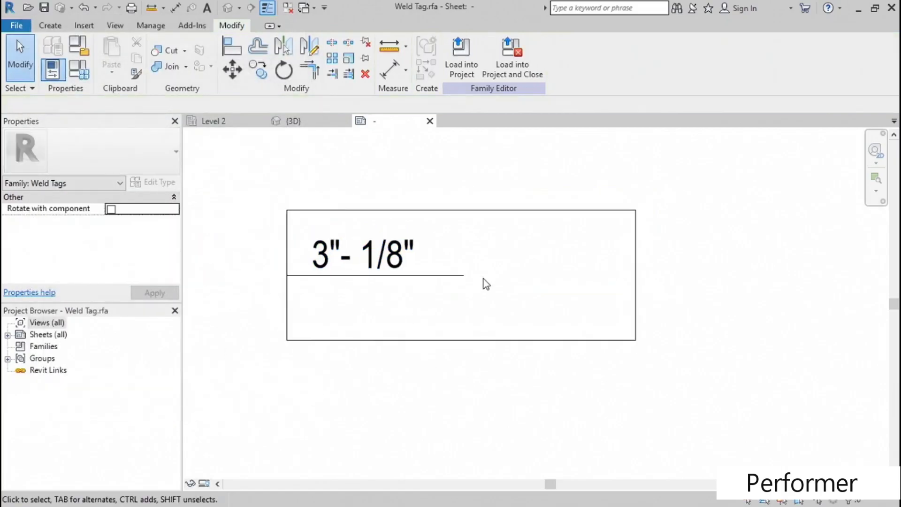
- Draw a 45° line about 13/128" long, going up and outward from the free end of the tag's horizontal line
click(50, 26)
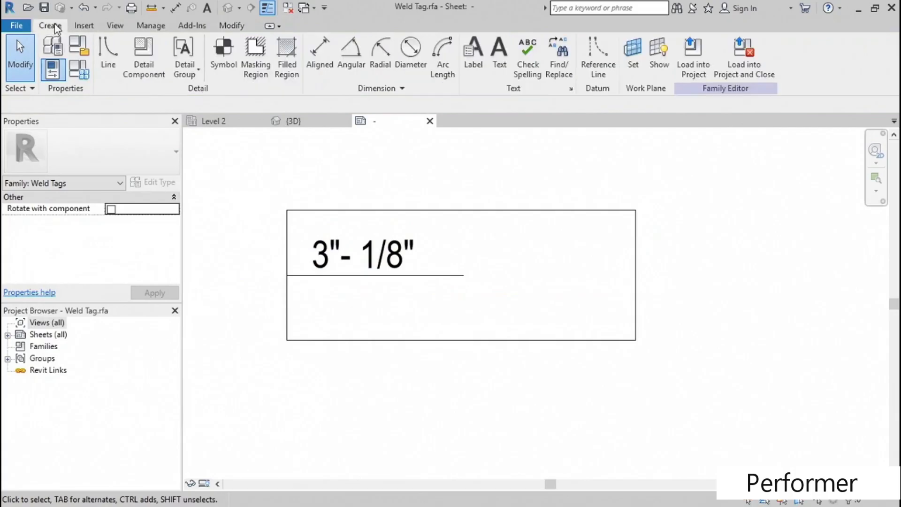
click(109, 47)
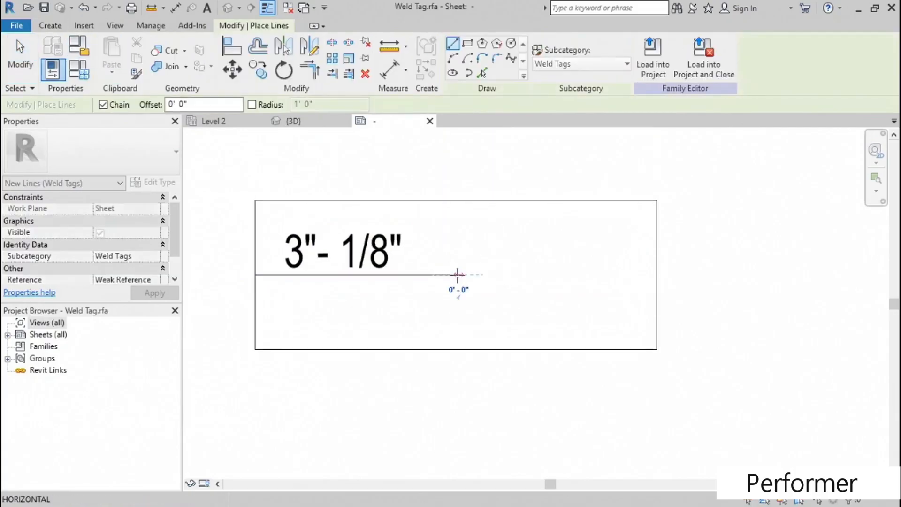
click(458, 274)
click(483, 249)
key(Escape)
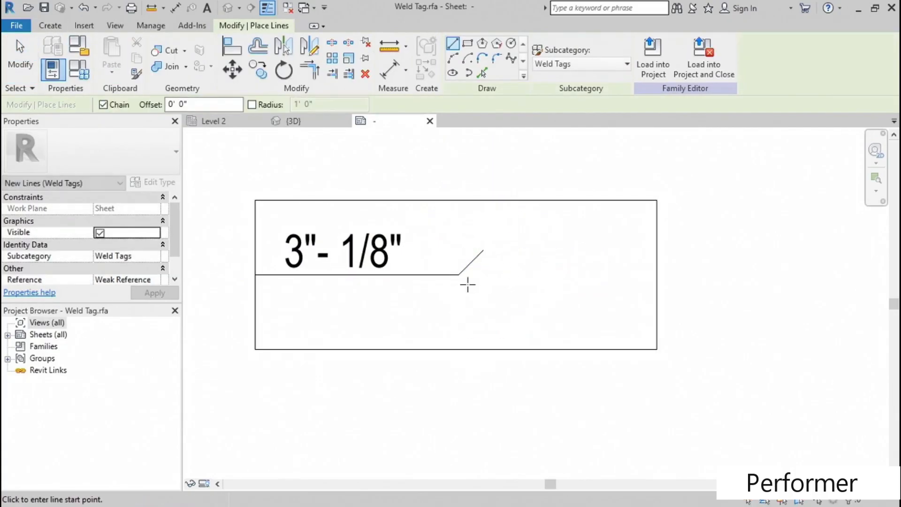
key(Escape)
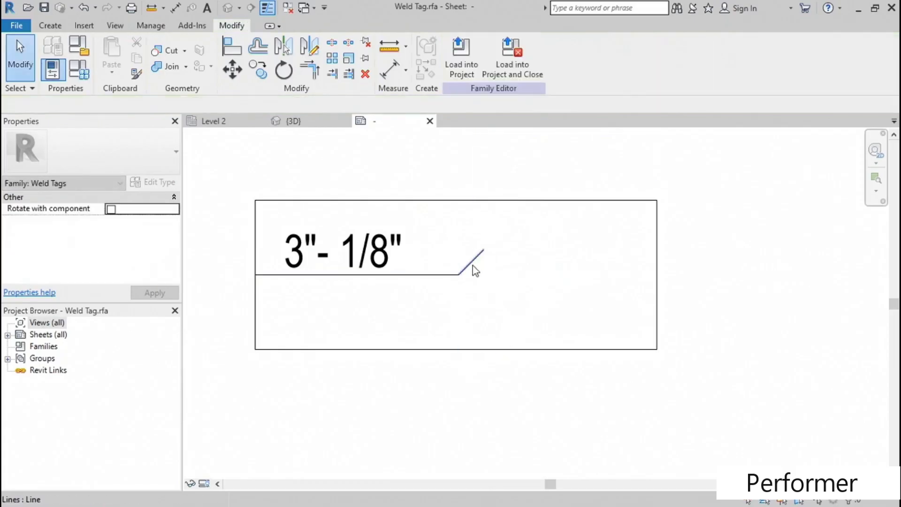
- Mirror the diagonal line about the horizontal line to complete the tag's forked tail
click(472, 266)
key(m)
key(m)
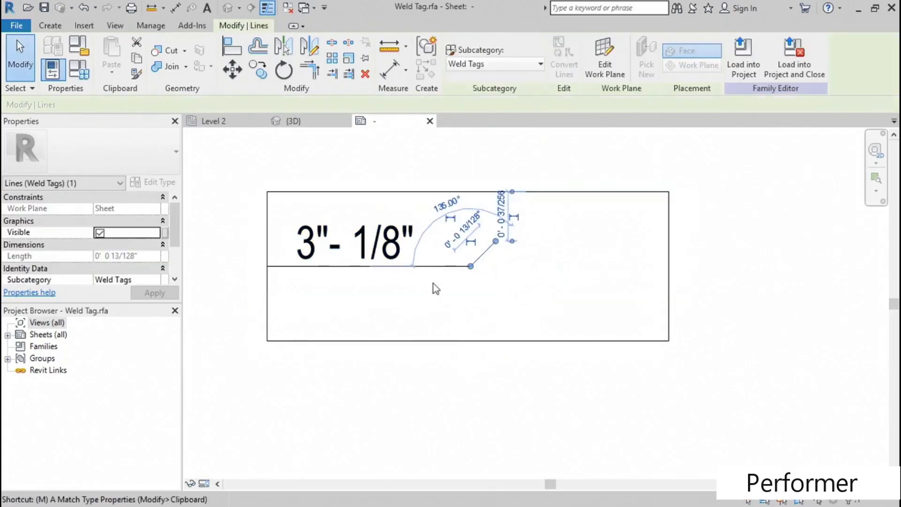
click(418, 267)
middle_drag(419, 280, 471, 293)
click(294, 277)
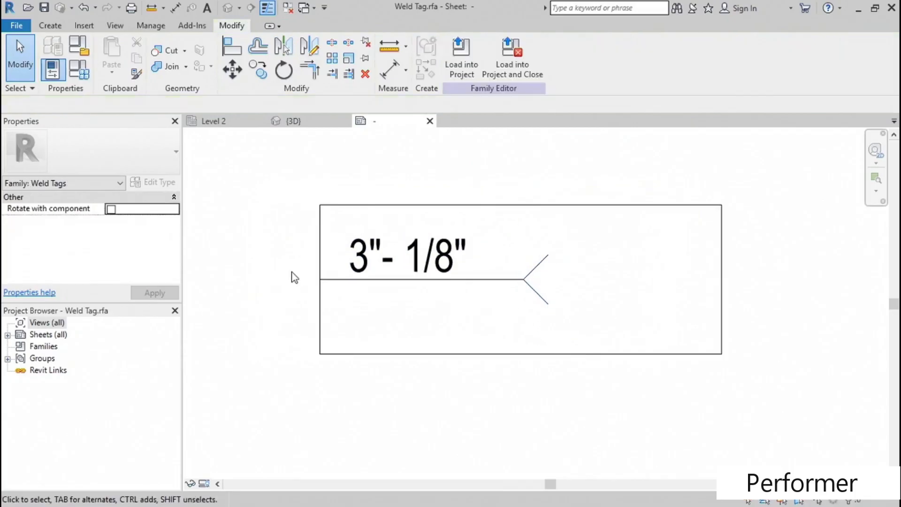
- Draw a vertical line from the left end of the horizontal line up to the frame's upper-left corner
click(102, 50)
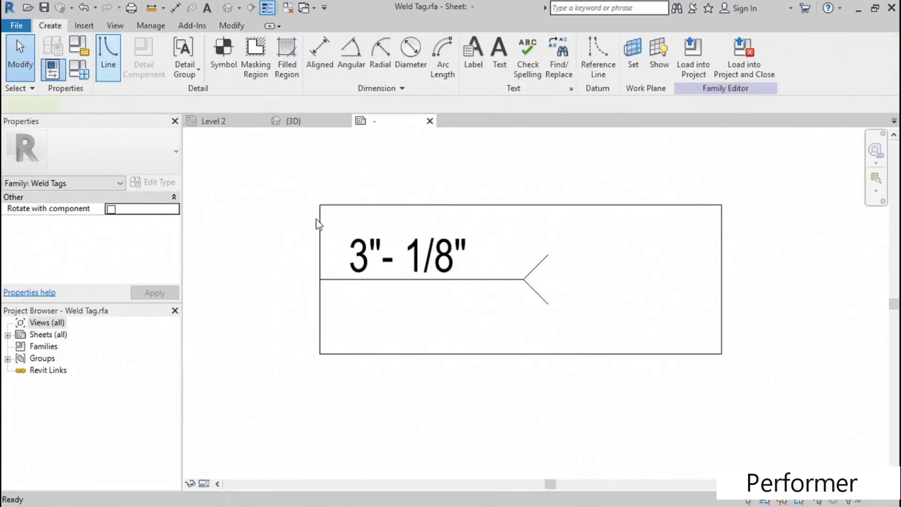
click(319, 279)
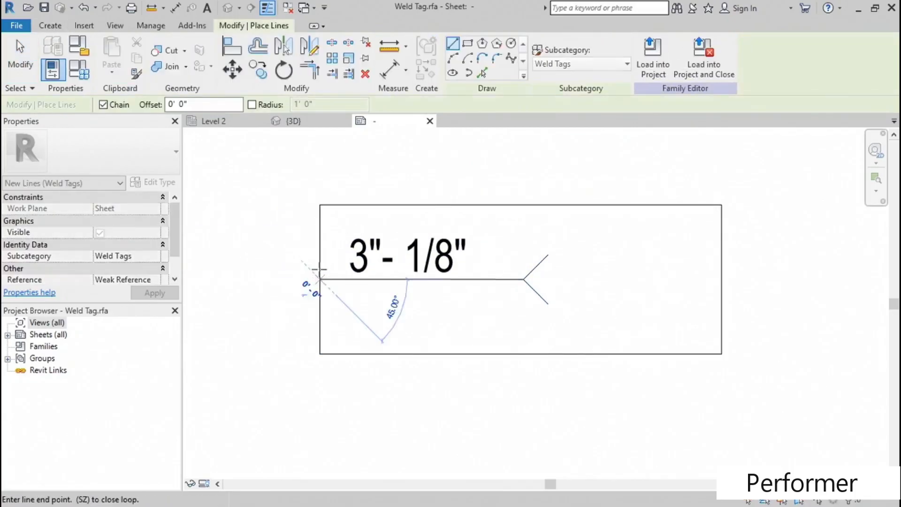
click(320, 205)
key(Escape)
key(Escape)
key(Escape)
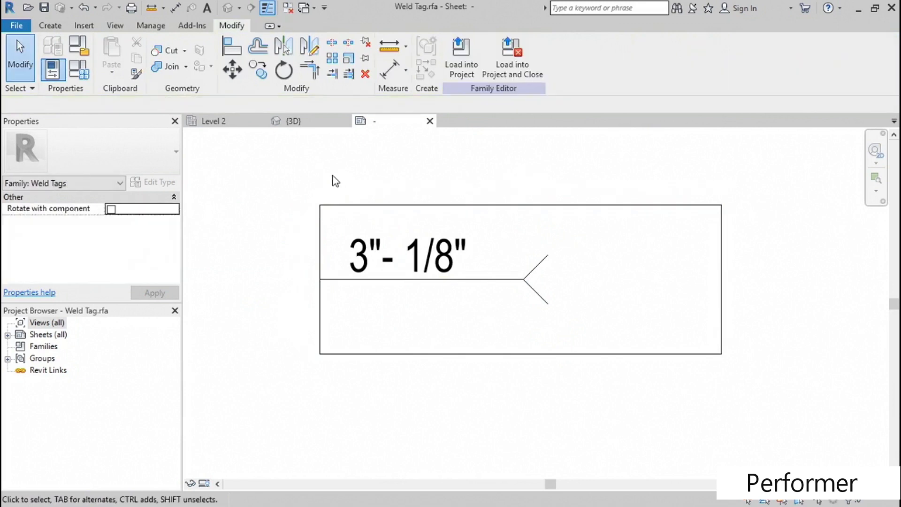
- Create a Solid Black triangular filled region with invisible lines at the frame's upper-left corner, about 5/64" high, pointing right
click(57, 27)
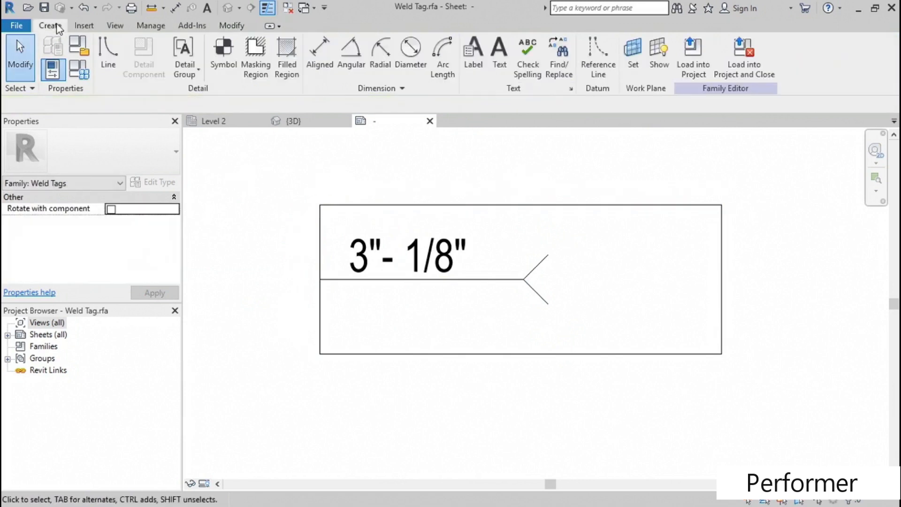
click(283, 66)
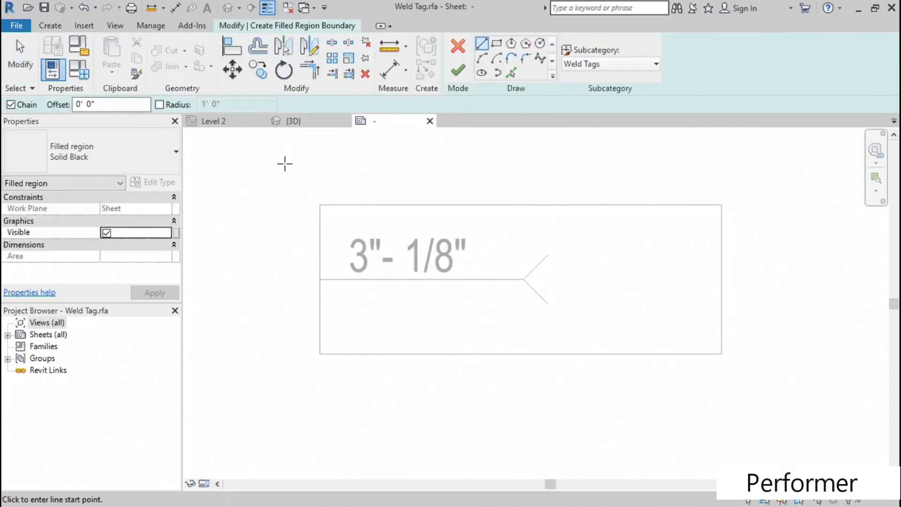
click(601, 62)
click(598, 93)
scroll(324, 223, up, 2)
click(317, 196)
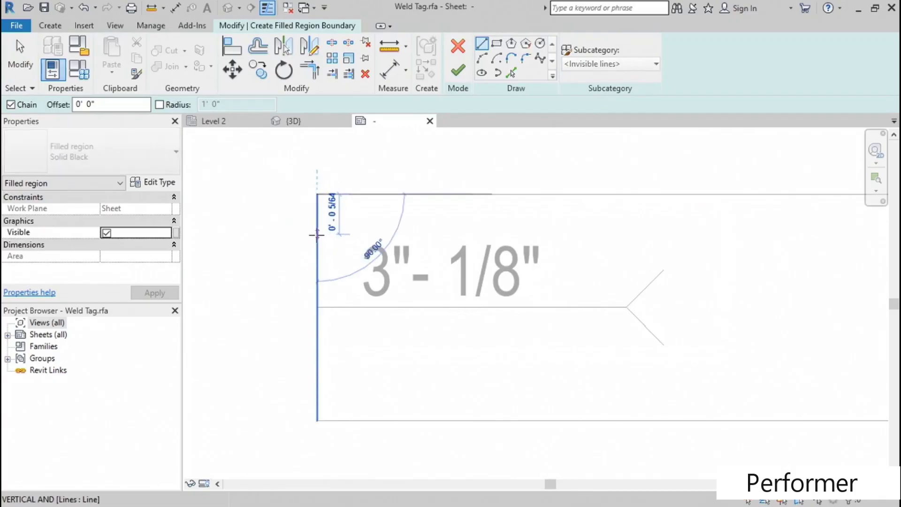
click(318, 237)
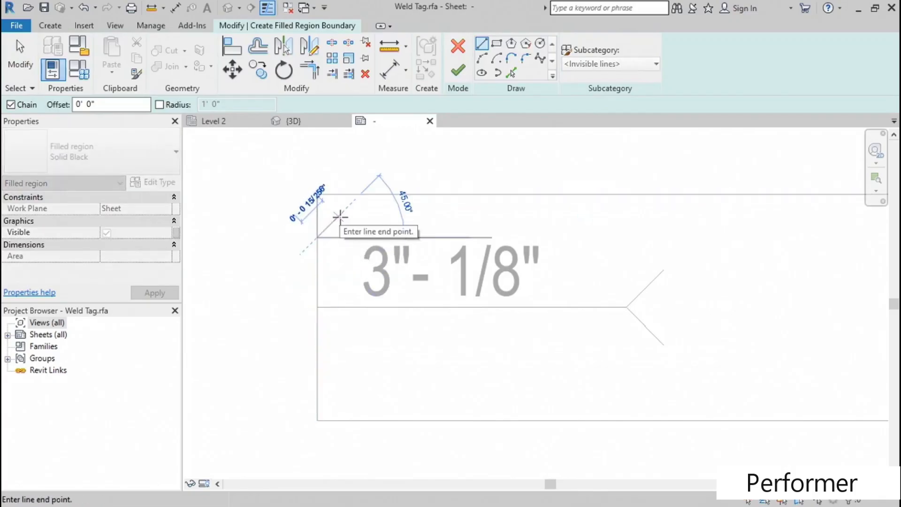
click(342, 214)
click(317, 196)
key(Escape)
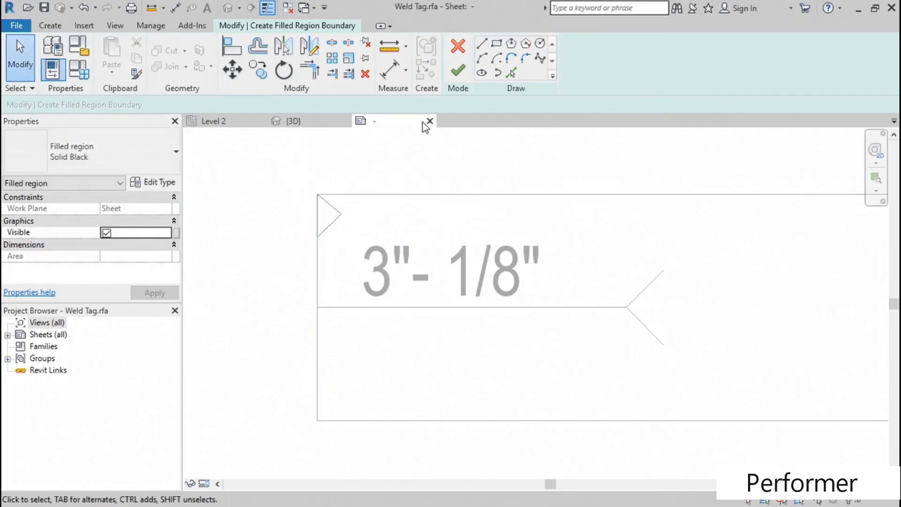
click(458, 70)
click(391, 170)
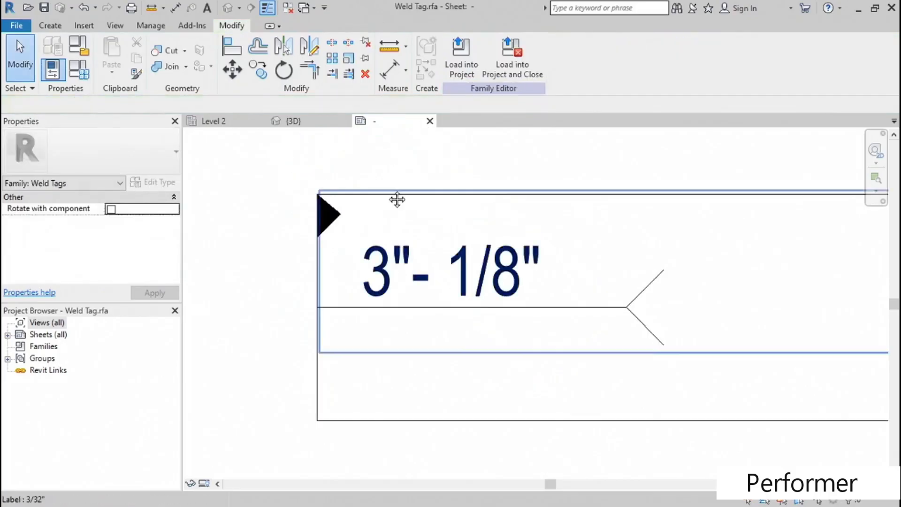
- Draw a circle of about 1/32" radius centred on the left end of the tag's horizontal line
middle_drag(397, 199, 413, 190)
click(50, 25)
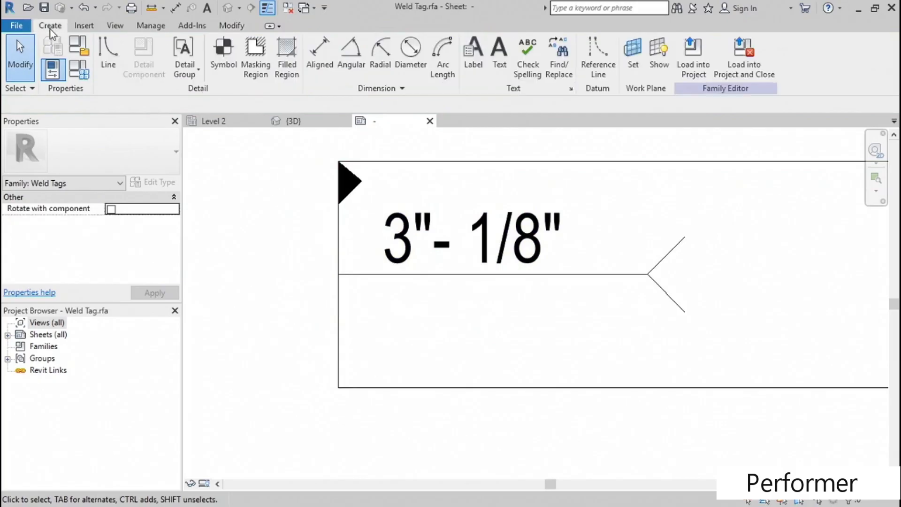
click(110, 58)
click(511, 45)
click(338, 274)
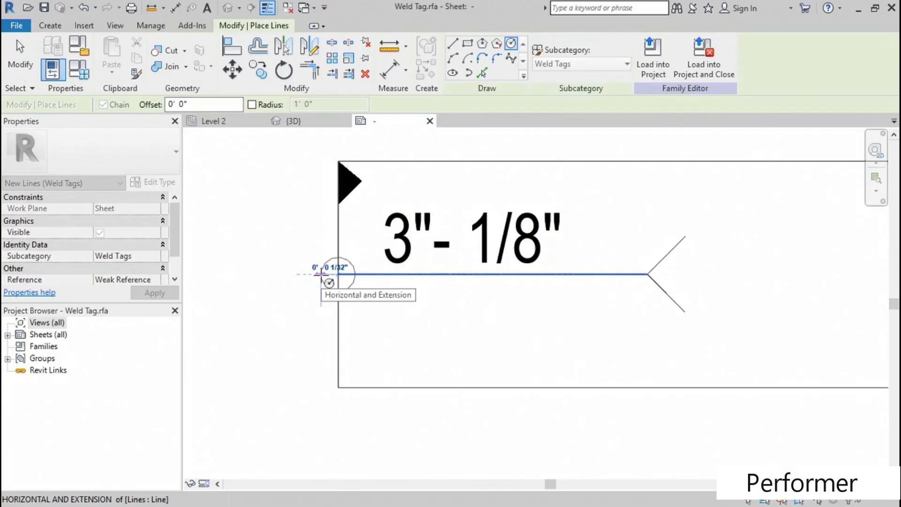
click(321, 274)
key(Escape)
key(Escape)
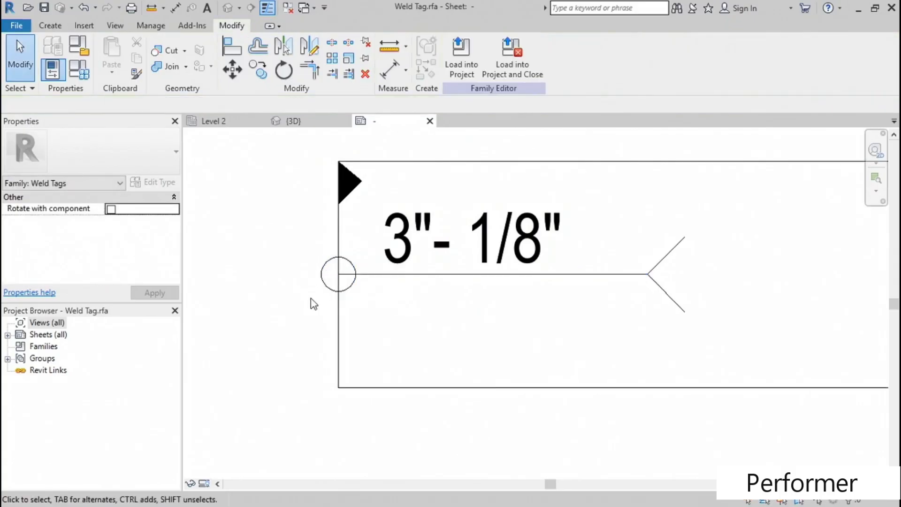
- Move the frame's right edge inward to just beyond the forked tail, making the frame about 177/256" wide
scroll(287, 313, down, 2)
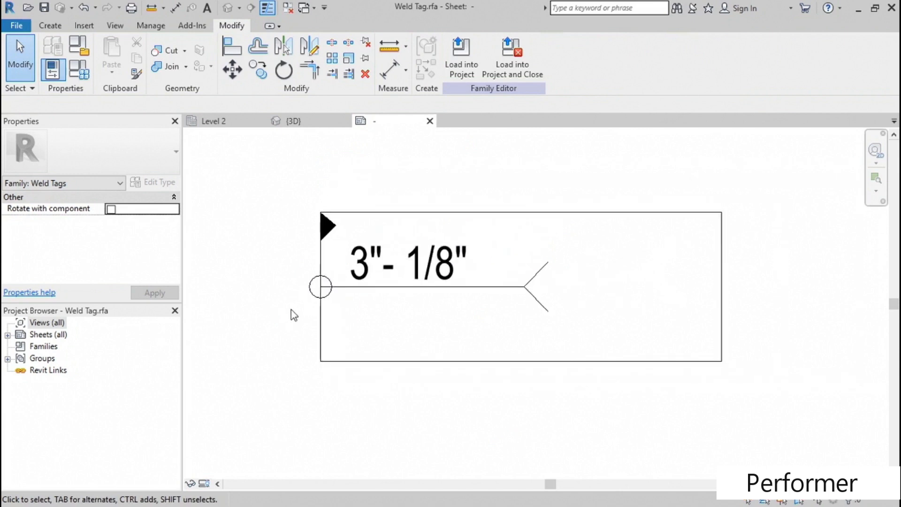
click(722, 275)
drag(725, 266, 562, 259)
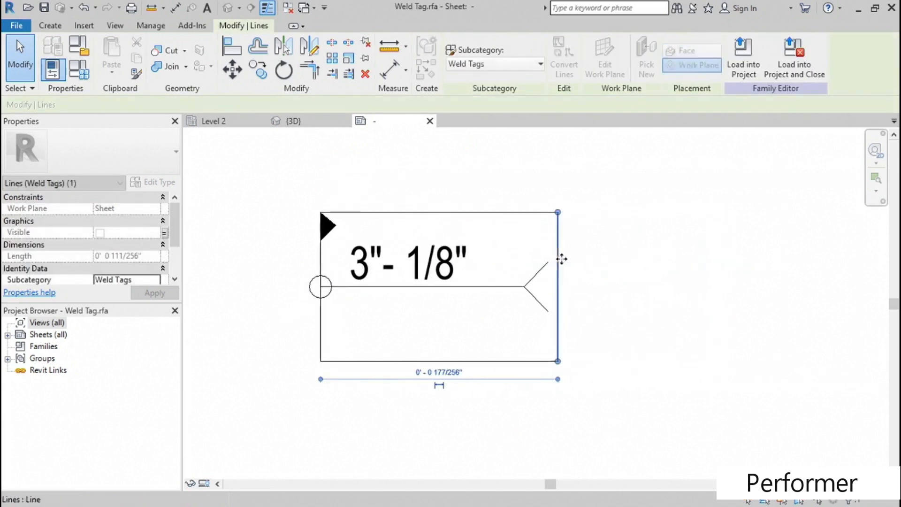
click(597, 248)
- Load the edited weld tag family into the project, replacing the existing version
middle_drag(451, 155, 451, 161)
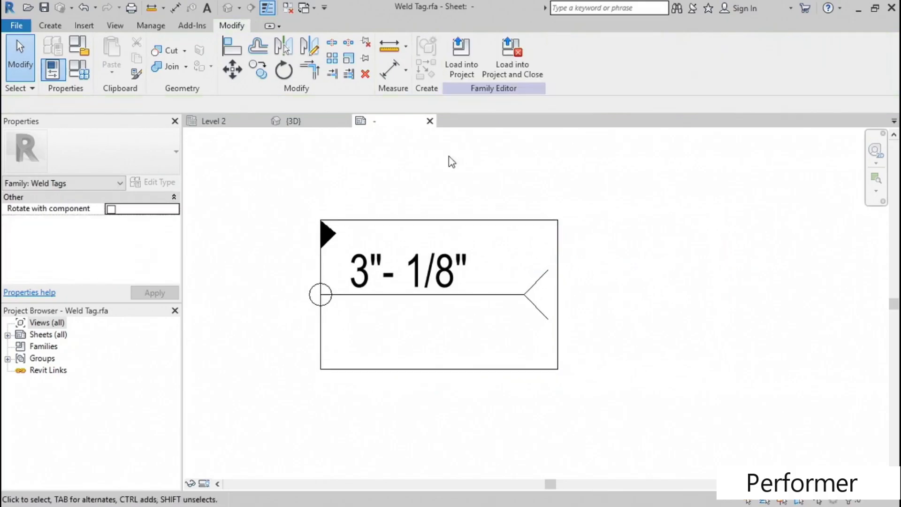
click(464, 65)
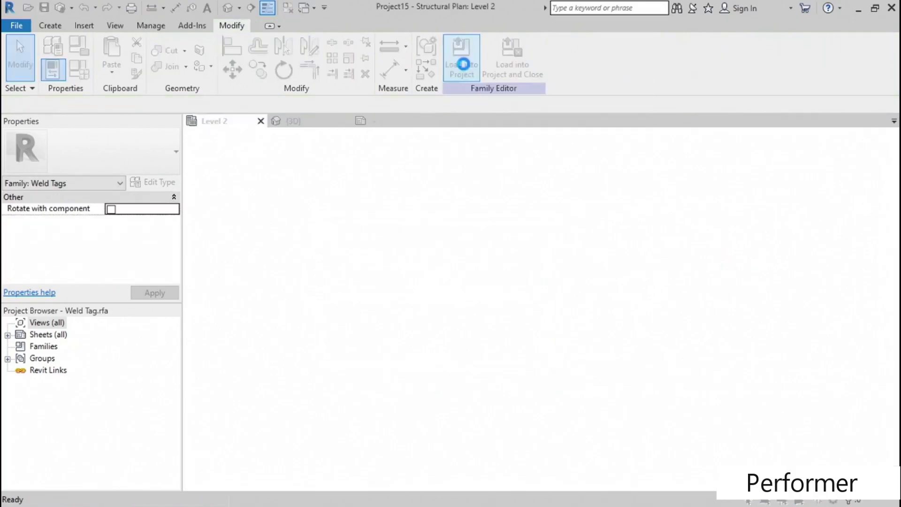
click(381, 215)
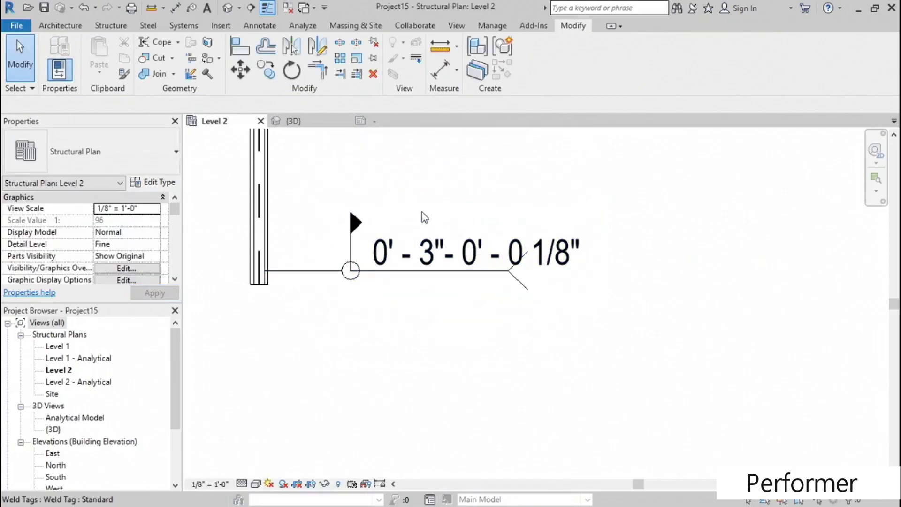
- Examine the Length format options in the project units, then inspect the placed weld tag in the Level 2 plan
click(481, 27)
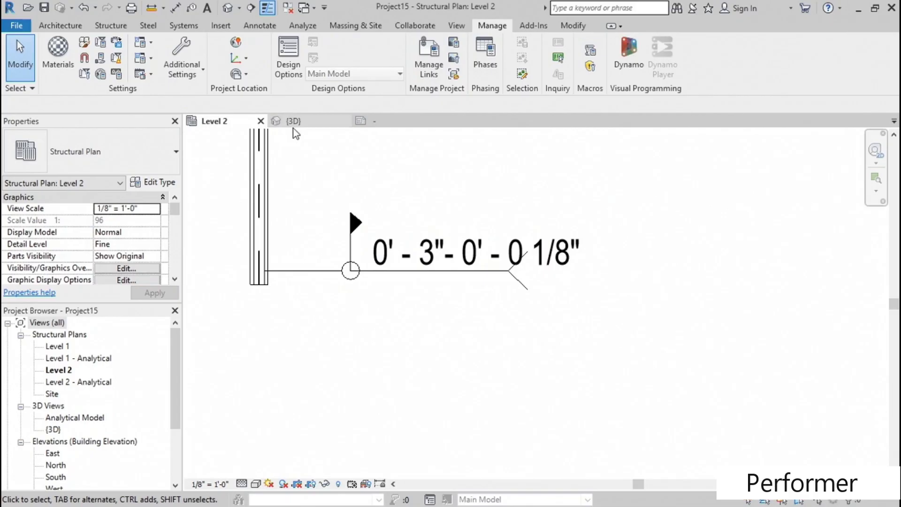
click(117, 74)
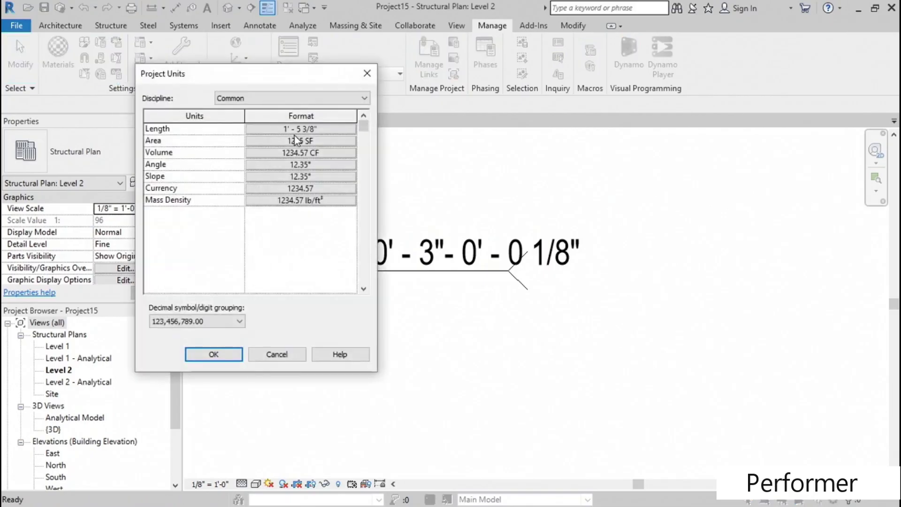
click(298, 132)
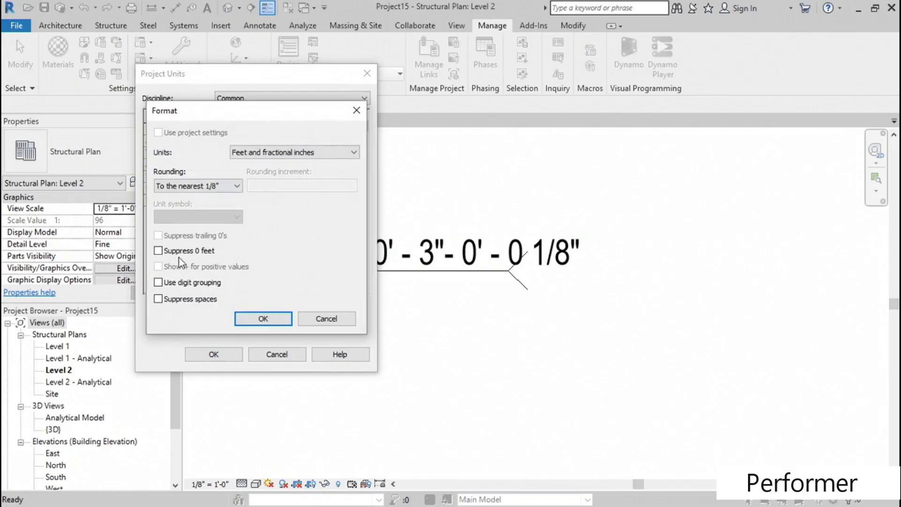
click(262, 319)
click(240, 355)
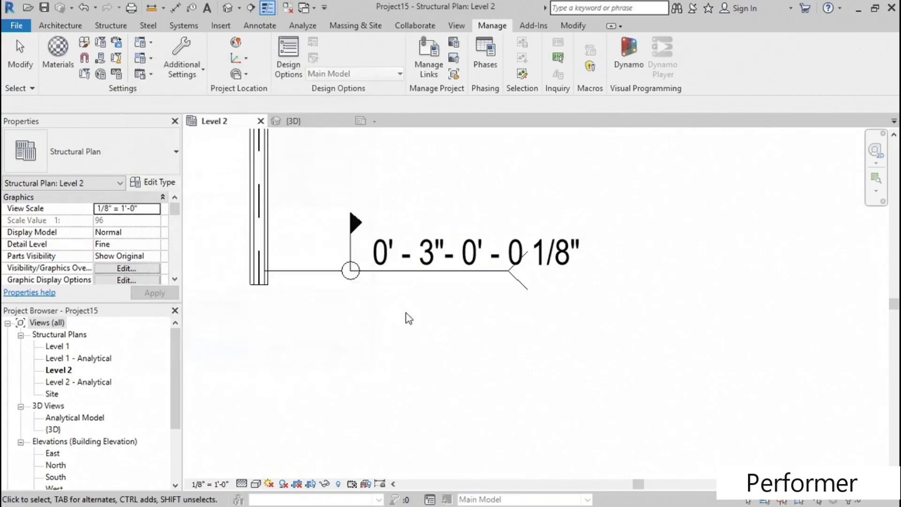
middle_drag(479, 291, 457, 288)
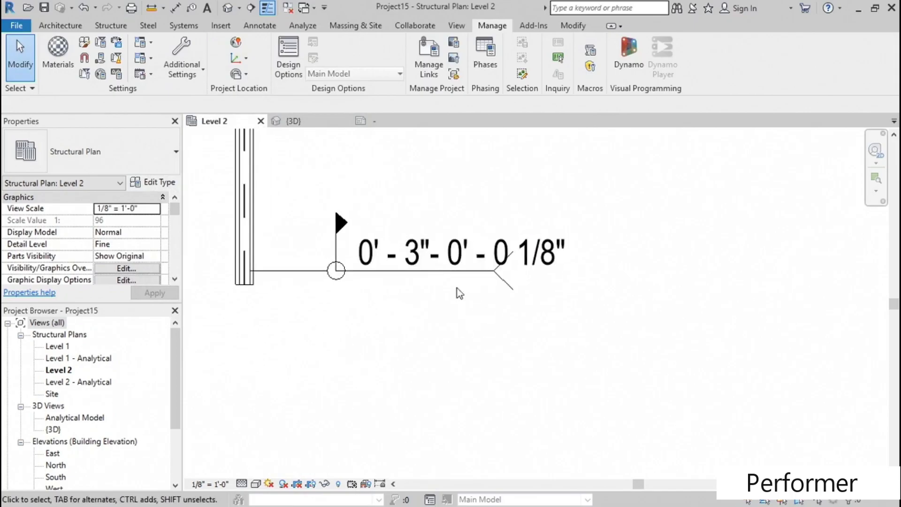
- Move the placed weld tag up and slightly left so that its leader slopes down to the end of the steel member
click(454, 262)
drag(446, 333, 432, 275)
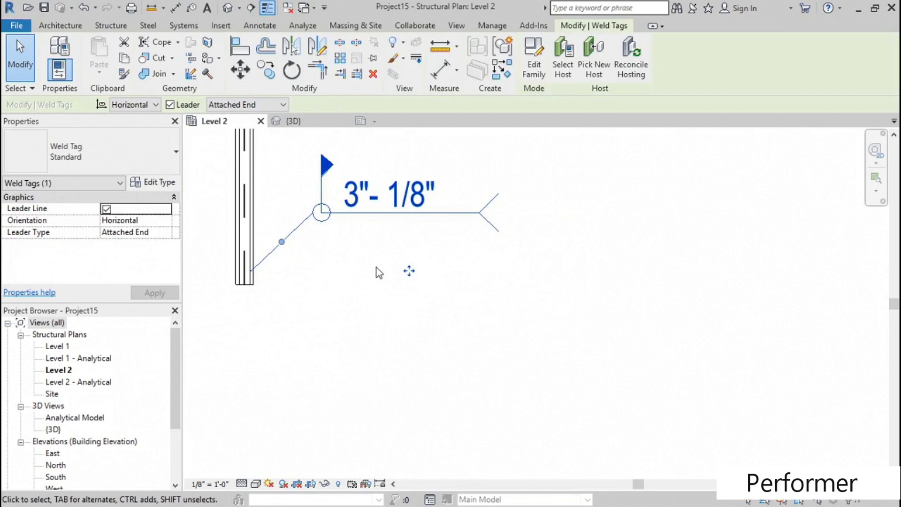
click(376, 268)
- Open the weld tag family for editing and load it back into the project, replacing the existing version
double_click(392, 213)
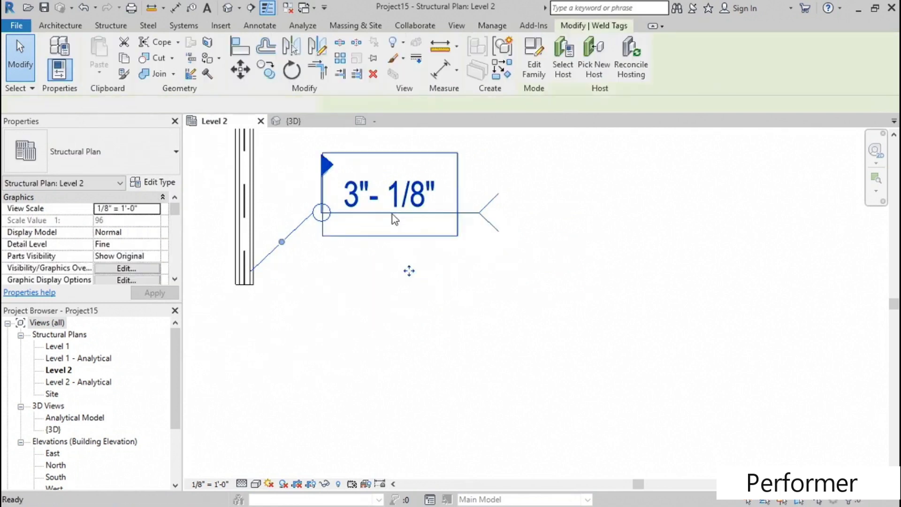
drag(475, 178, 601, 398)
drag(557, 344, 520, 344)
click(580, 215)
click(469, 63)
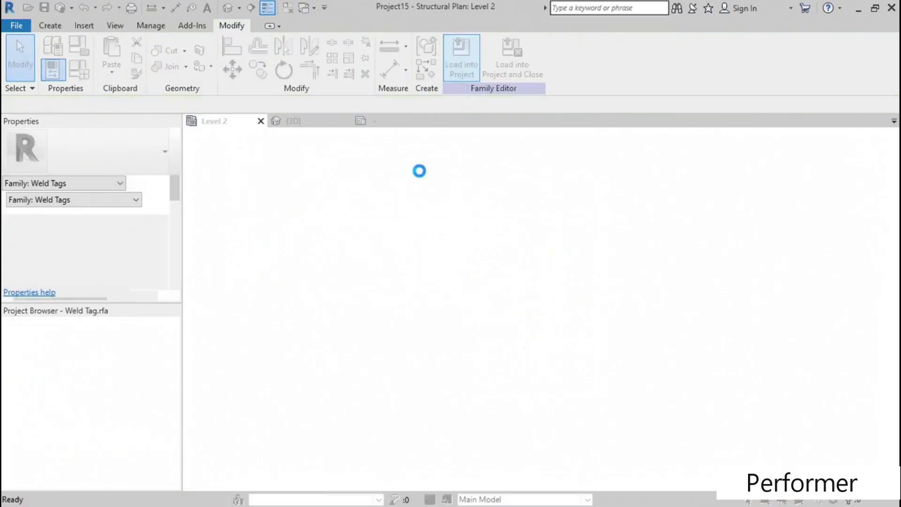
click(404, 214)
middle_drag(353, 296, 394, 336)
scroll(340, 246, up, 5)
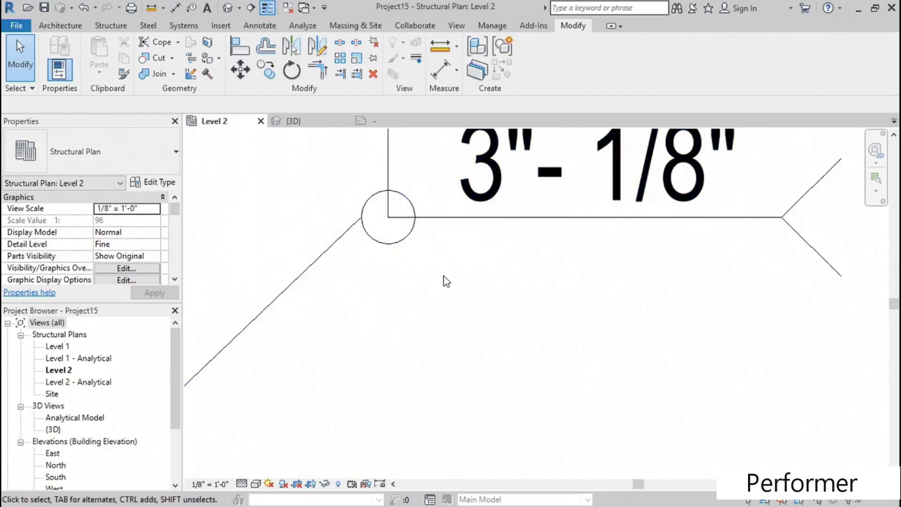
scroll(446, 282, down, 4)
middle_drag(498, 314, 442, 338)
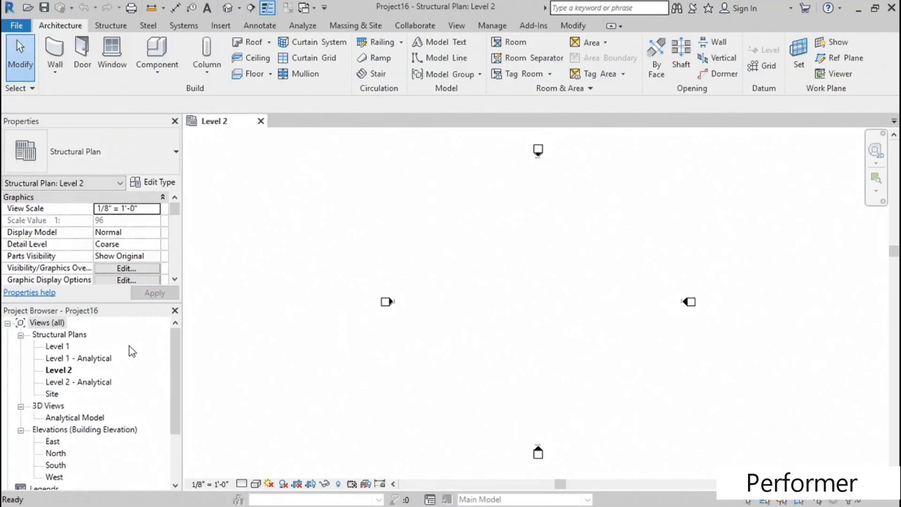
- Create a rectangular steel plate about 5'-6" wide and 14'-0" long between the elevation markers in the Level 2 plan
scroll(597, 217, down, 1)
scroll(530, 268, up, 1)
middle_drag(531, 267, 412, 261)
scroll(388, 209, up, 2)
middle_drag(388, 209, 393, 267)
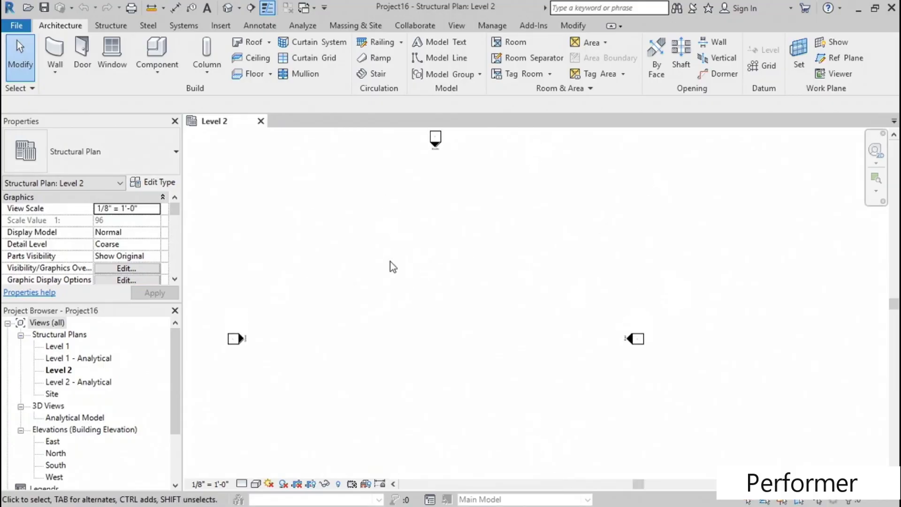
click(148, 27)
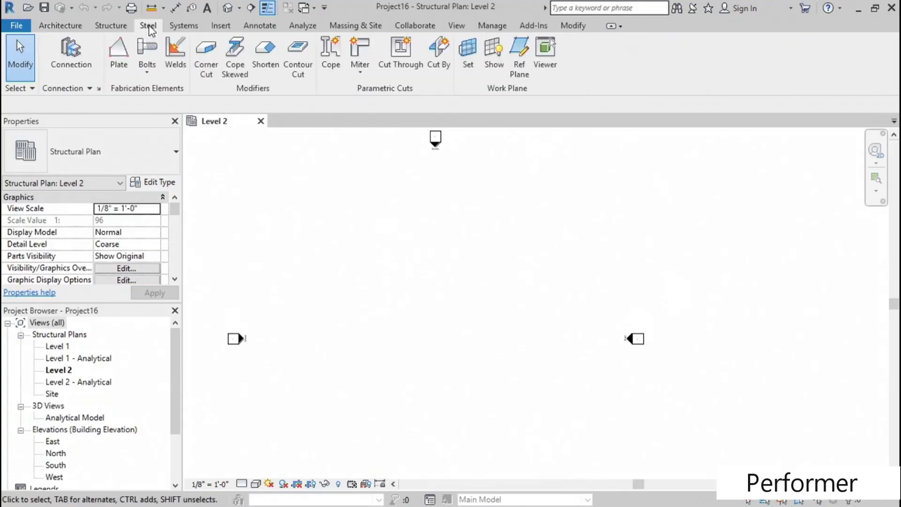
click(119, 53)
middle_drag(387, 243, 380, 240)
scroll(425, 240, up, 1)
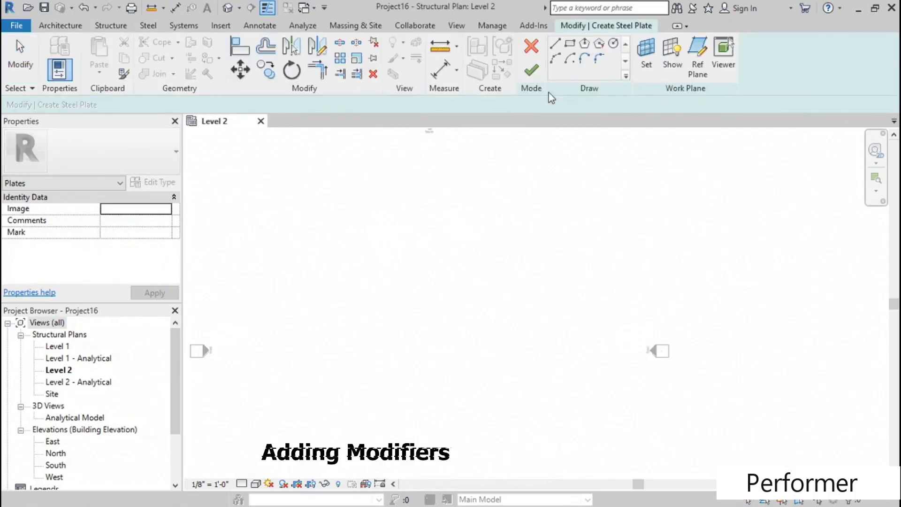
click(570, 44)
click(349, 205)
click(374, 277)
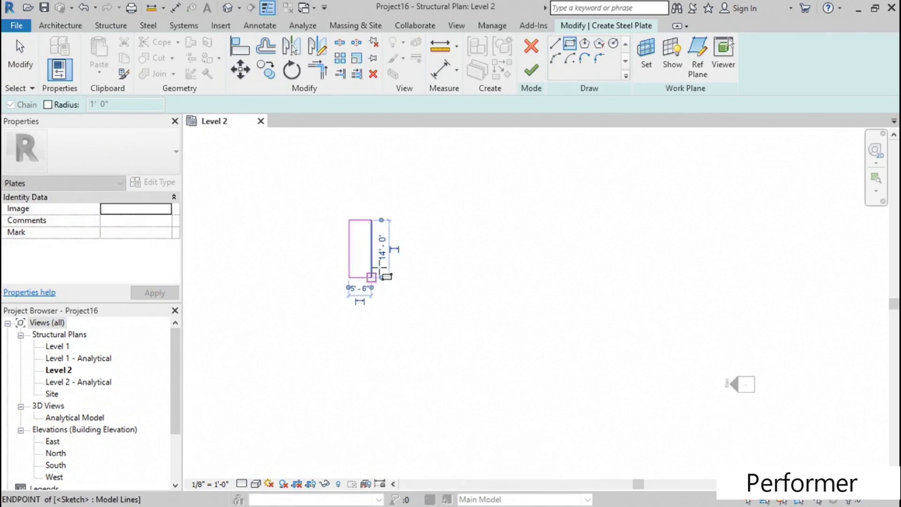
key(Escape)
scroll(380, 223, up, 1)
click(533, 70)
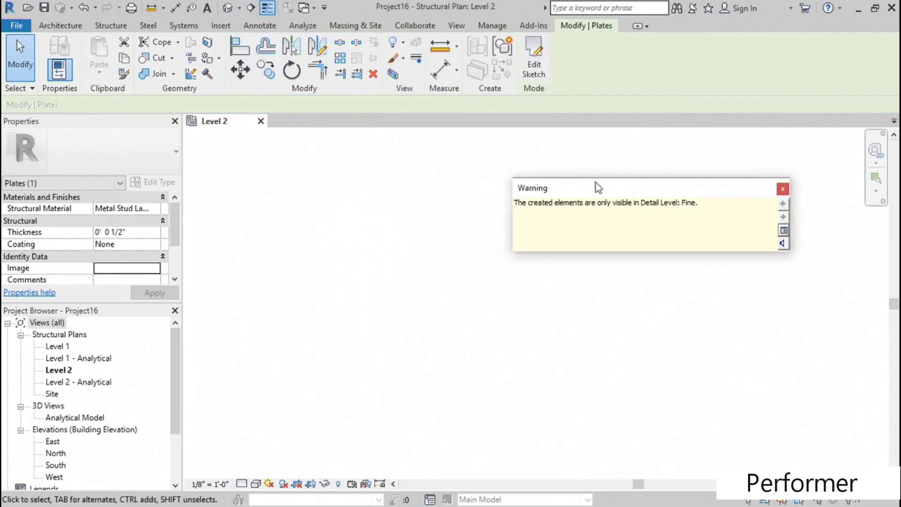
- Dismiss the visibility warning and set the Level 2 view's detail level to Fine
drag(585, 191, 387, 147)
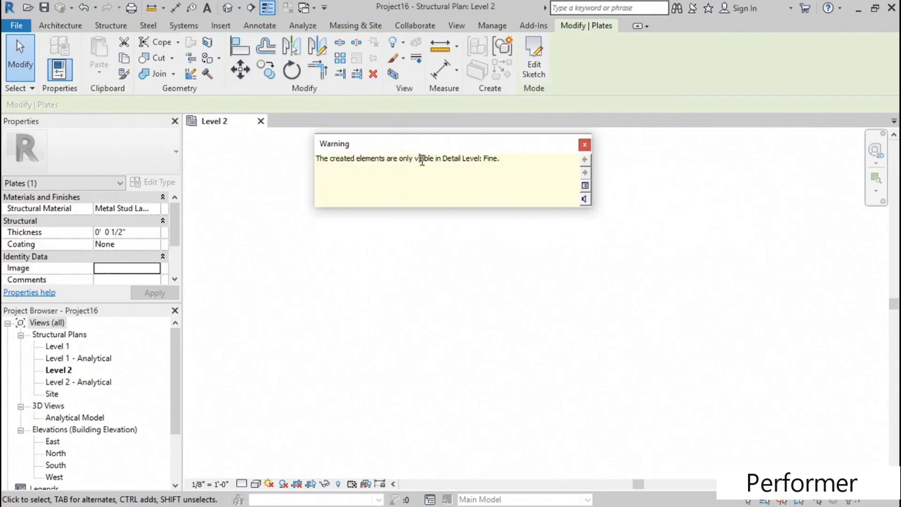
click(584, 146)
click(242, 484)
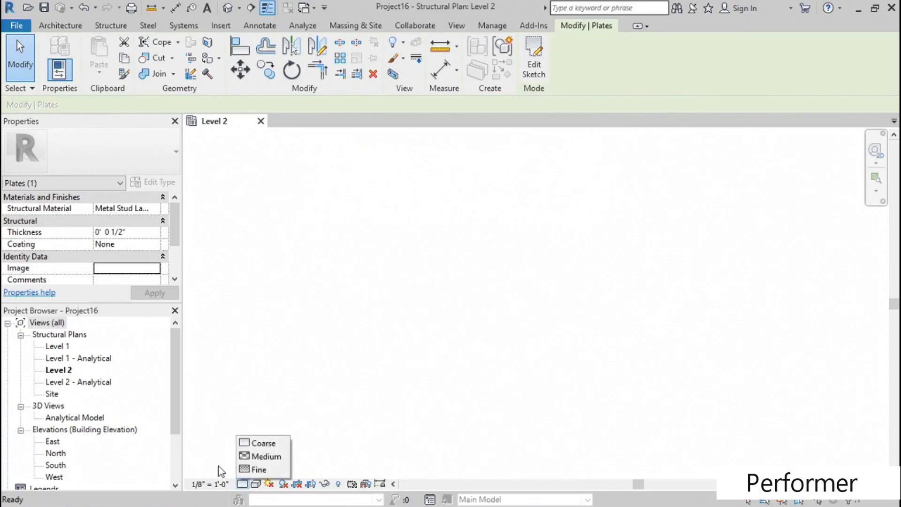
click(258, 470)
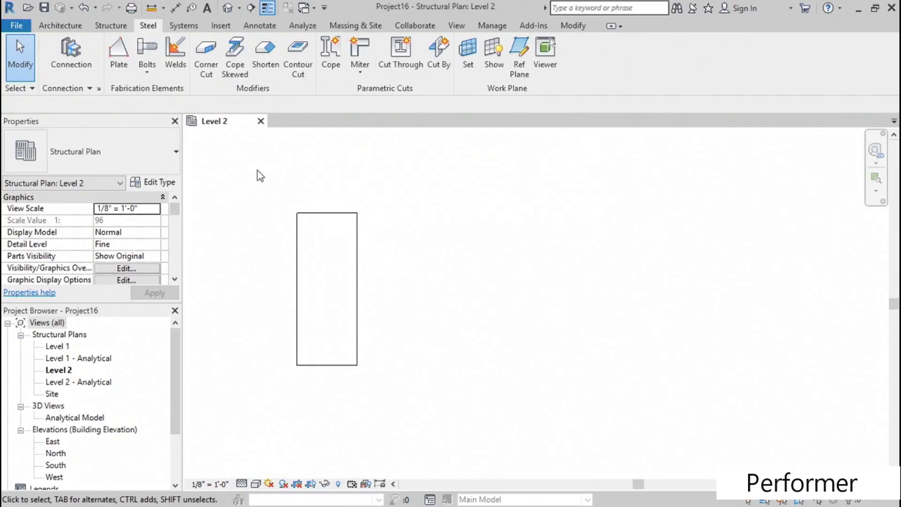
- Apply a straight Corner Cut modifier to the plate's upper-left corner
click(212, 72)
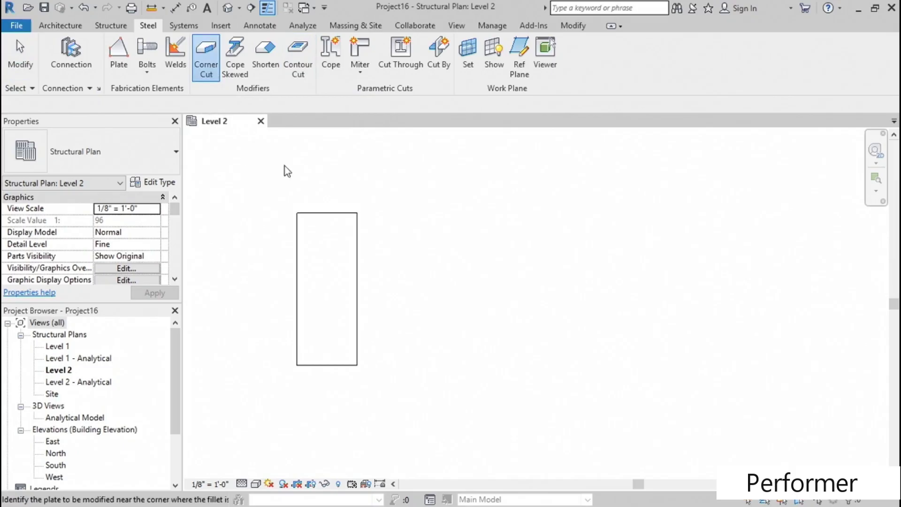
click(320, 217)
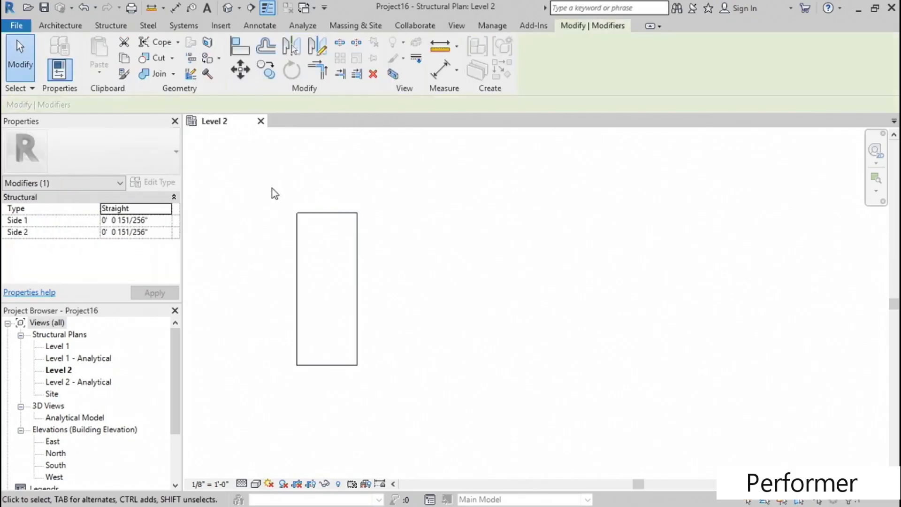
scroll(241, 263, up, 2)
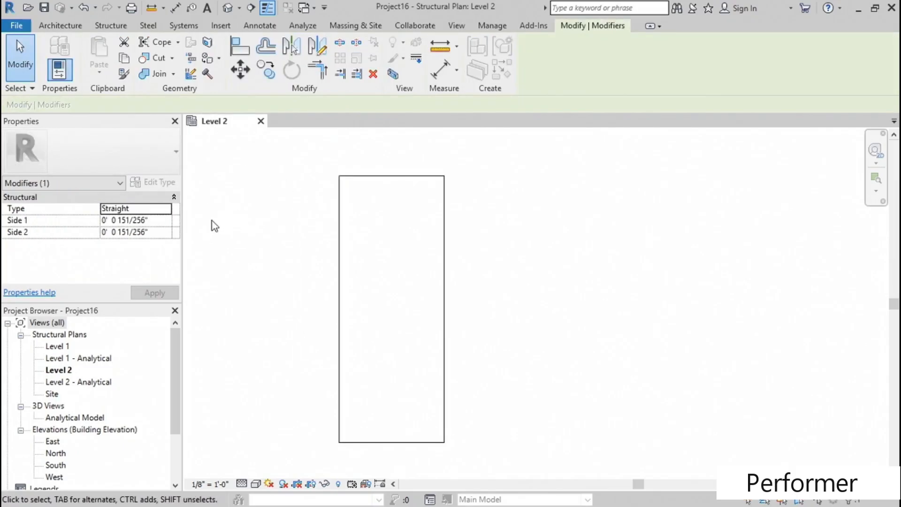
click(157, 209)
click(334, 179)
scroll(340, 158, up, 3)
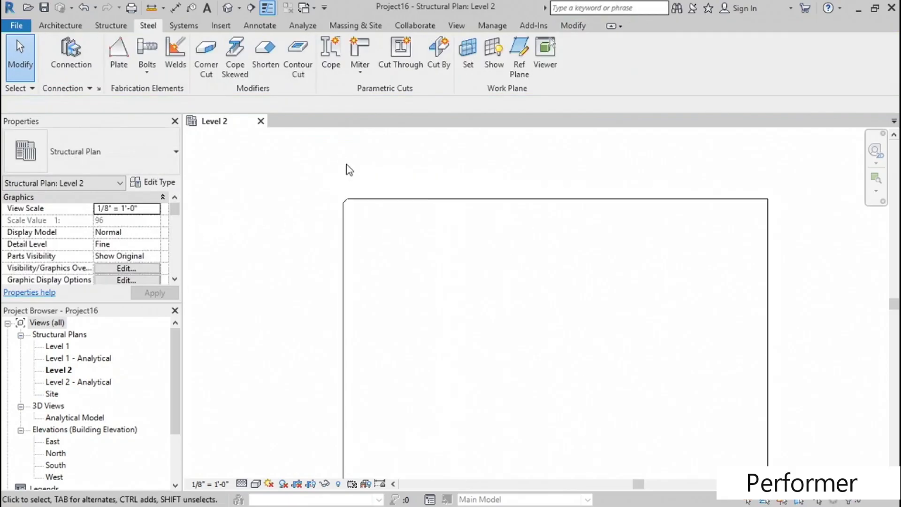
scroll(346, 222, up, 4)
middle_drag(339, 179, 302, 239)
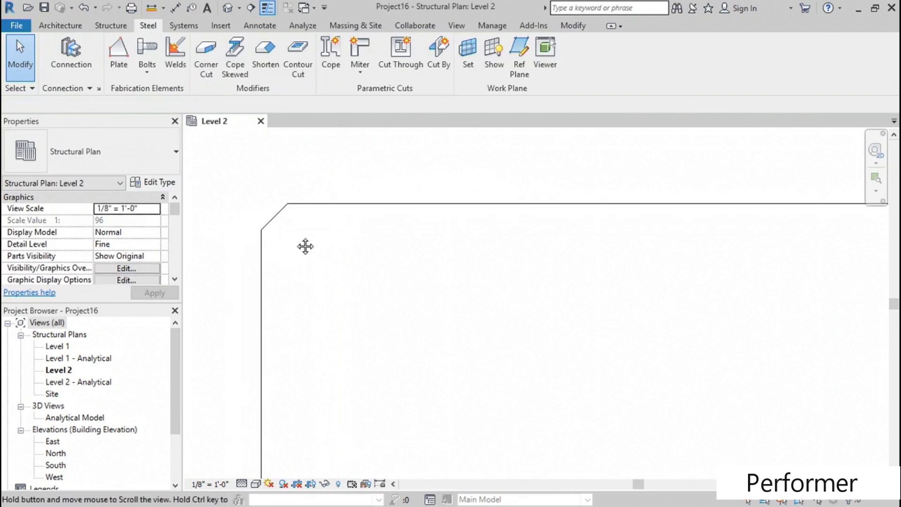
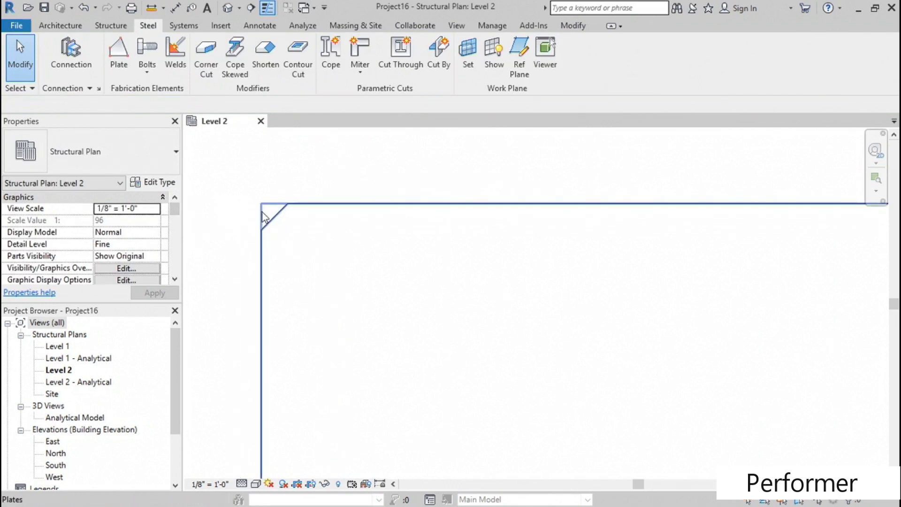
- Set both sides of the plate's upper-left corner cut to 2 inches
key(Tab)
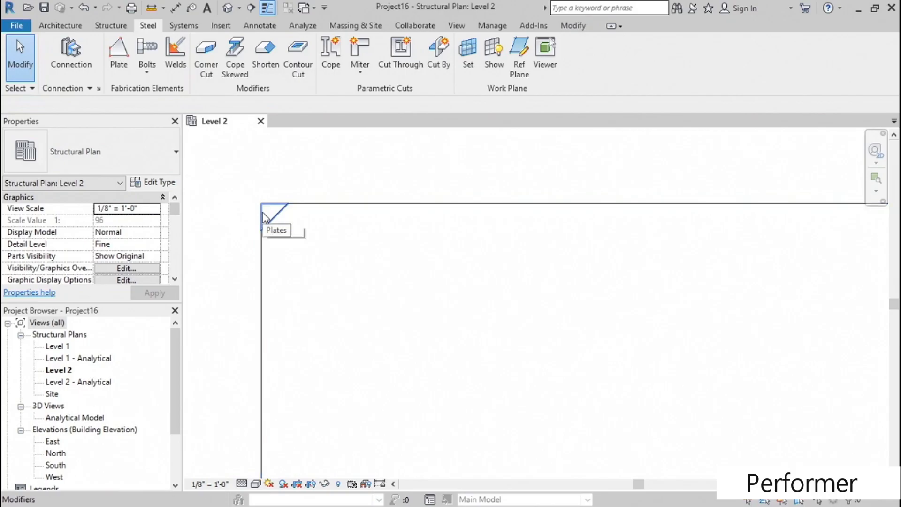
click(264, 217)
click(164, 221)
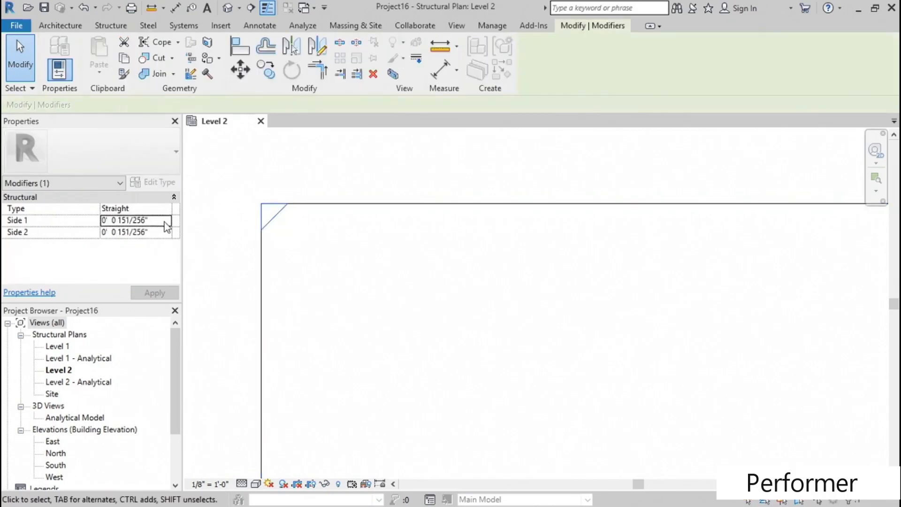
text(2)
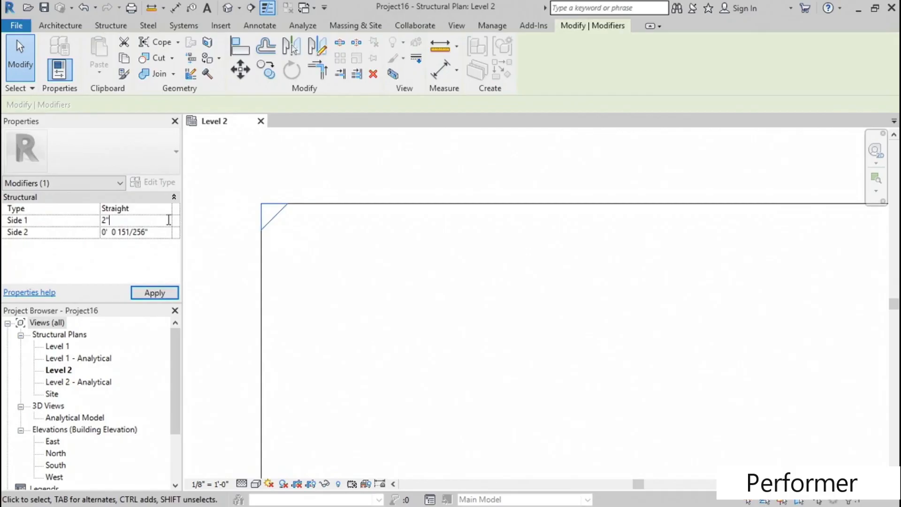
key(Return)
click(166, 232)
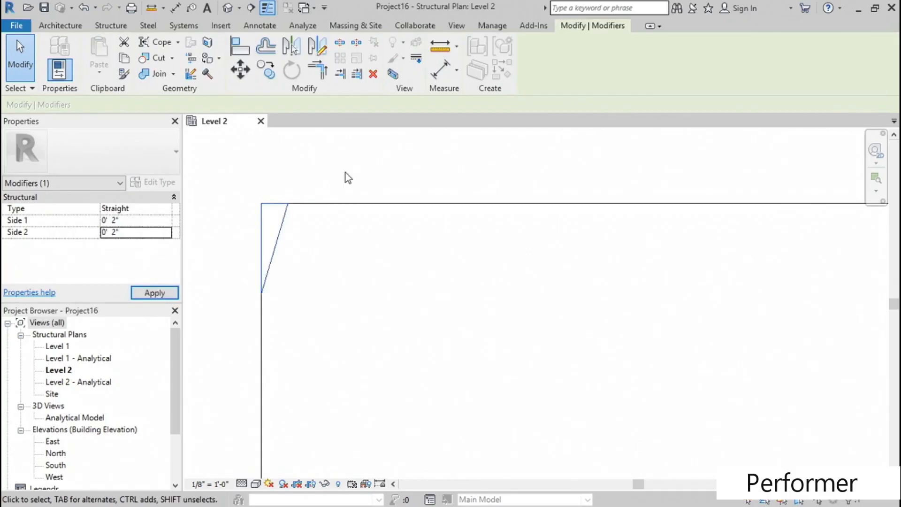
middle_drag(357, 261, 320, 252)
scroll(320, 253, down, 1)
key(Escape)
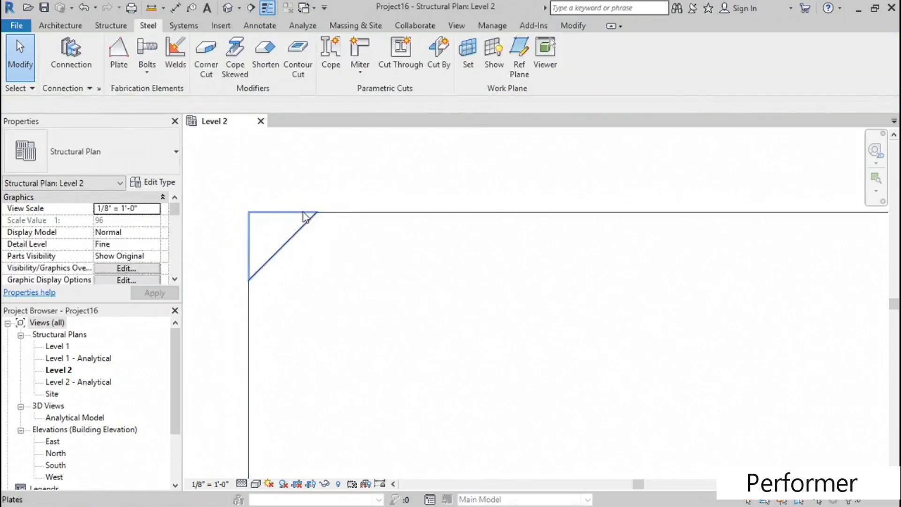
- Change the type of the plate's corner cut to Convex
click(304, 217)
click(166, 209)
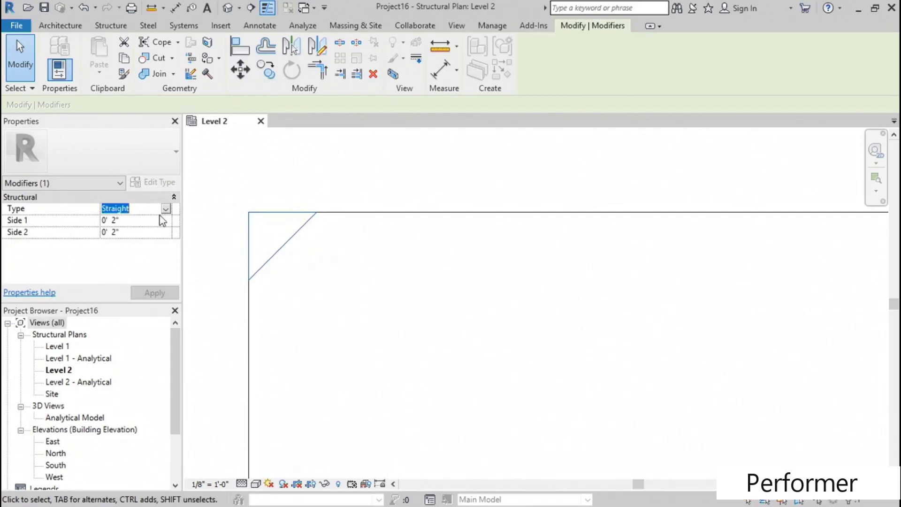
click(167, 209)
click(118, 220)
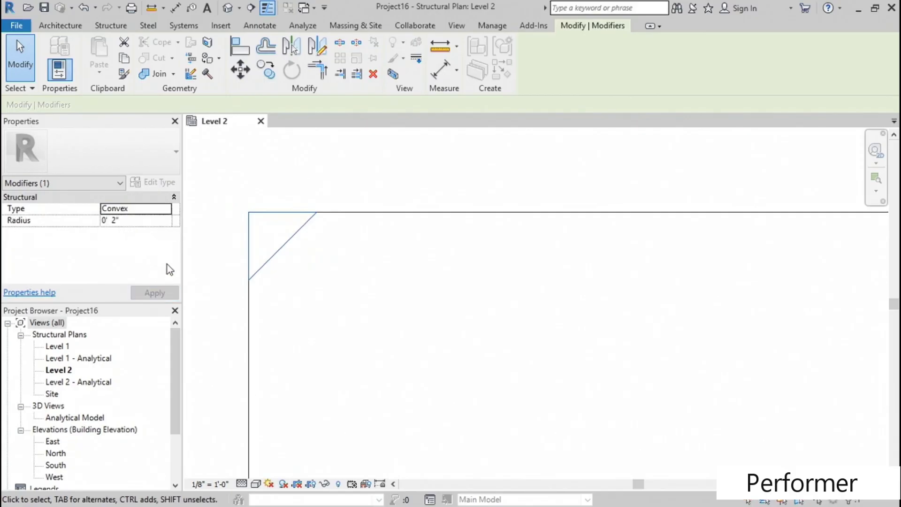
click(209, 242)
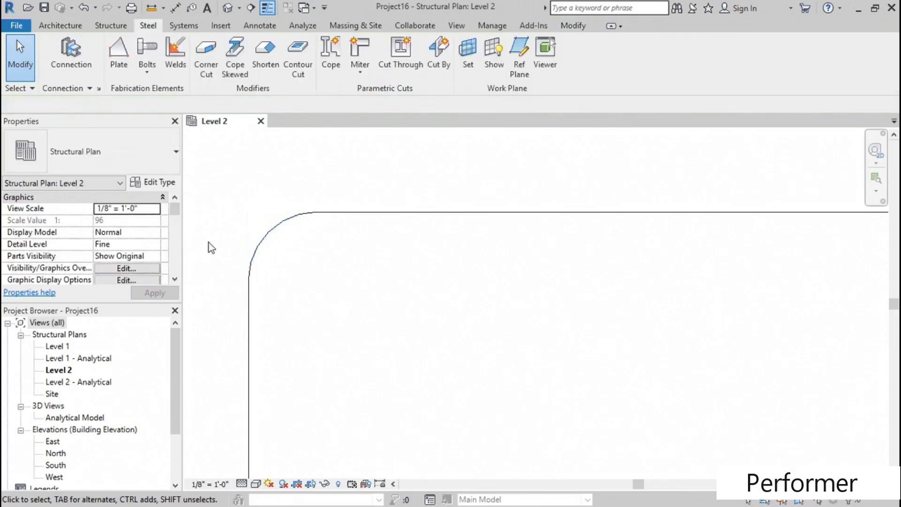
- Set the plate's corner cut type to Concave and apply the change
click(270, 214)
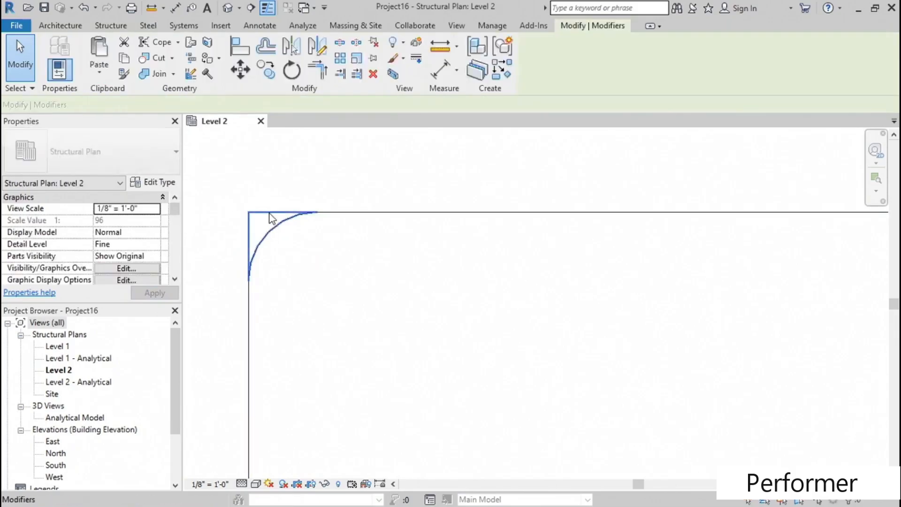
click(165, 209)
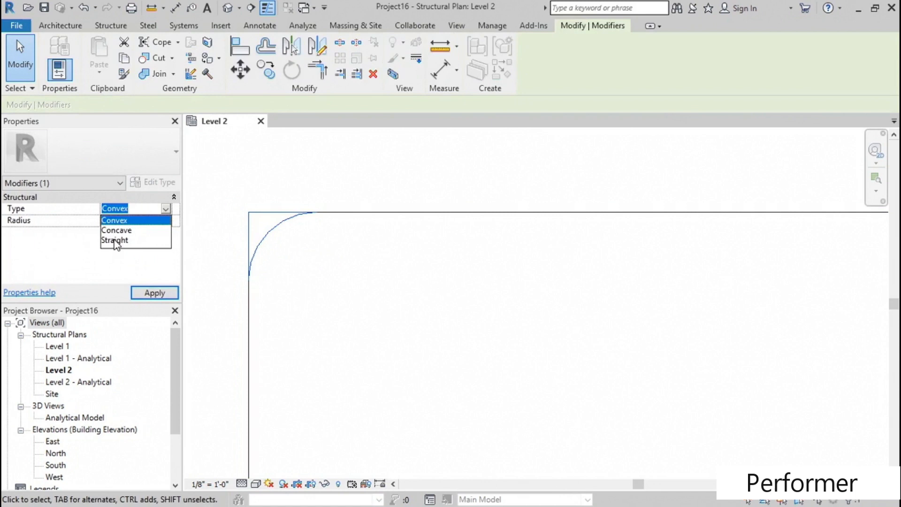
click(124, 230)
click(155, 292)
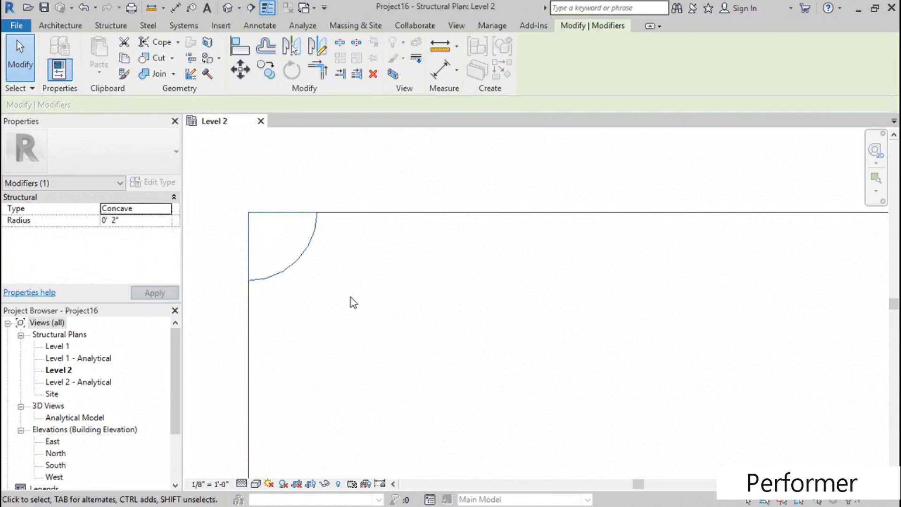
click(338, 292)
- Delete the steel plate from the Level 2 plan
scroll(340, 293, down, 5)
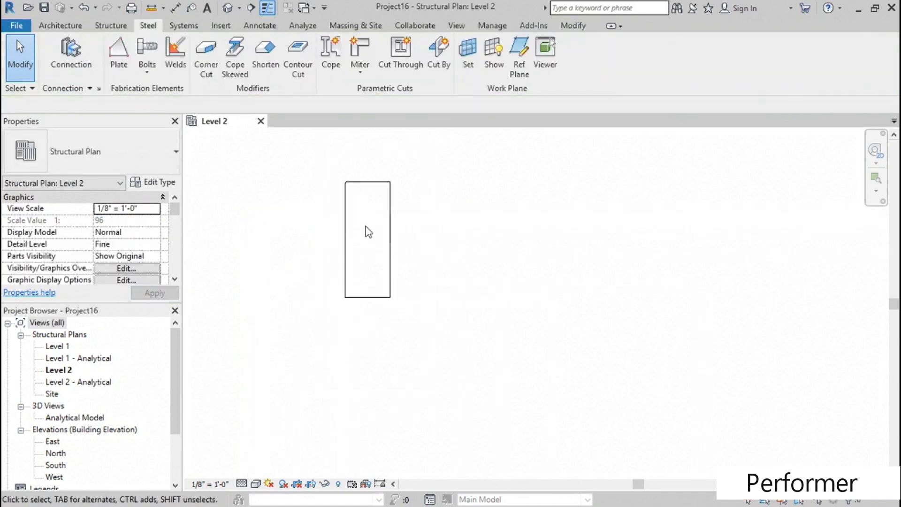
scroll(347, 220, up, 3)
scroll(368, 229, down, 3)
middle_drag(376, 302, 318, 249)
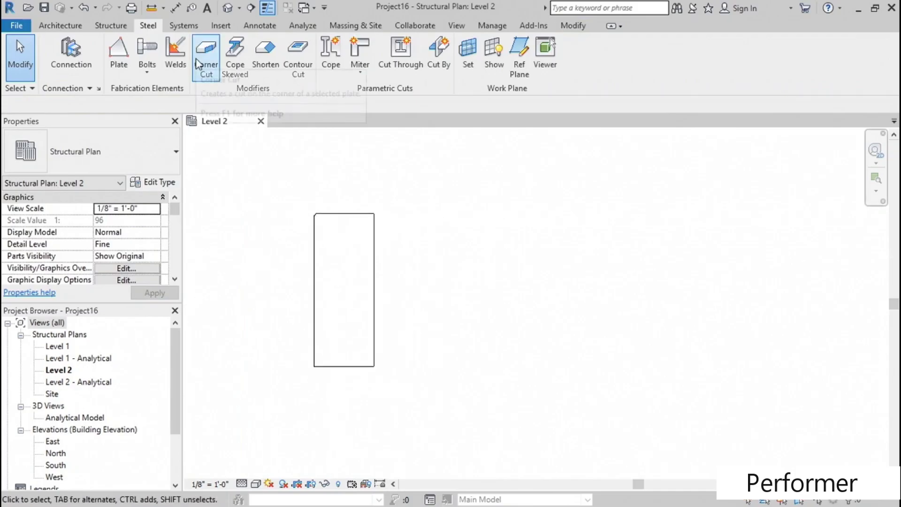
click(337, 216)
middle_drag(463, 264, 353, 252)
key(Delete)
scroll(421, 262, down, 2)
scroll(338, 244, up, 2)
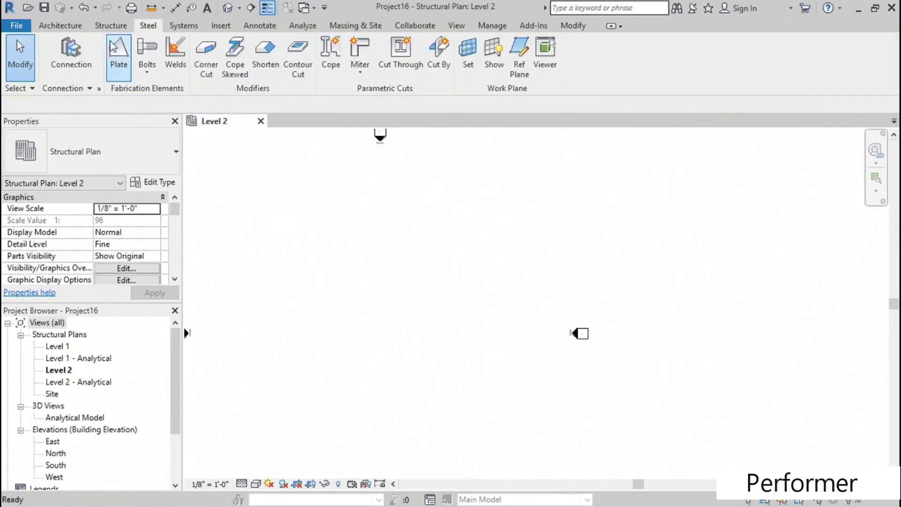
- Place a vertical W12X26 beam about 26'-0" long between the elevation markers in the Level 2 plan
click(109, 27)
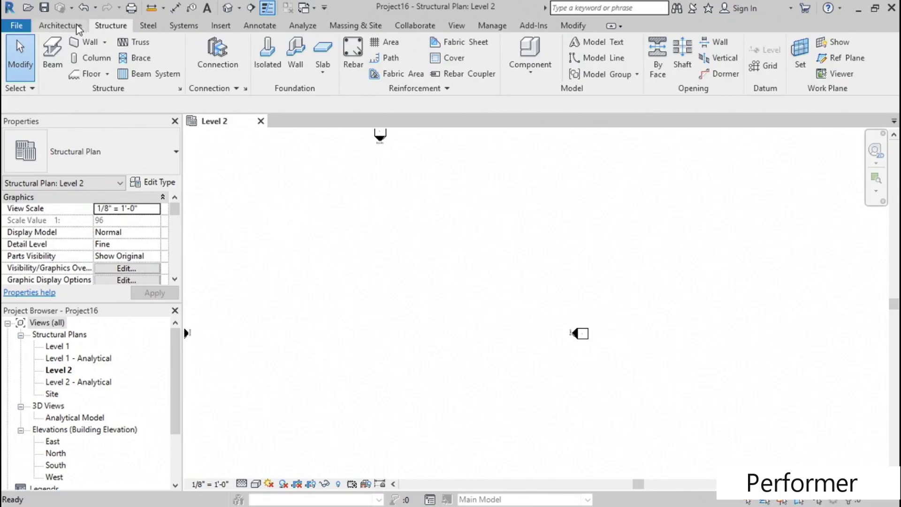
click(55, 53)
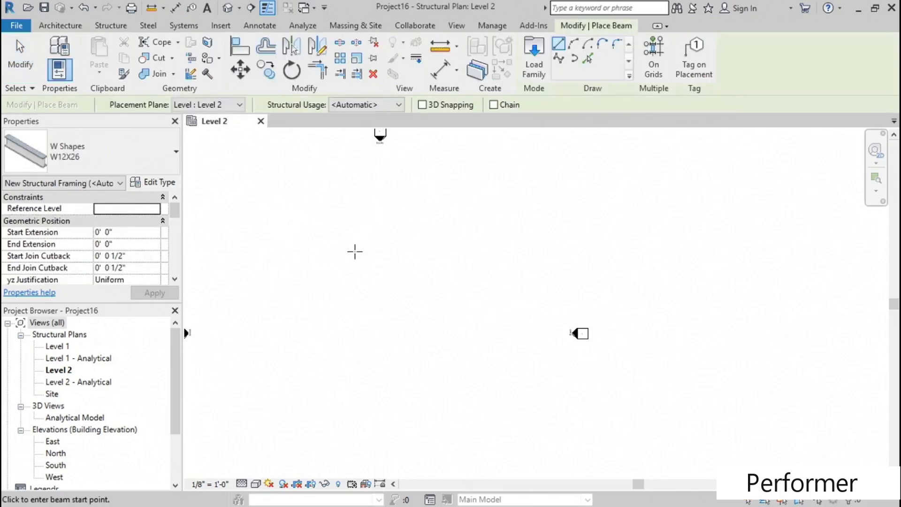
click(353, 241)
click(352, 311)
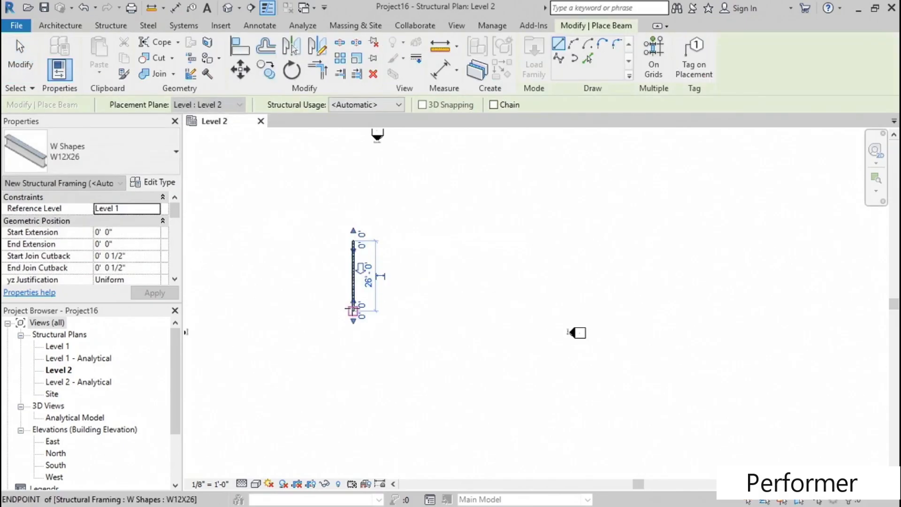
key(Escape)
scroll(342, 244, up, 6)
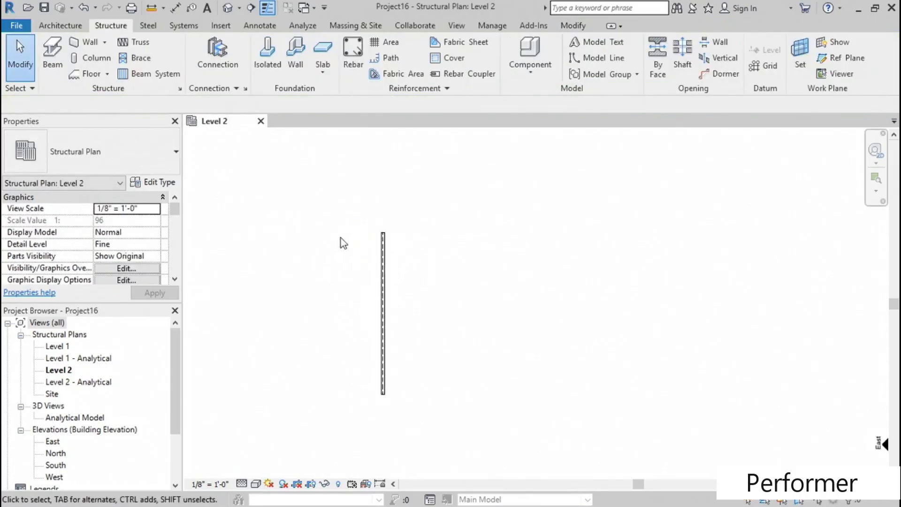
middle_drag(446, 259, 357, 253)
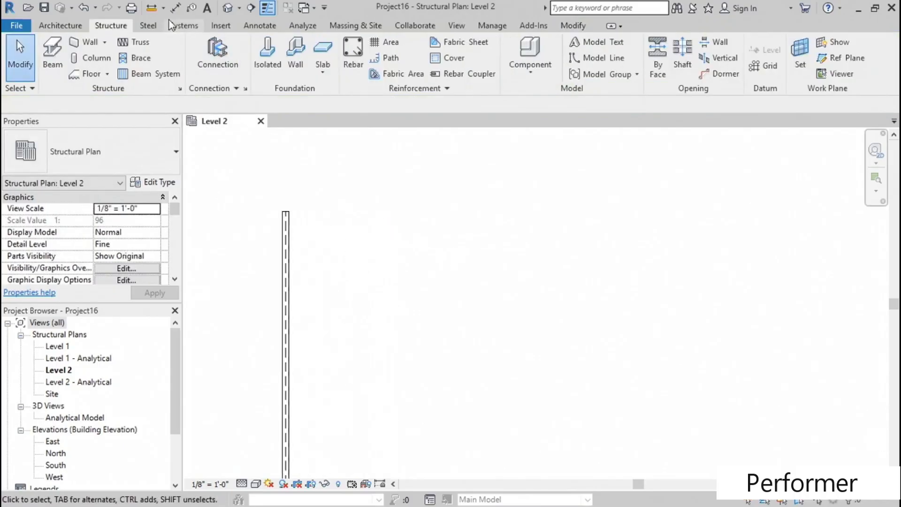
- Open the default 3D view and set its detail level to Fine and its visual style to Hidden Line
click(149, 26)
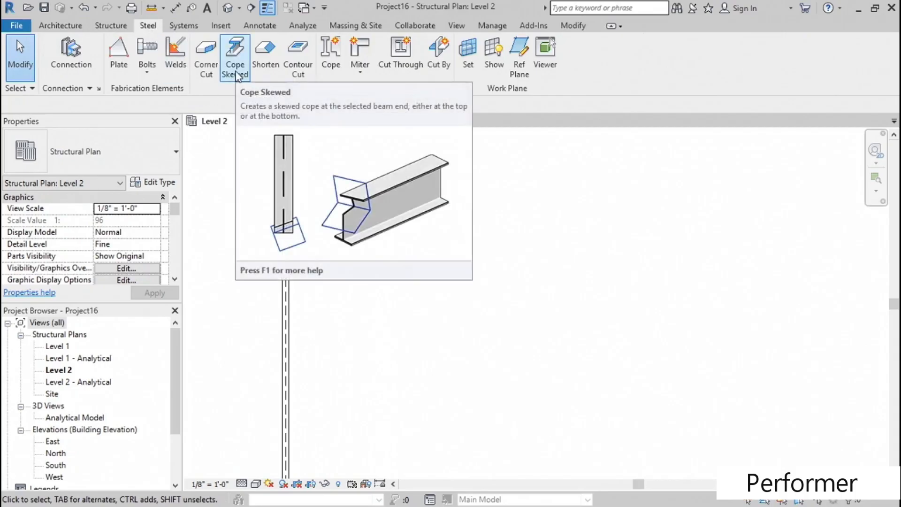
middle_drag(374, 253, 463, 222)
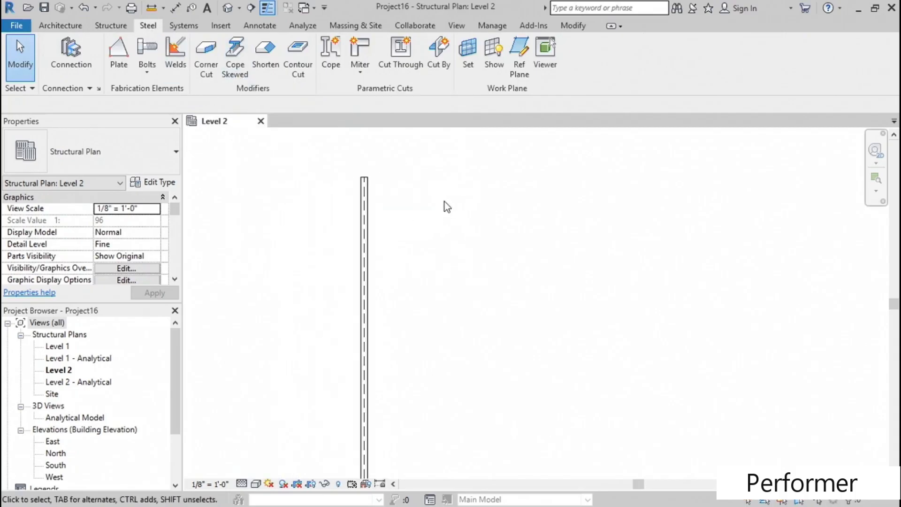
click(229, 11)
scroll(455, 294, up, 6)
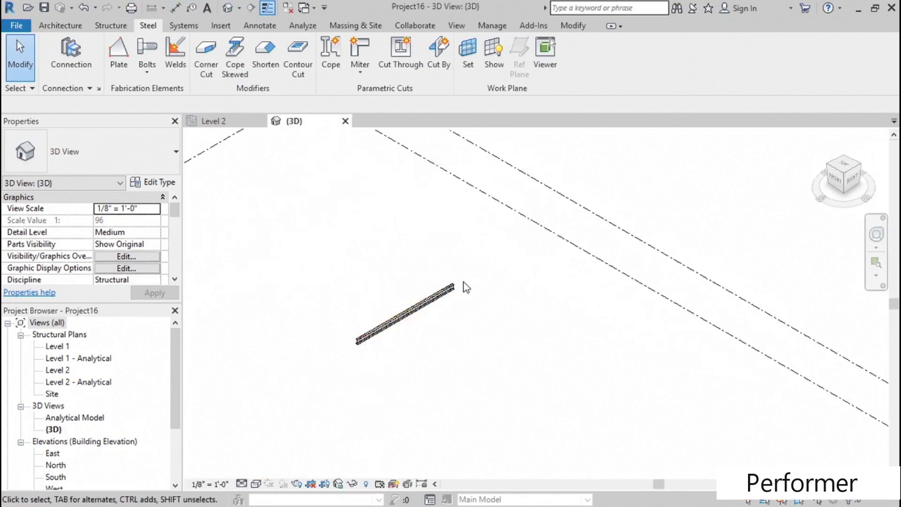
shift+middle_drag(478, 286, 458, 282)
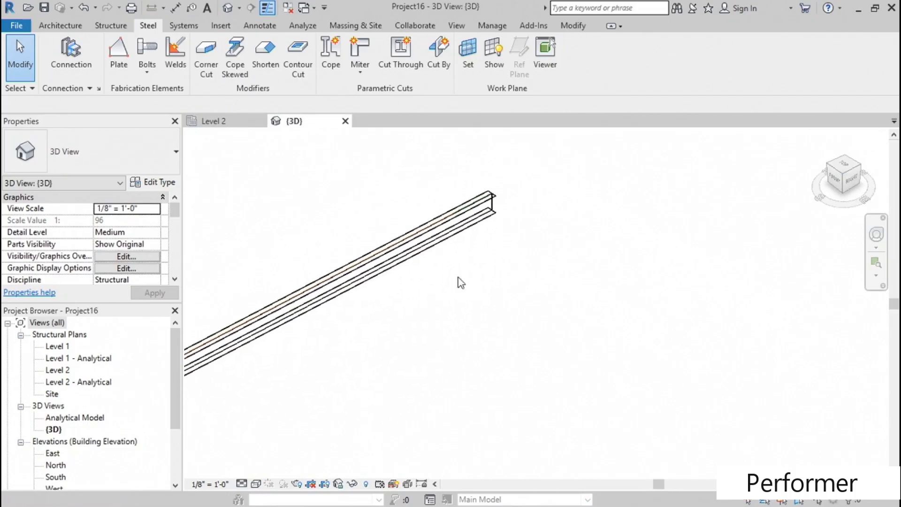
click(242, 483)
click(254, 469)
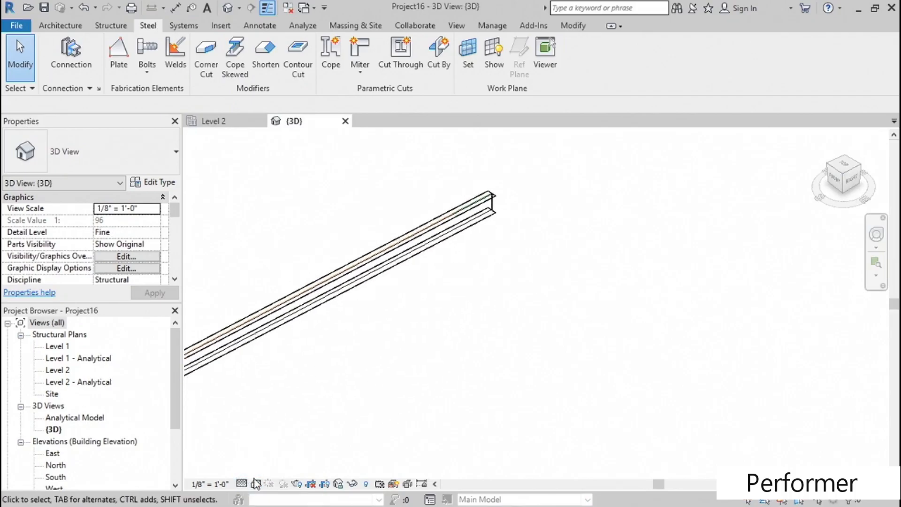
click(256, 483)
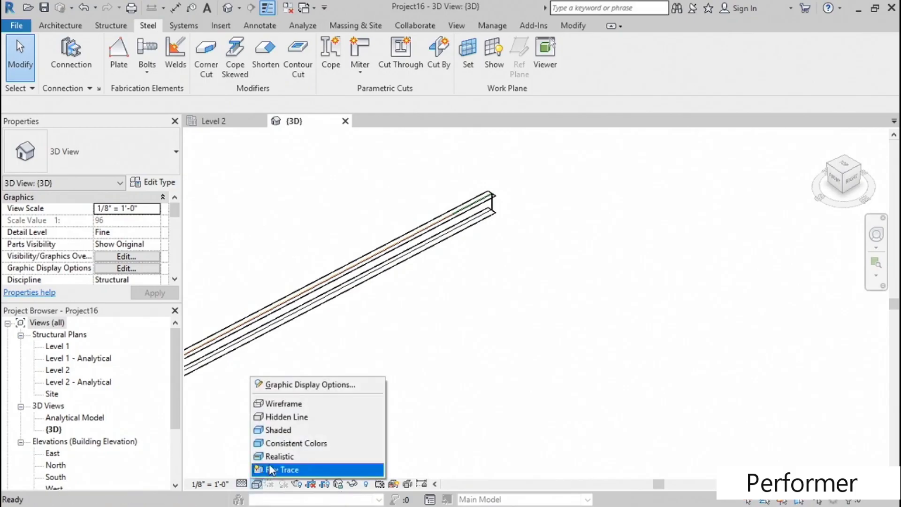
click(280, 417)
- Examine the beam in the 3D view and compare its placement in the Level 2 plan
shift+middle_drag(501, 285, 436, 332)
click(437, 323)
shift+middle_drag(396, 296, 413, 366)
double_click(61, 369)
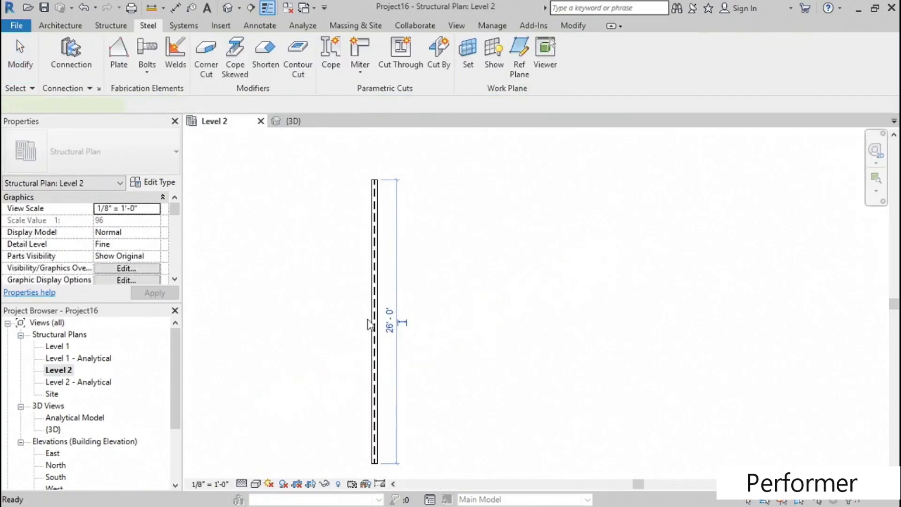
middle_drag(448, 329, 447, 317)
click(371, 296)
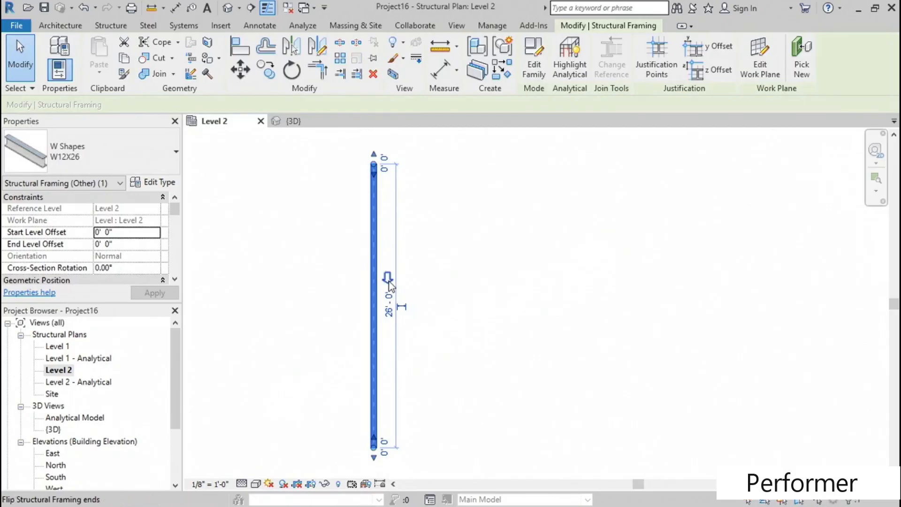
click(287, 285)
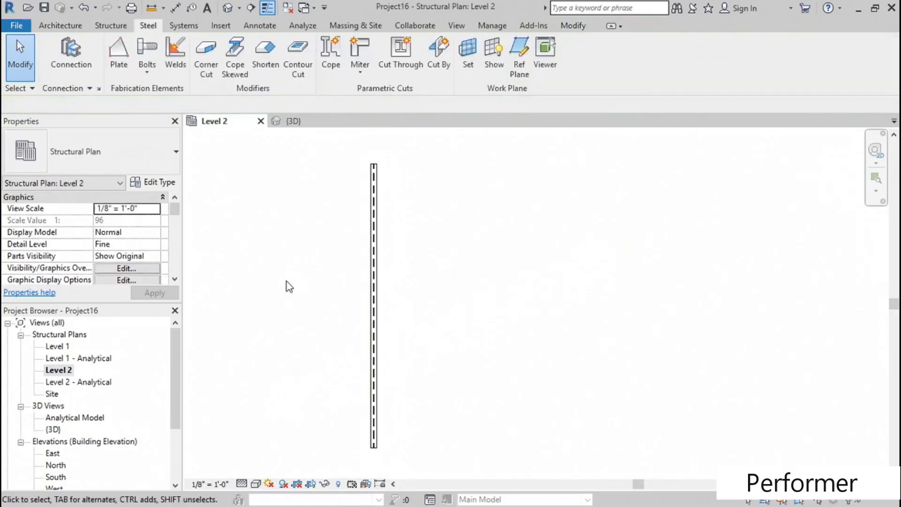
- Apply a Cope Skewed modifier to the top of the beam's end in the 3D view
click(228, 9)
middle_drag(338, 294, 459, 256)
scroll(531, 384, up, 3)
scroll(531, 384, up, 3)
middle_drag(541, 294, 547, 290)
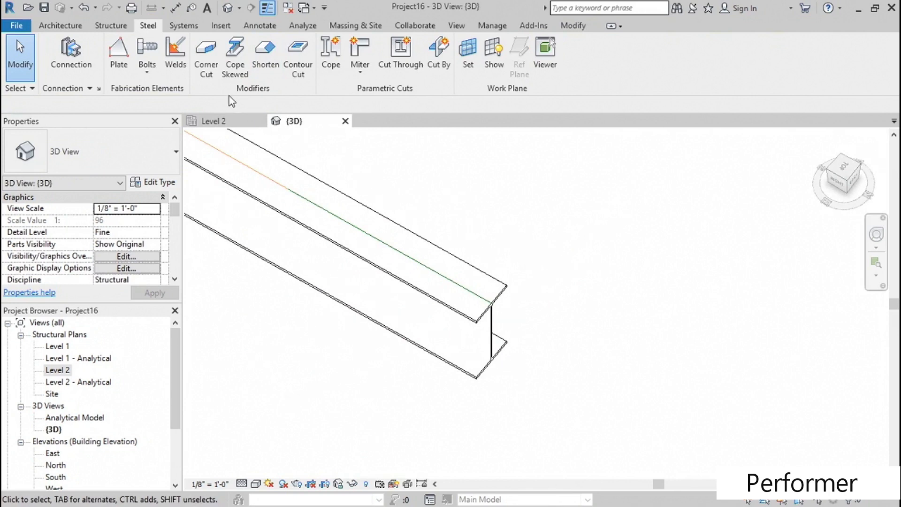
click(235, 69)
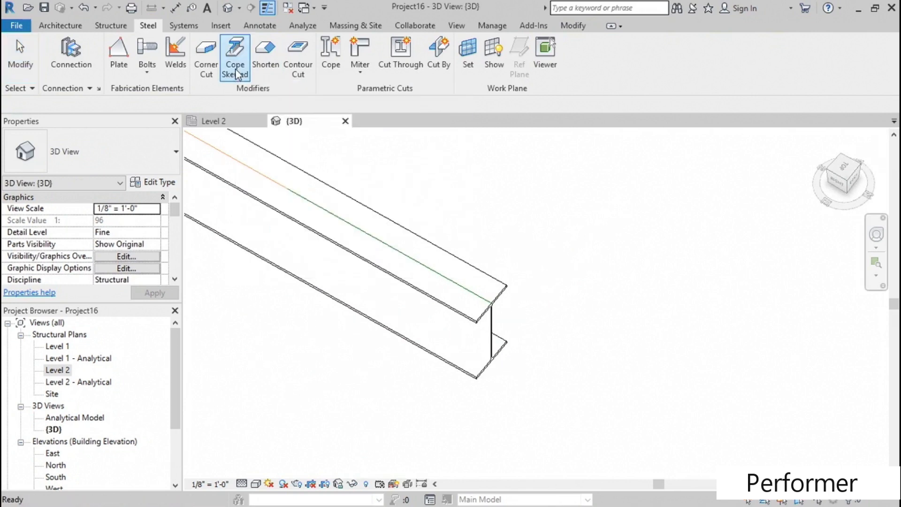
click(489, 307)
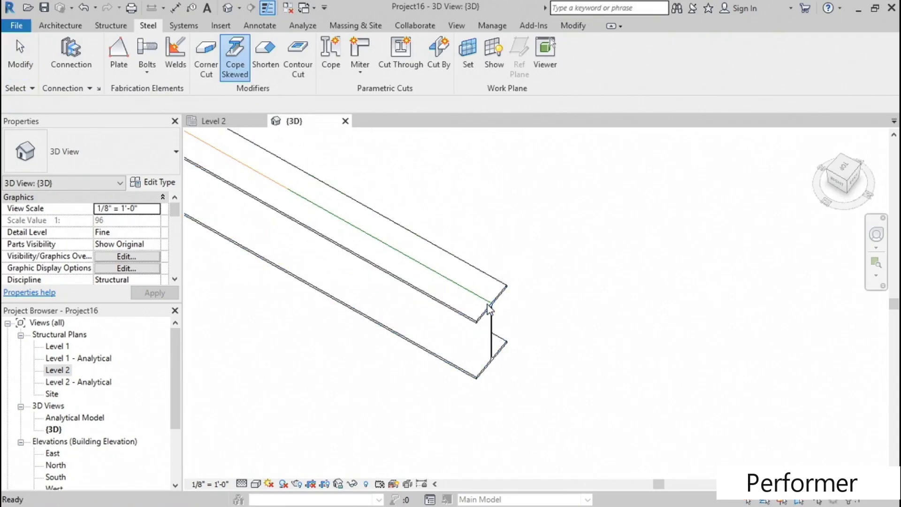
- Set the skewed cope's cutback to 6 inches while viewing the beam end from the Right
shift+middle_drag(373, 357, 452, 316)
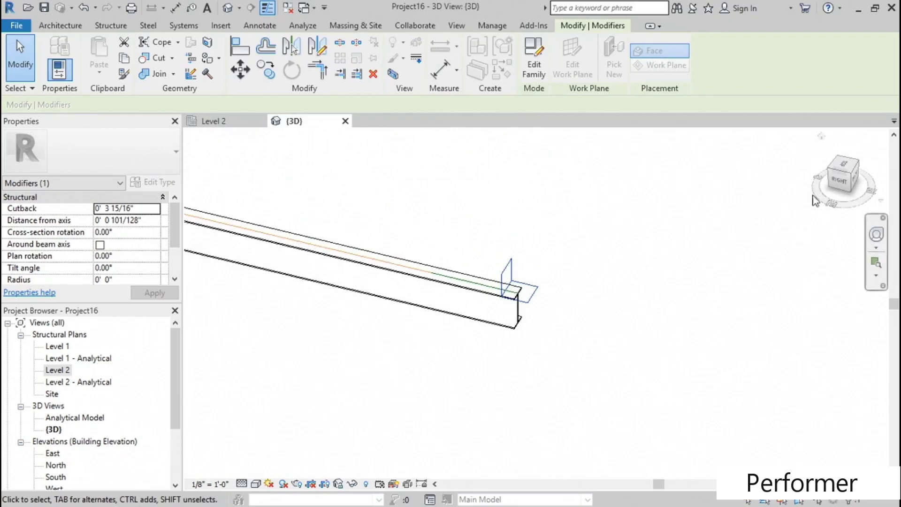
click(840, 182)
scroll(720, 316, up, 6)
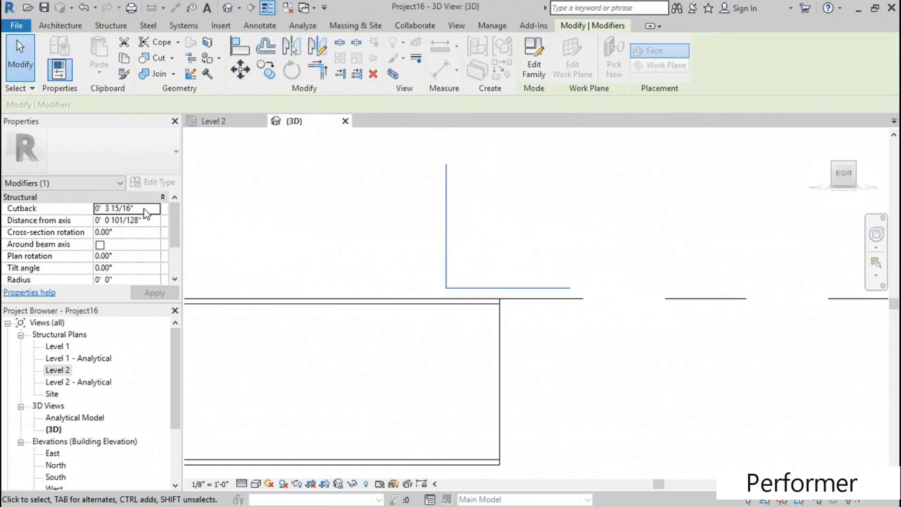
text(6)
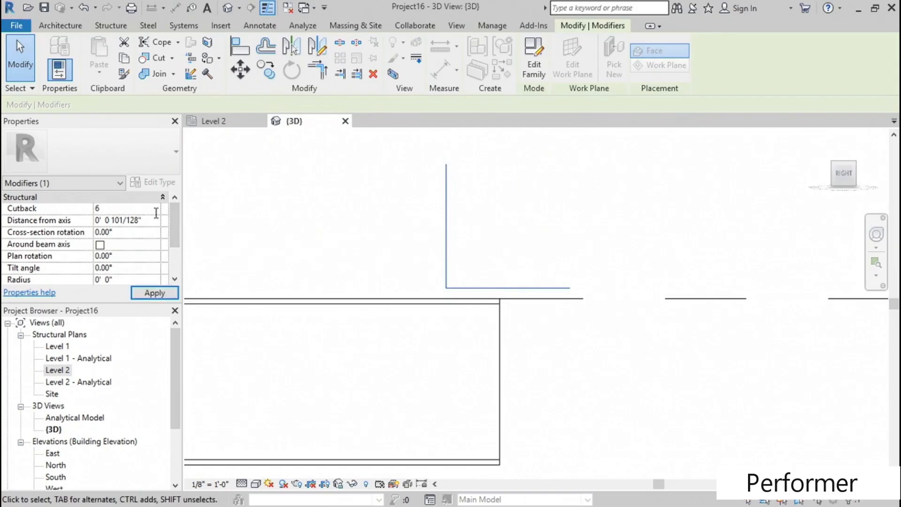
key(Return)
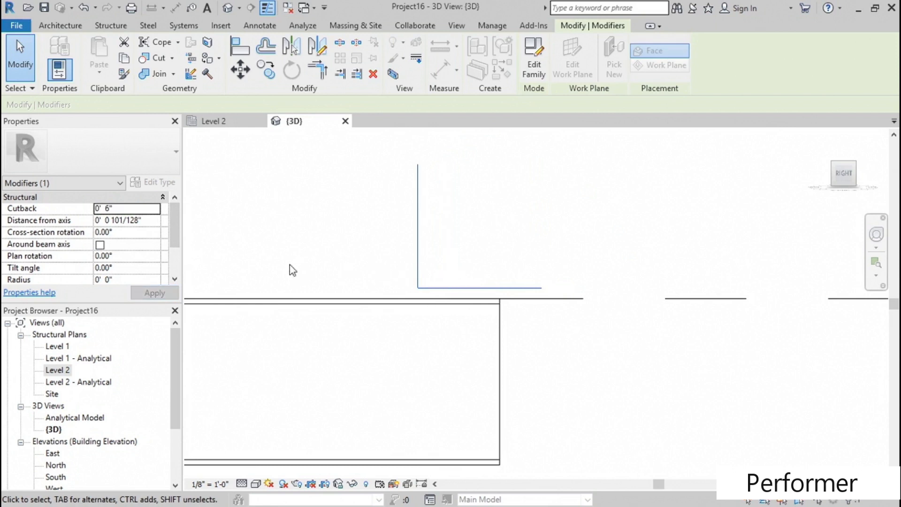
- Set the skewed cope's distance from axis to -6 inches and view the notch in 3D
click(128, 220)
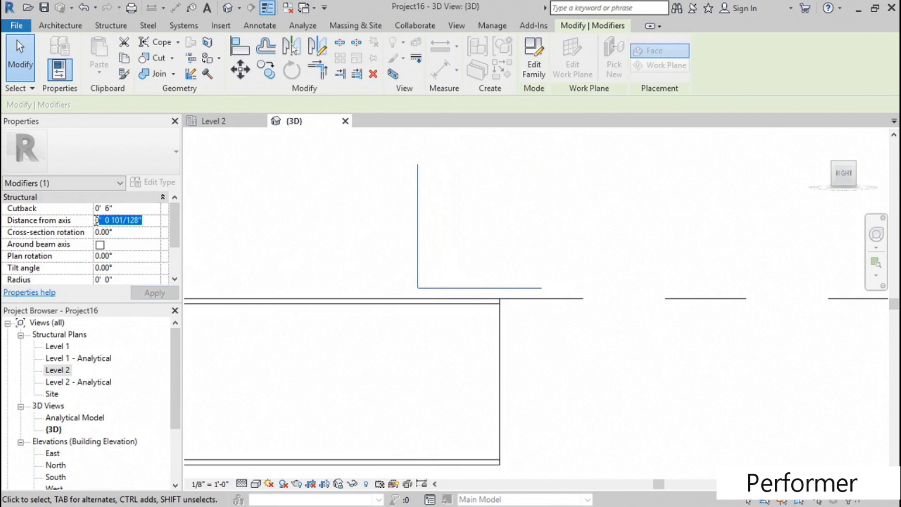
text(-6)
key(Return)
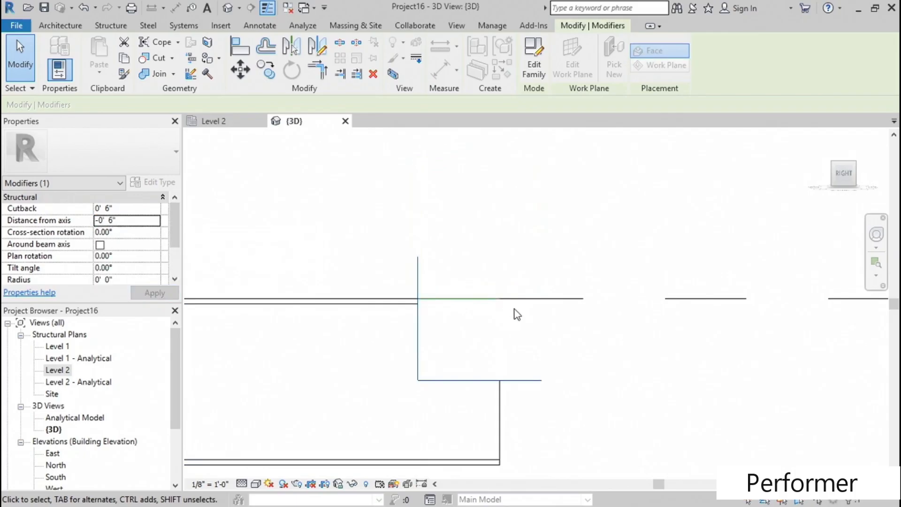
scroll(504, 319, down, 3)
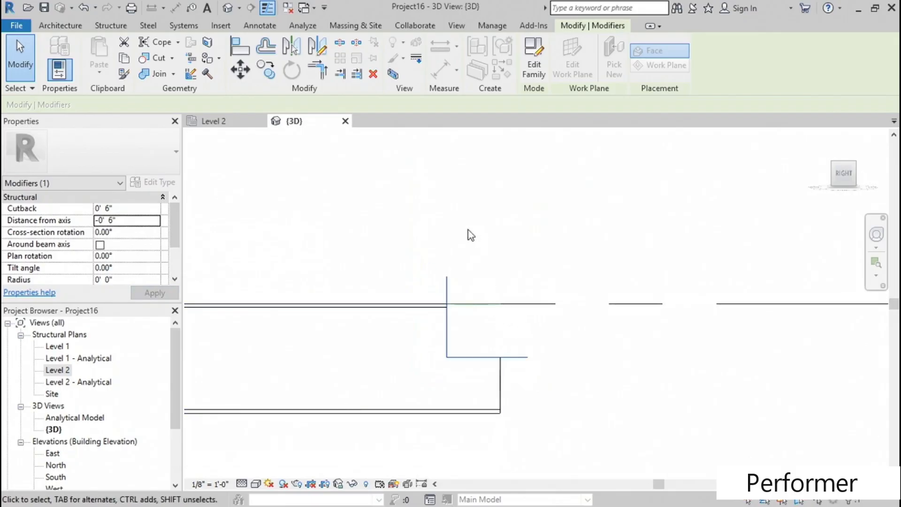
shift+middle_drag(437, 213, 504, 307)
middle_drag(665, 251, 499, 240)
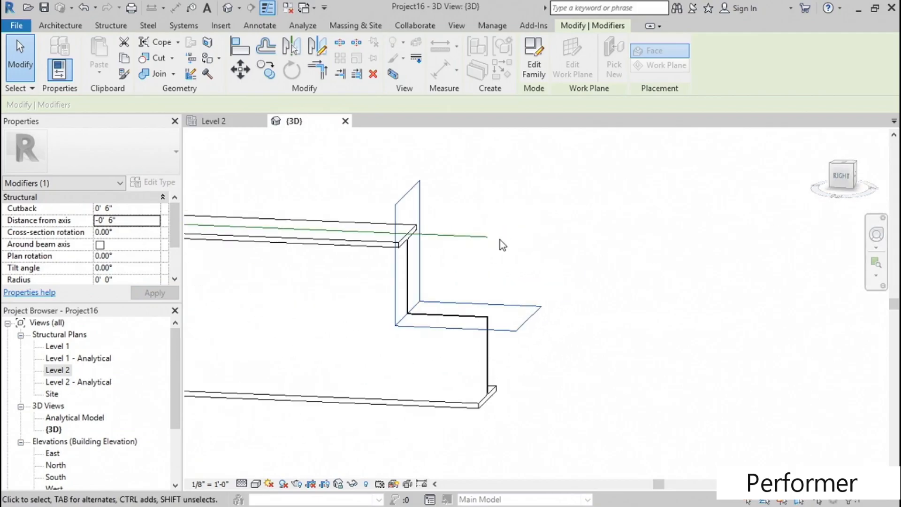
- Set the skewed cope's cross-section rotation to 45° and look at the rotated cut on the beam end
click(125, 232)
text(45)
click(157, 297)
shift+middle_drag(446, 356, 466, 339)
scroll(331, 365, down, 2)
scroll(398, 362, up, 5)
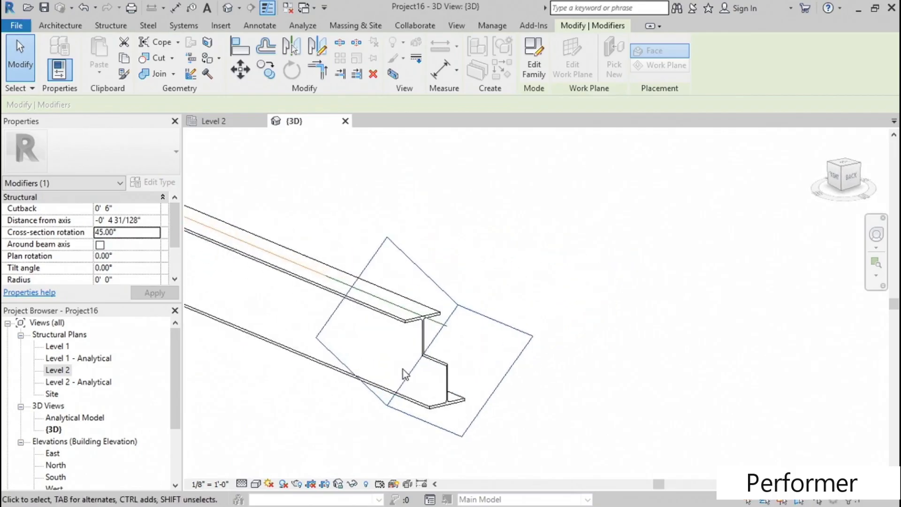
- Set the skewed cope's plan rotation to 45° and check the cut from the Right and in 3D
click(130, 257)
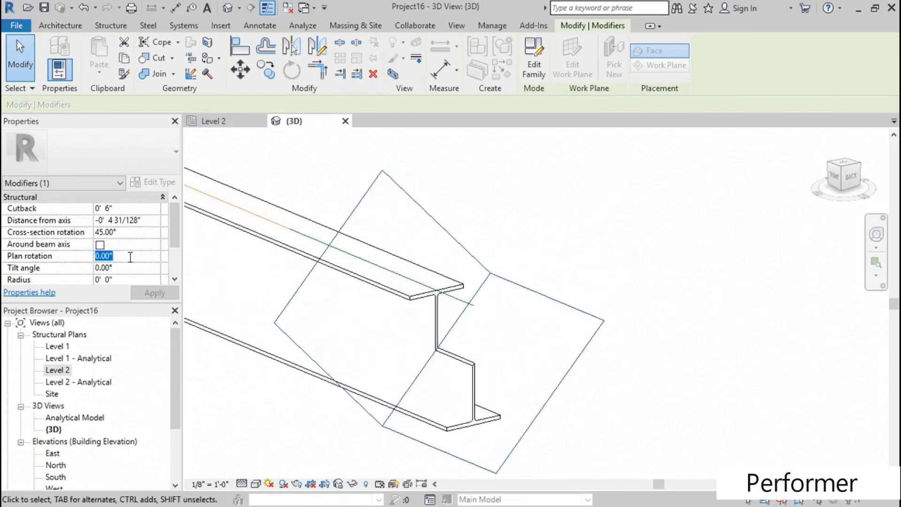
text(45)
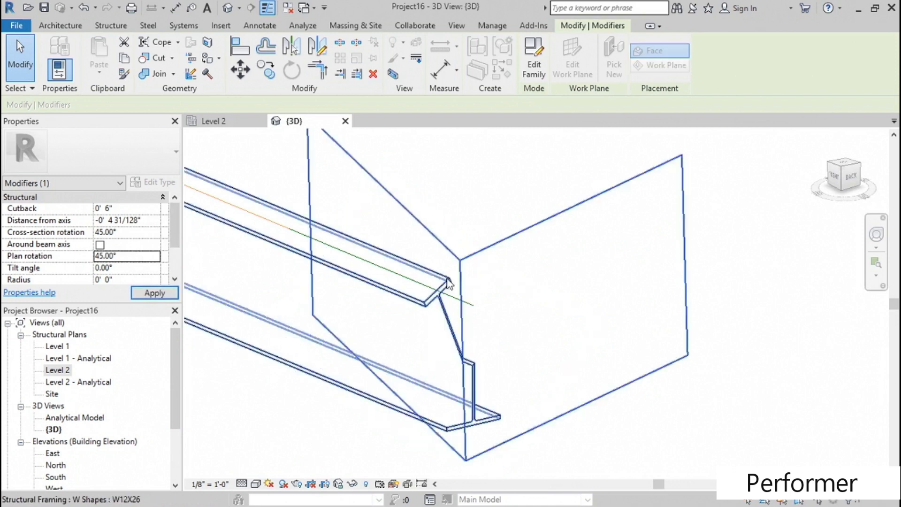
shift+middle_drag(508, 336, 484, 305)
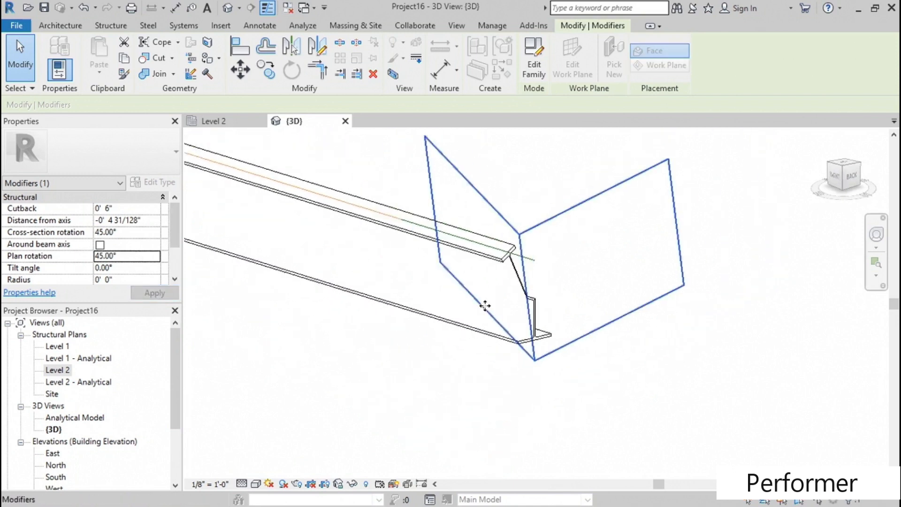
shift+middle_drag(585, 203, 613, 260)
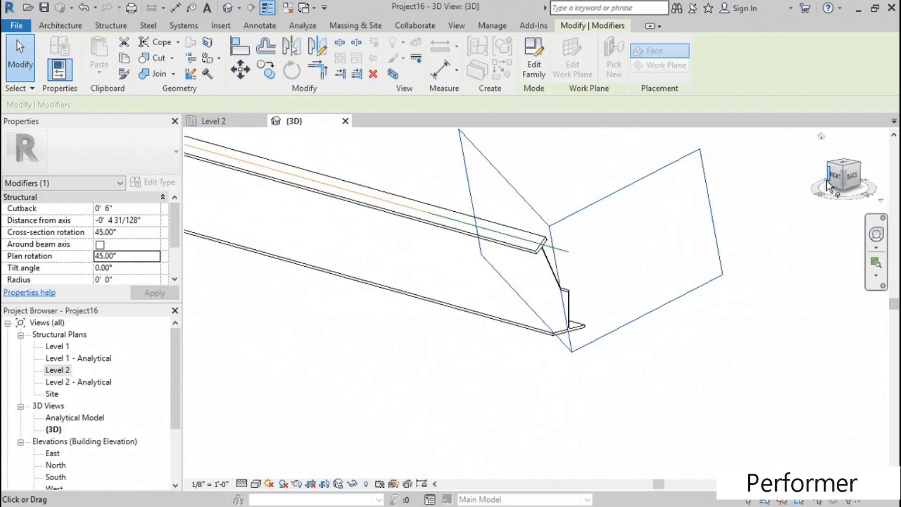
click(834, 177)
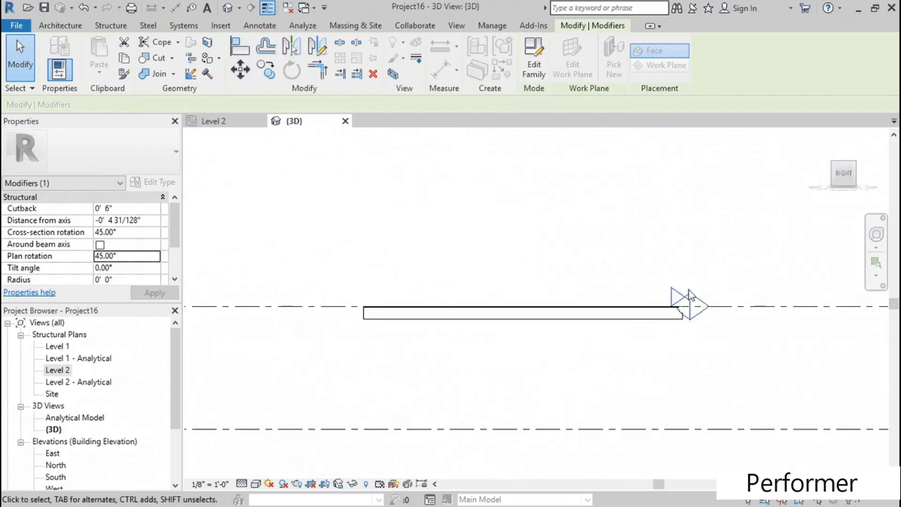
scroll(722, 350, up, 3)
middle_drag(735, 337, 512, 363)
scroll(381, 332, down, 4)
middle_drag(386, 333, 575, 274)
shift+middle_drag(545, 325, 520, 321)
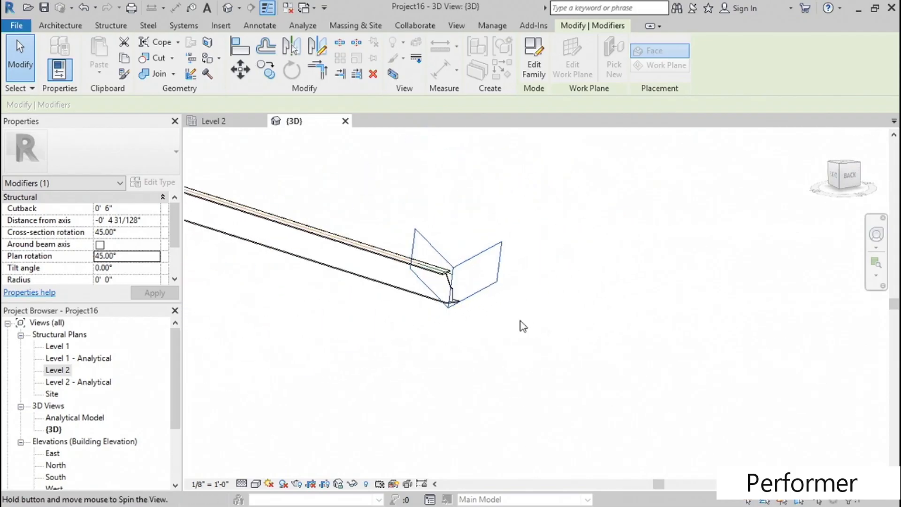
- Try a tilt angle of 45° on the skewed cope, and reset it to 0°
click(123, 269)
text(45)
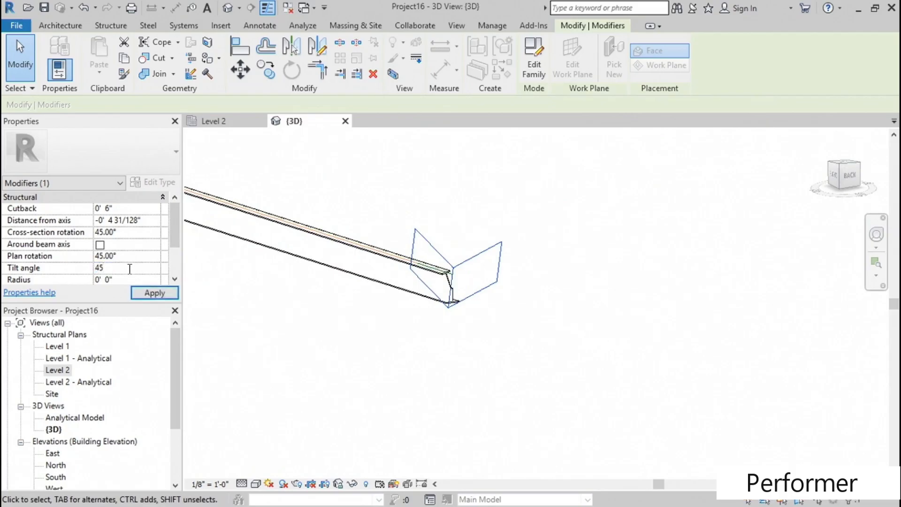
shift+middle_drag(485, 307, 404, 298)
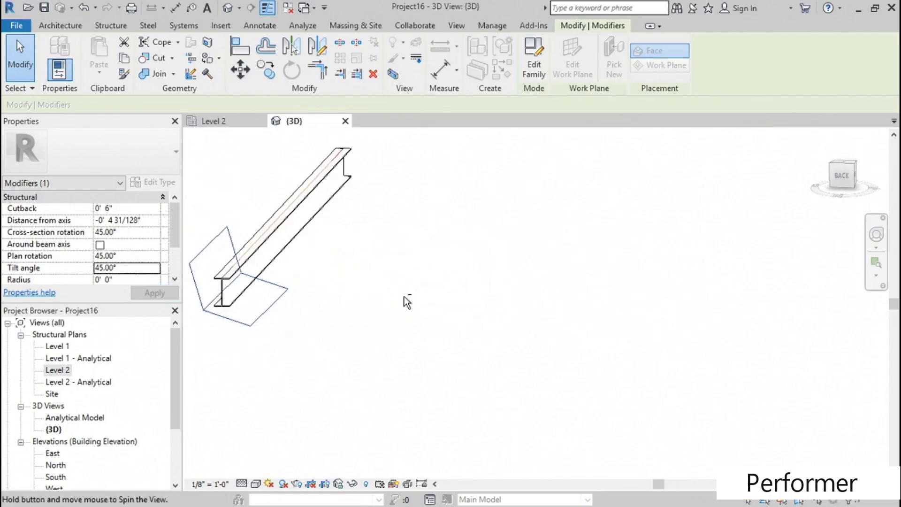
scroll(222, 286, up, 5)
middle_drag(292, 306, 419, 310)
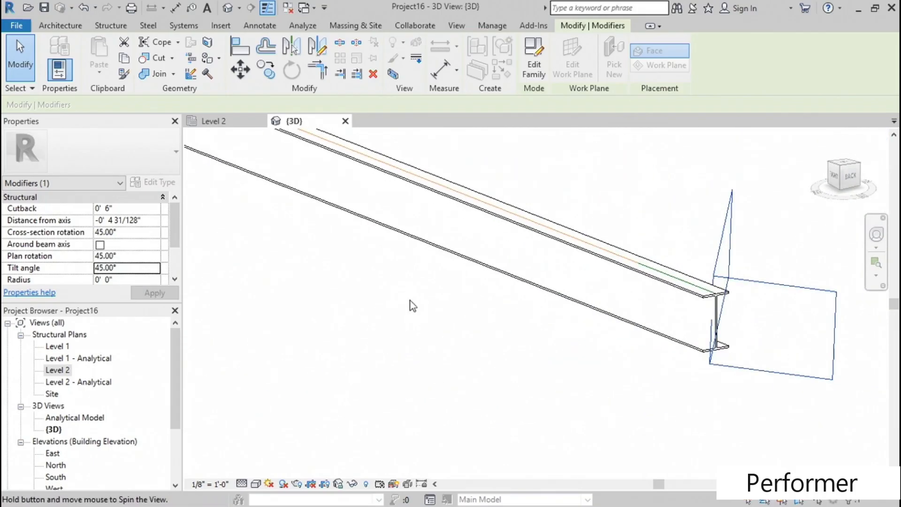
click(142, 267)
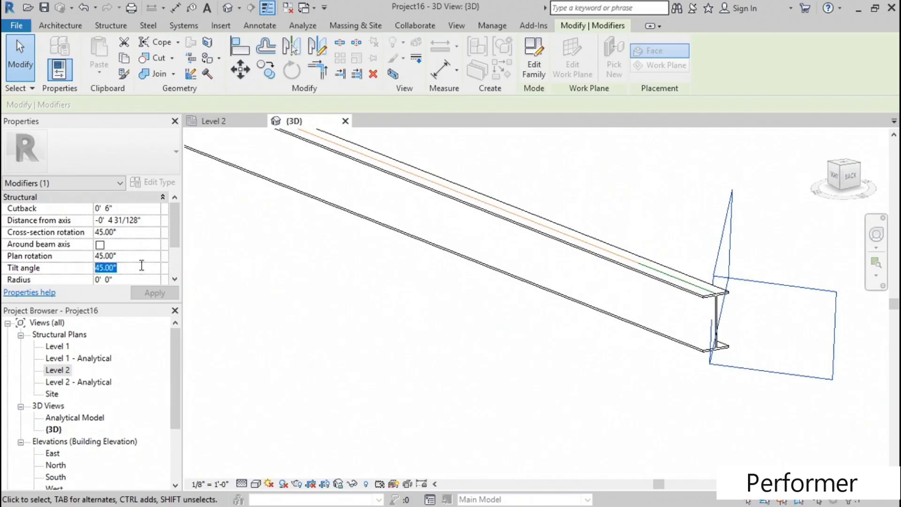
text(0)
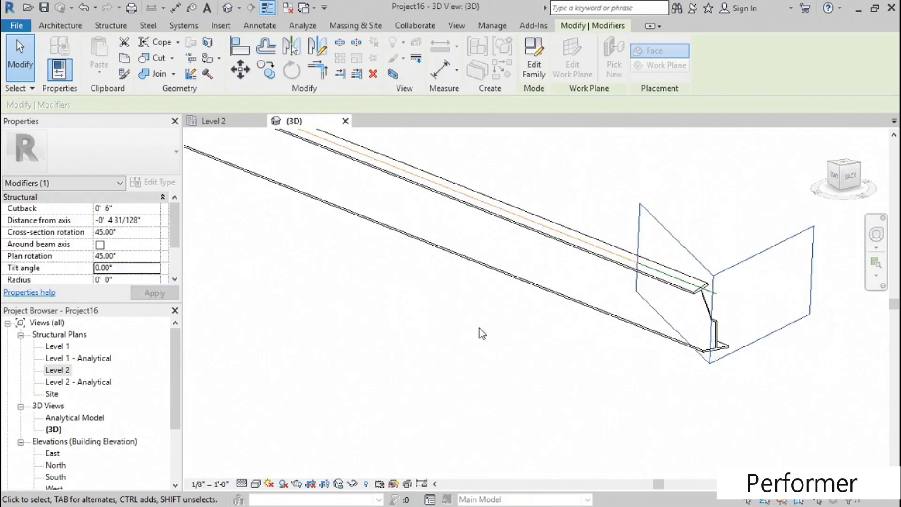
- Set the skewed cope's radius to 2 inches and inspect the rounded cut at the beam end
scroll(171, 237, down, 1)
click(131, 255)
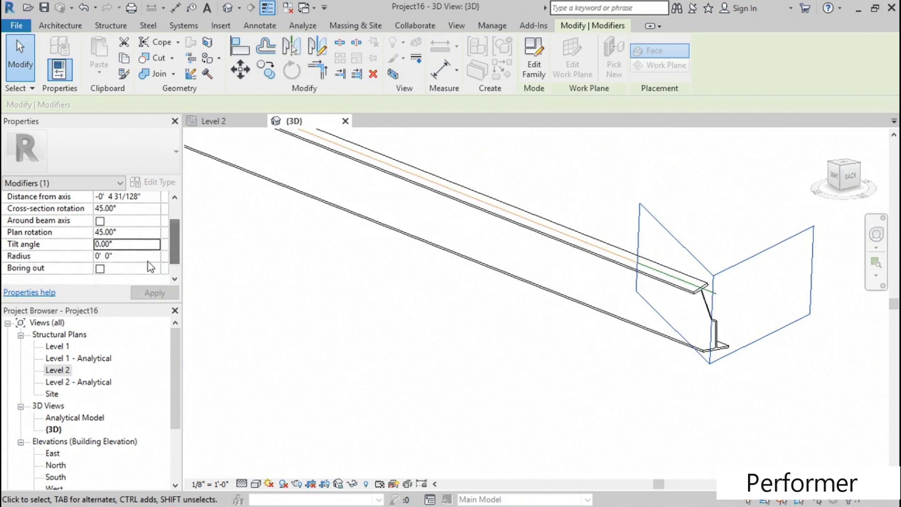
text(2)
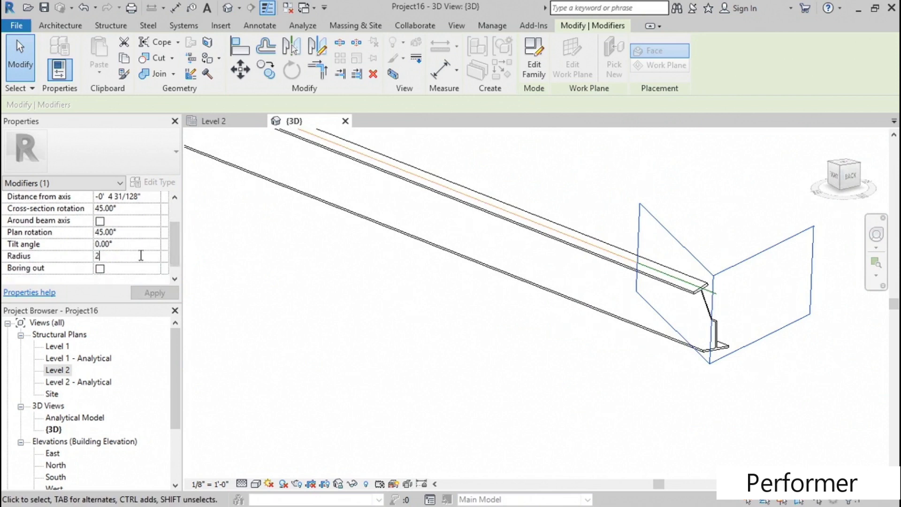
text(")
key(Return)
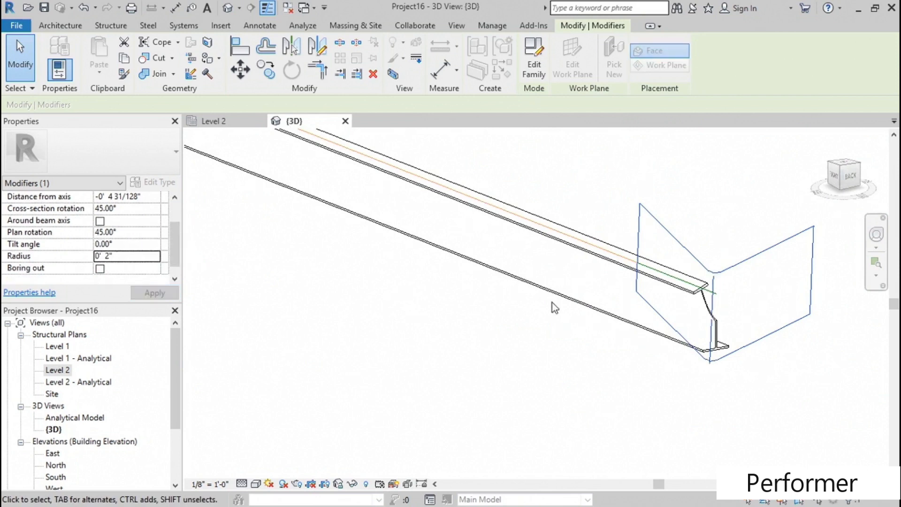
shift+middle_drag(685, 330, 734, 308)
scroll(753, 287, up, 5)
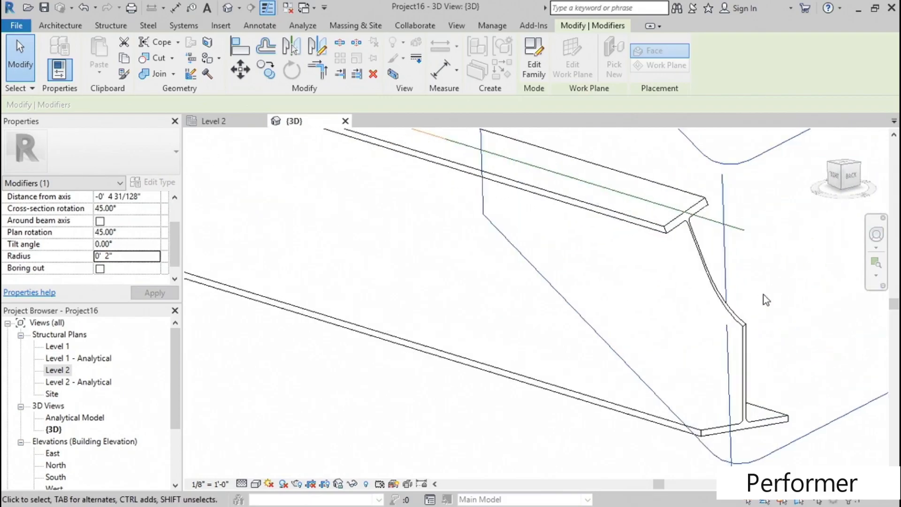
scroll(752, 315, down, 5)
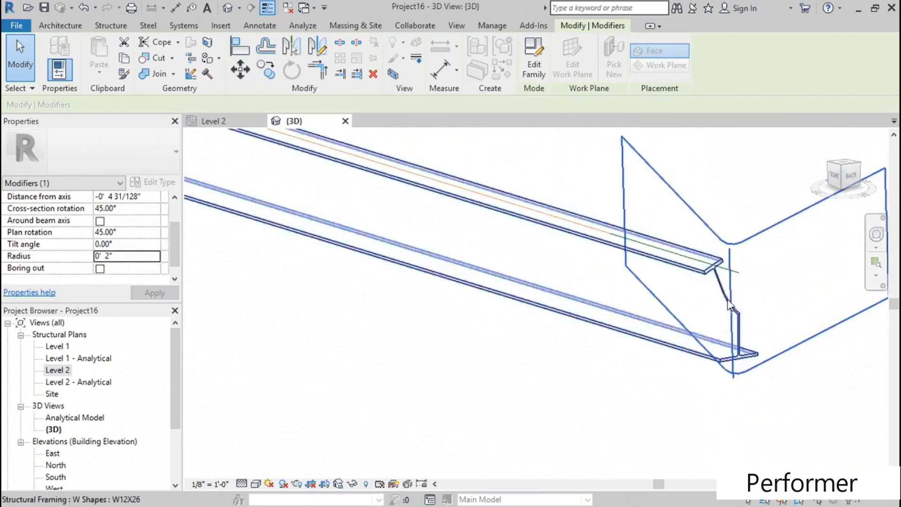
scroll(695, 248, down, 1)
shift+middle_drag(697, 285, 641, 308)
scroll(557, 268, down, 2)
middle_drag(641, 307, 504, 296)
scroll(512, 312, up, 3)
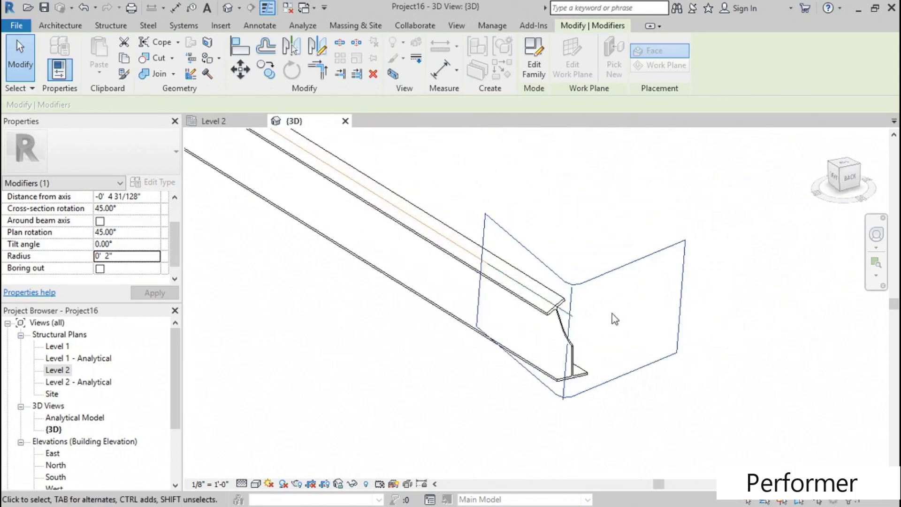
- Try the Boring out option on the skewed cope, inspect it from the Top and in 3D, and turn it off again
scroll(612, 314, up, 2)
shift+middle_drag(366, 382, 509, 358)
click(839, 164)
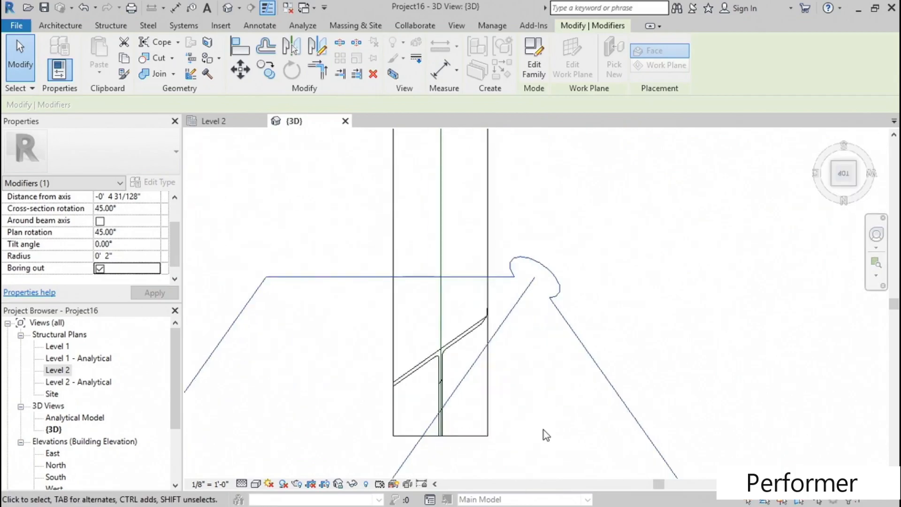
shift+middle_drag(533, 403, 394, 362)
scroll(510, 345, up, 5)
shift+middle_drag(515, 345, 556, 294)
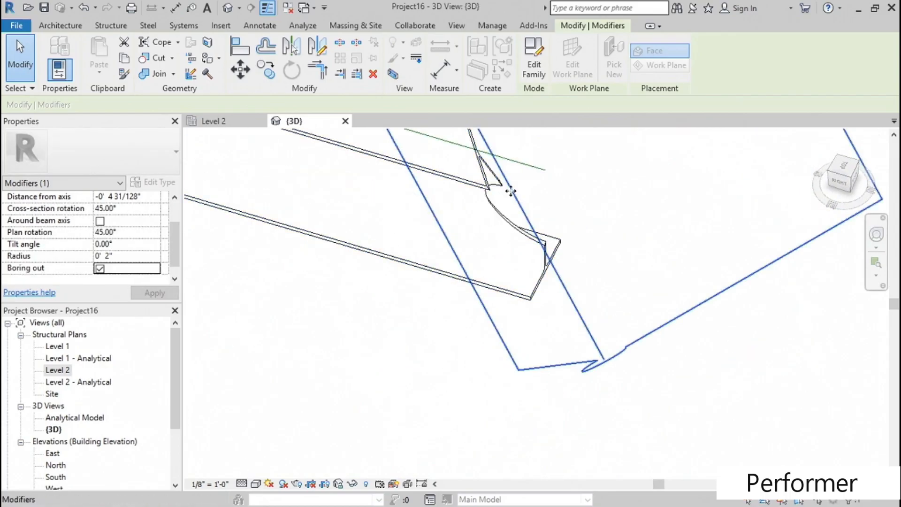
click(99, 268)
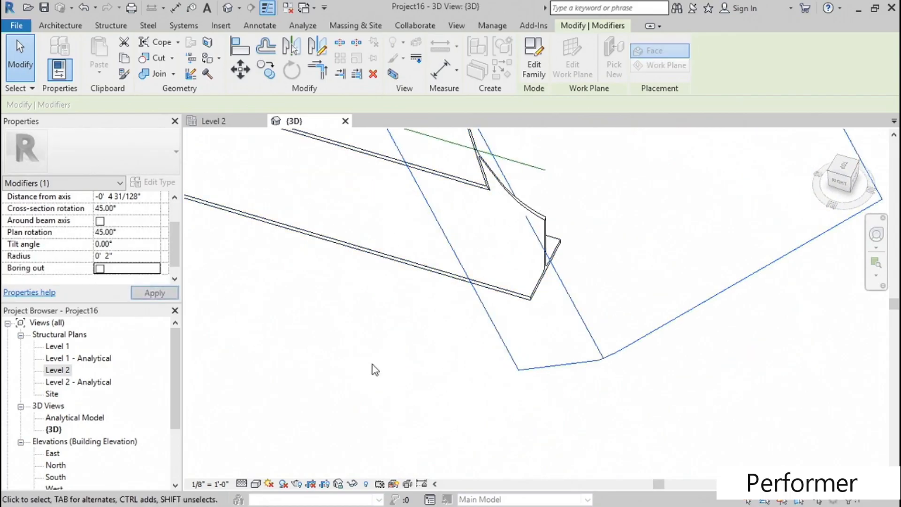
- Apply a Shorten modifier to the uncut opposite end of the beam
scroll(407, 359, down, 5)
middle_drag(376, 354, 402, 362)
middle_drag(311, 348, 643, 388)
scroll(405, 348, down, 4)
shift+middle_drag(395, 344, 459, 342)
scroll(252, 376, up, 3)
scroll(252, 376, up, 2)
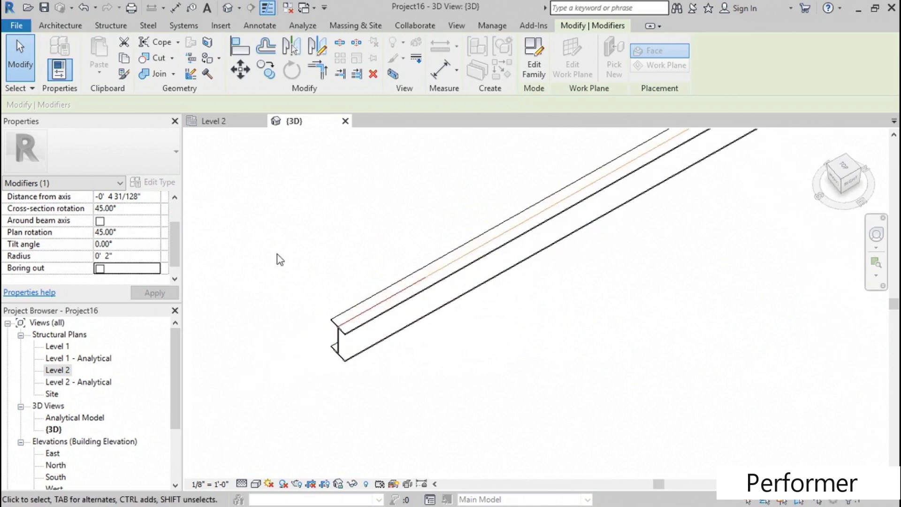
click(148, 25)
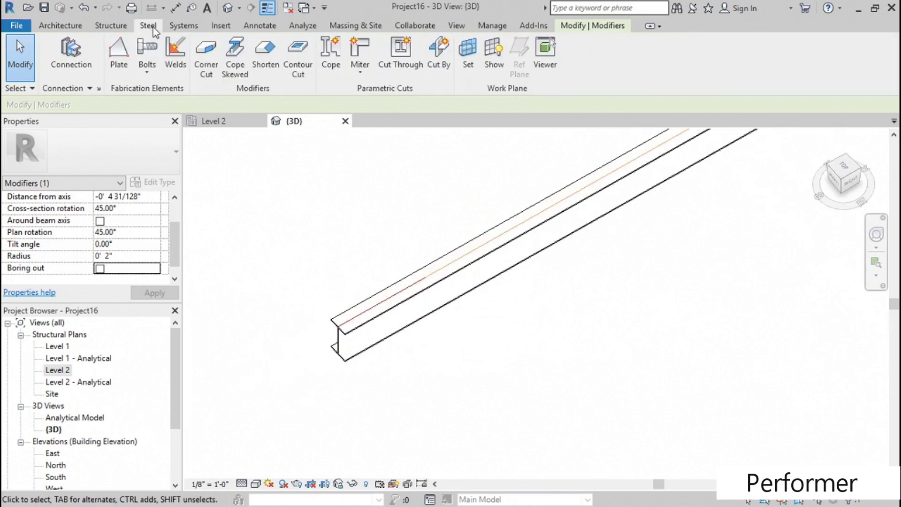
click(269, 70)
click(341, 332)
shift+middle_drag(308, 384, 271, 333)
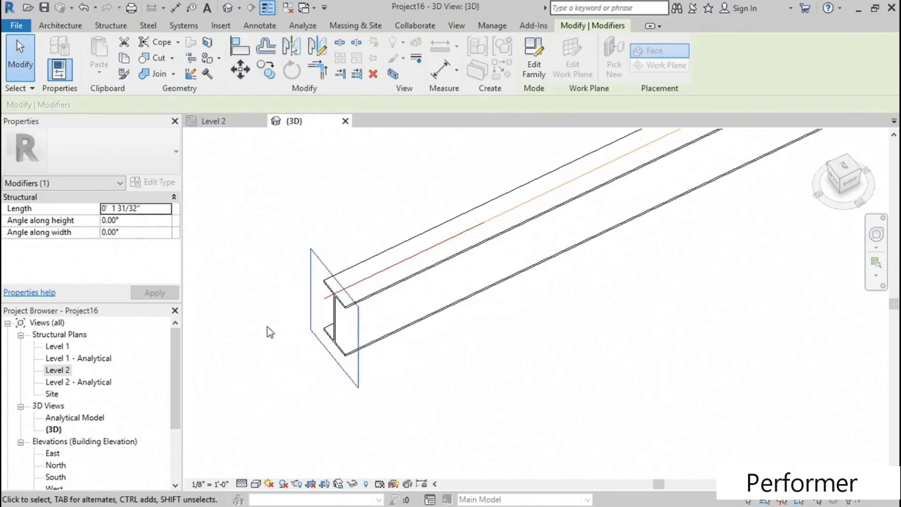
- Set the Shorten modifier's length to 6 inches and its angles along height and along width to 12°
click(149, 210)
text(6")
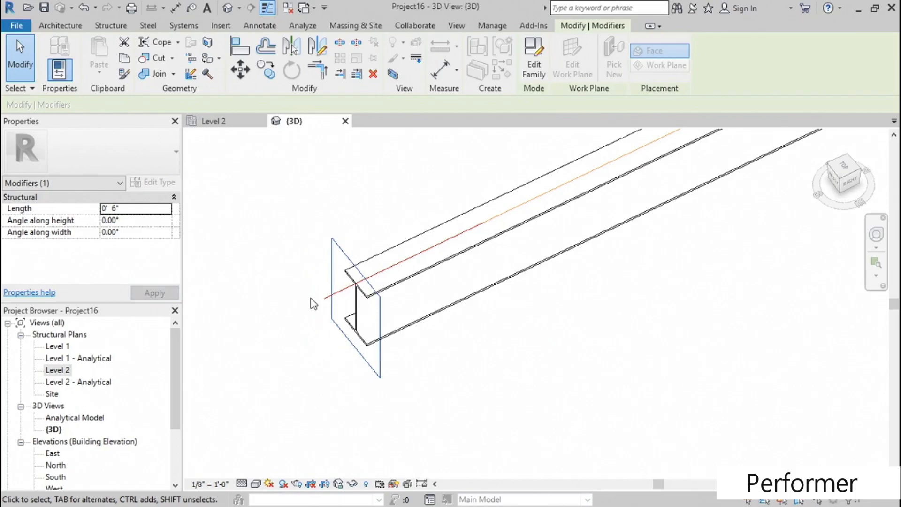
click(137, 220)
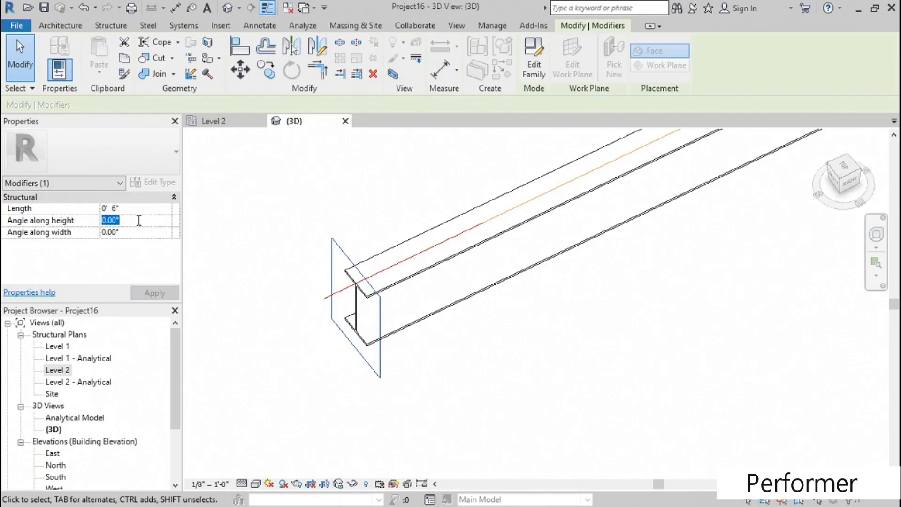
text(12)
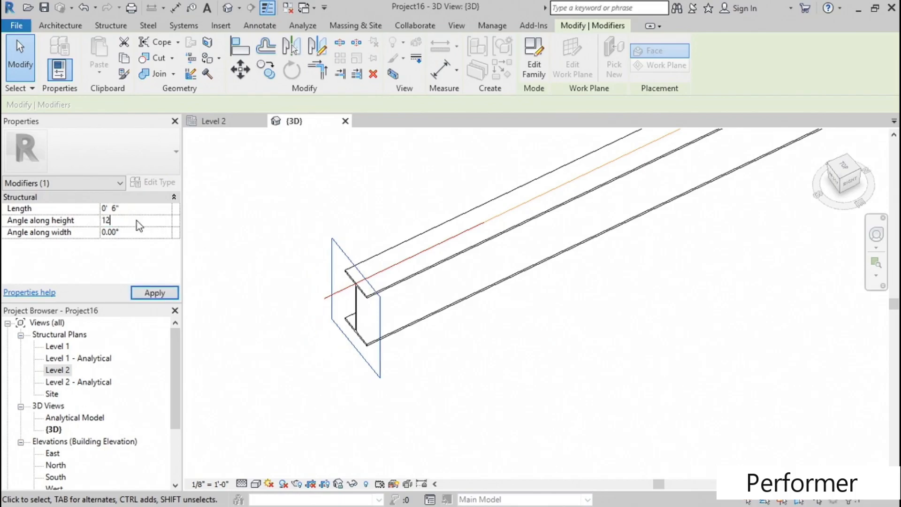
click(143, 231)
text(12)
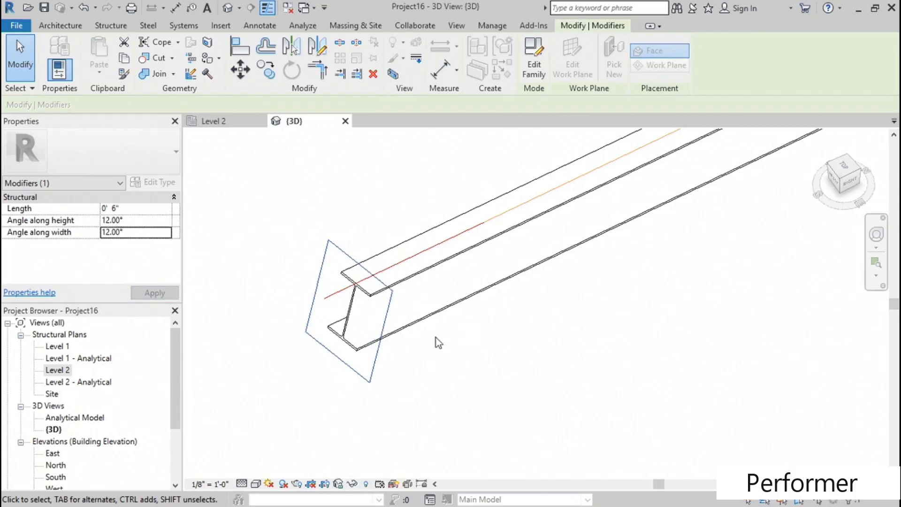
shift+middle_drag(471, 342, 452, 331)
- Start a Contour Cut on the top flange face of the W12X26 beam, near mid-span
scroll(464, 327, down, 4)
middle_drag(649, 266, 490, 341)
click(392, 364)
scroll(438, 332, up, 2)
click(145, 27)
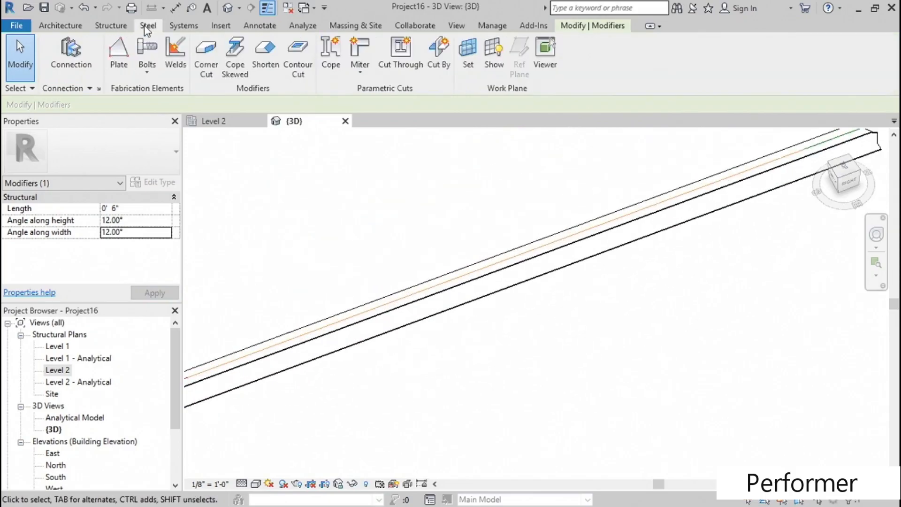
click(296, 71)
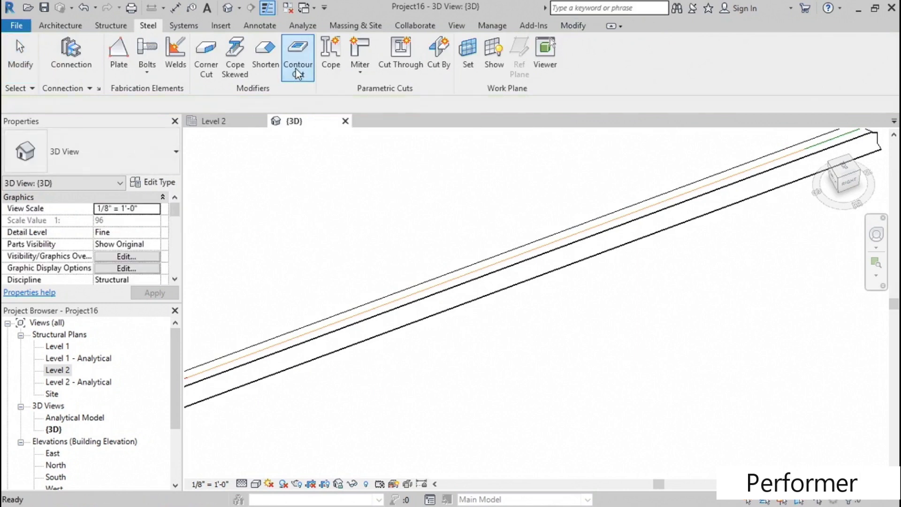
middle_drag(410, 265, 402, 241)
scroll(436, 246, up, 2)
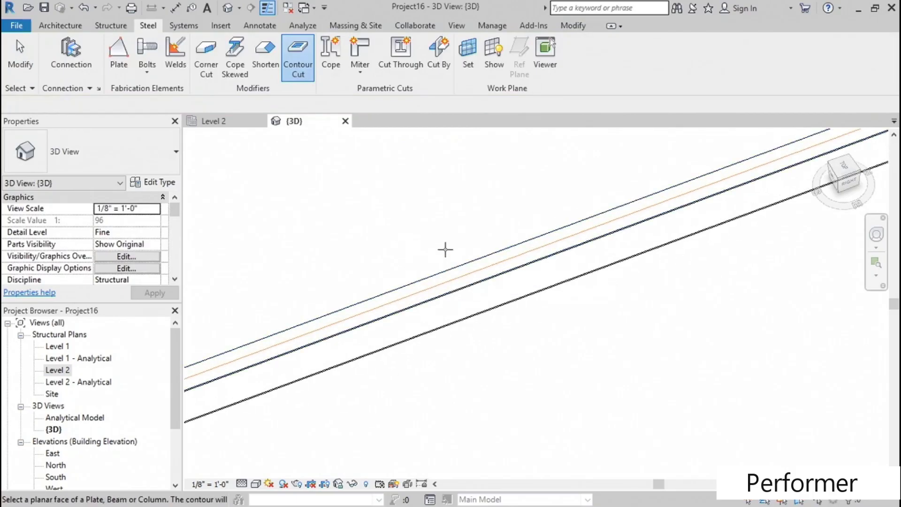
click(469, 263)
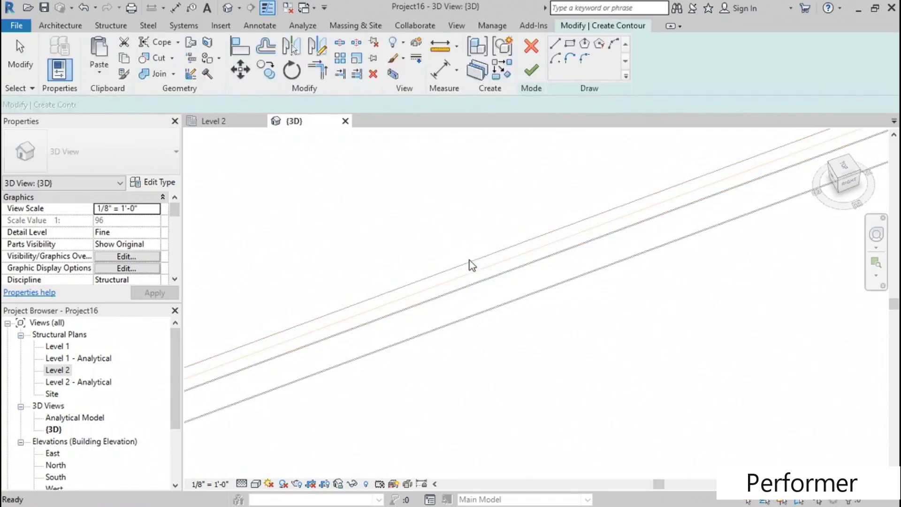
- In the Level 2 plan, sketch a rectangular contour about 1'-3" long inside the beam's flange and finish the contour
double_click(60, 370)
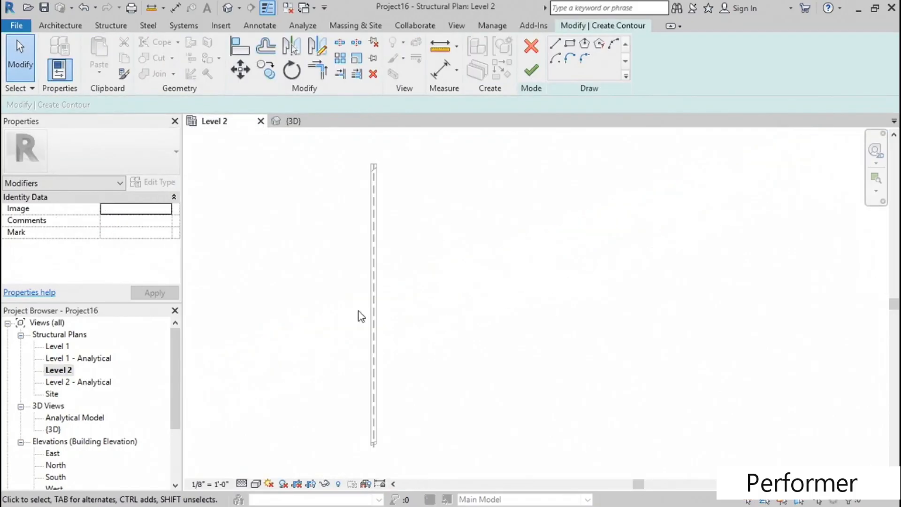
scroll(408, 260, up, 2)
middle_drag(419, 277, 531, 256)
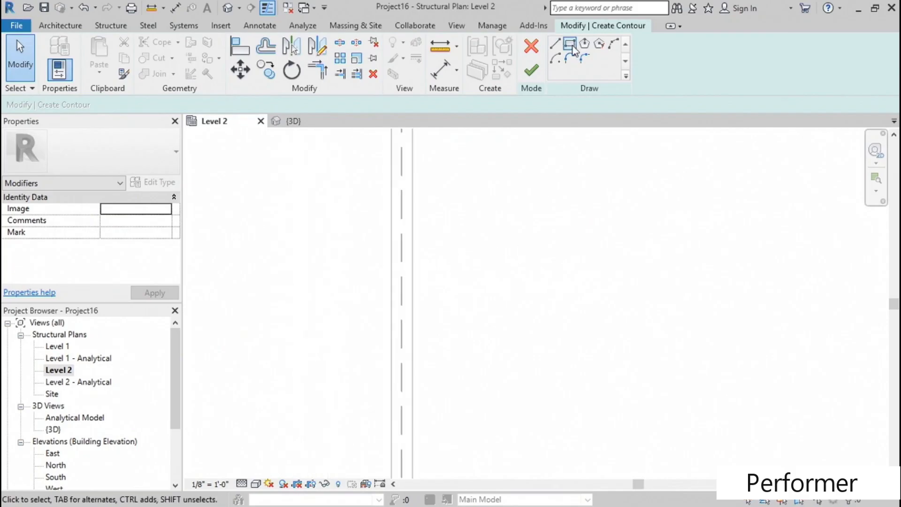
click(570, 45)
scroll(426, 279, up, 2)
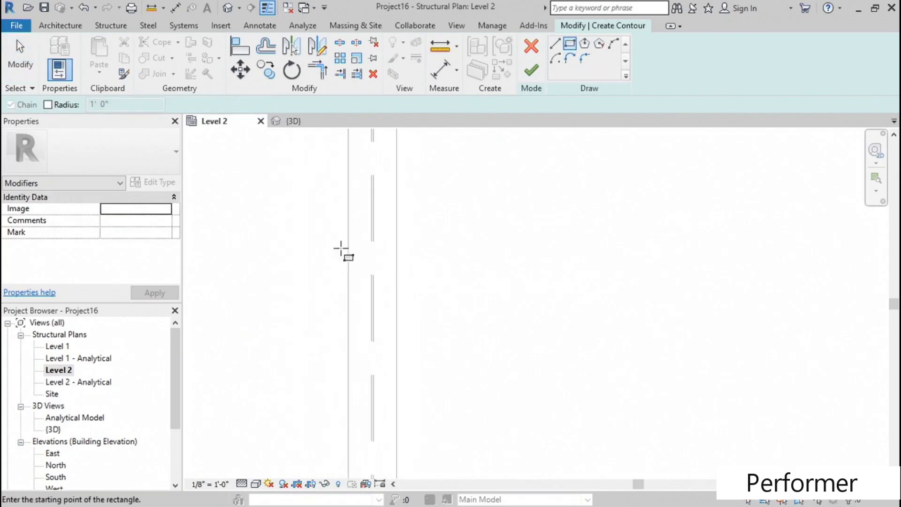
click(360, 218)
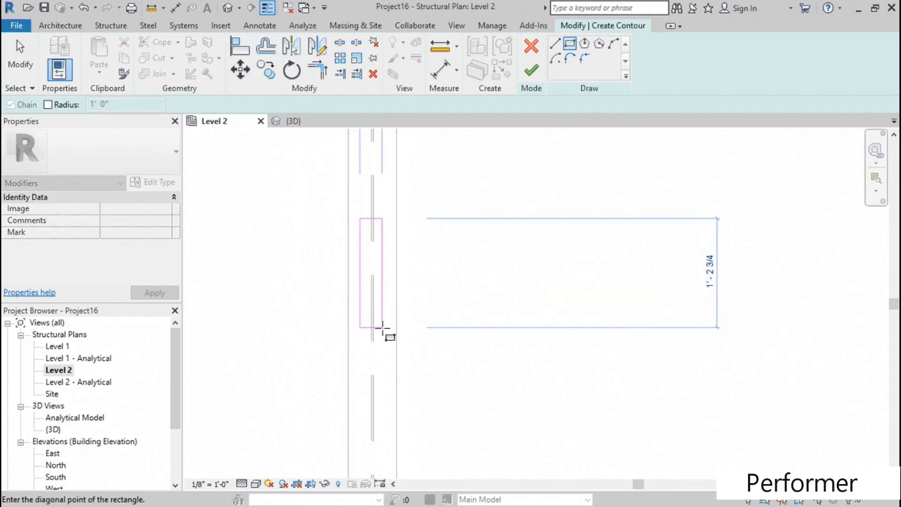
click(386, 330)
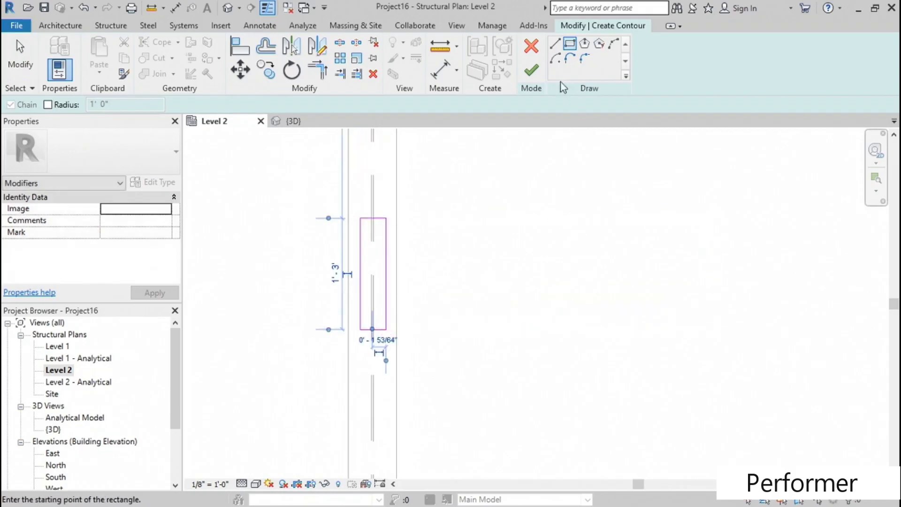
click(531, 72)
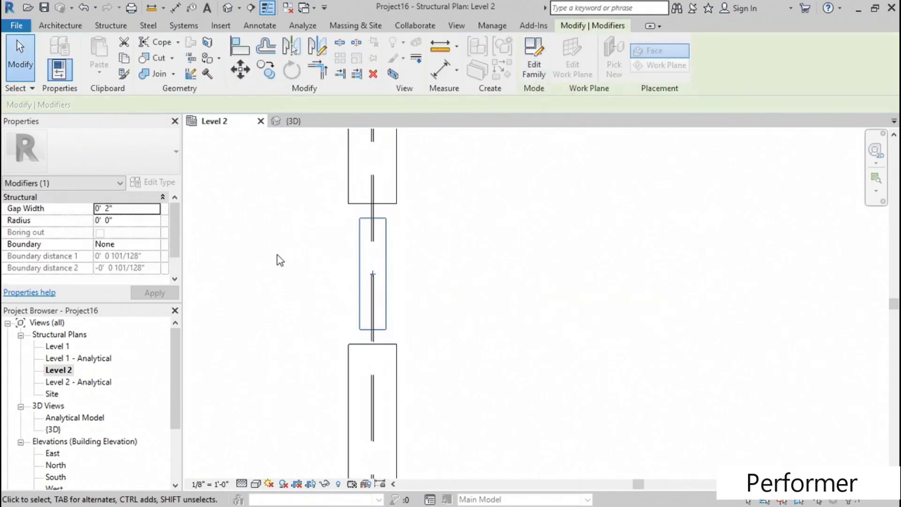
- Select the contour cut in the 3D view and set its gap width to 0
click(228, 8)
scroll(479, 281, up, 5)
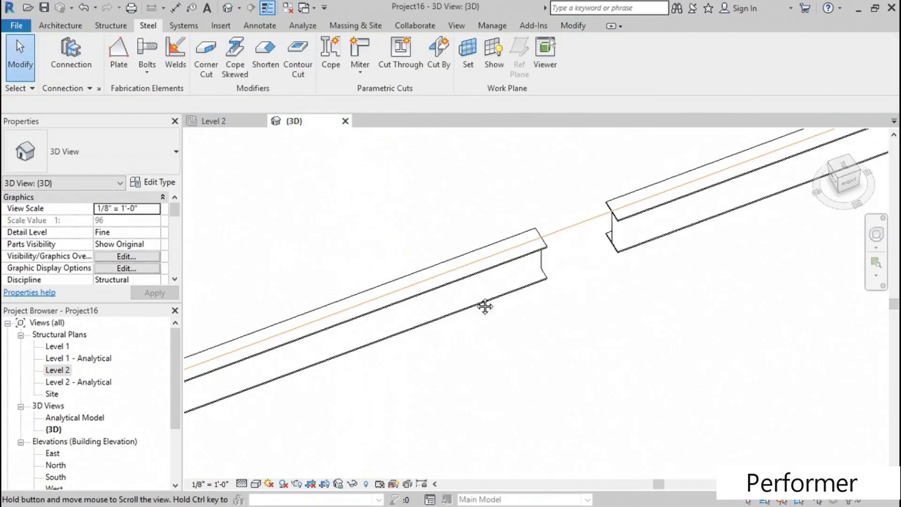
click(487, 255)
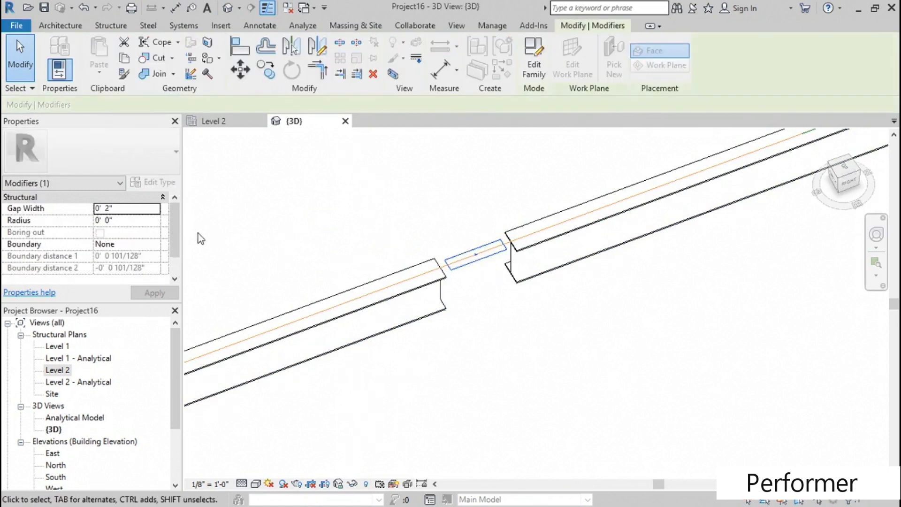
click(126, 210)
text(0)
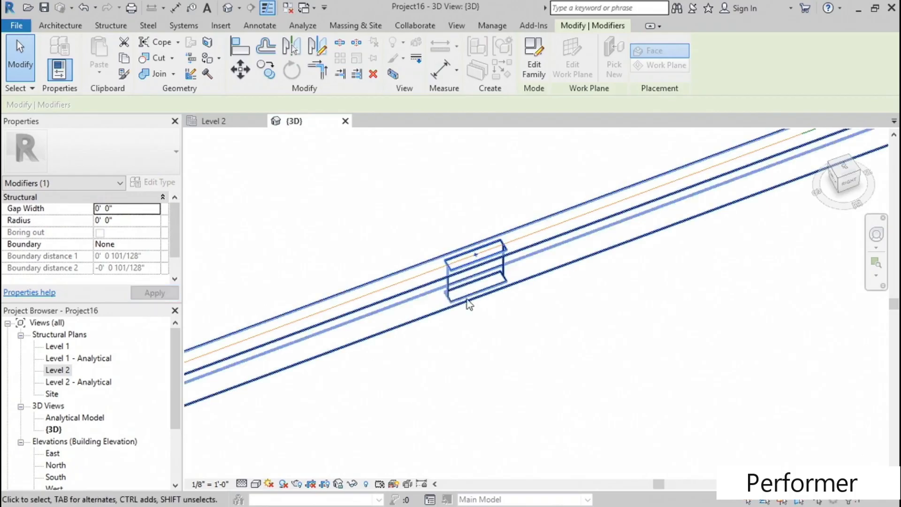
shift+middle_drag(529, 352, 529, 314)
scroll(515, 288, up, 2)
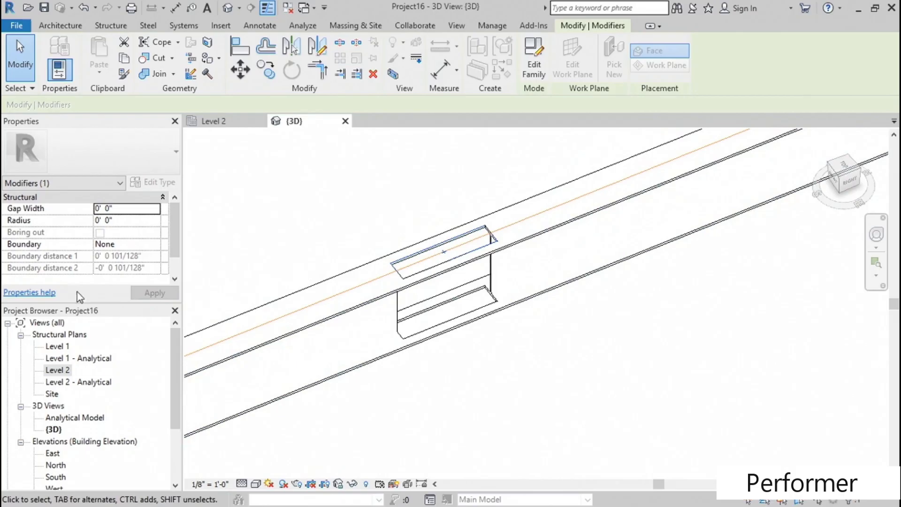
- Set the contour cut's boundary to Side 1 and apply it to the beam
scroll(177, 230, down, 1)
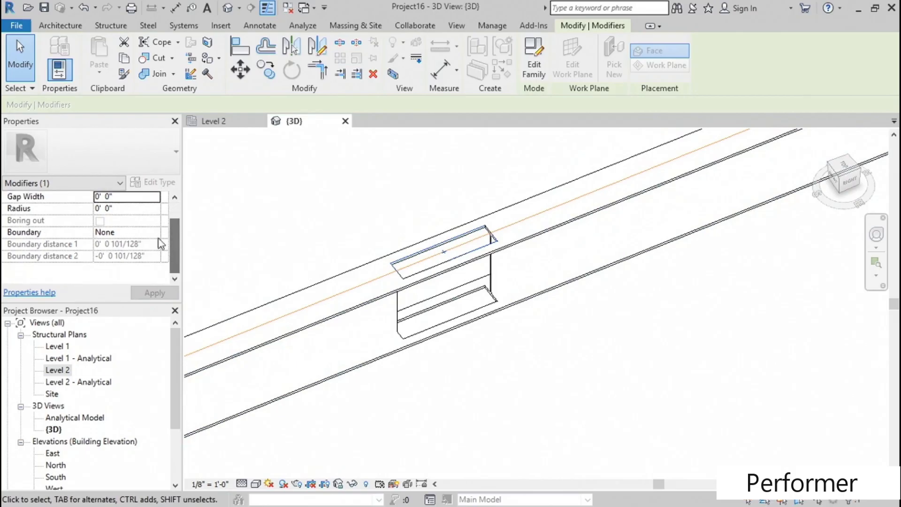
click(152, 234)
click(105, 253)
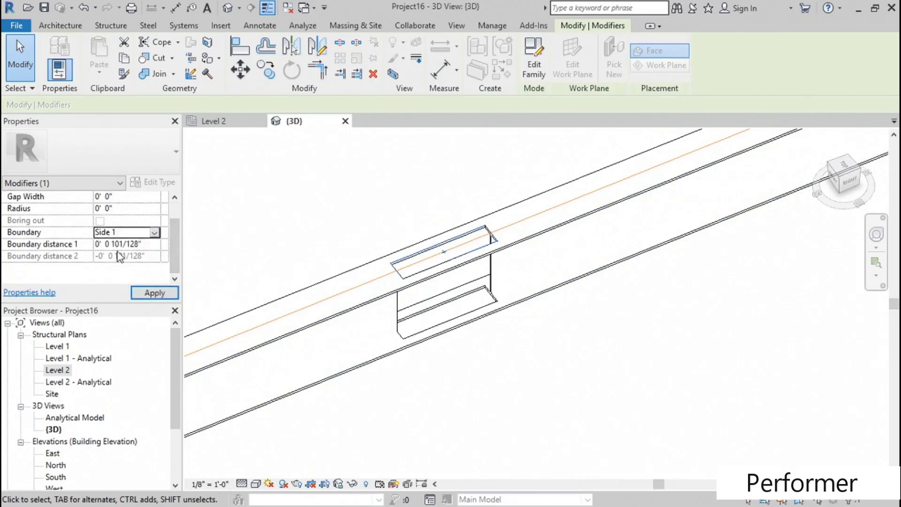
click(154, 293)
shift+middle_drag(350, 205, 350, 218)
scroll(353, 216, up, 2)
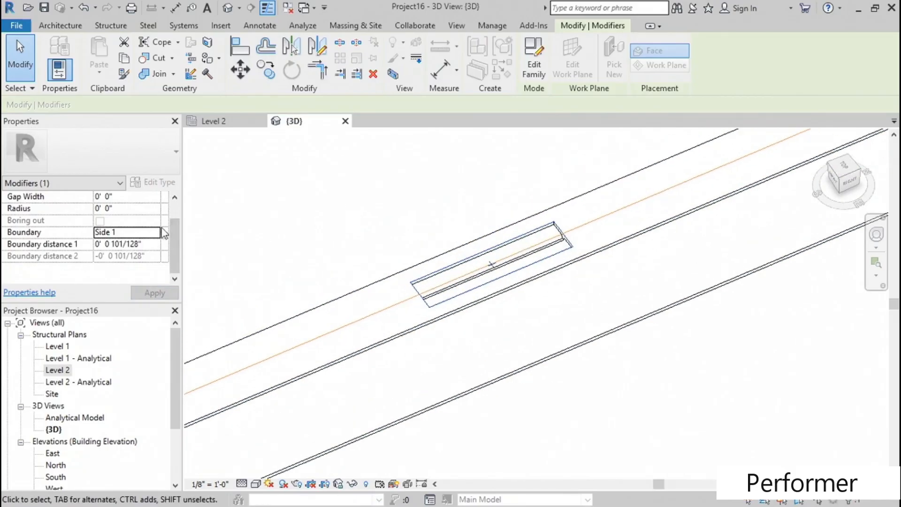
- Set the contour cut's Boundary distance 1 to 2 inches
scroll(173, 230, up, 1)
click(153, 260)
double_click(153, 260)
text(2")
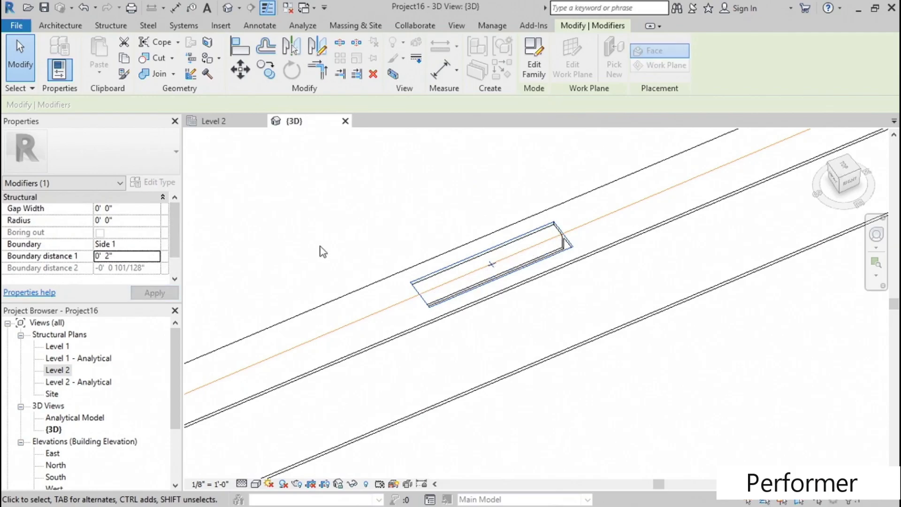
- Set the contour cut's radius to 1 inch and inspect the rounded opening along the whole beam
click(132, 220)
text(1")
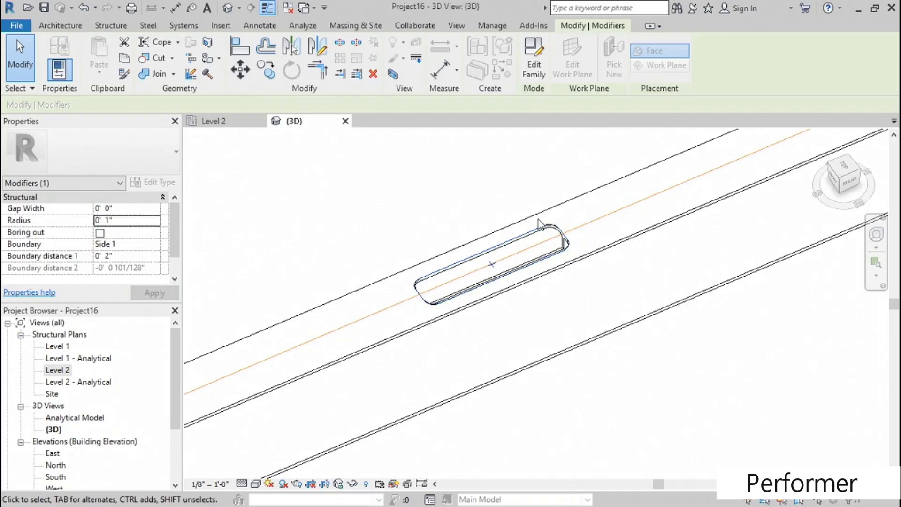
shift+middle_drag(436, 194, 478, 173)
scroll(477, 174, down, 4)
shift+middle_drag(509, 262, 543, 277)
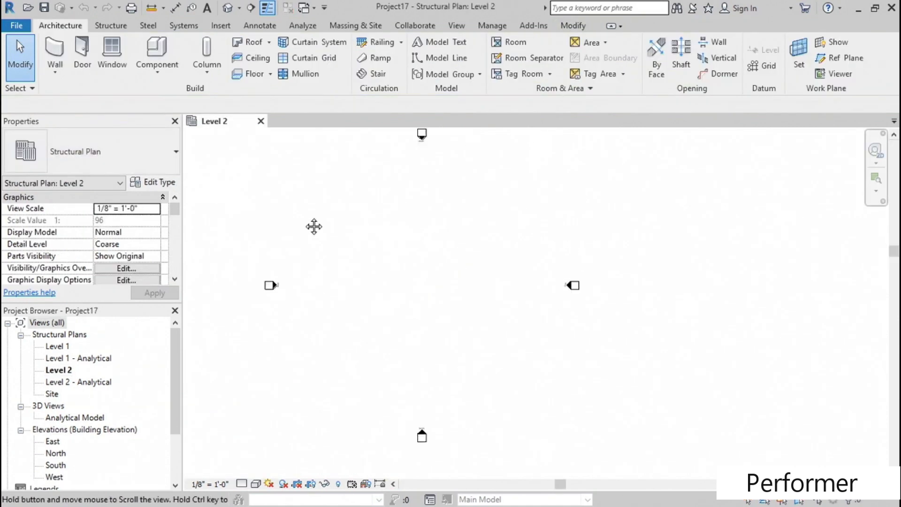
middle_drag(313, 227, 282, 227)
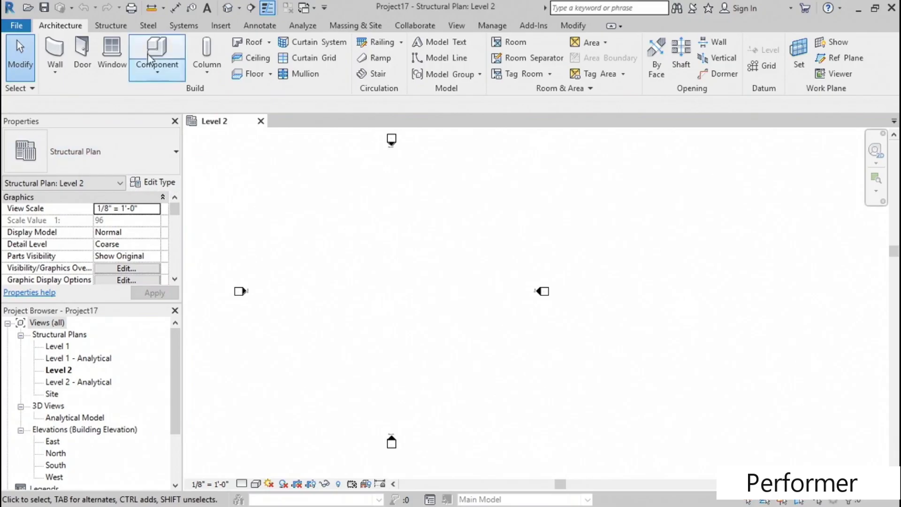
- Draw a vertical W12X26 beam about 30'-6" long in the Level 2 plan of the new project
click(110, 25)
click(53, 56)
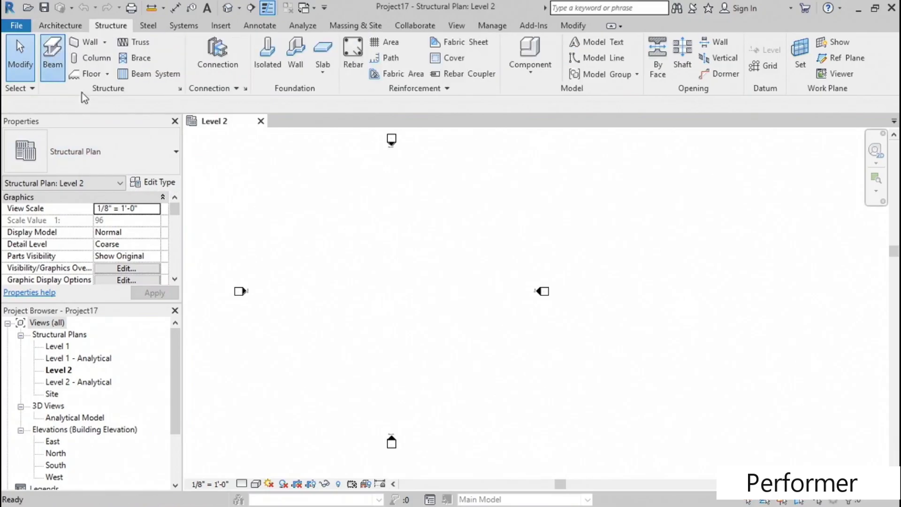
click(354, 242)
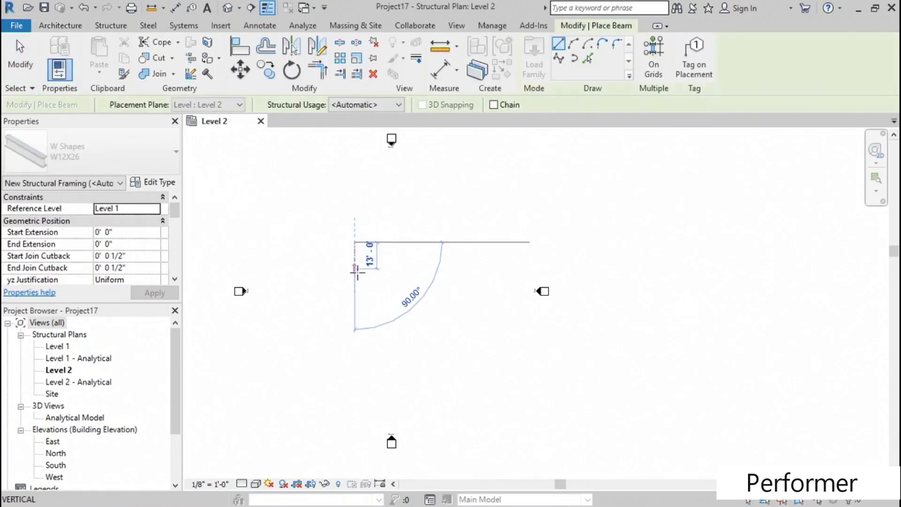
click(355, 304)
scroll(368, 238, up, 5)
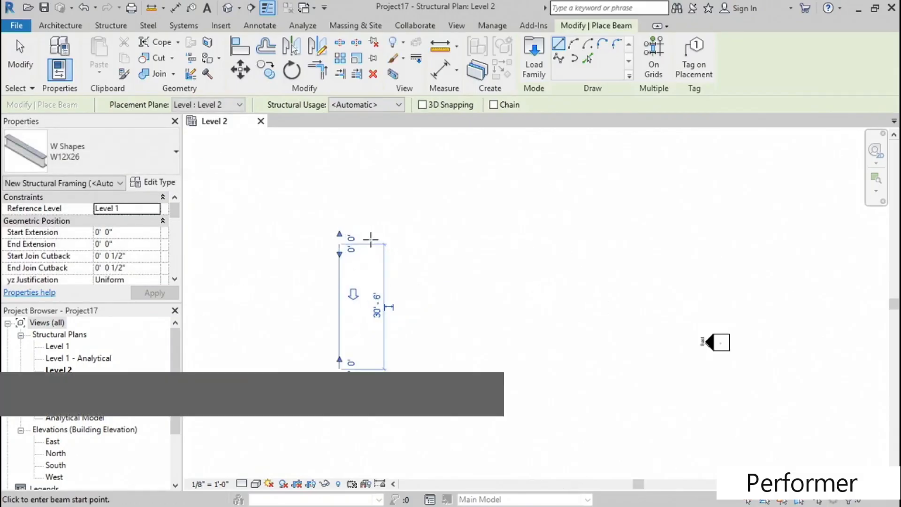
- Draw three horizontal W12X26 beams running to the right from the vertical beam's upper end, its middle and its lower part
click(314, 247)
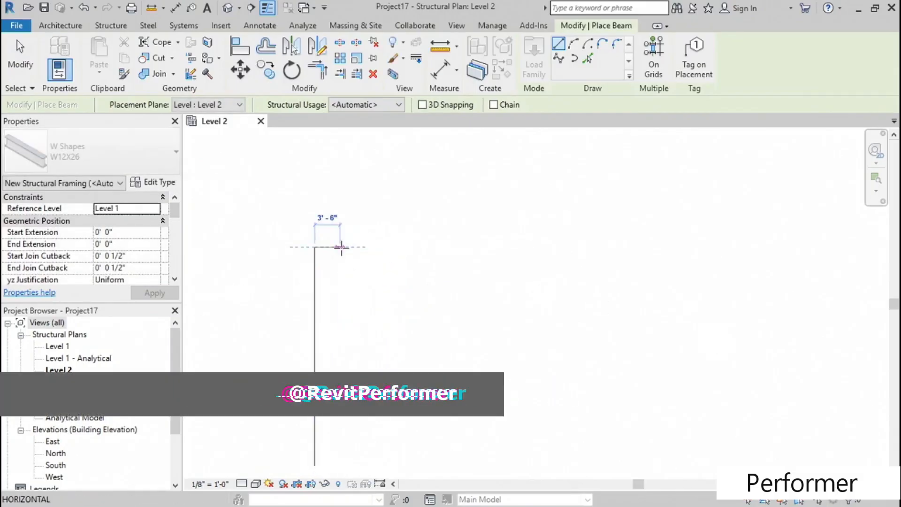
click(393, 247)
middle_drag(350, 328, 324, 261)
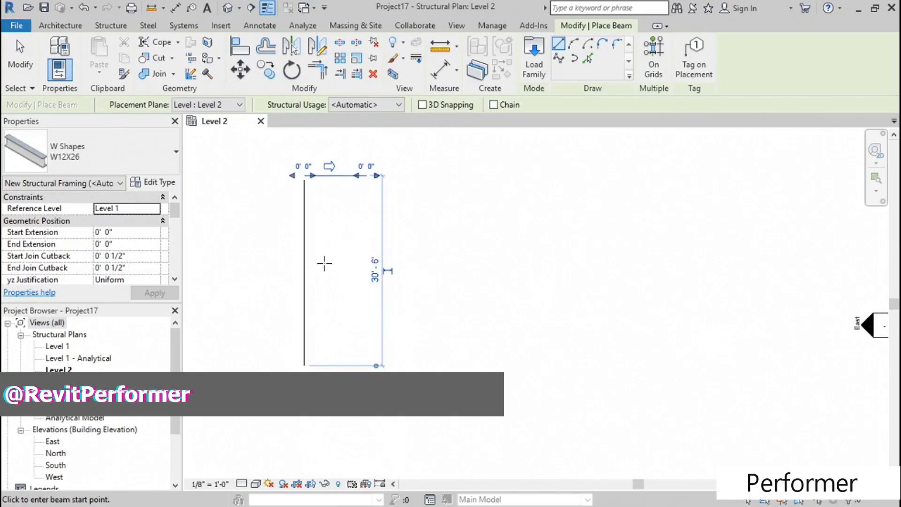
click(298, 262)
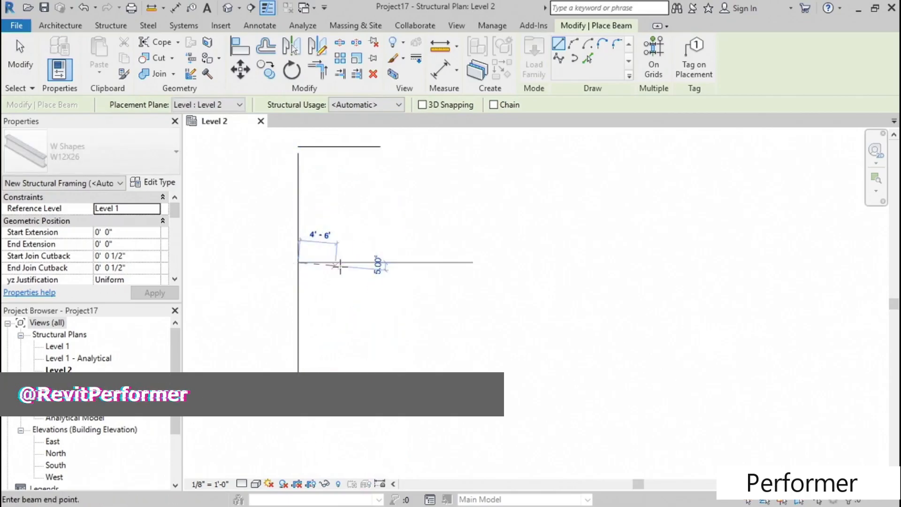
click(381, 261)
click(299, 356)
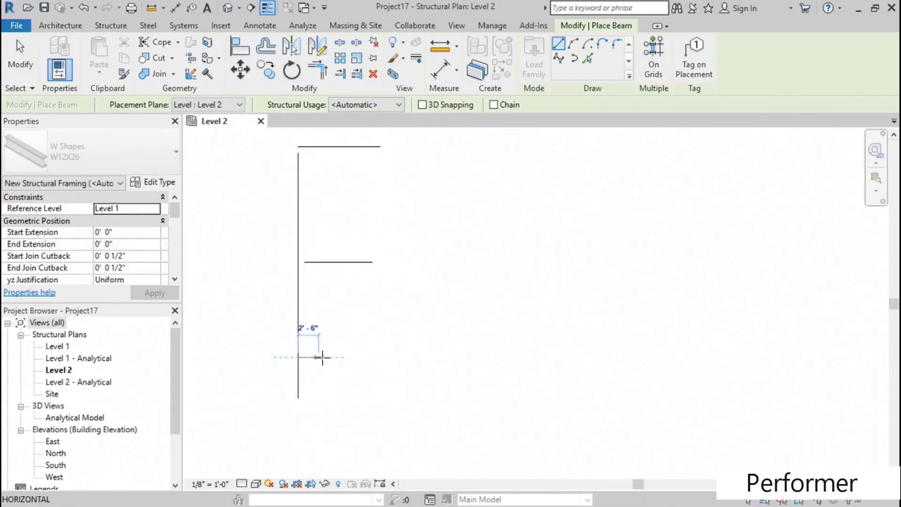
click(372, 357)
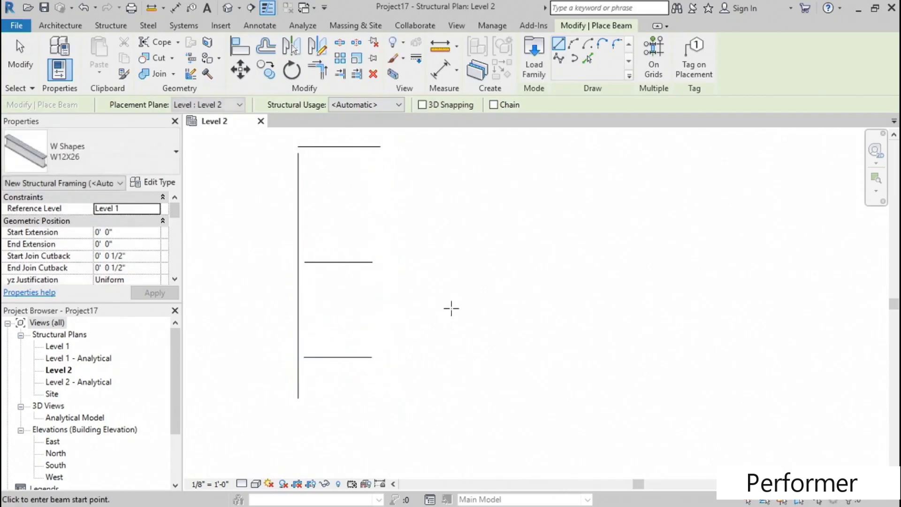
key(Escape)
key(Escape)
- Set the Level 2 plan view's detail level to Fine
scroll(372, 297, down, 1)
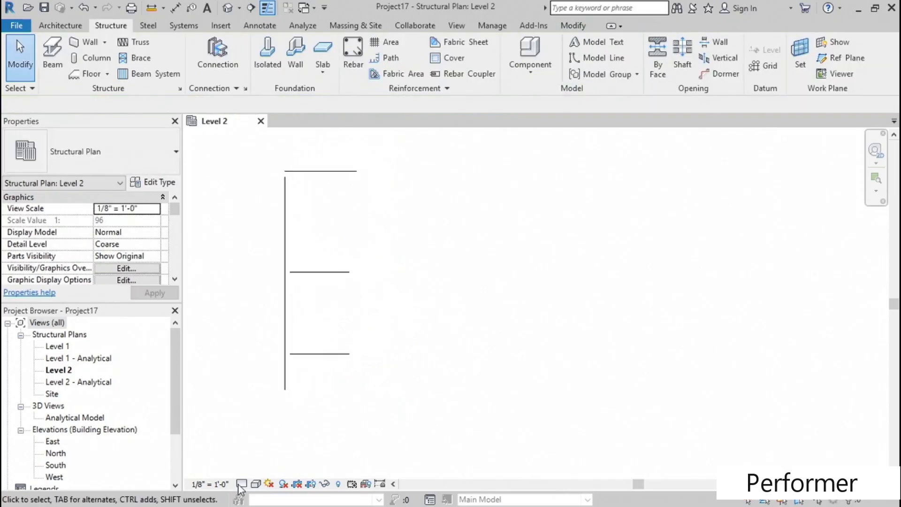
click(242, 485)
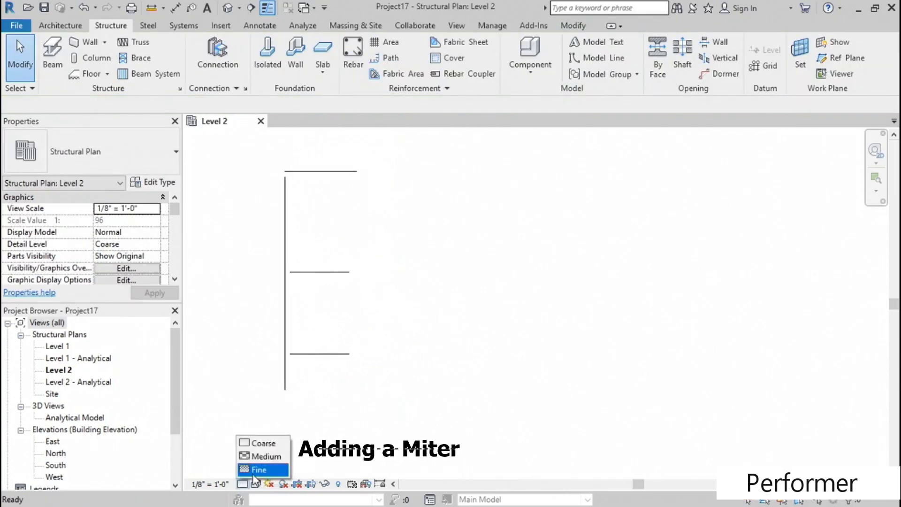
click(256, 469)
- Create a Miter between the vertical beam and the uppermost horizontal beam at their shared corner
middle_drag(328, 178, 365, 293)
scroll(286, 253, up, 5)
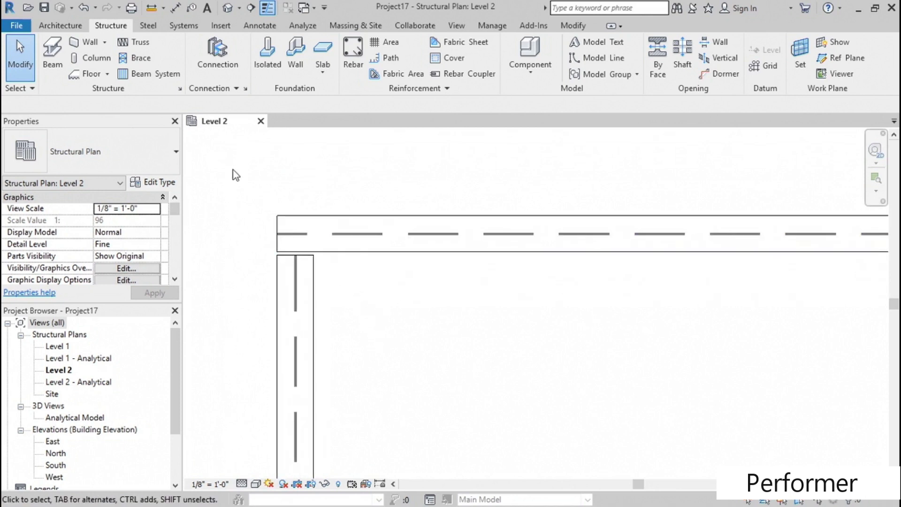
click(148, 26)
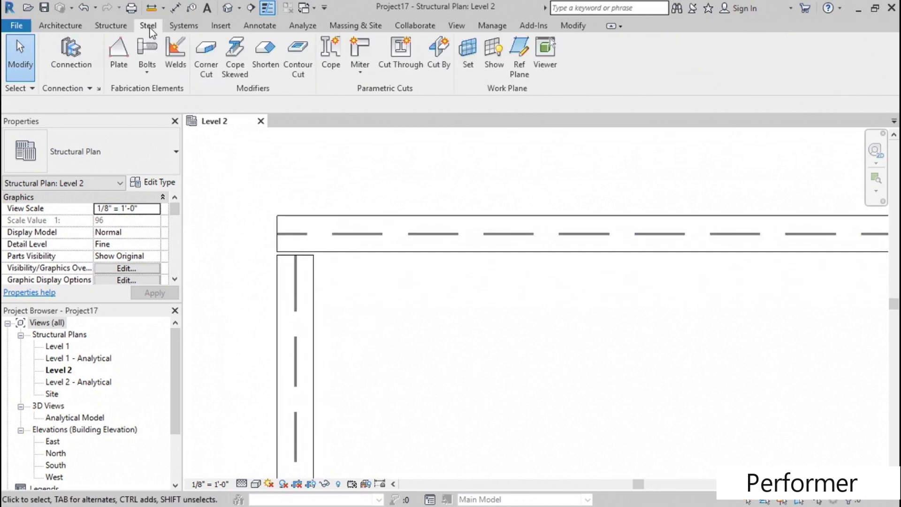
click(356, 66)
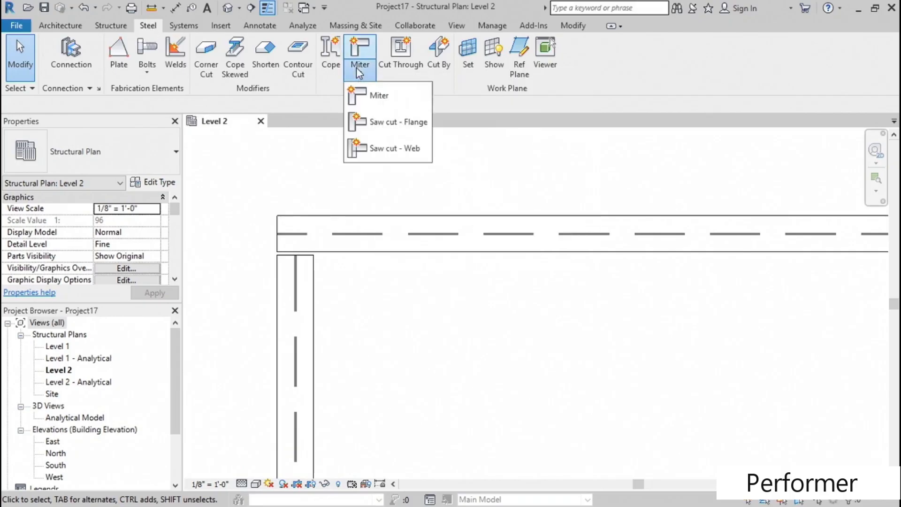
click(375, 96)
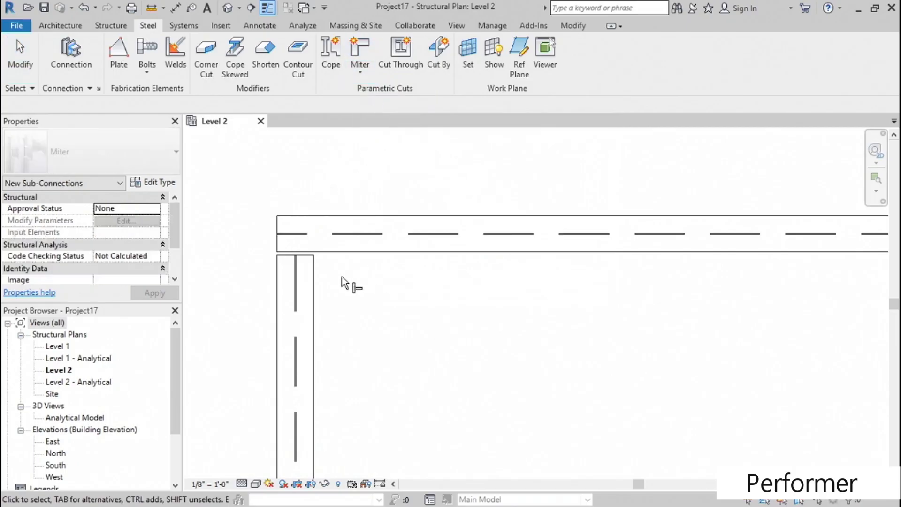
click(315, 281)
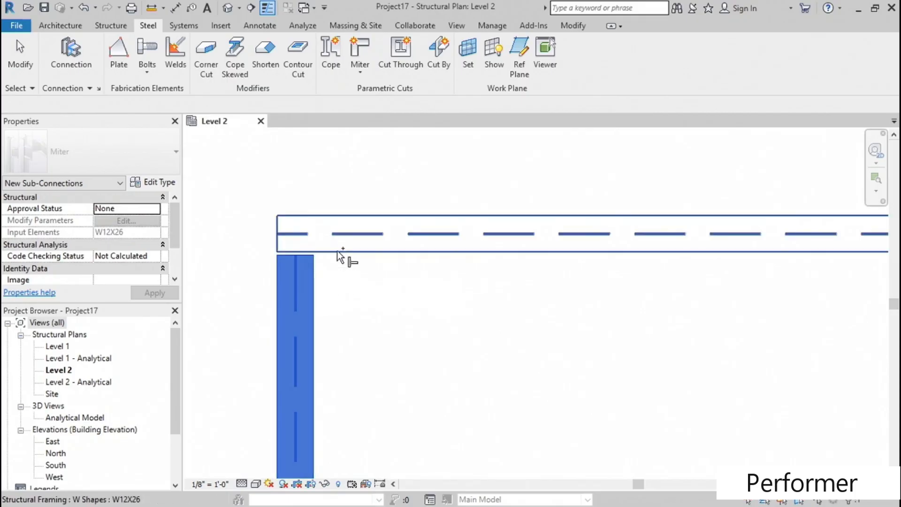
click(338, 252)
middle_drag(394, 293, 368, 288)
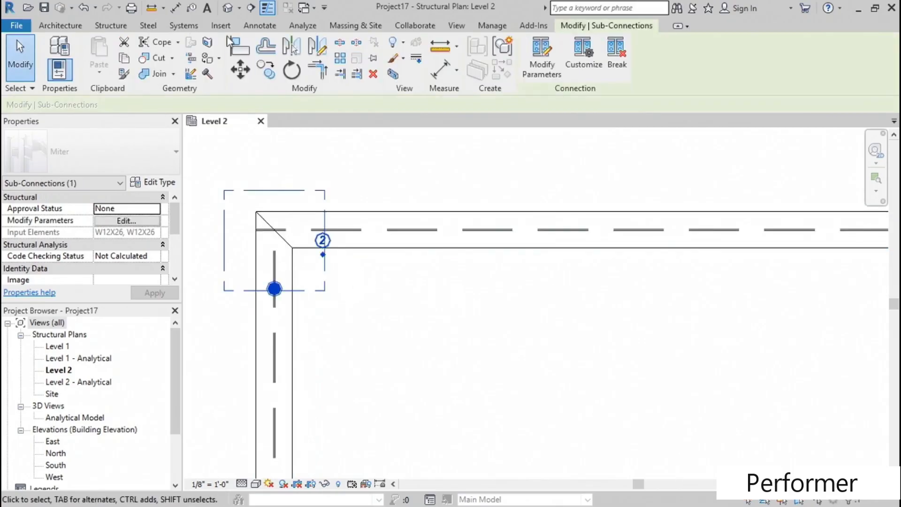
- Open the default 3D view and set its detail level to Fine and its visual style to Hidden Line
click(234, 11)
shift+middle_drag(523, 283, 312, 264)
scroll(596, 328, up, 8)
shift+middle_drag(548, 312, 551, 321)
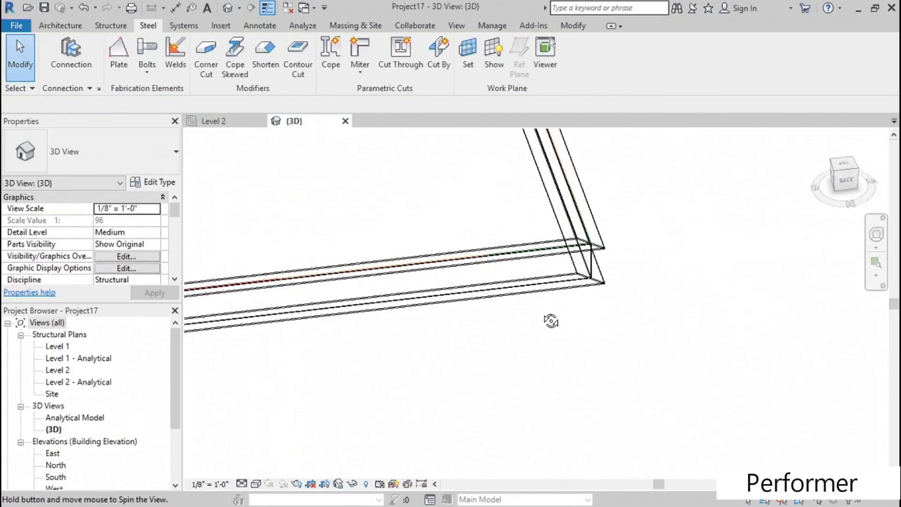
click(241, 483)
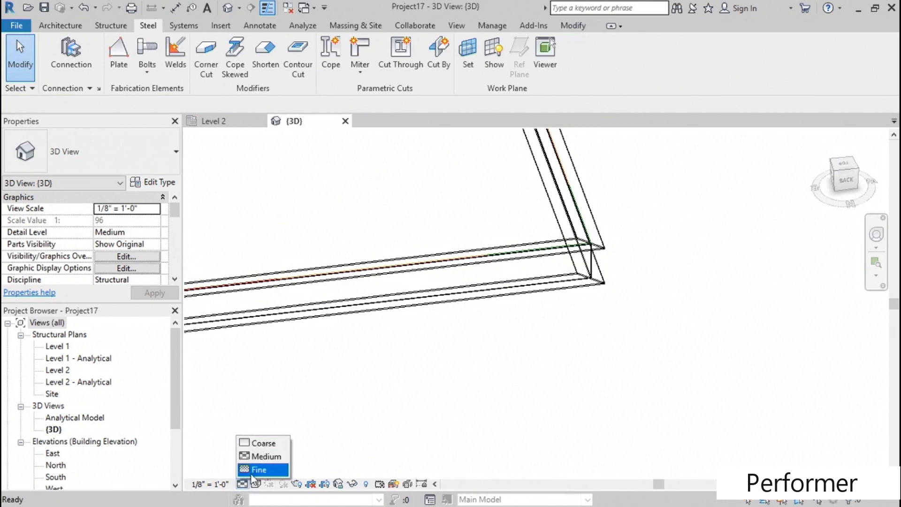
click(261, 468)
click(256, 484)
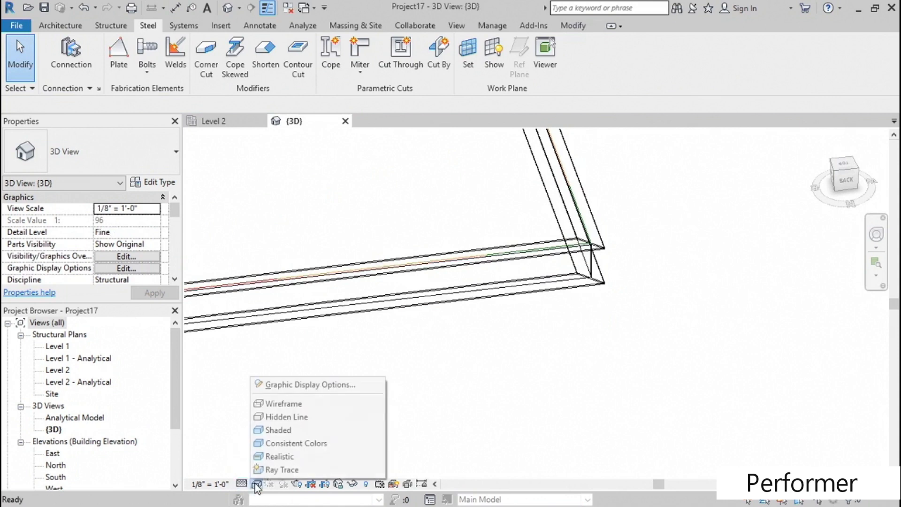
click(290, 417)
shift+middle_drag(472, 361, 564, 325)
scroll(509, 411, up, 4)
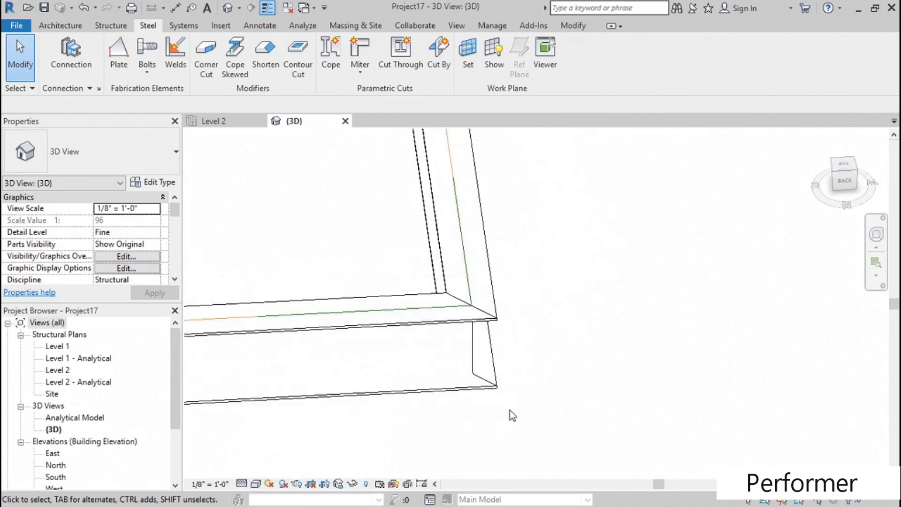
shift+middle_drag(549, 415, 581, 402)
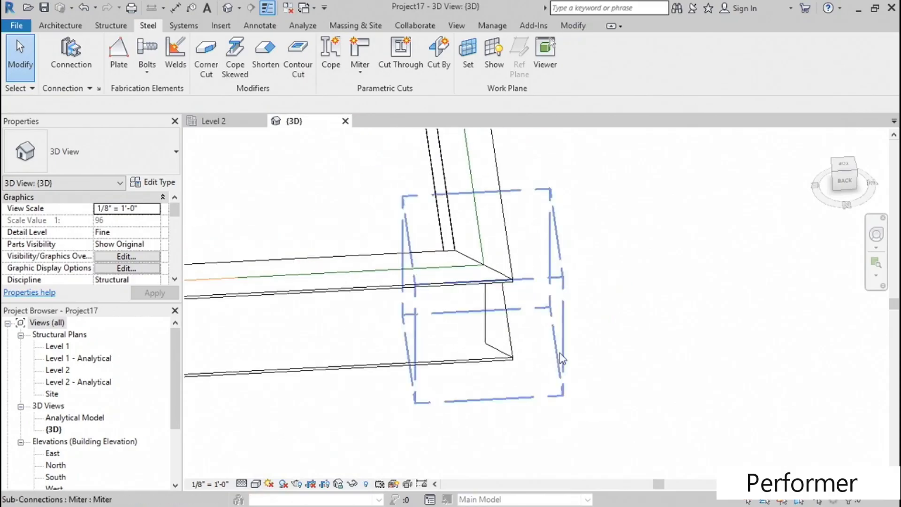
- Give the corner miter a 1/2" gap with the bisecting line and weld creation enabled
click(564, 346)
shift+middle_drag(506, 374, 540, 351)
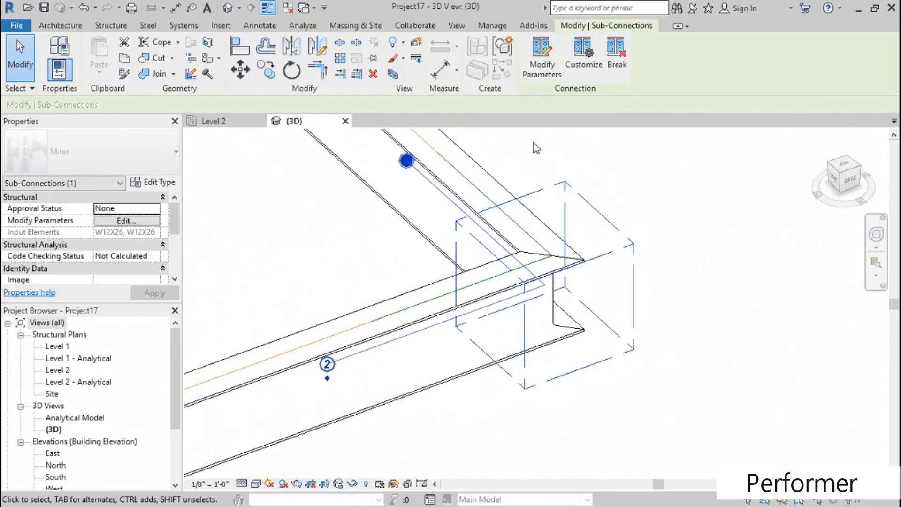
click(550, 74)
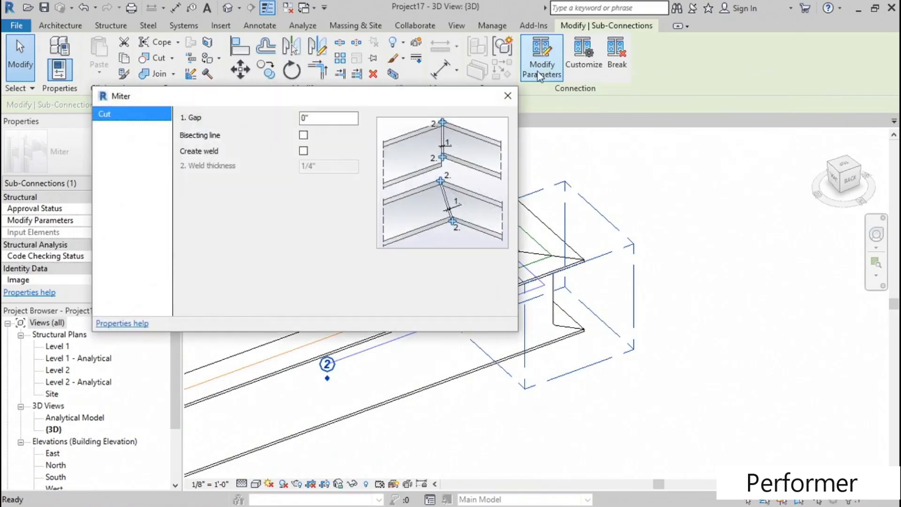
click(328, 117)
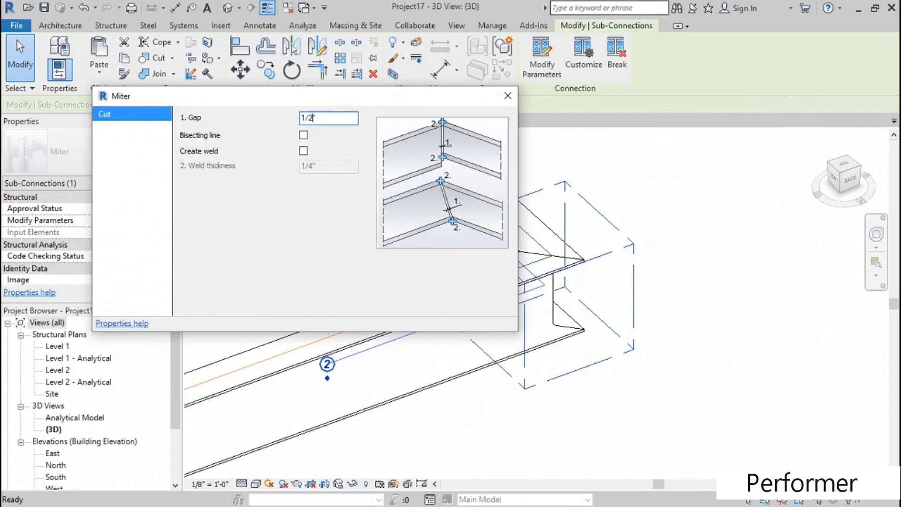
click(303, 135)
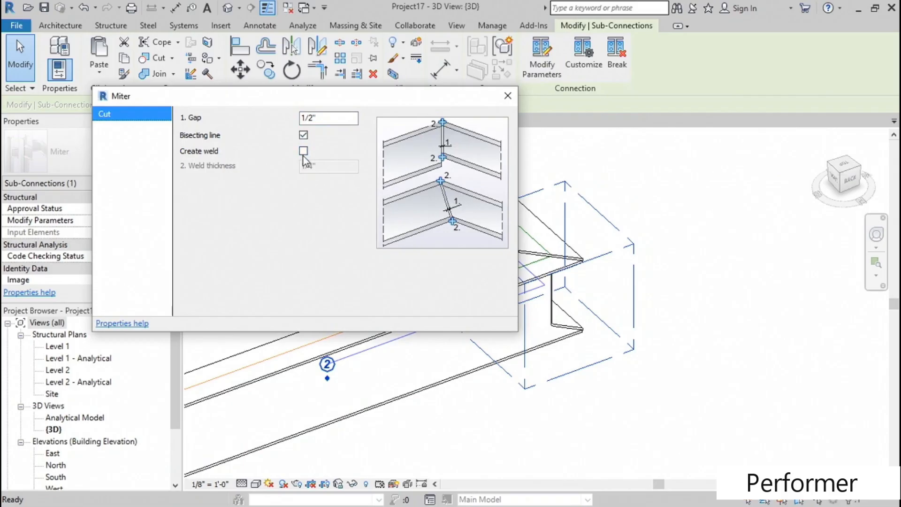
click(303, 151)
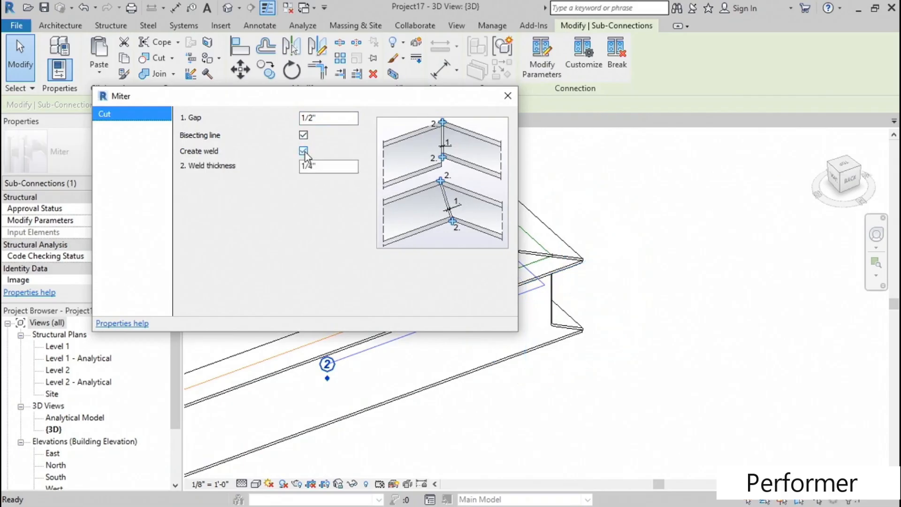
click(508, 96)
- Examine the gap and weld at the mitered beam corner in the 3D view
shift+middle_drag(586, 315, 489, 372)
scroll(597, 278, up, 5)
click(609, 297)
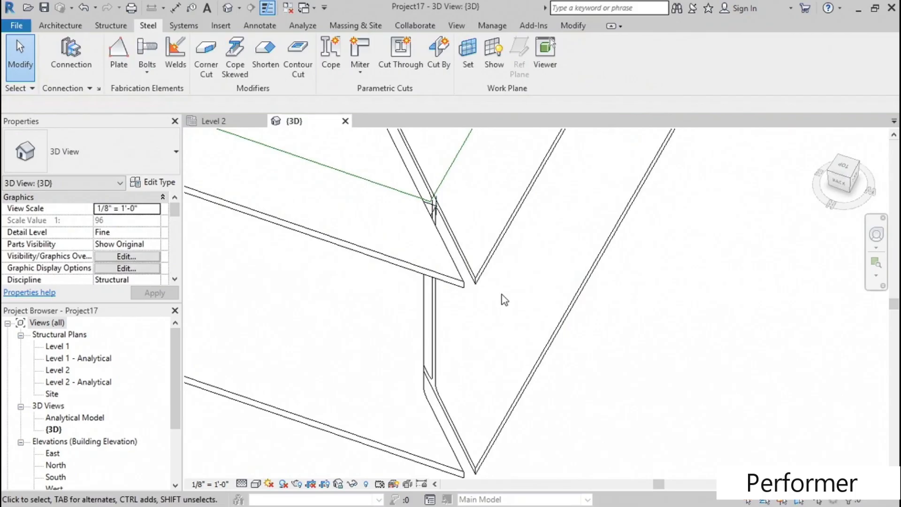
click(432, 201)
shift+middle_drag(381, 217, 488, 267)
scroll(369, 215, down, 3)
click(341, 358)
shift+middle_drag(342, 359, 390, 328)
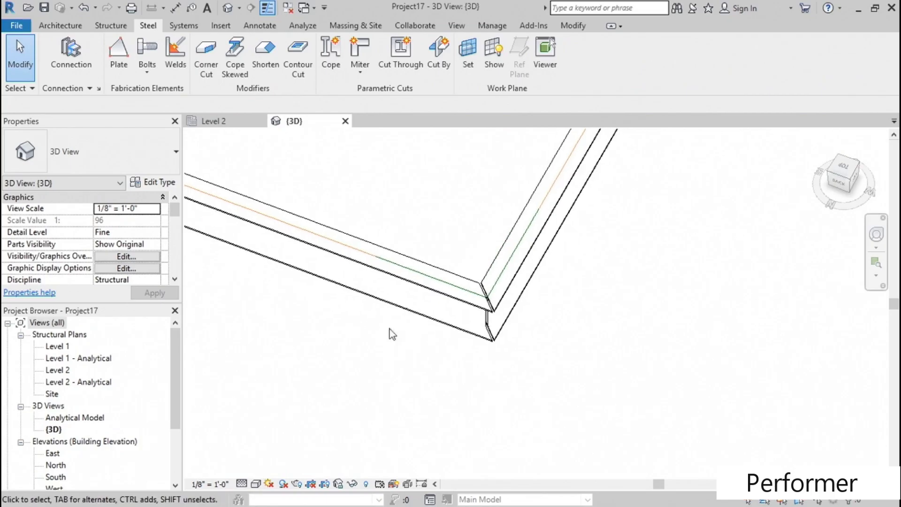
- In the Level 2 plan, create a Saw cut - Flange between the vertical beam and the middle horizontal beam
double_click(57, 371)
scroll(354, 303, up, 4)
scroll(339, 297, up, 5)
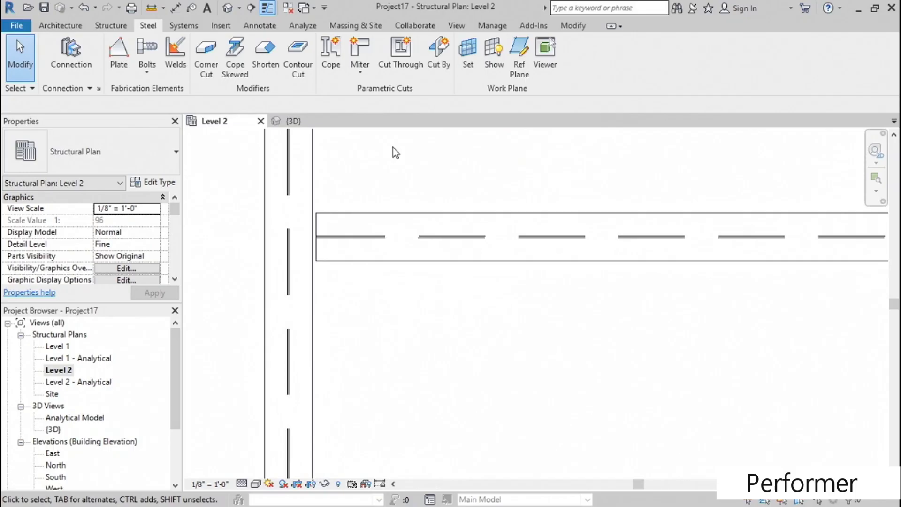
click(361, 73)
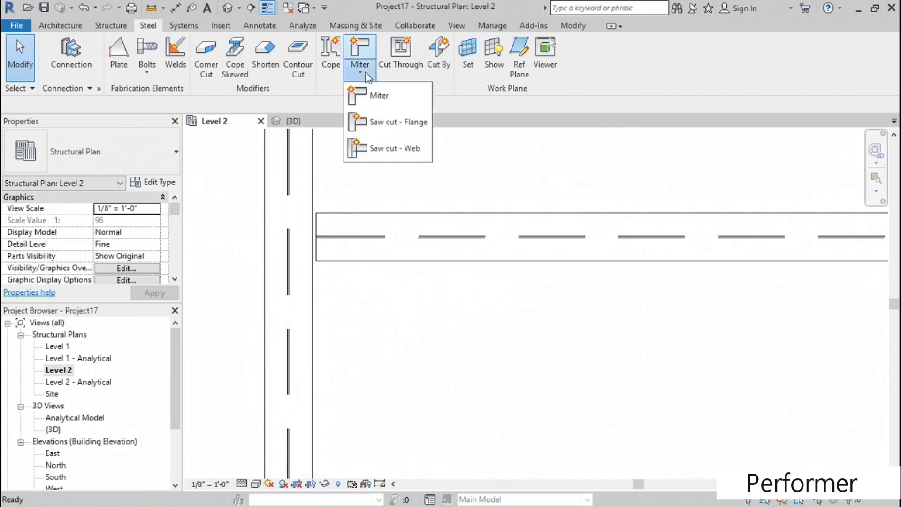
click(396, 123)
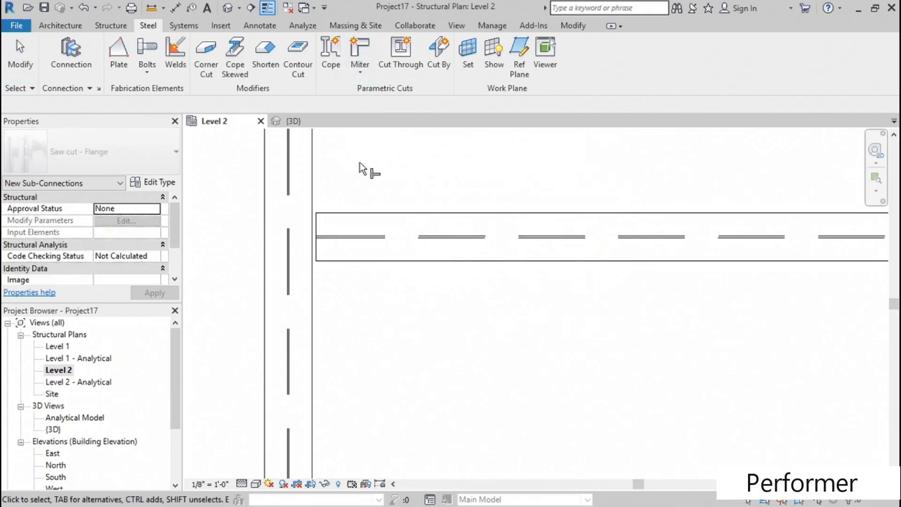
click(321, 184)
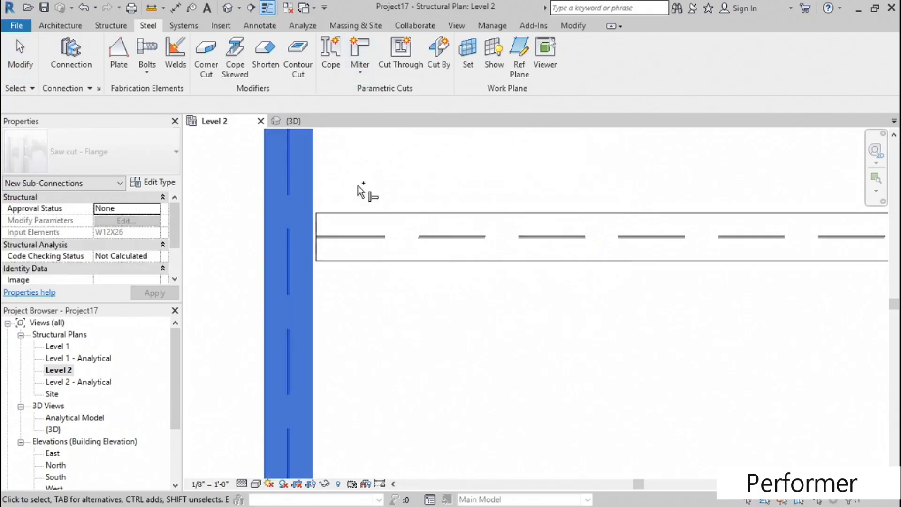
click(362, 215)
middle_drag(372, 183, 366, 186)
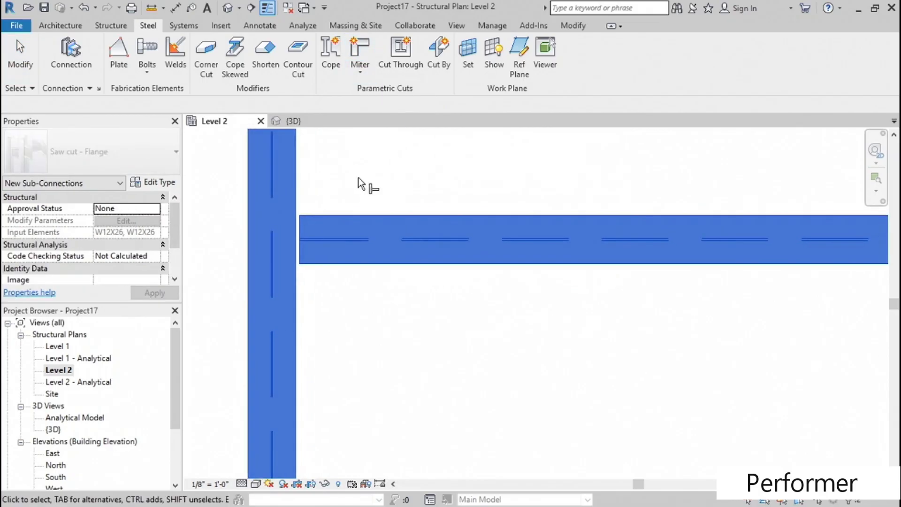
middle_drag(374, 308, 364, 337)
scroll(360, 230, down, 3)
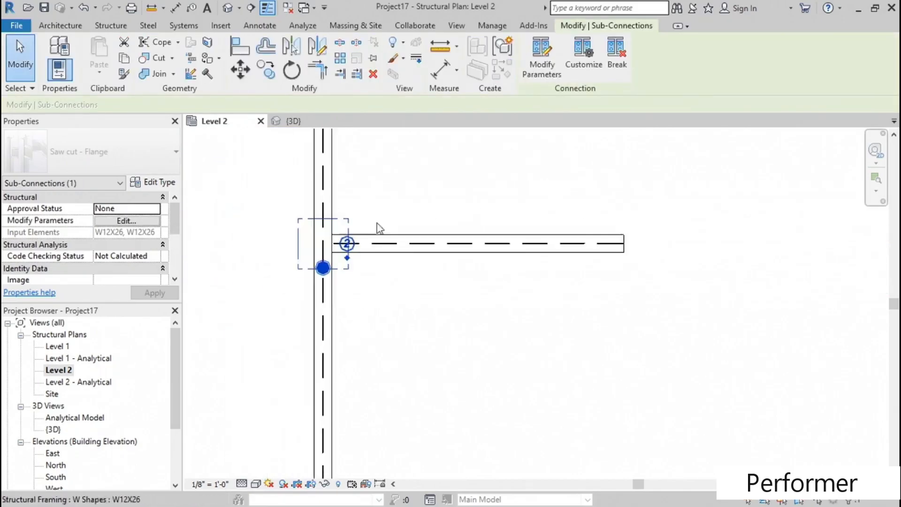
- Draw a similar W12X26 beam from the vertical beam, just above the middle beam, rising to the right at 45°
middle_drag(377, 224, 360, 308)
right_click(373, 323)
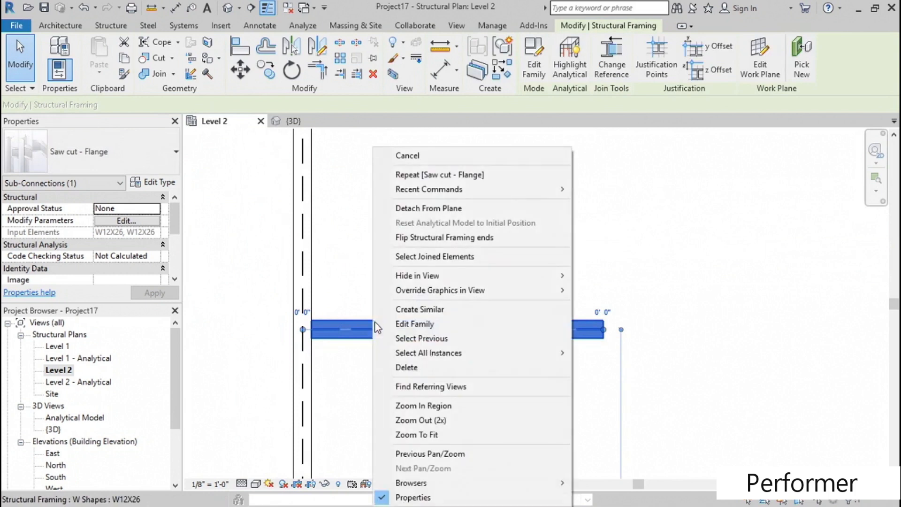
click(422, 309)
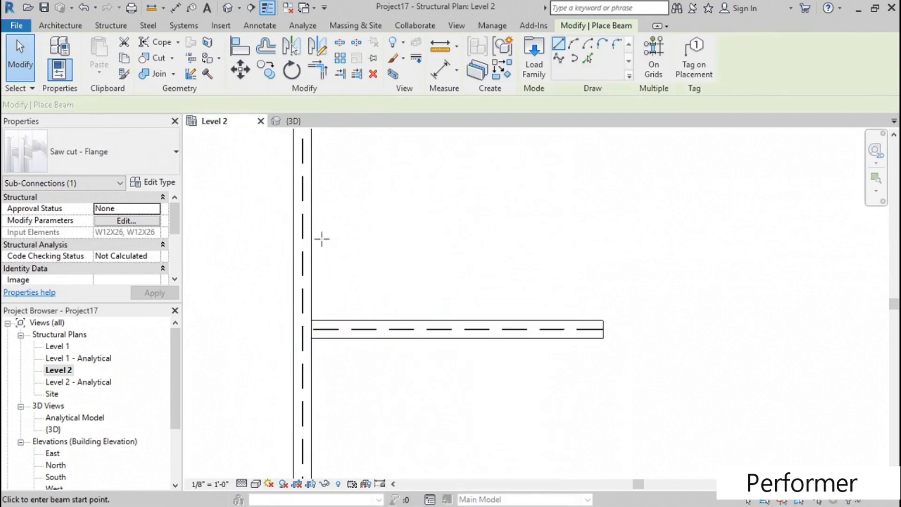
click(303, 262)
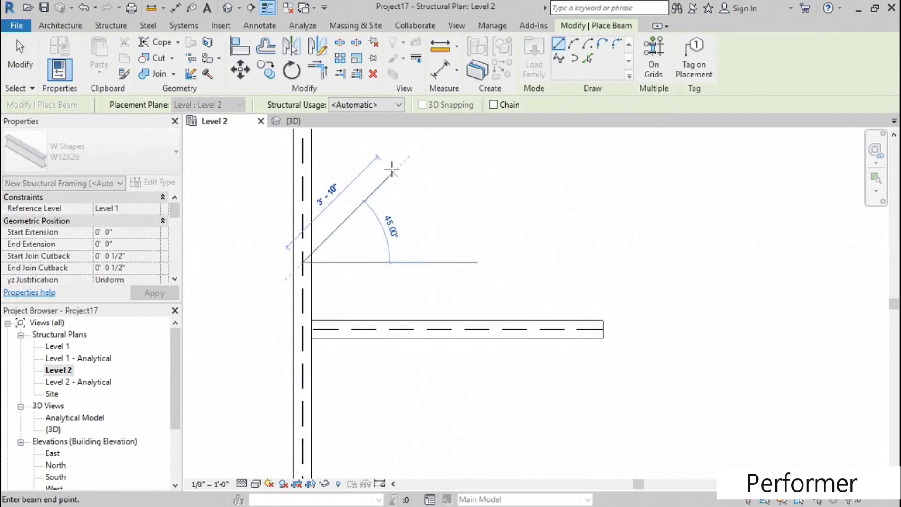
click(408, 157)
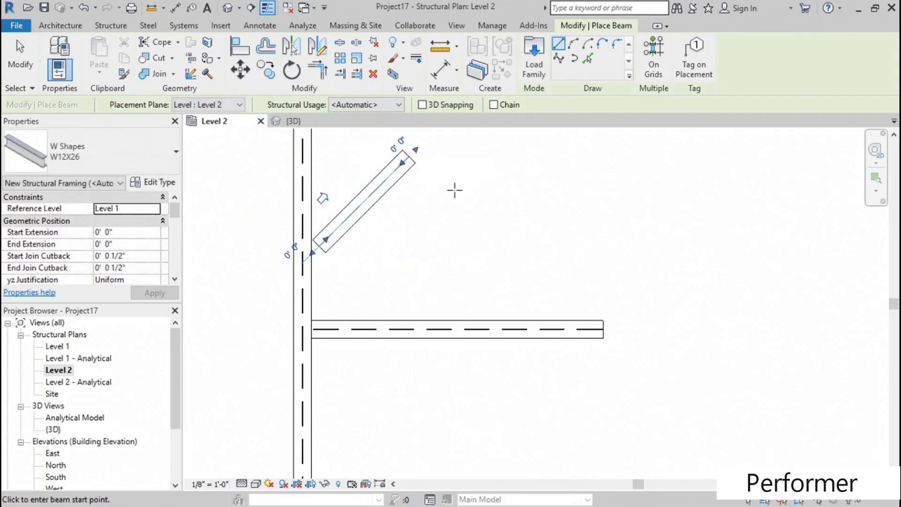
key(Escape)
key(Escape)
middle_drag(430, 201, 433, 216)
- Create a Saw cut - Flange between the vertical beam and the angled beam
click(361, 76)
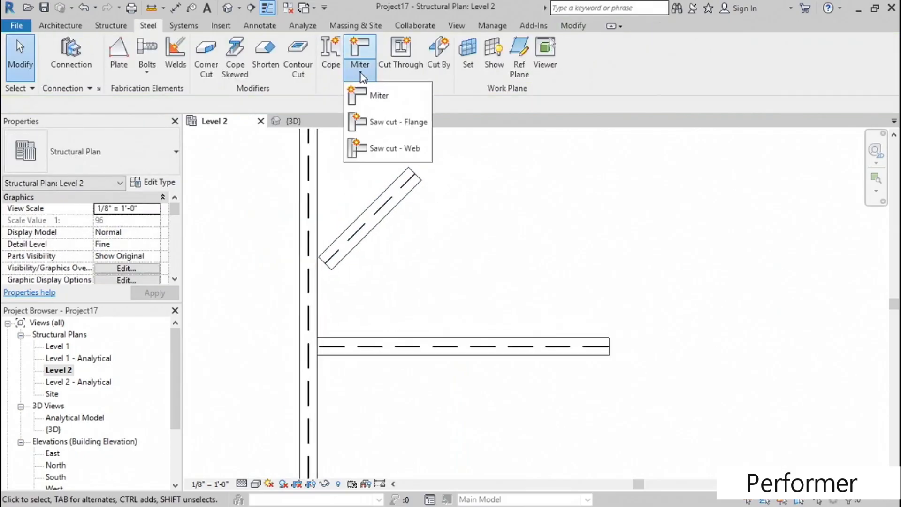
click(384, 122)
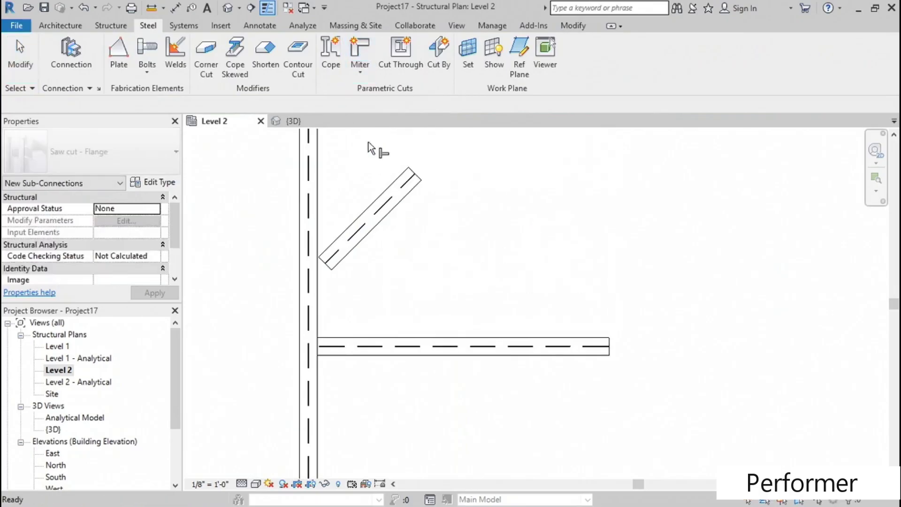
scroll(332, 186, up, 2)
click(296, 205)
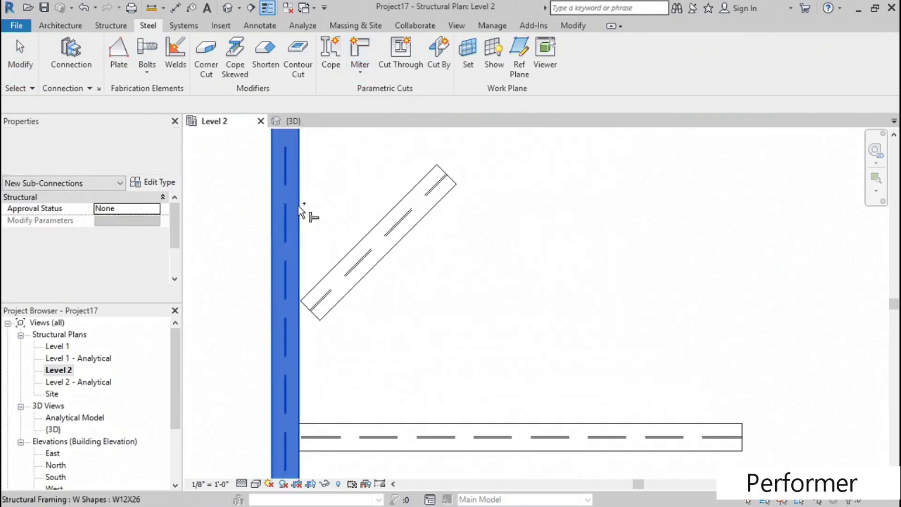
click(369, 231)
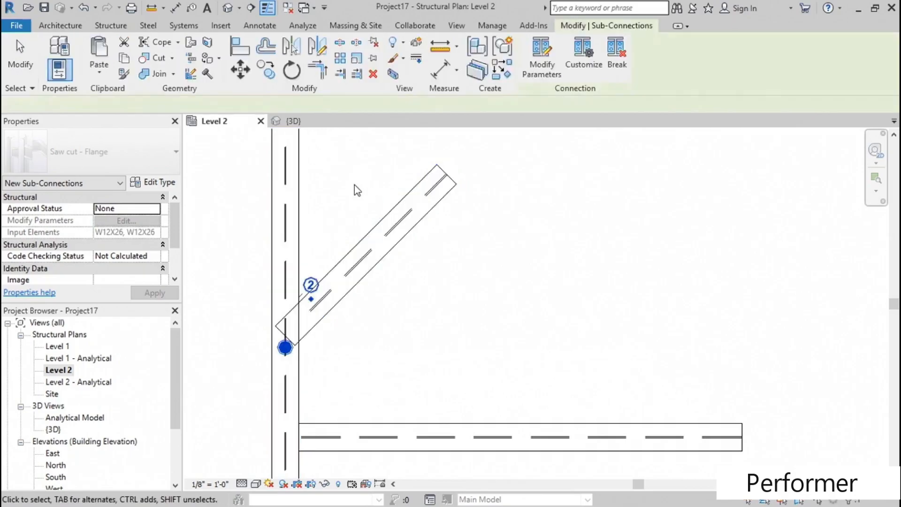
middle_drag(374, 332, 358, 305)
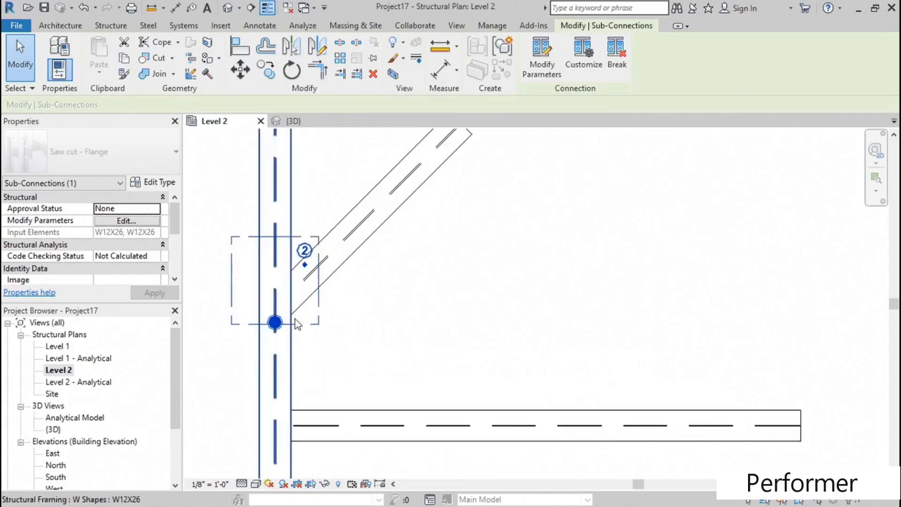
scroll(277, 318, up, 3)
scroll(335, 258, down, 4)
middle_drag(362, 262, 440, 317)
- In the 3D view, open the parameters of the Saw cut - Flange between the main beam and the angled beam
click(228, 9)
scroll(379, 219, down, 4)
middle_drag(279, 191, 254, 335)
scroll(477, 207, up, 3)
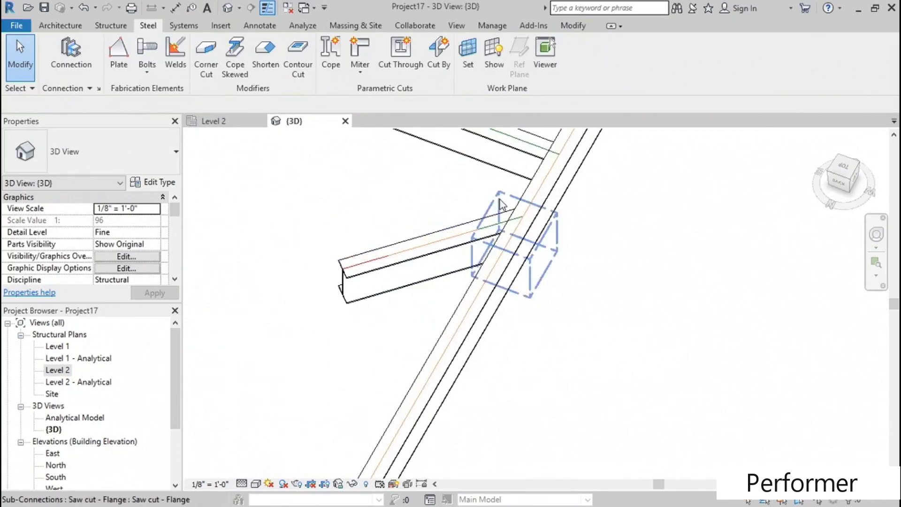
click(502, 193)
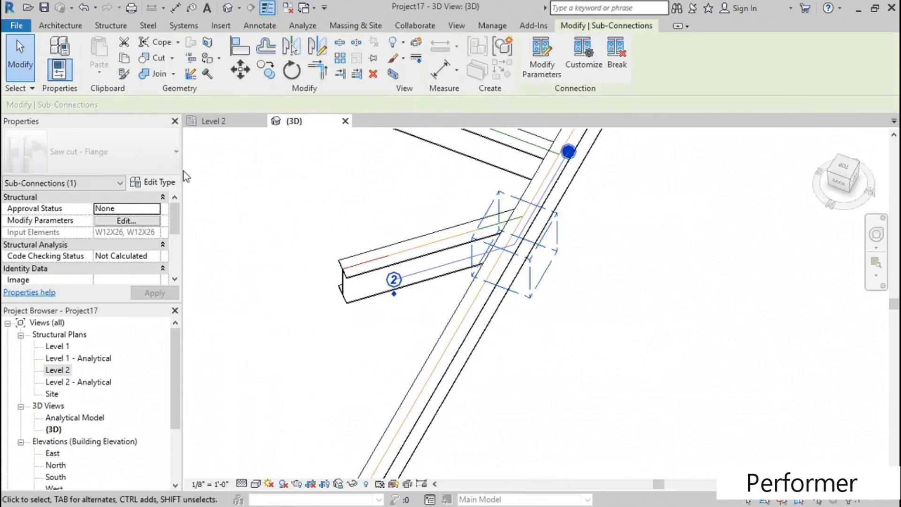
click(122, 221)
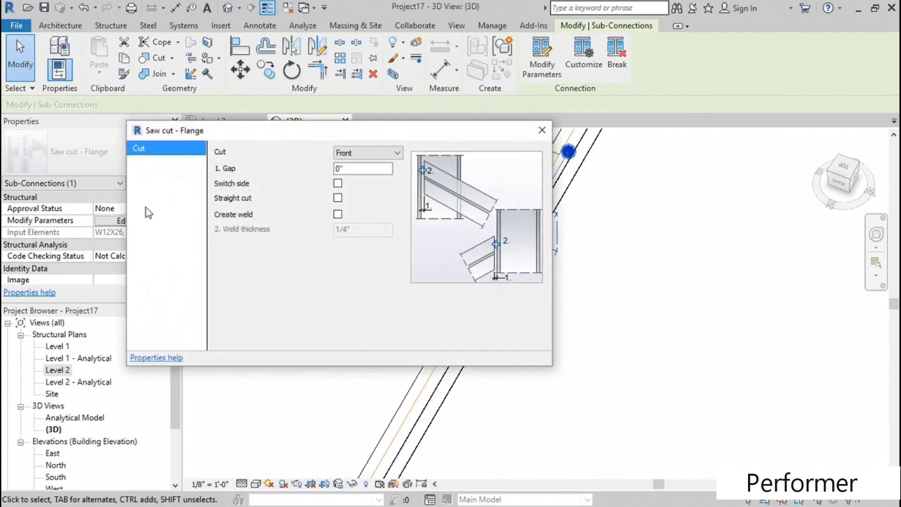
- Try the Rear cut option for the flange saw cut, and return it to Front
drag(377, 123, 276, 131)
click(291, 149)
click(252, 166)
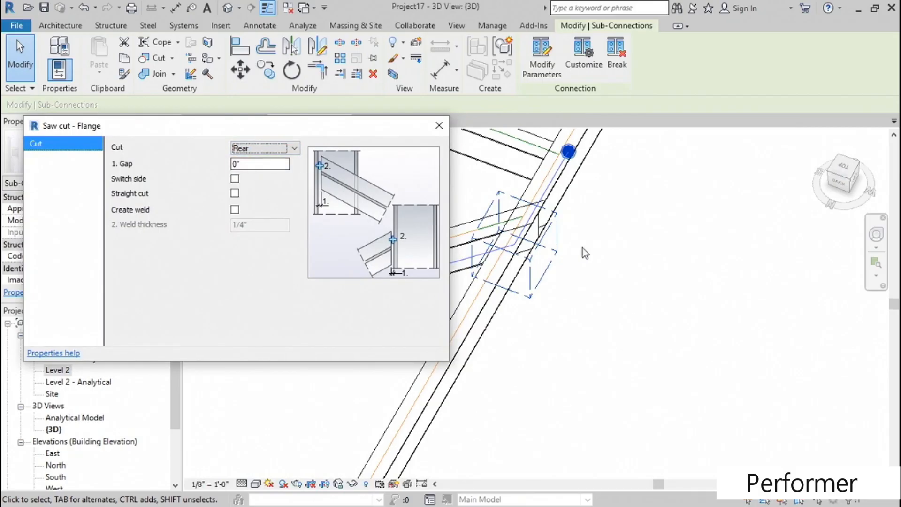
click(252, 149)
click(255, 163)
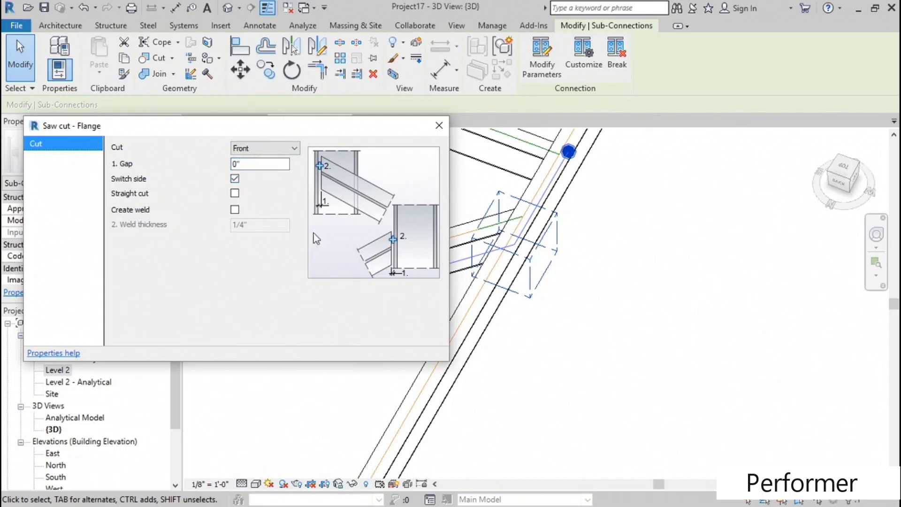
- Enable Switch side and Straight cut for the flange saw cut, try the Create weld option, and close the parameters
click(234, 194)
click(235, 210)
click(235, 210)
click(439, 127)
- Create a Saw cut - Web between the long main beam and the beam joining it near its front end
shift+middle_drag(329, 219, 567, 136)
scroll(672, 284, down, 1)
scroll(539, 181, down, 2)
scroll(439, 310, up, 4)
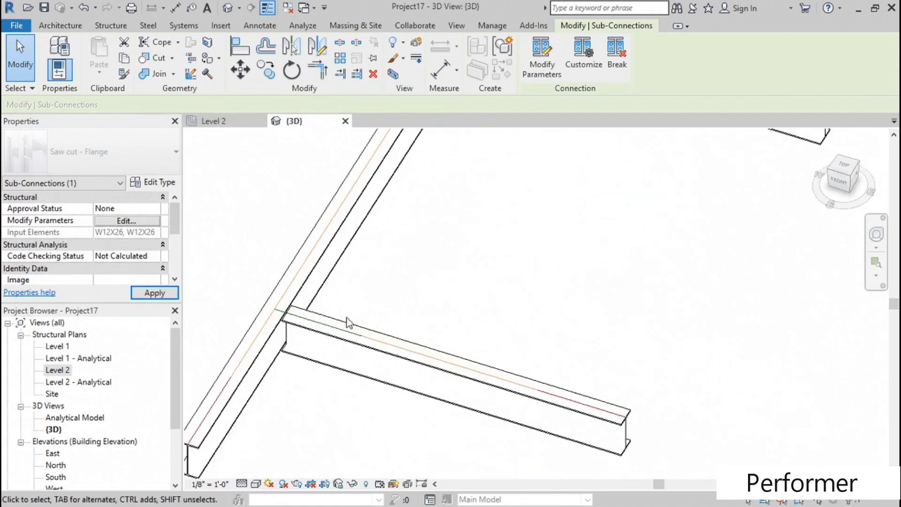
click(423, 264)
scroll(419, 219, down, 1)
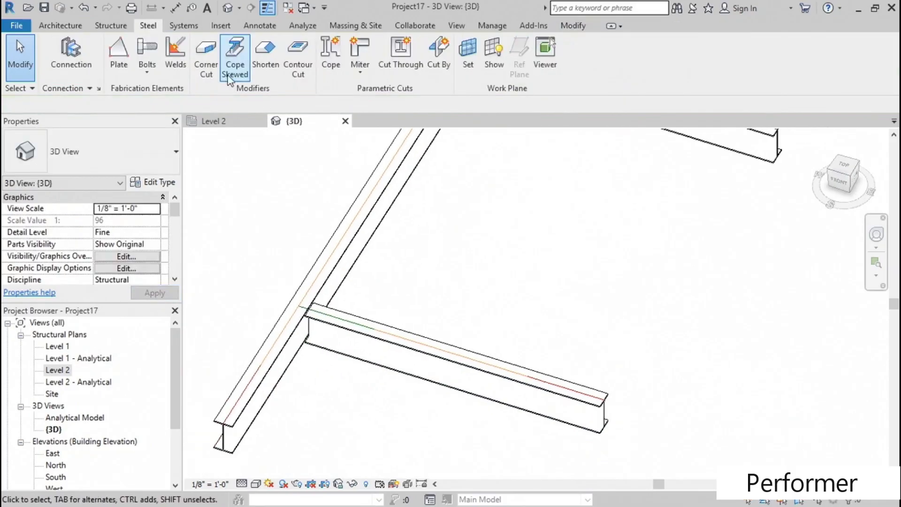
click(360, 75)
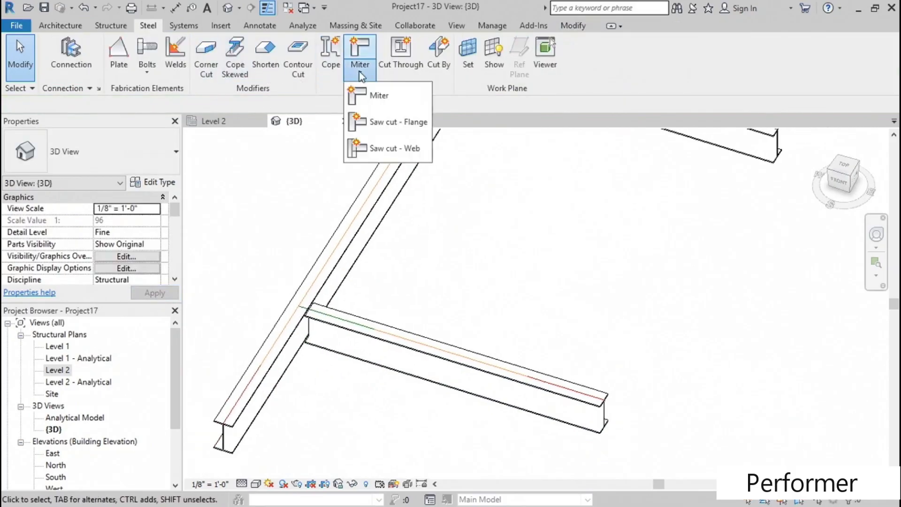
click(398, 150)
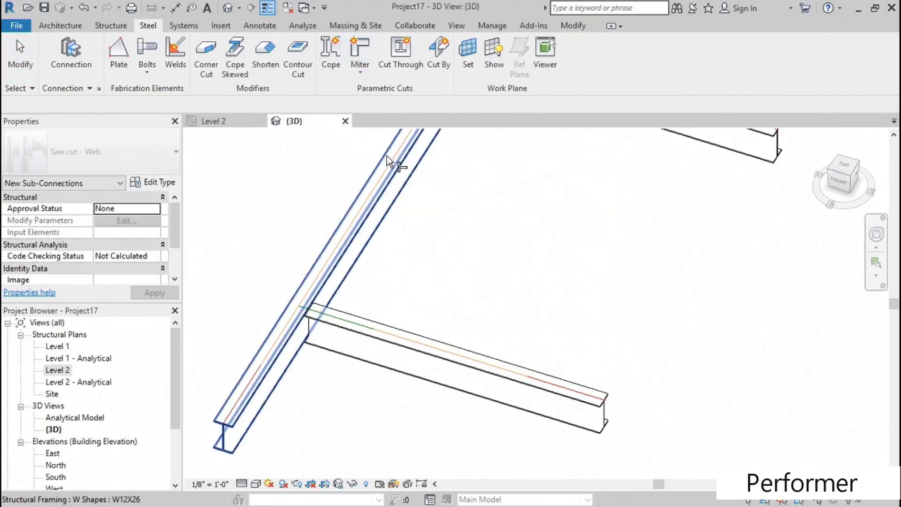
click(346, 254)
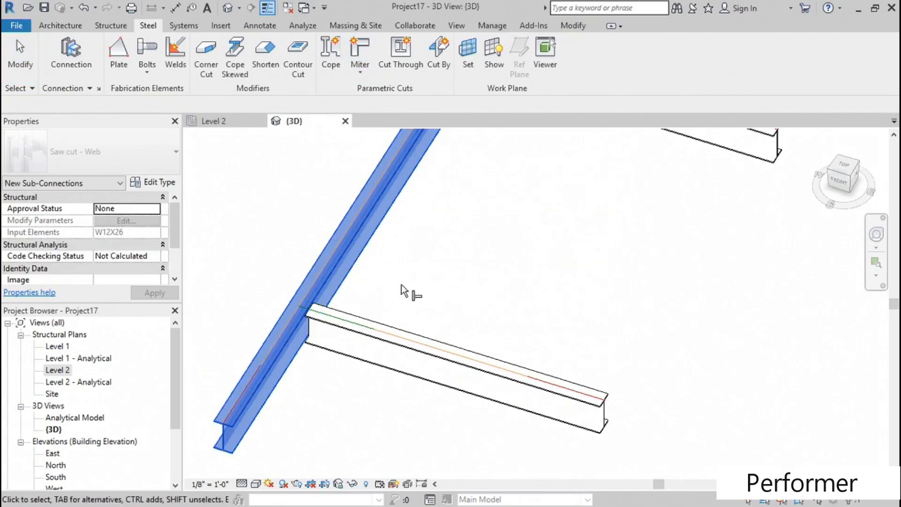
click(392, 334)
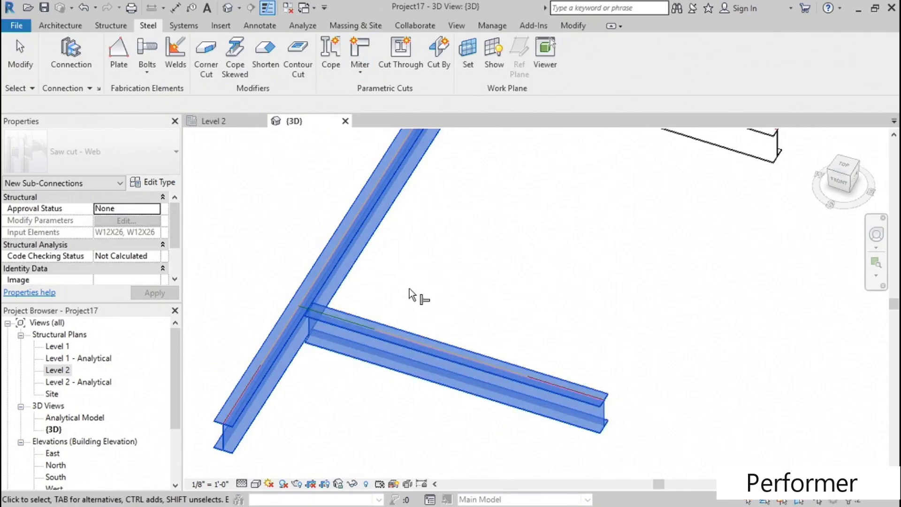
key(Return)
scroll(295, 372, up, 3)
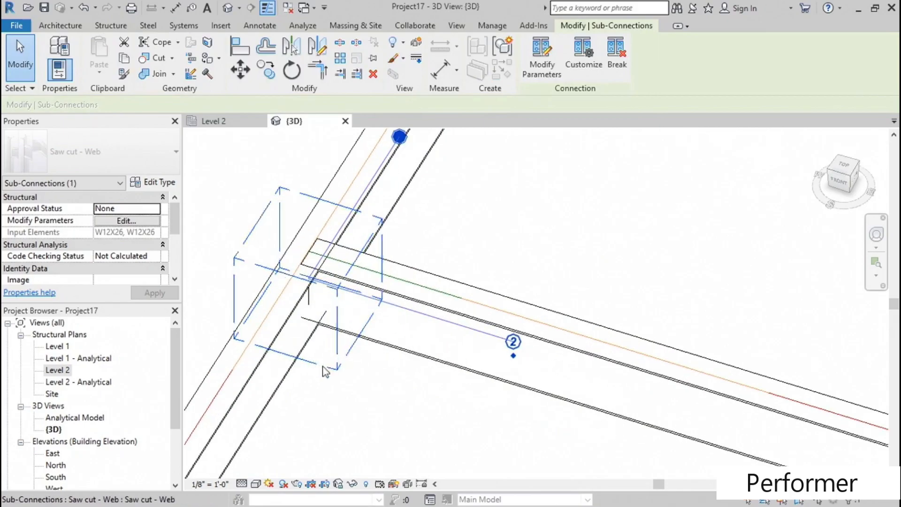
- Try swapping the order of the two beams in the web saw cut, and restore the original order
scroll(430, 255, down, 4)
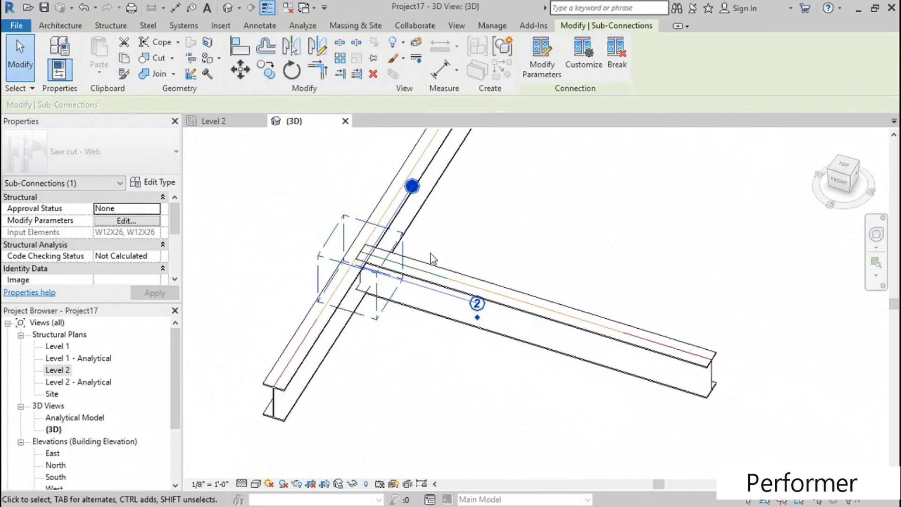
middle_drag(469, 256, 400, 282)
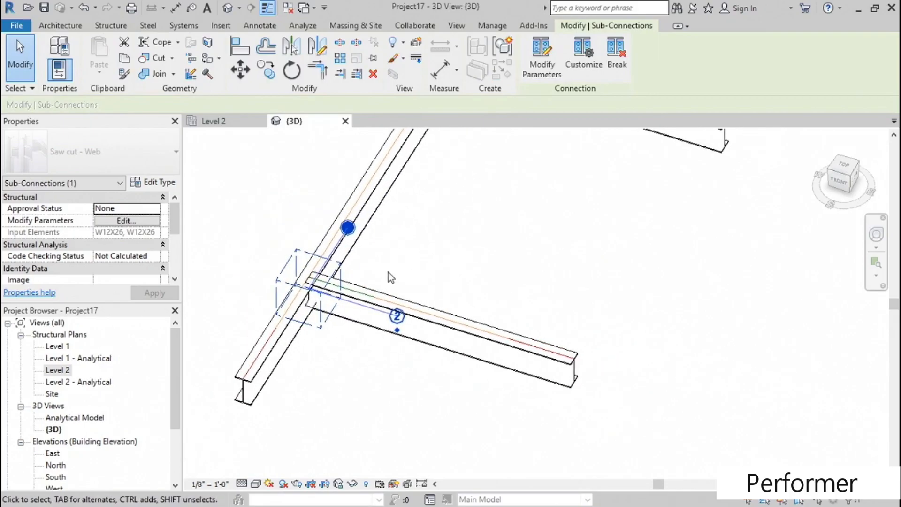
click(396, 329)
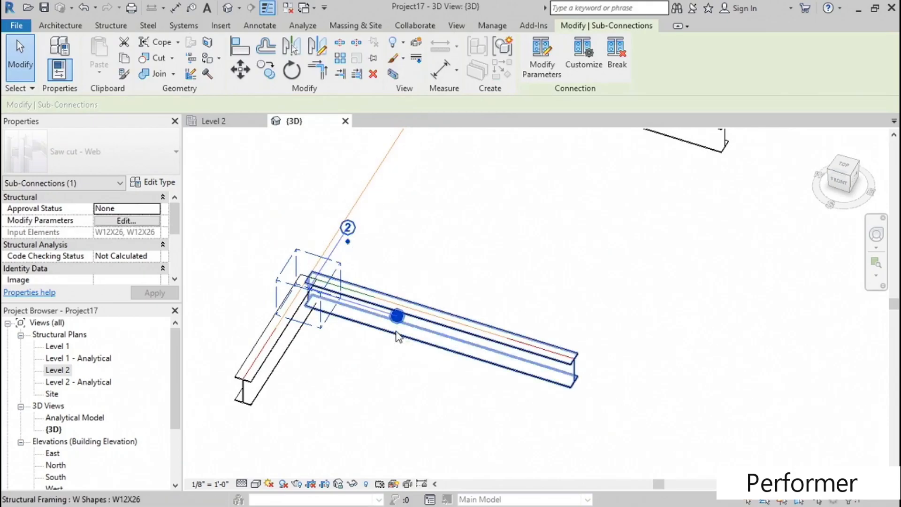
click(346, 242)
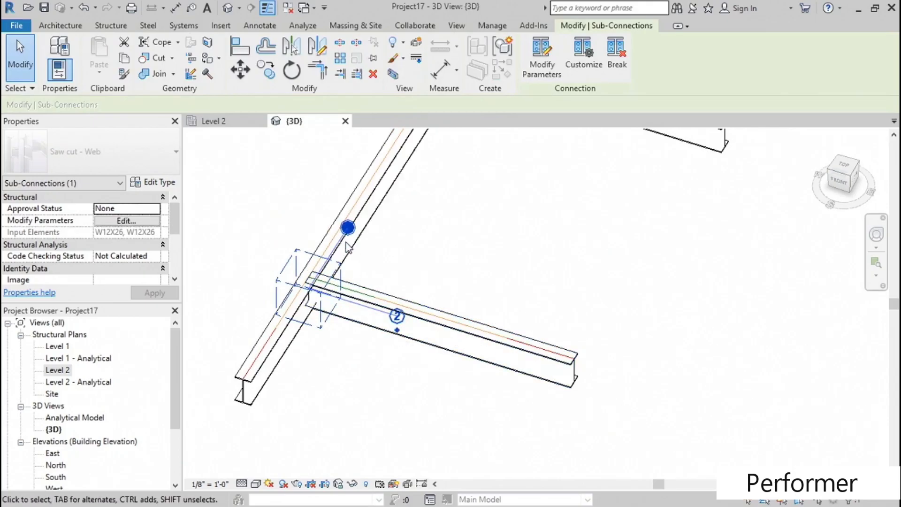
shift+middle_drag(336, 393, 333, 336)
scroll(473, 304, down, 4)
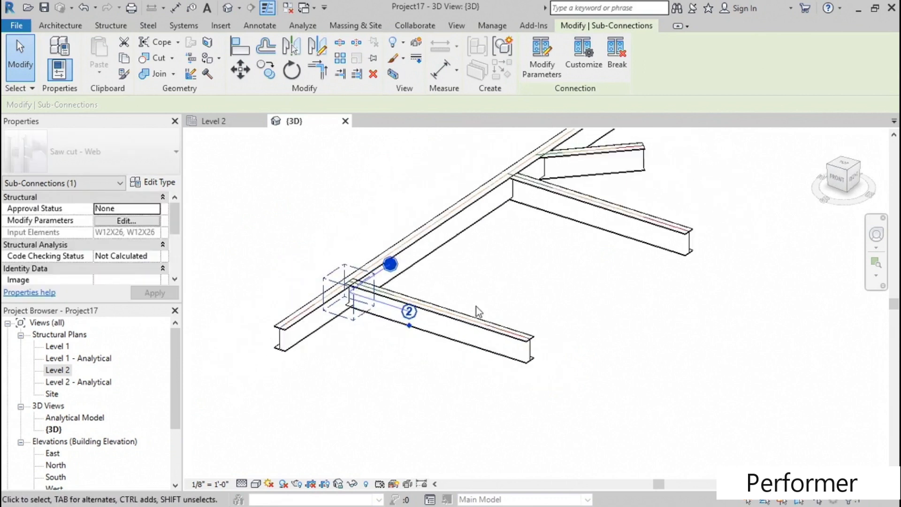
middle_drag(540, 262, 391, 420)
scroll(483, 275, up, 6)
middle_drag(467, 334, 427, 148)
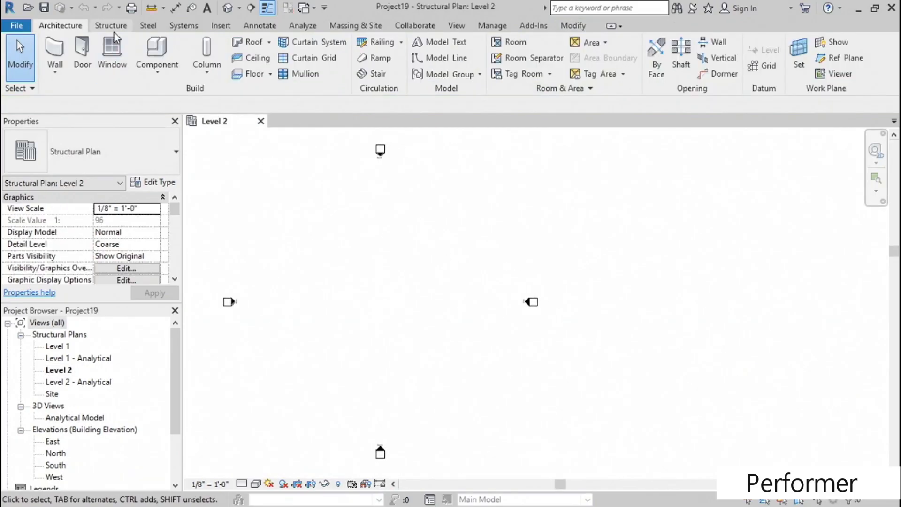
- In the Level 2 plan of the new project, draw a vertical W12X26 beam about 27' long between the elevation markers
click(114, 28)
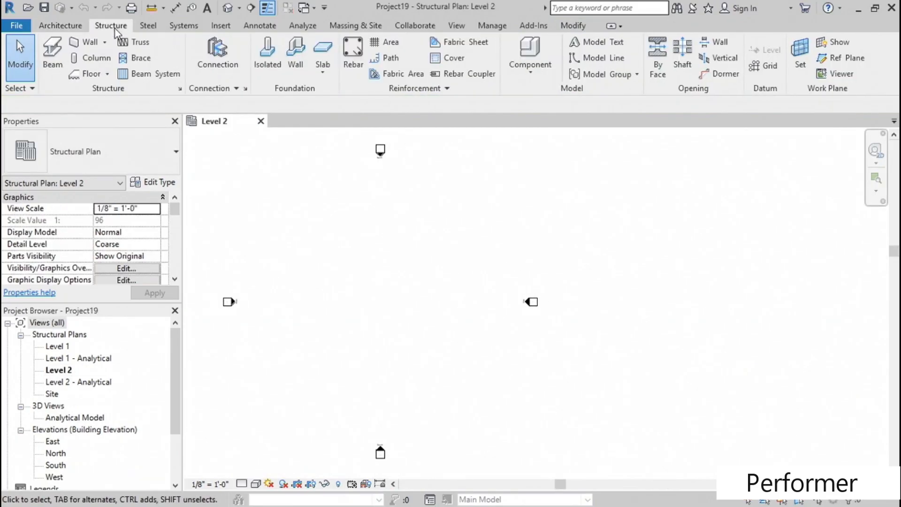
click(52, 66)
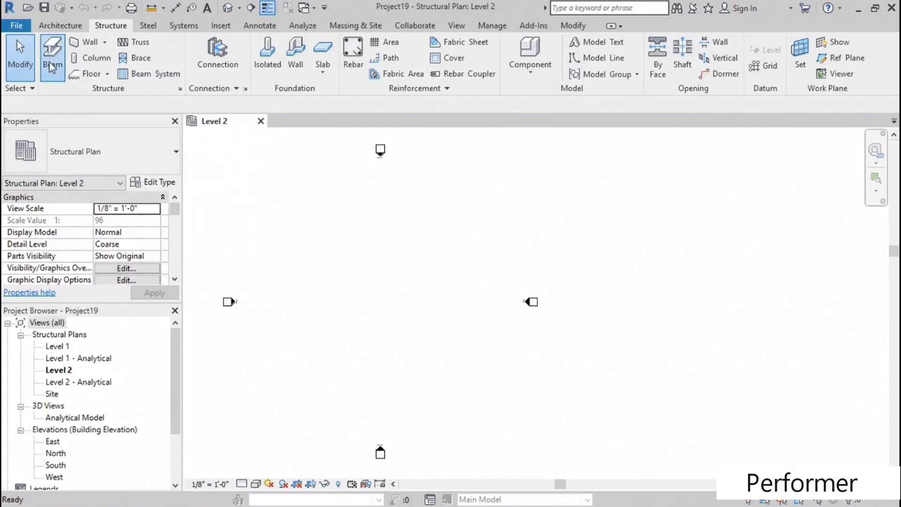
click(380, 240)
click(380, 292)
scroll(410, 258, up, 3)
scroll(410, 258, up, 2)
middle_drag(406, 258, 454, 246)
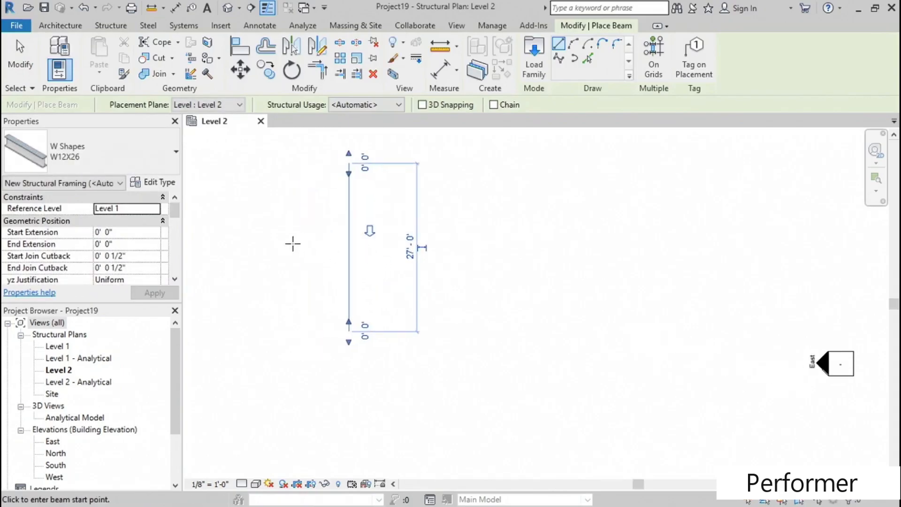
- Draw a horizontal W12X26 beam 17' long across the middle of the vertical beam, and end beam placement
click(292, 244)
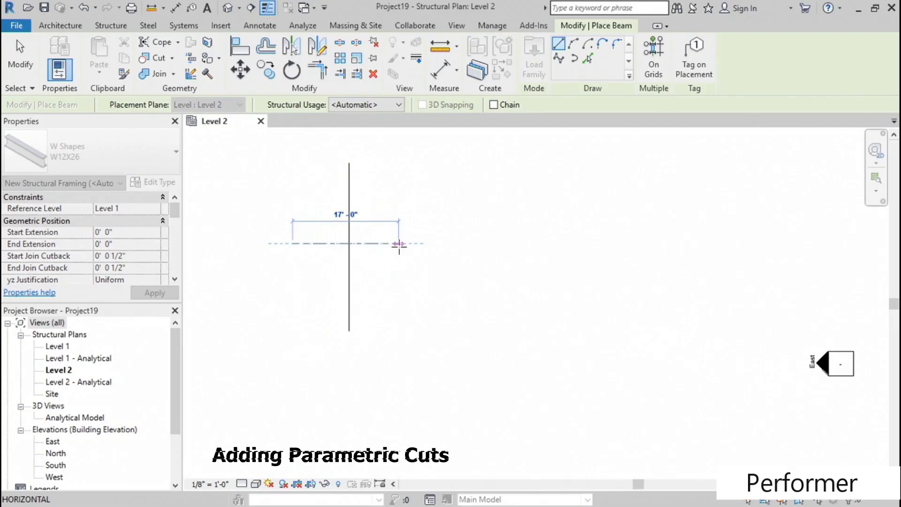
click(399, 245)
key(Escape)
key(Escape)
middle_drag(385, 292, 410, 296)
scroll(347, 294, up, 2)
middle_drag(356, 289, 354, 308)
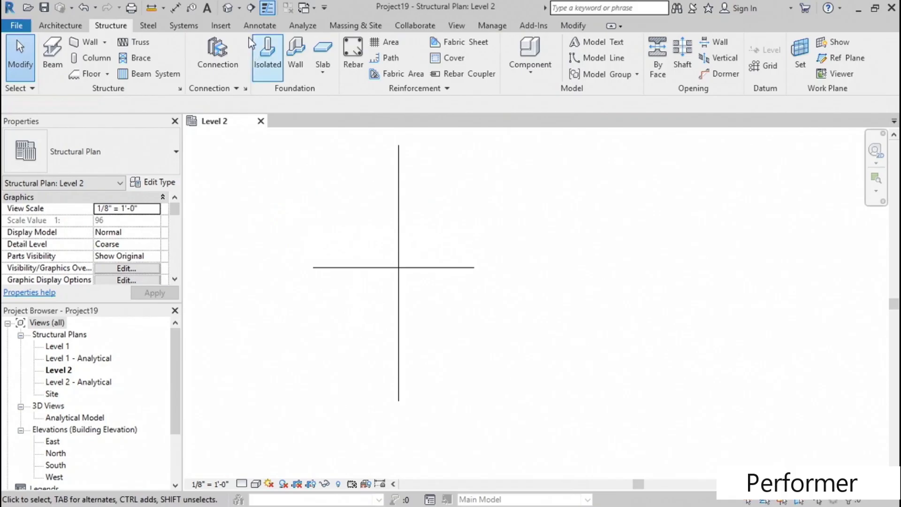
- Open the 3D view of the crossing beams, and set its detail level to Fine and visual style to Hidden Line
click(227, 8)
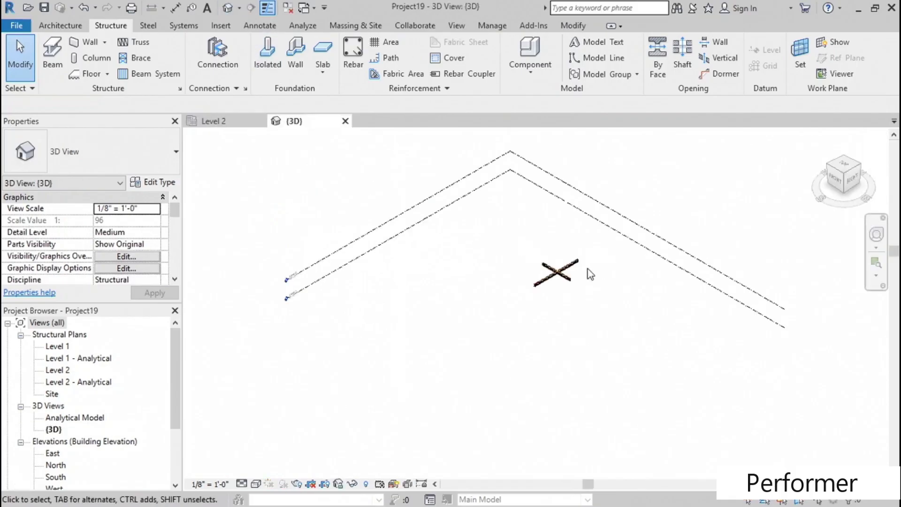
scroll(590, 274, up, 6)
middle_drag(419, 349, 441, 338)
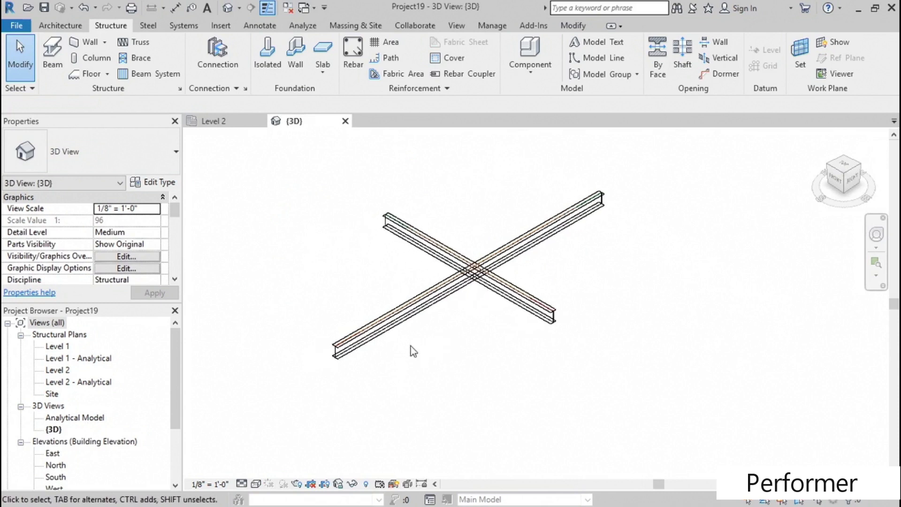
click(241, 485)
click(262, 469)
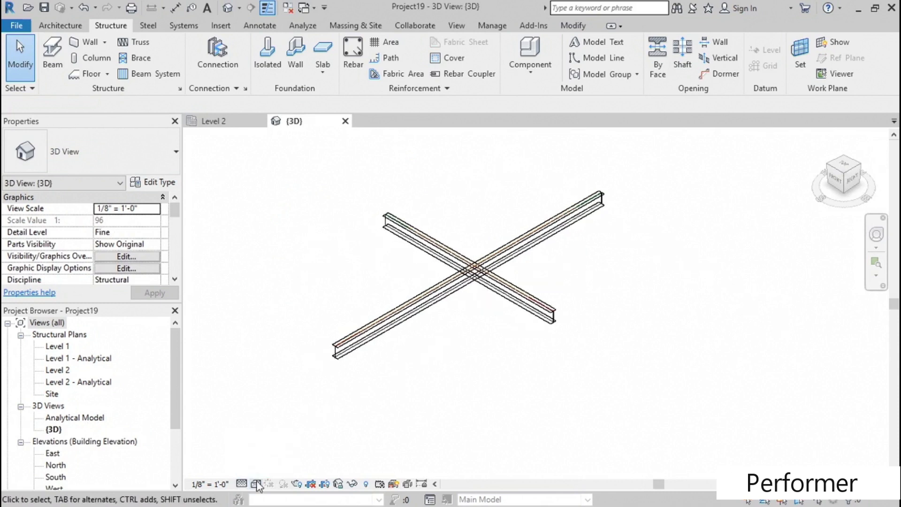
click(257, 484)
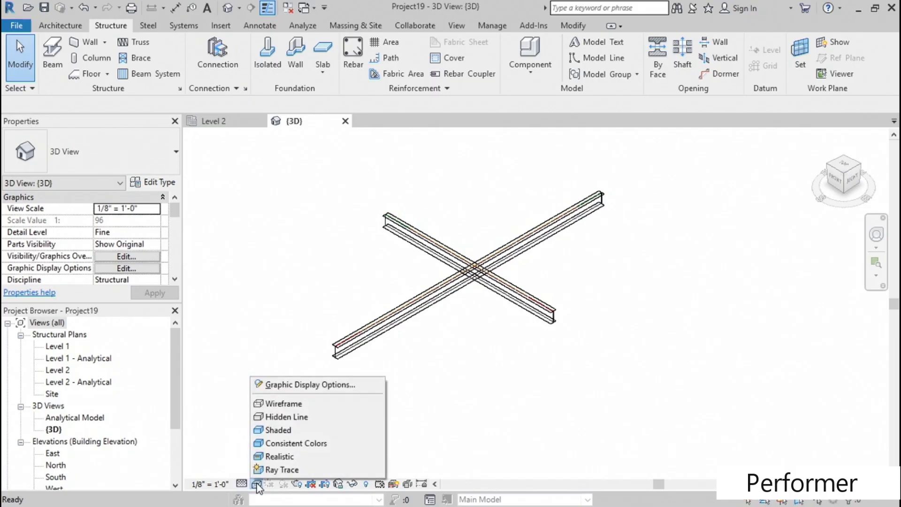
click(291, 417)
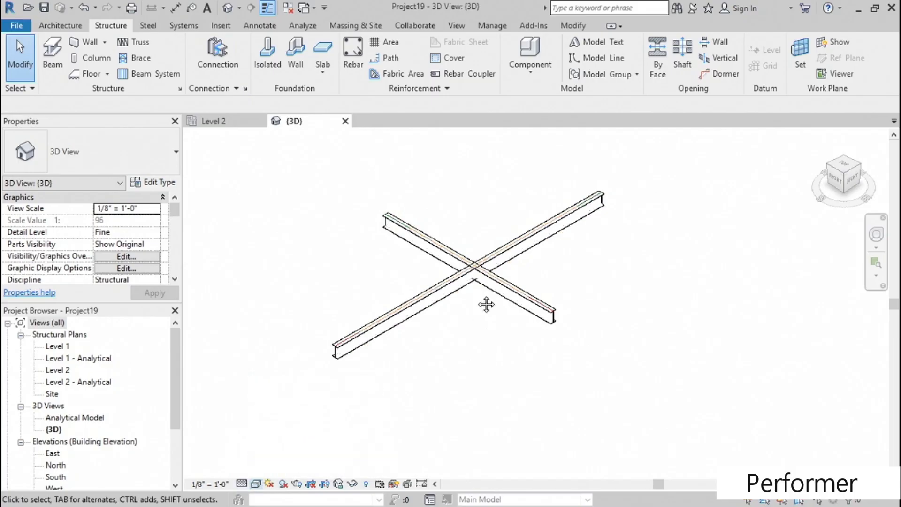
- Change the longer of the two crossing beams to type W16X26
scroll(486, 304, up, 5)
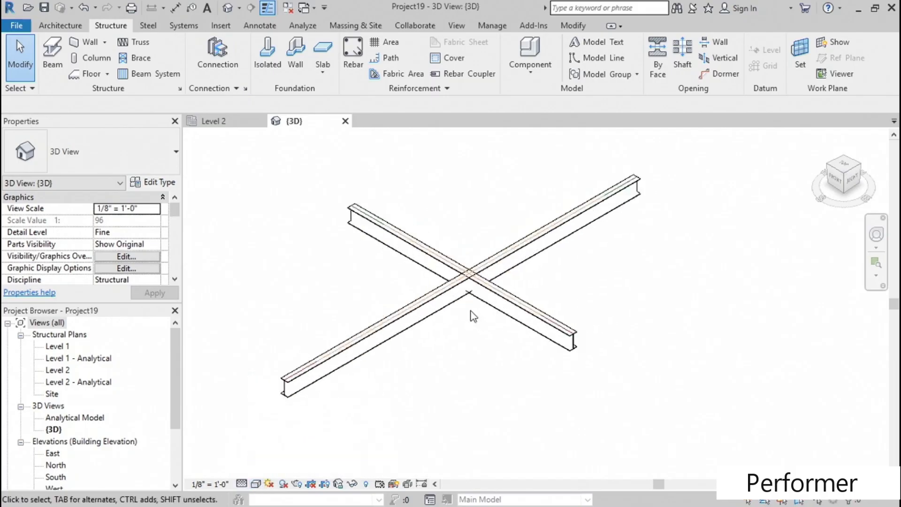
click(424, 283)
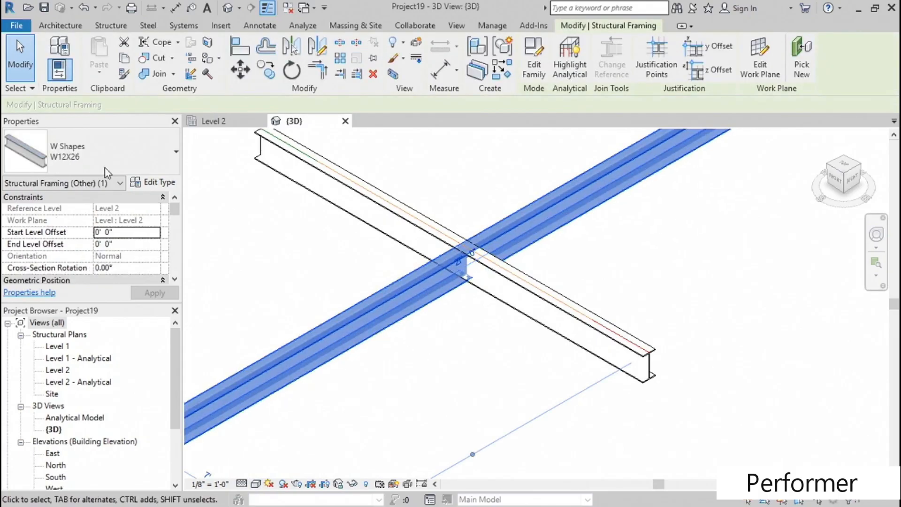
click(144, 152)
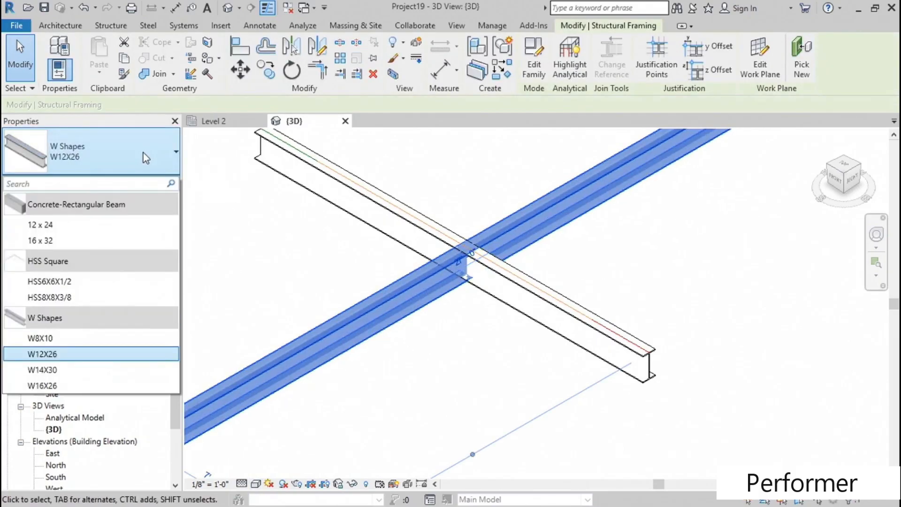
click(73, 387)
click(440, 341)
middle_drag(462, 334, 474, 355)
click(472, 292)
click(477, 353)
- Set both the start and end level offsets of the shorter crossing beam to -2"
click(399, 202)
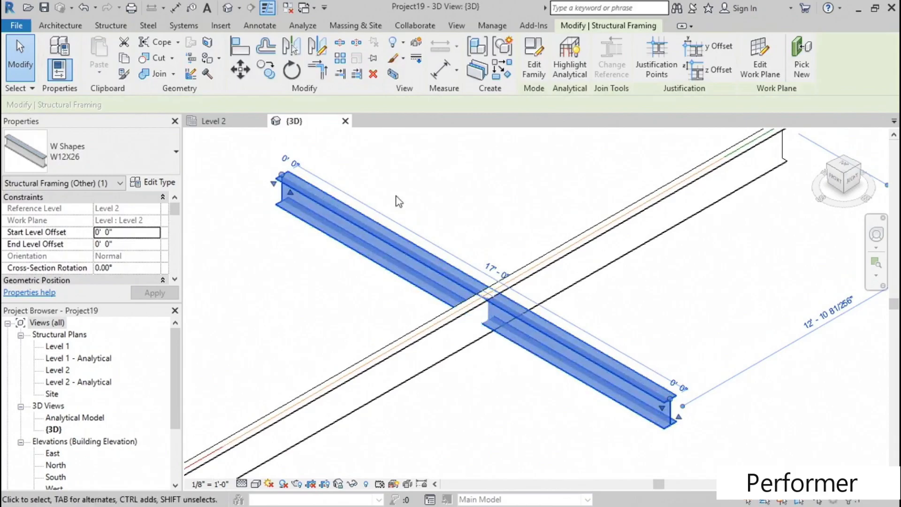
click(131, 232)
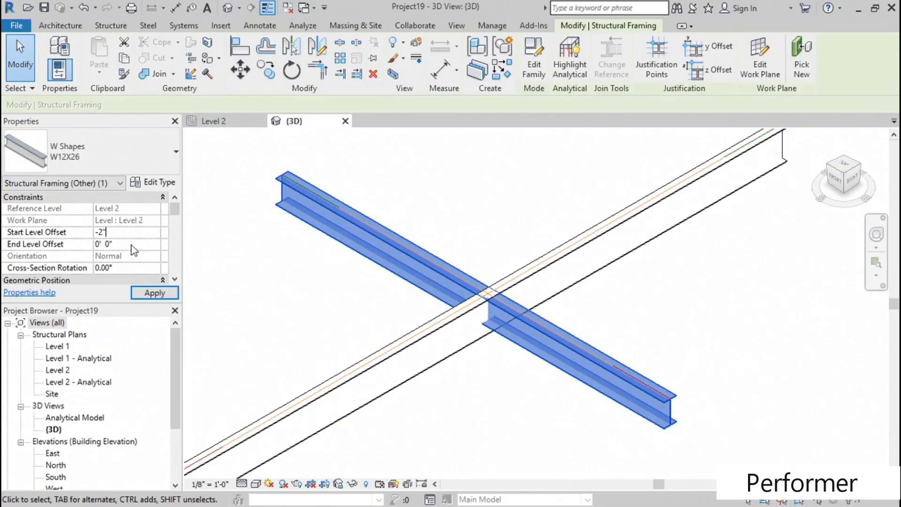
key(Return)
click(132, 244)
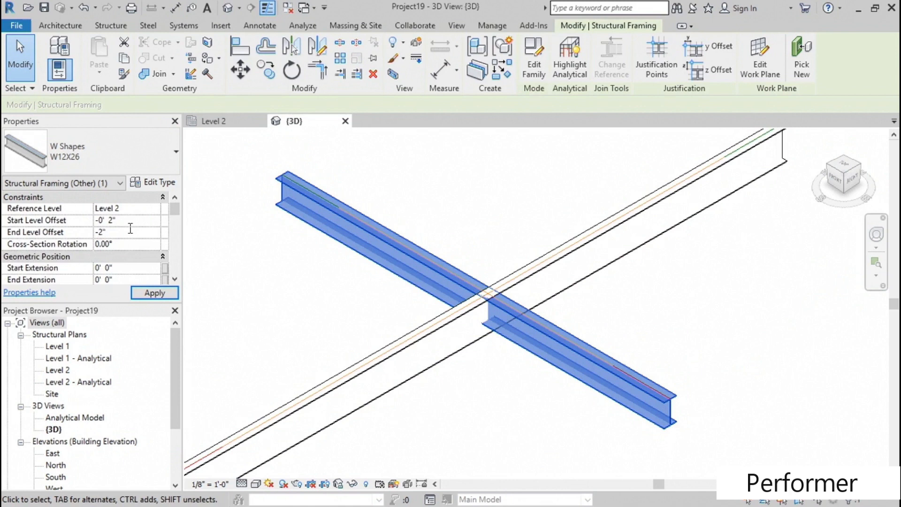
key(Return)
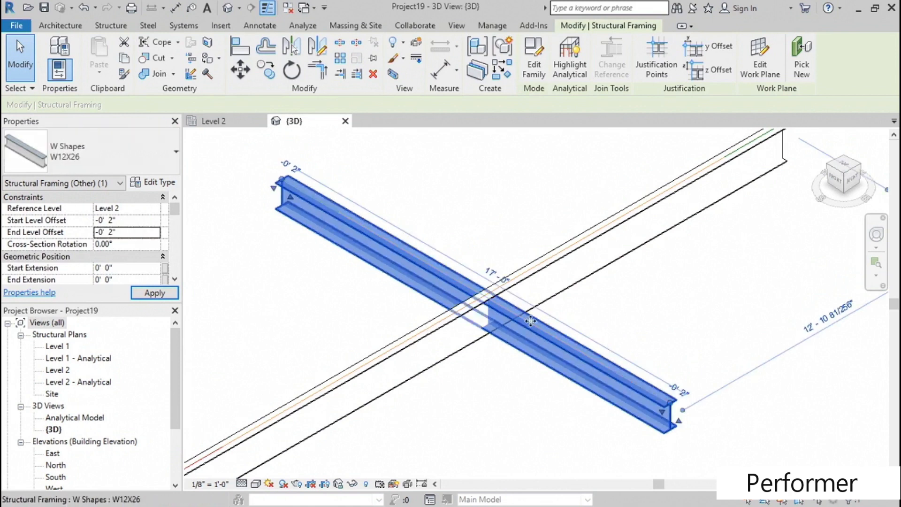
- Apply a Cut Through parametric cut using the longer W16X26 beam first and the crossing W12X26 beam second
shift+middle_drag(477, 376, 533, 356)
click(484, 386)
scroll(523, 366, down, 1)
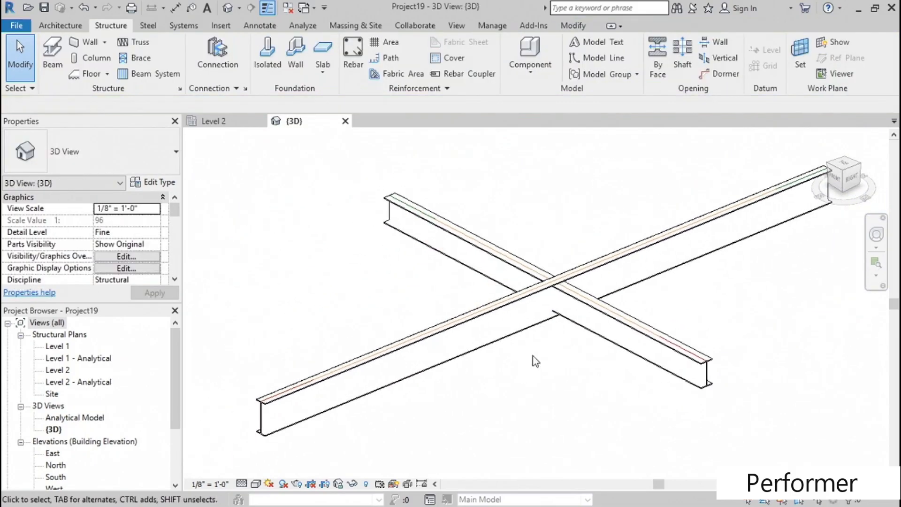
click(145, 27)
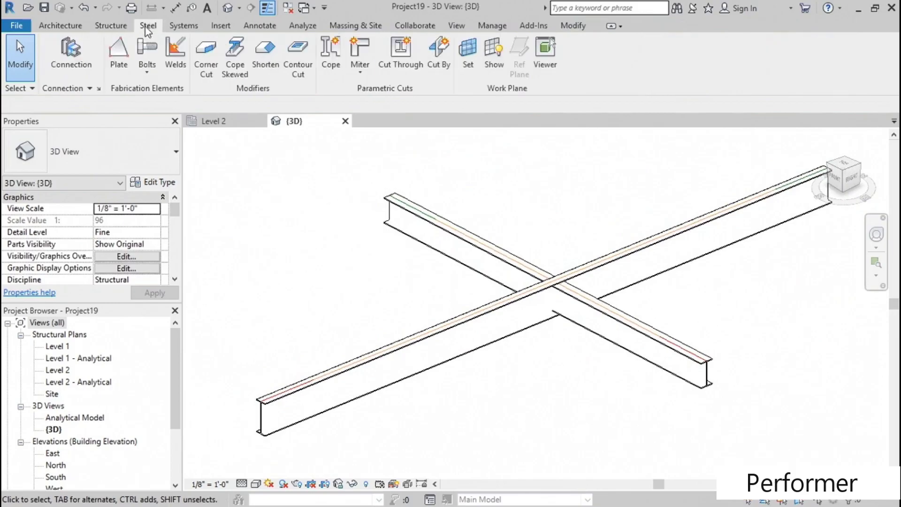
click(398, 68)
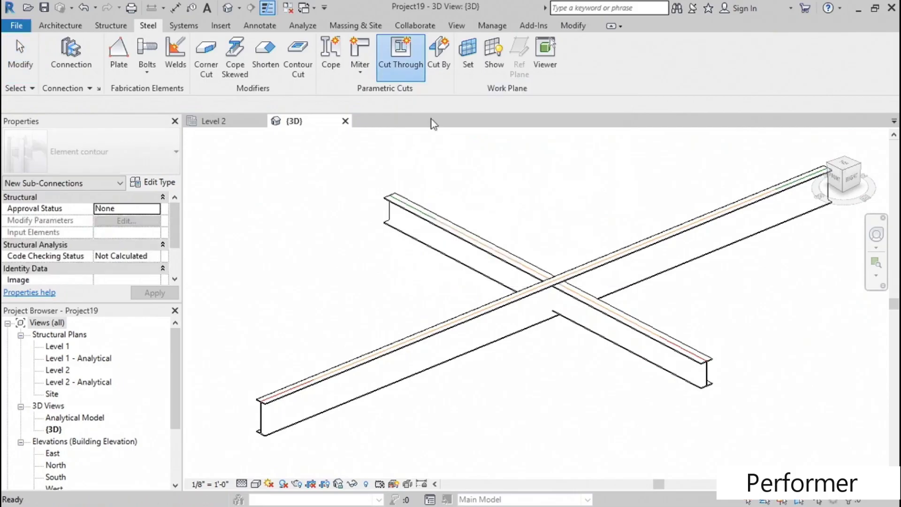
middle_drag(538, 215, 480, 203)
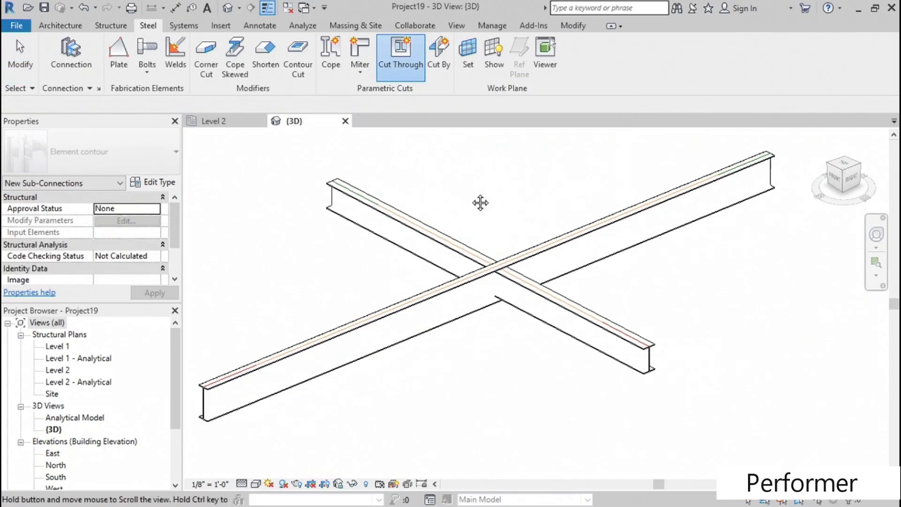
click(534, 248)
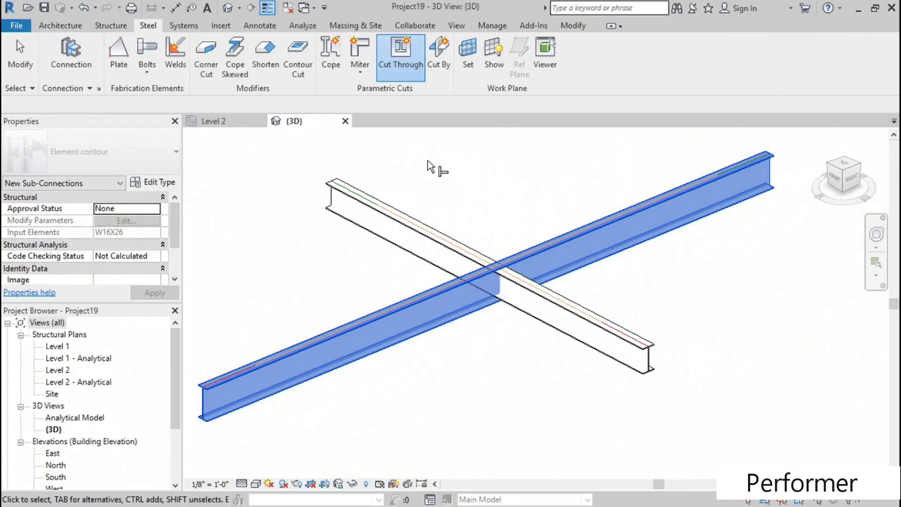
click(407, 216)
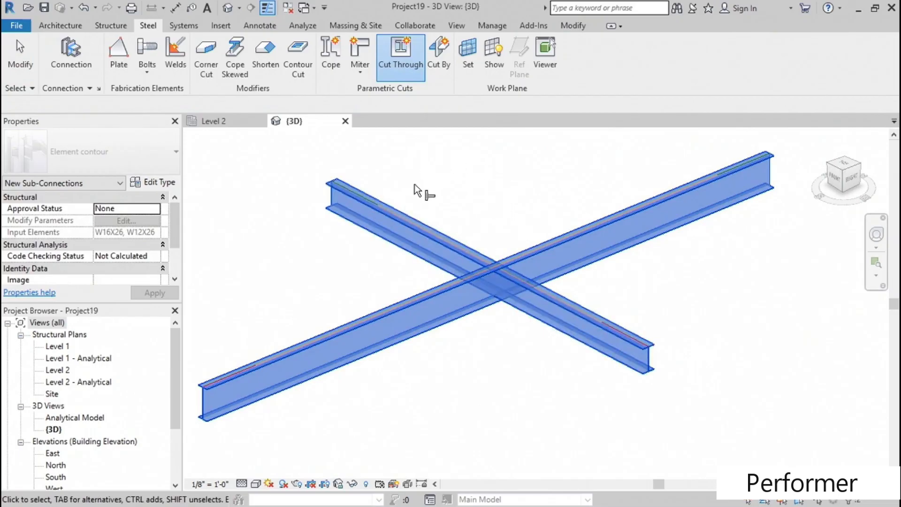
key(Return)
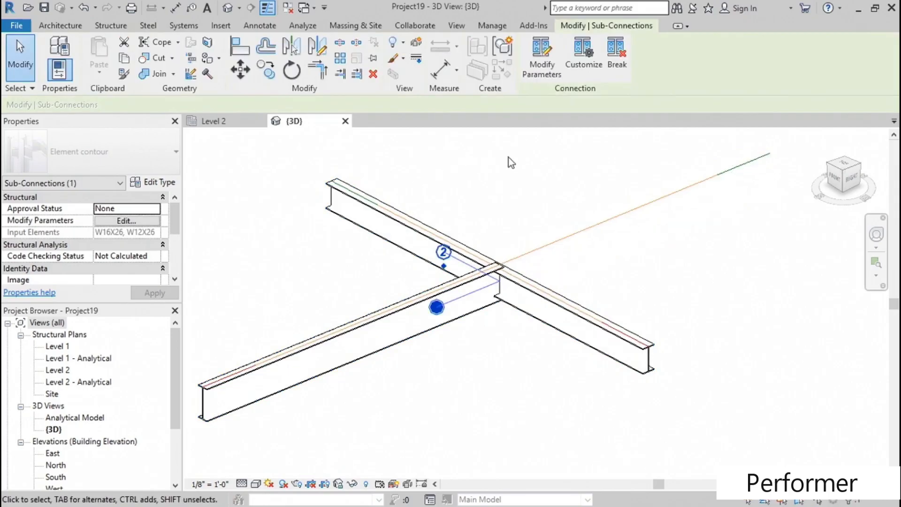
- Open the new cut's parameters and turn off both Create shortening and Welding
mouse_move(540, 274)
shift+middle_down()
mouse_move(492, 217)
mouse_move(517, 261)
mouse_move(553, 280)
mouse_move(553, 298)
mouse_move(546, 280)
shift+middle_up()
scroll(548, 280, up, 2)
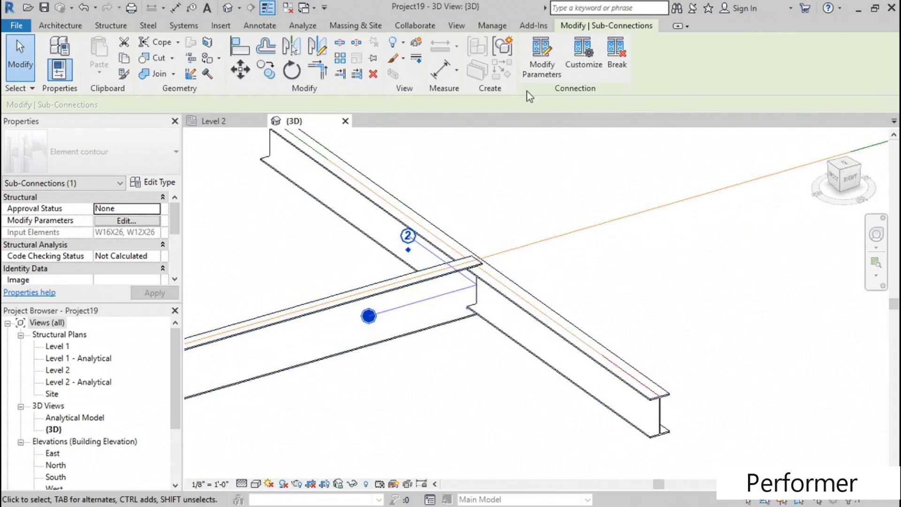
click(535, 73)
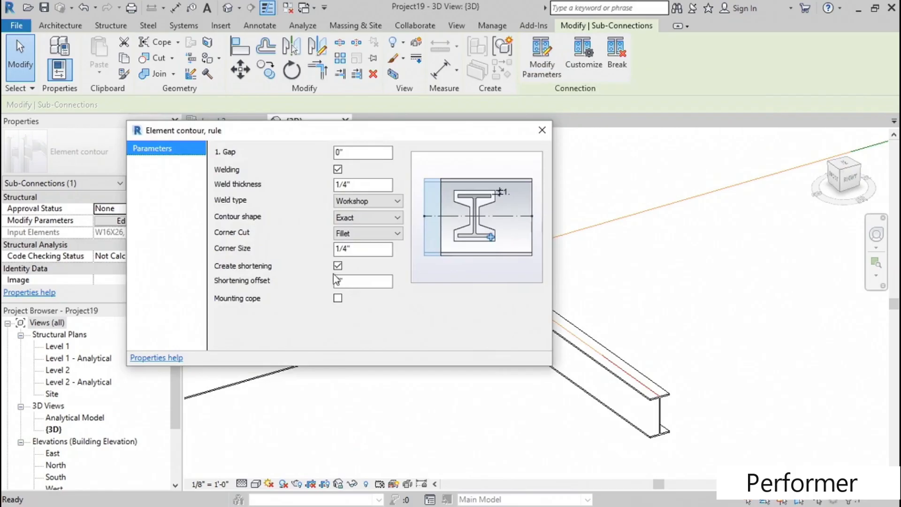
click(337, 266)
drag(395, 126, 376, 165)
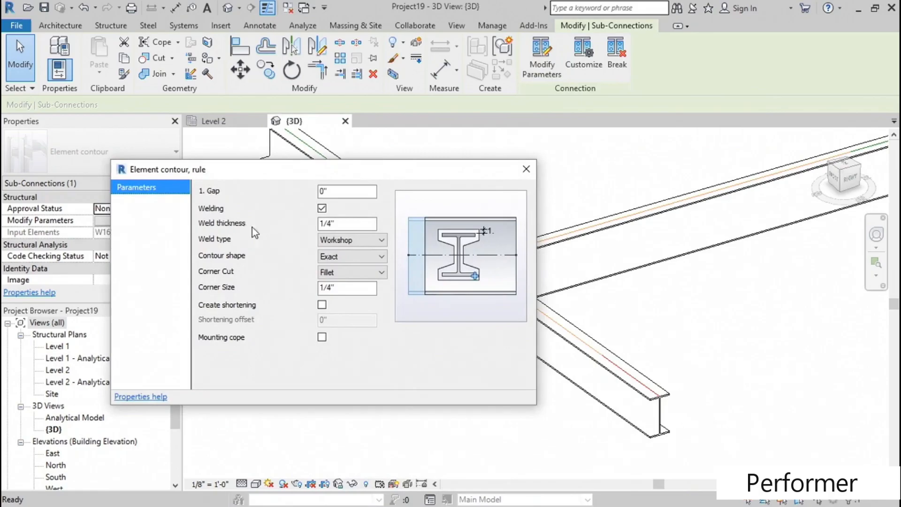
click(322, 208)
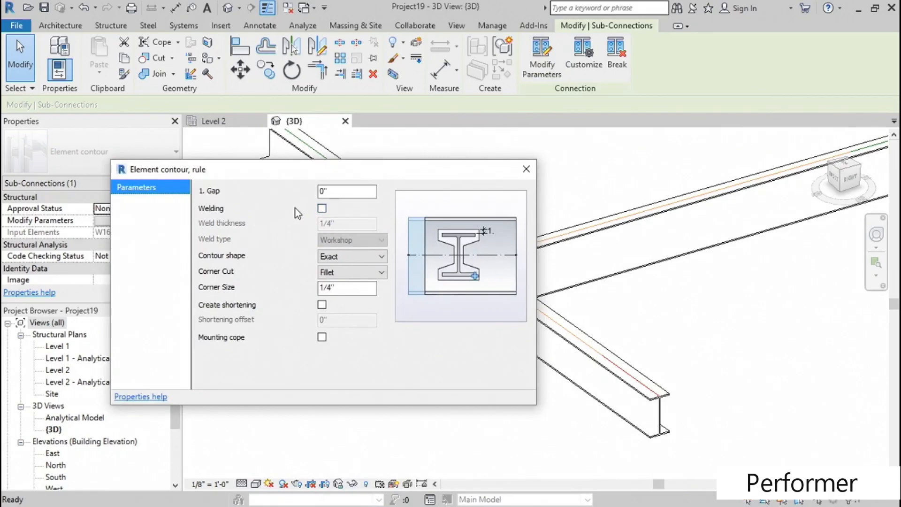
- Set the cut's contour shape to Casing, close its parameters and deselect the cut
click(359, 256)
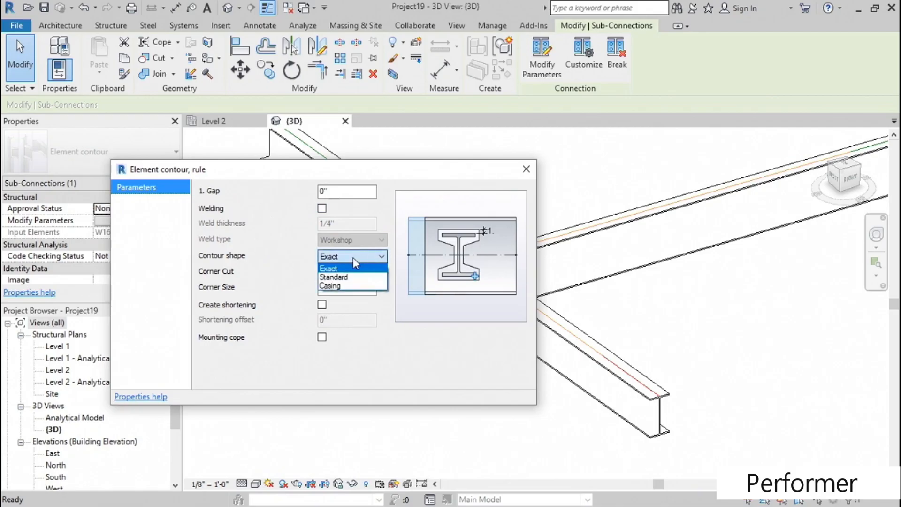
click(334, 285)
drag(379, 173, 283, 139)
click(454, 137)
click(522, 192)
- Set the 3D view's visual style to Realistic and inspect the crossing beams from the other side
shift+middle_drag(493, 282, 481, 257)
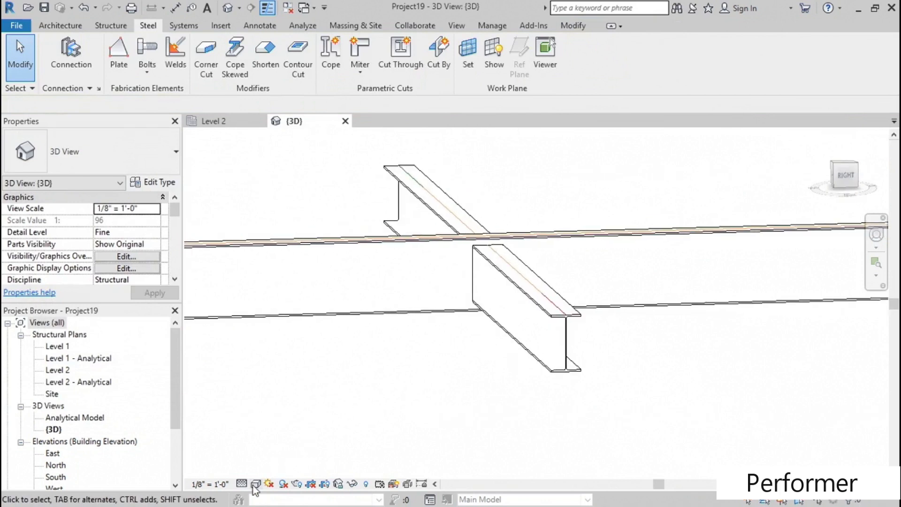
click(256, 484)
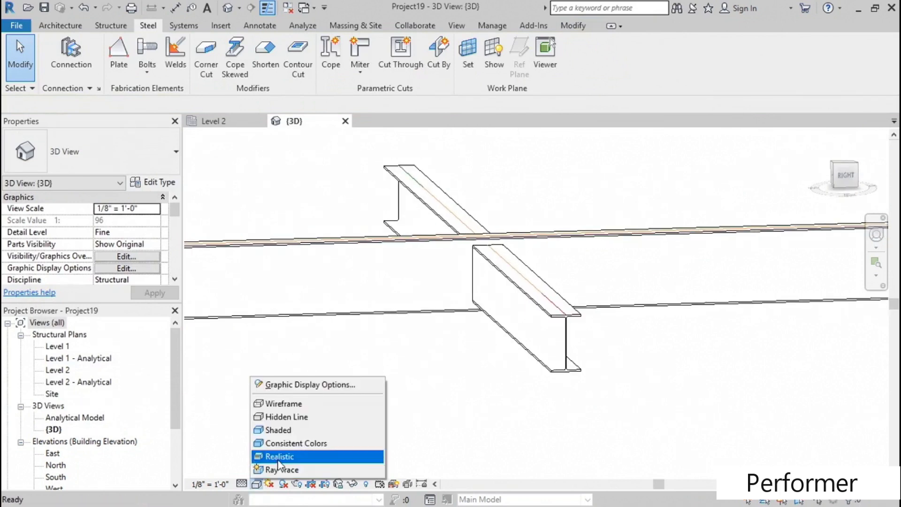
click(278, 457)
shift+middle_drag(346, 412, 679, 432)
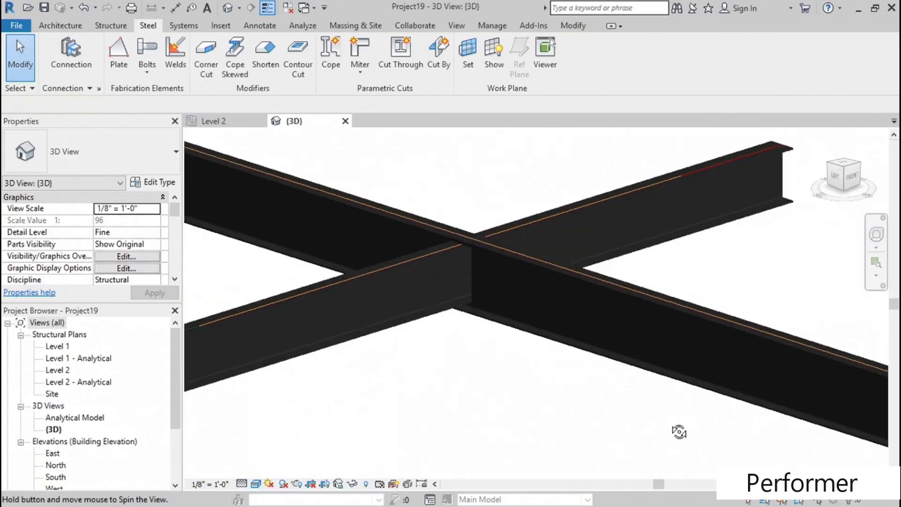
scroll(478, 393, down, 5)
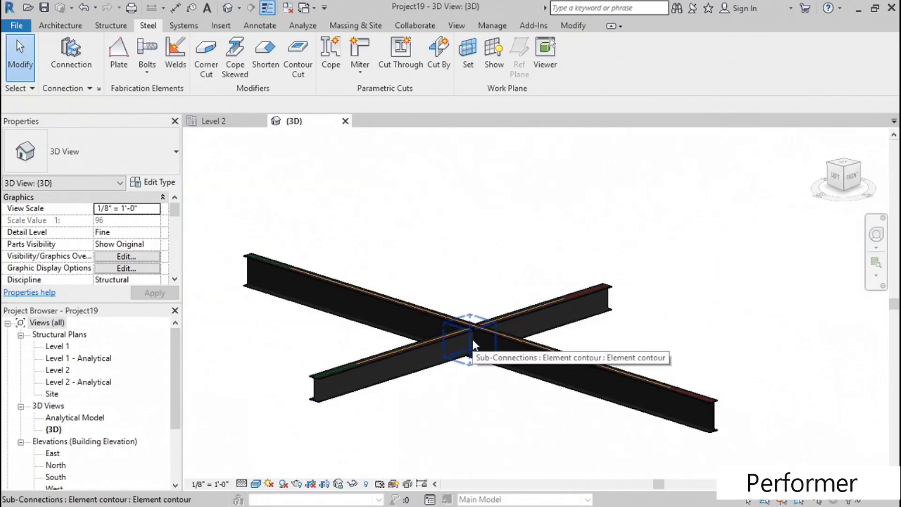
- Swap the cut's input order so the W12X26 beam comes first, and inspect the intersection from above
click(472, 338)
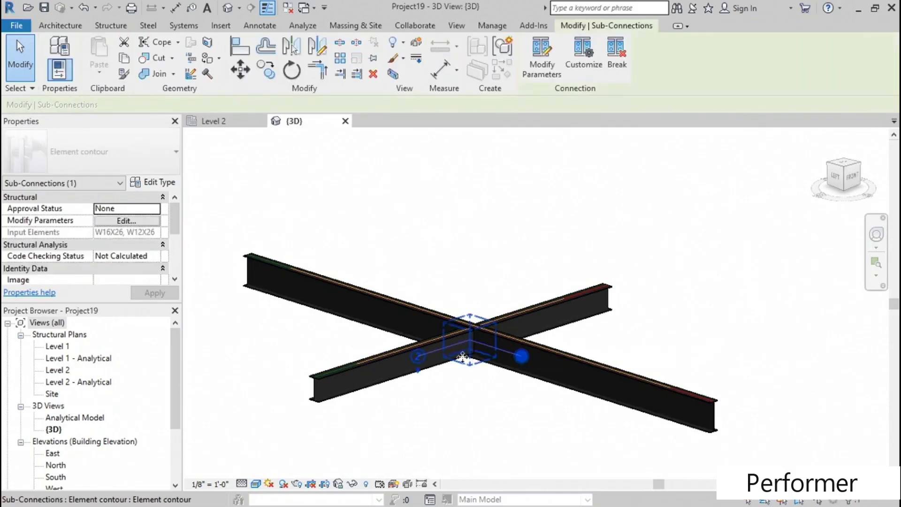
click(418, 371)
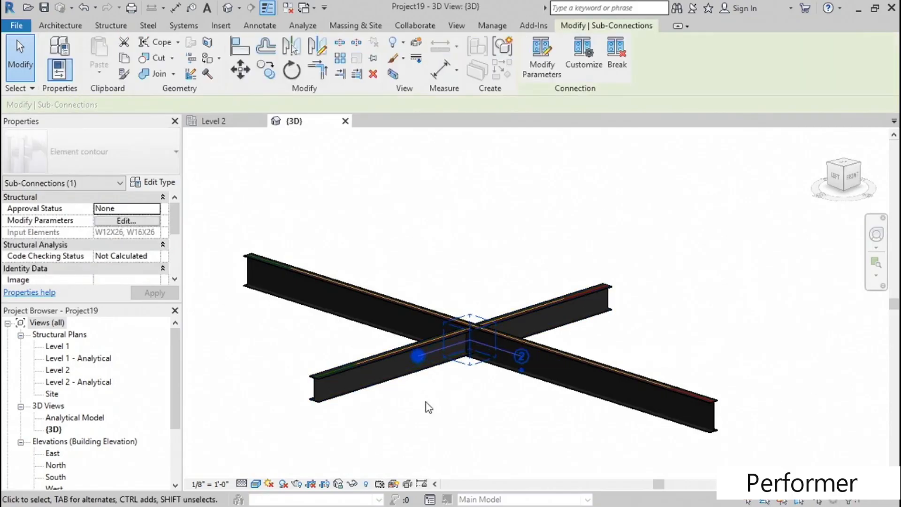
shift+middle_drag(475, 386, 403, 441)
scroll(615, 332, up, 5)
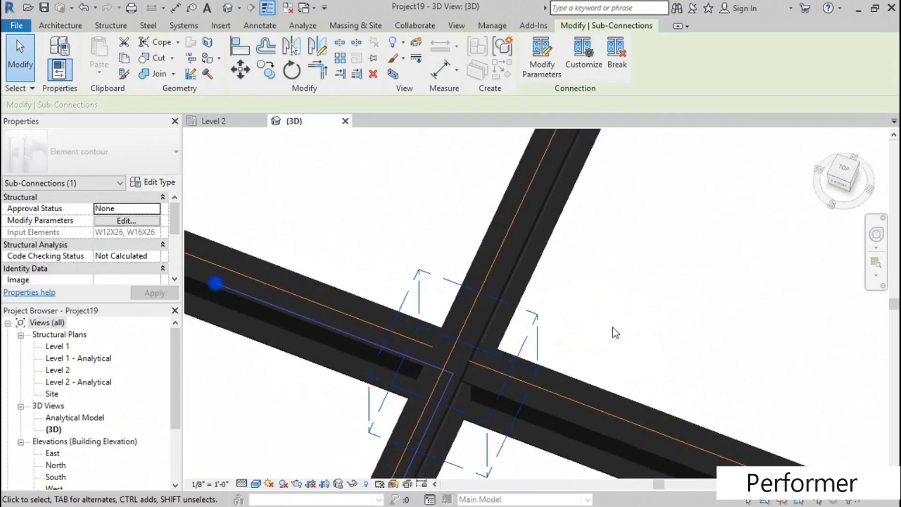
- Switch the cut's input order back so the W16X26 beam comes first, and deselect the cut
shift+middle_drag(426, 394, 509, 315)
scroll(469, 417, down, 2)
middle_drag(466, 422, 436, 295)
click(571, 335)
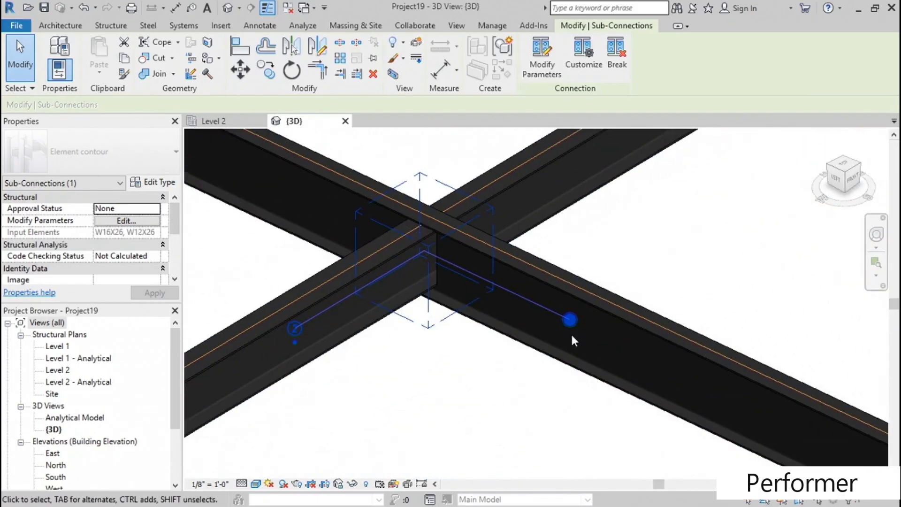
shift+middle_drag(475, 371, 490, 353)
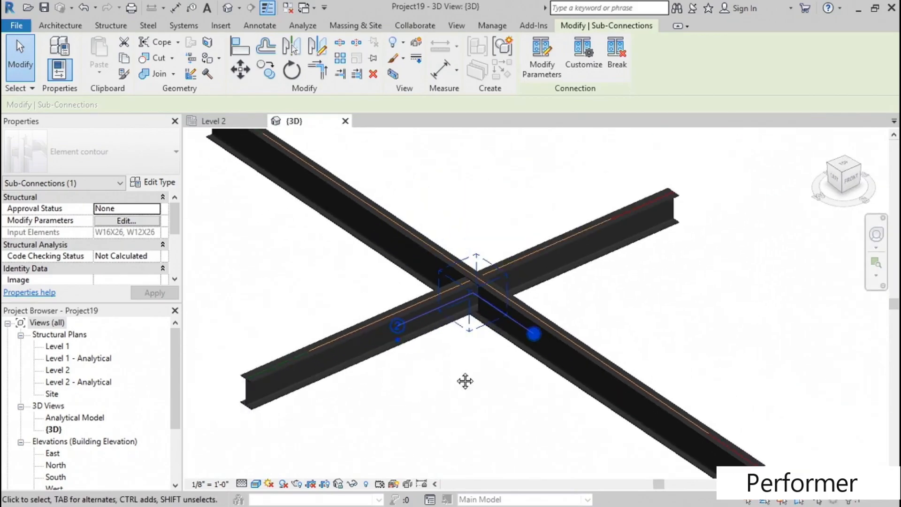
click(502, 378)
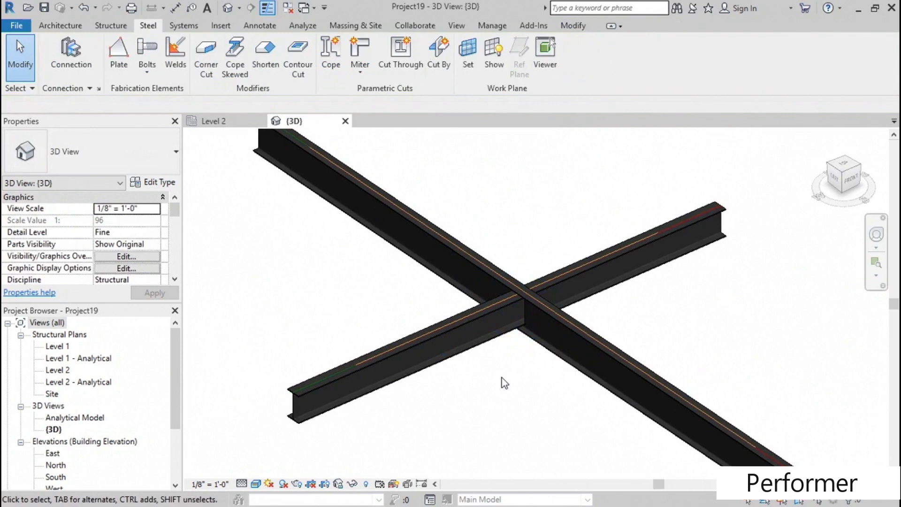